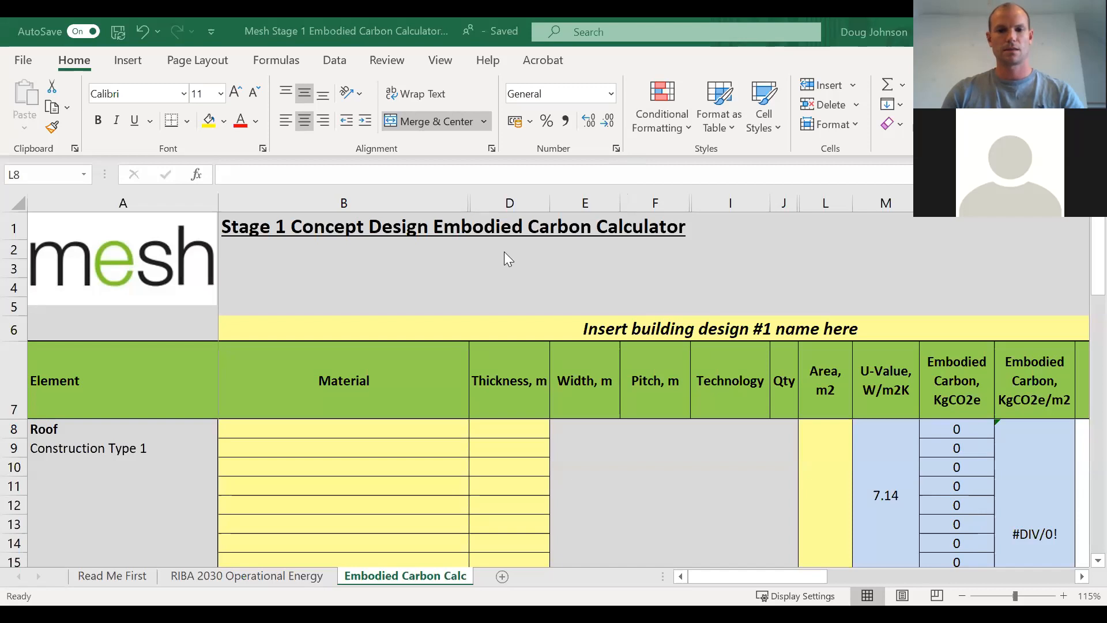
scroll(742, 292, down, 1)
scroll(741, 289, up, 1)
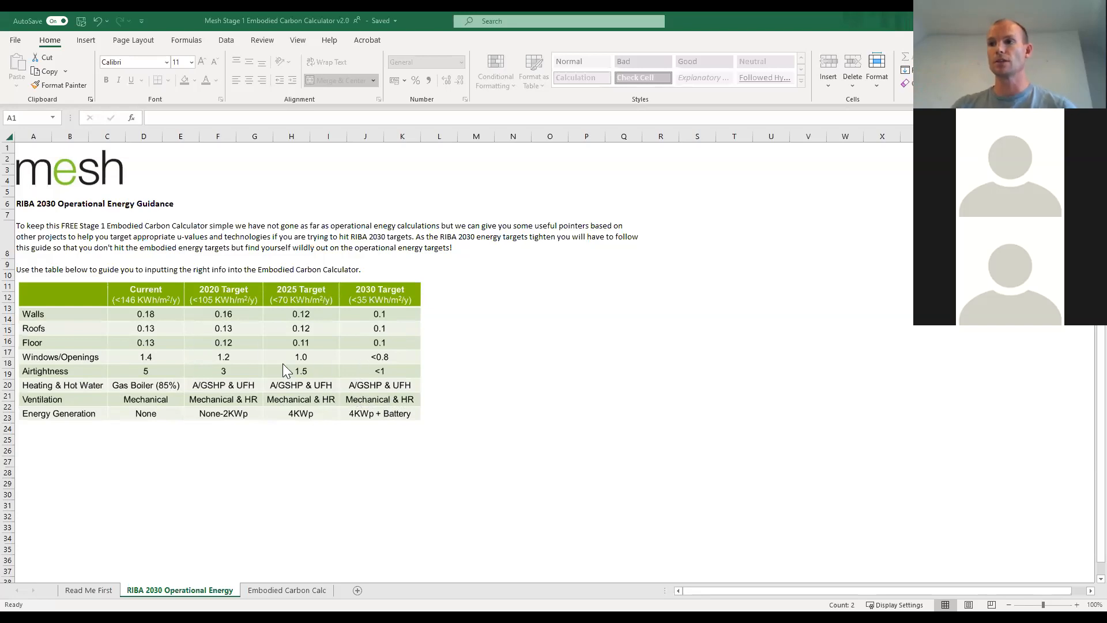
On the Embodied Carbon Calc sheet, replace the first building design's placeholder heading with "Building name 1".
click(259, 590)
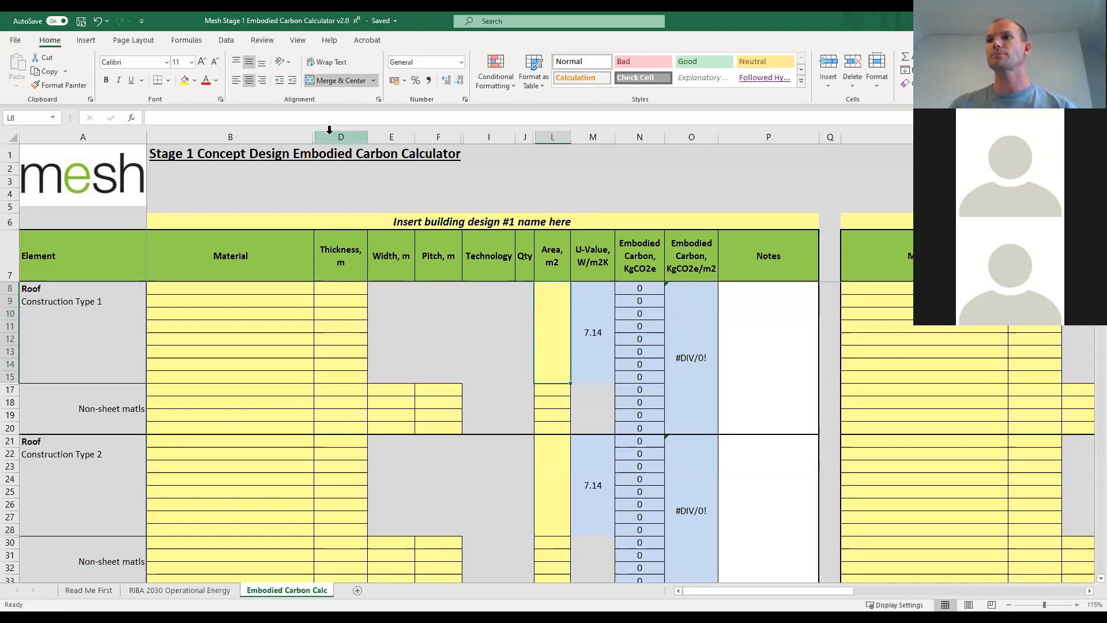
click(357, 224)
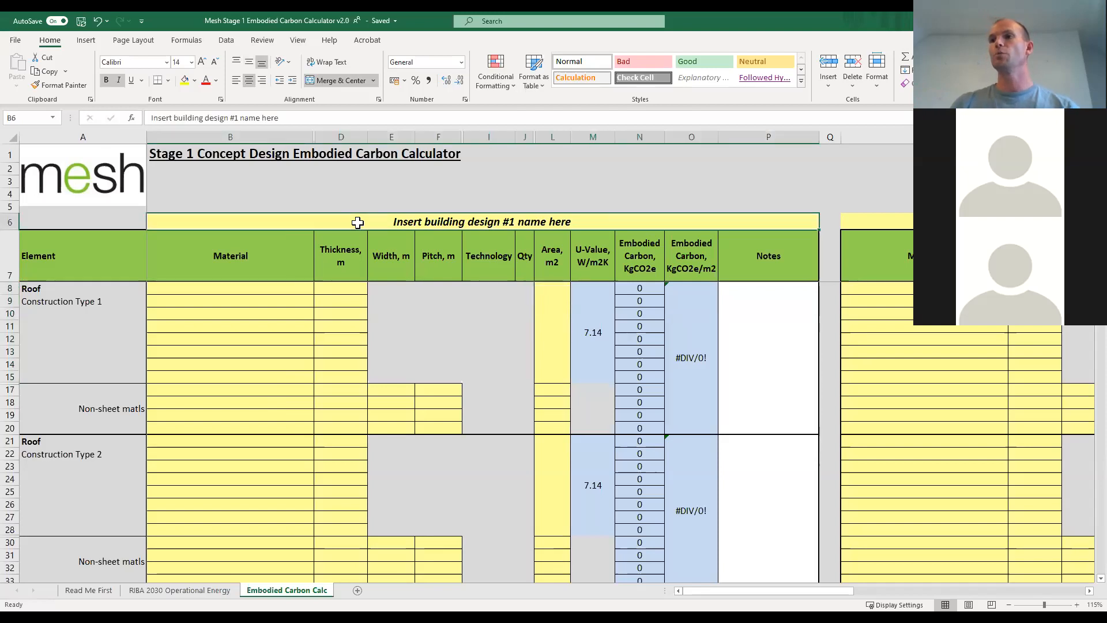
text(Buil)
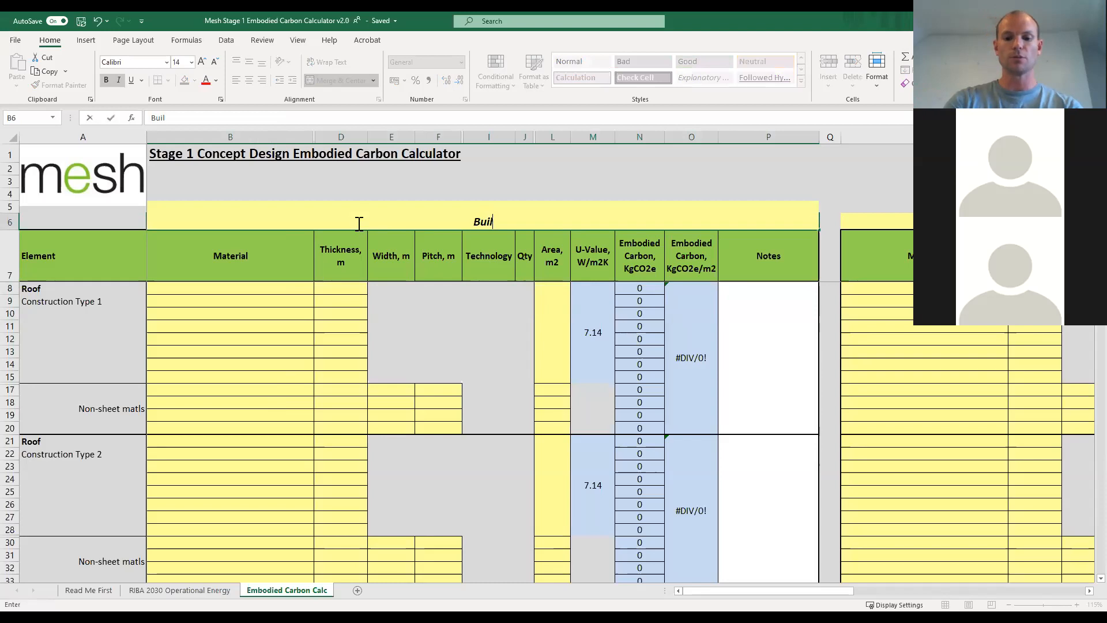
text(ding name )
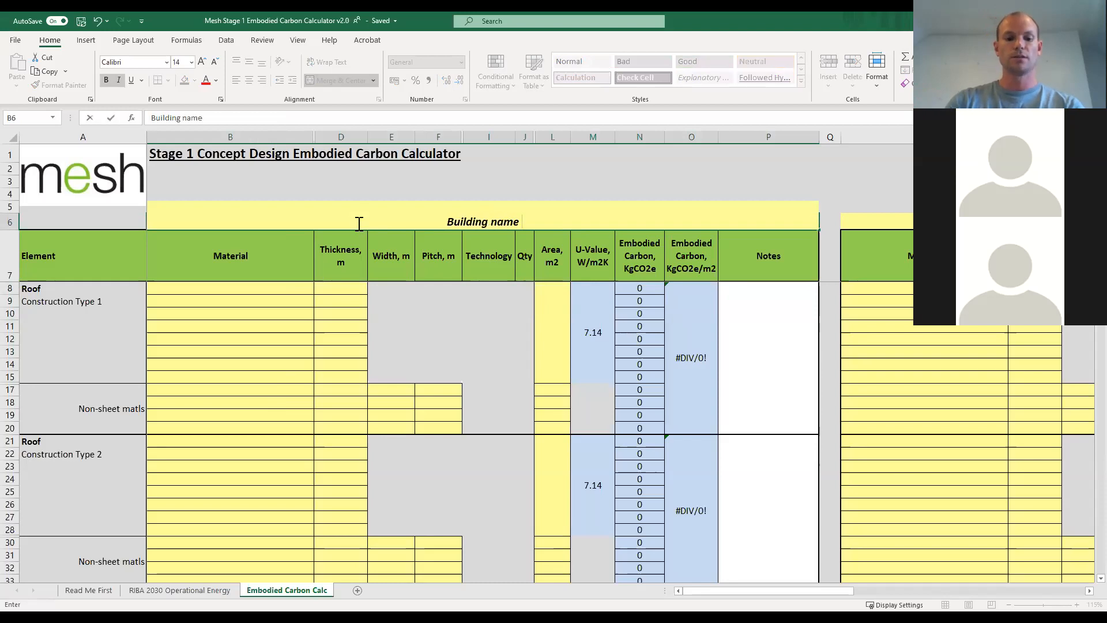
text(1)
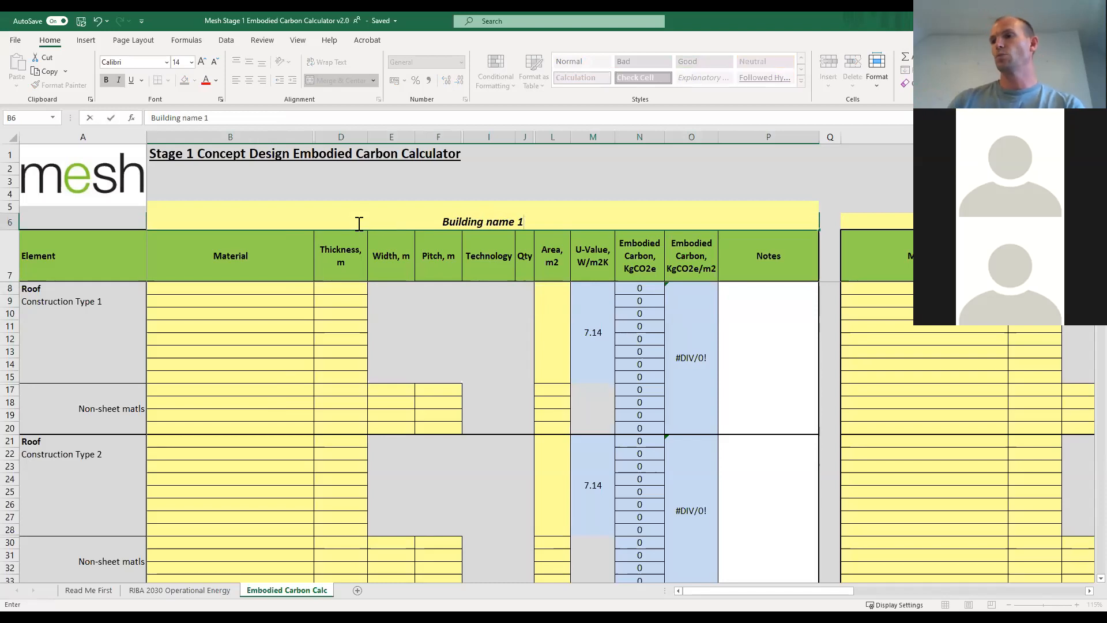
click(349, 326)
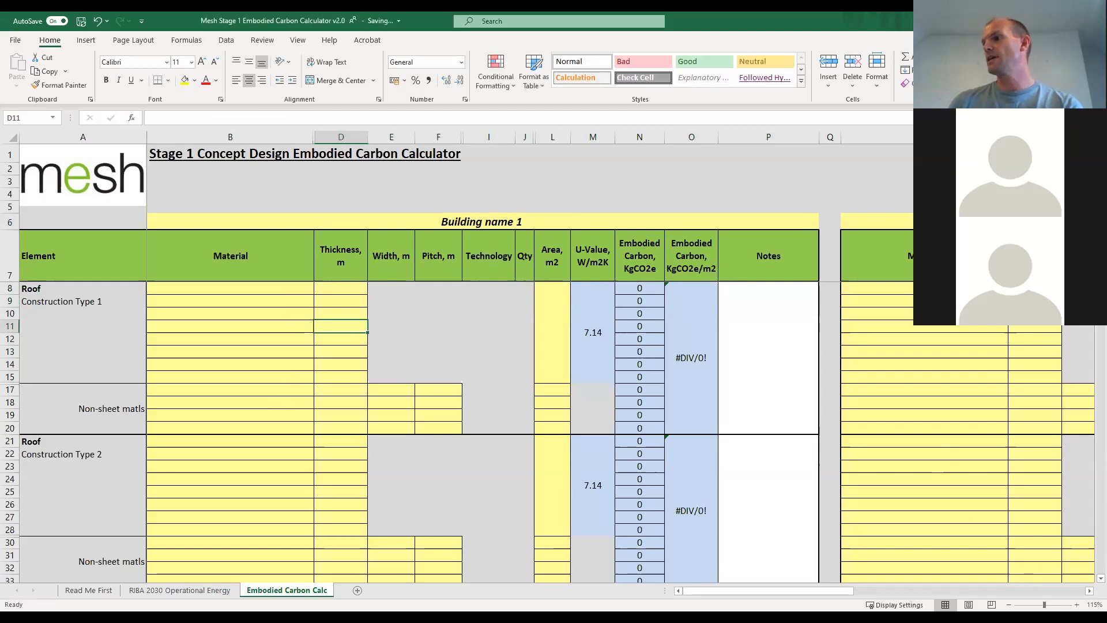
Review the calculator's building element sections, from the roof, walls, doors, windows and floors down to the foundations and heating systems.
drag(902, 587, 846, 576)
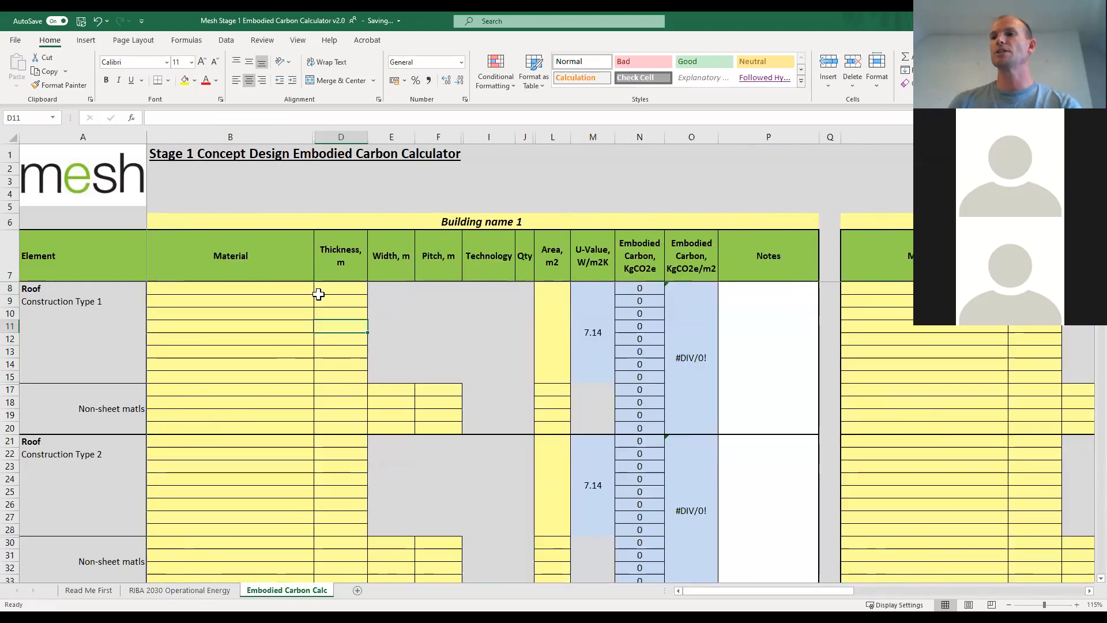
click(518, 220)
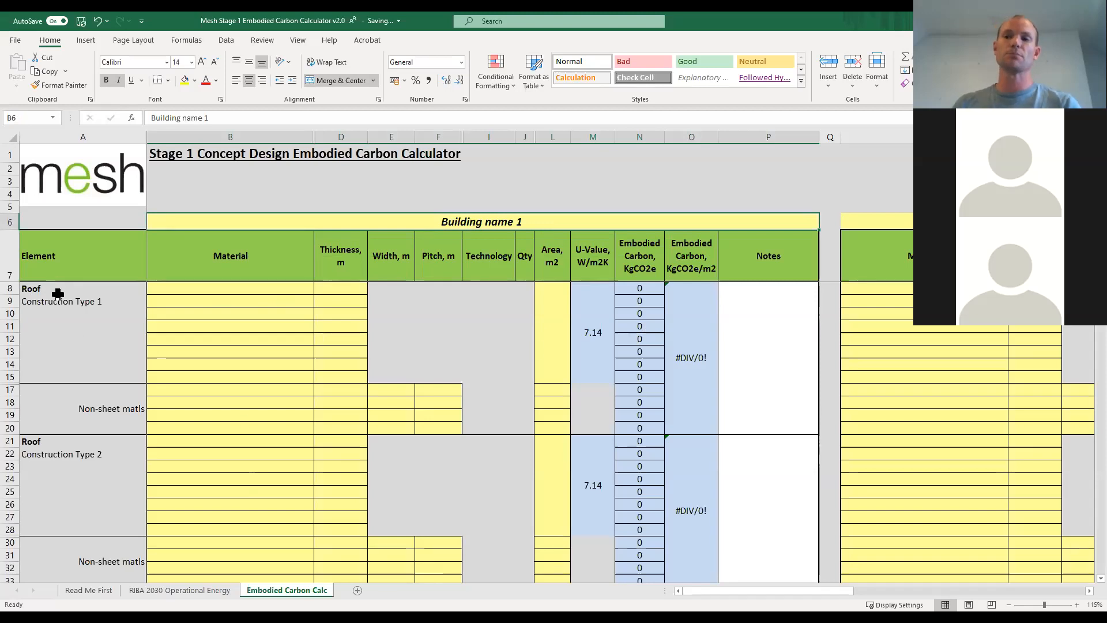
scroll(66, 308, down, 1)
scroll(67, 308, up, 1)
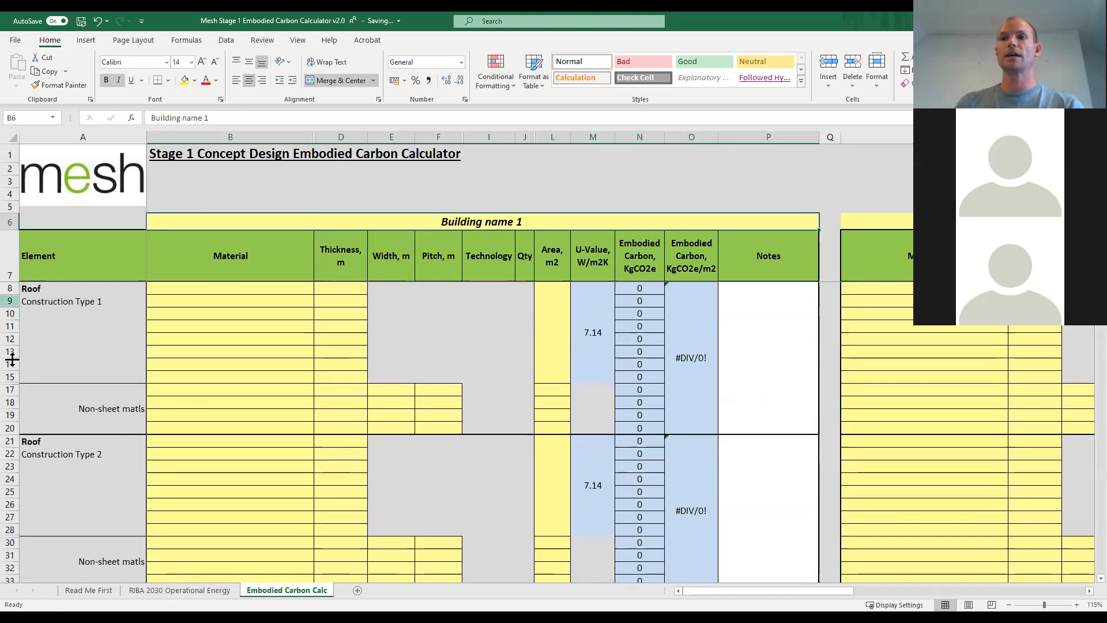
scroll(69, 384, down, 3)
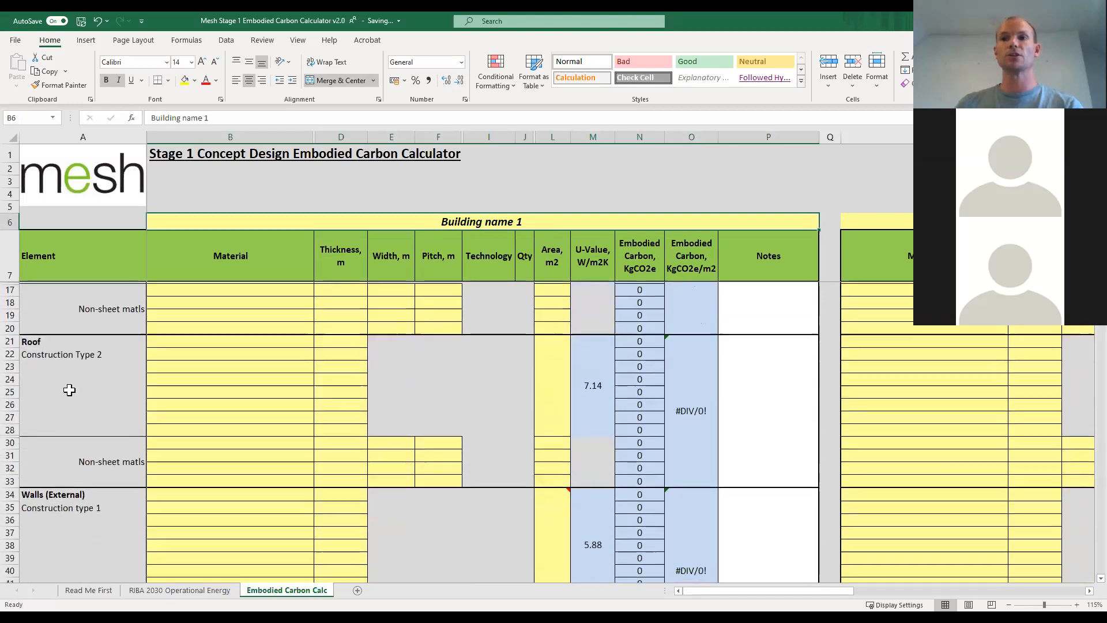
scroll(69, 390, down, 5)
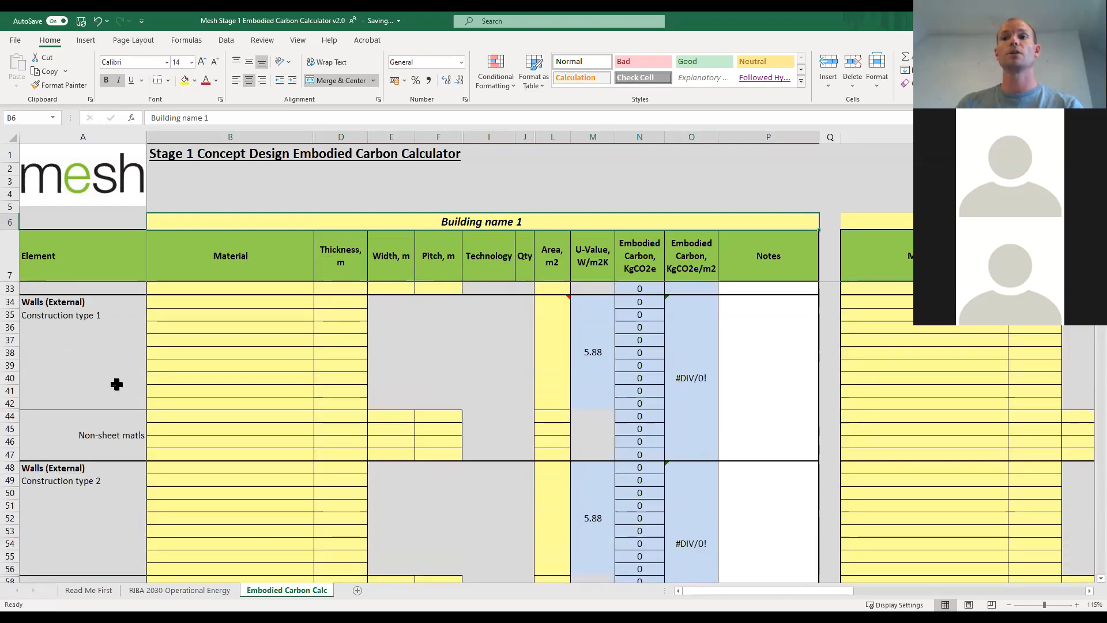
scroll(114, 384, down, 4)
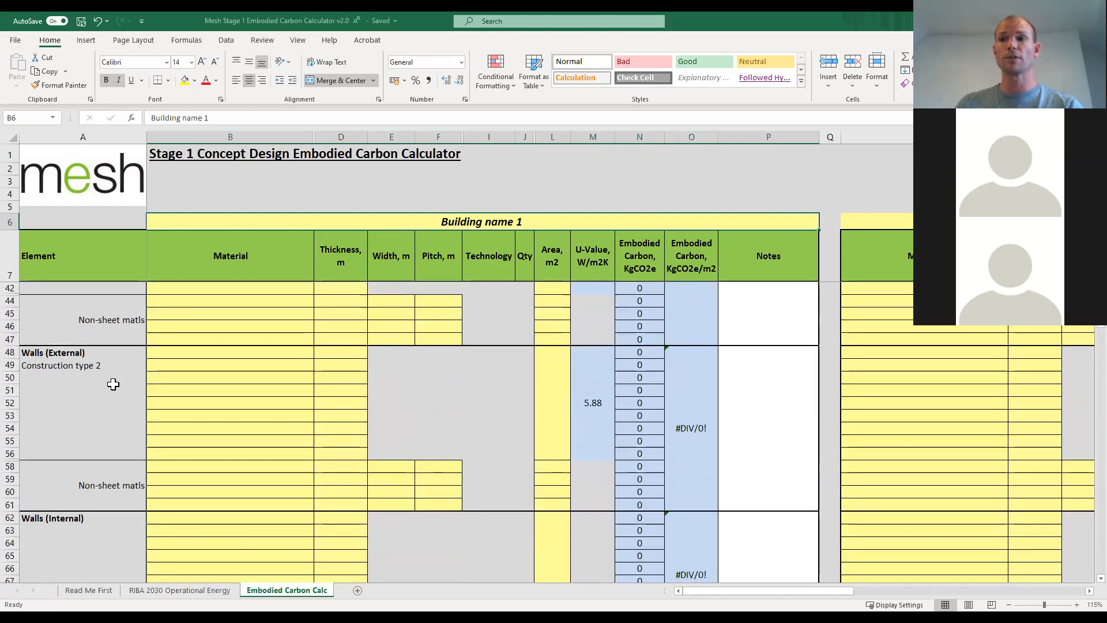
scroll(113, 385, down, 4)
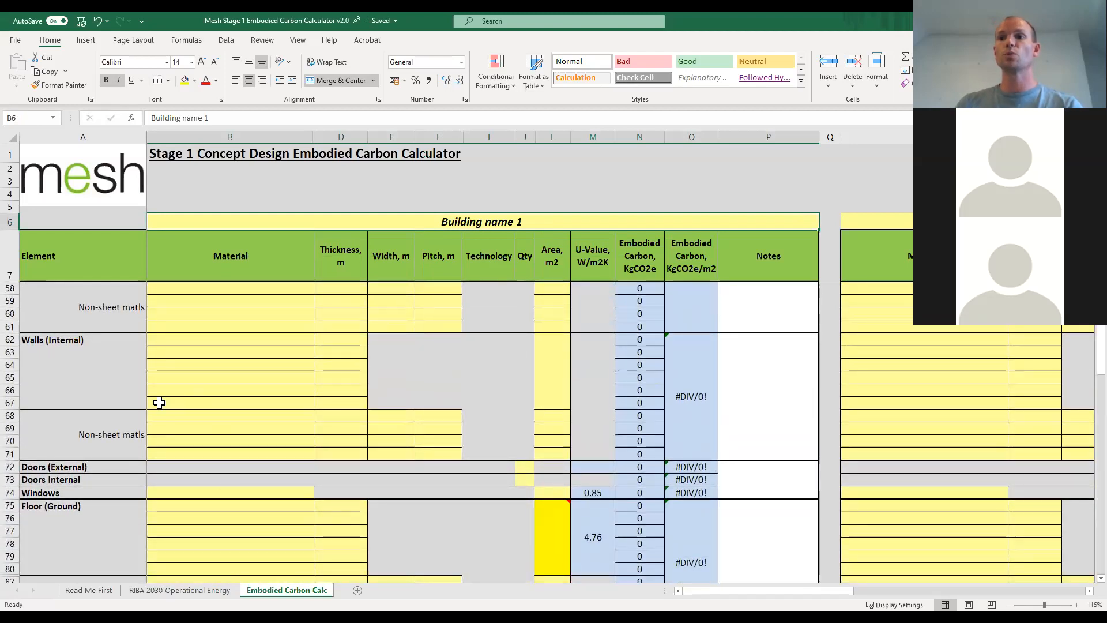
scroll(145, 400, down, 2)
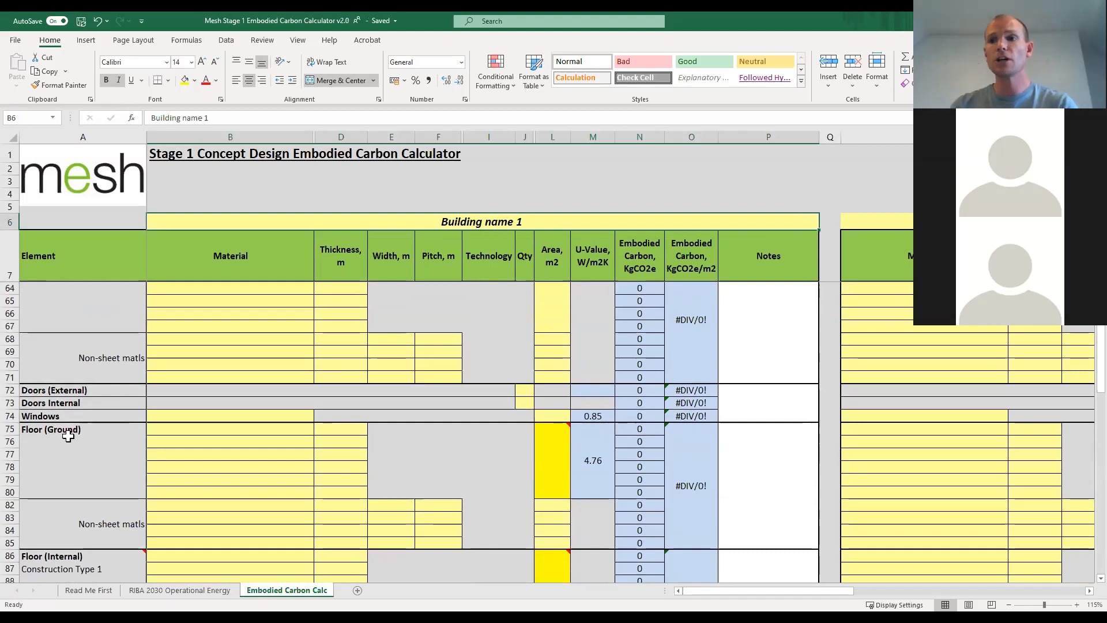
scroll(70, 438, down, 6)
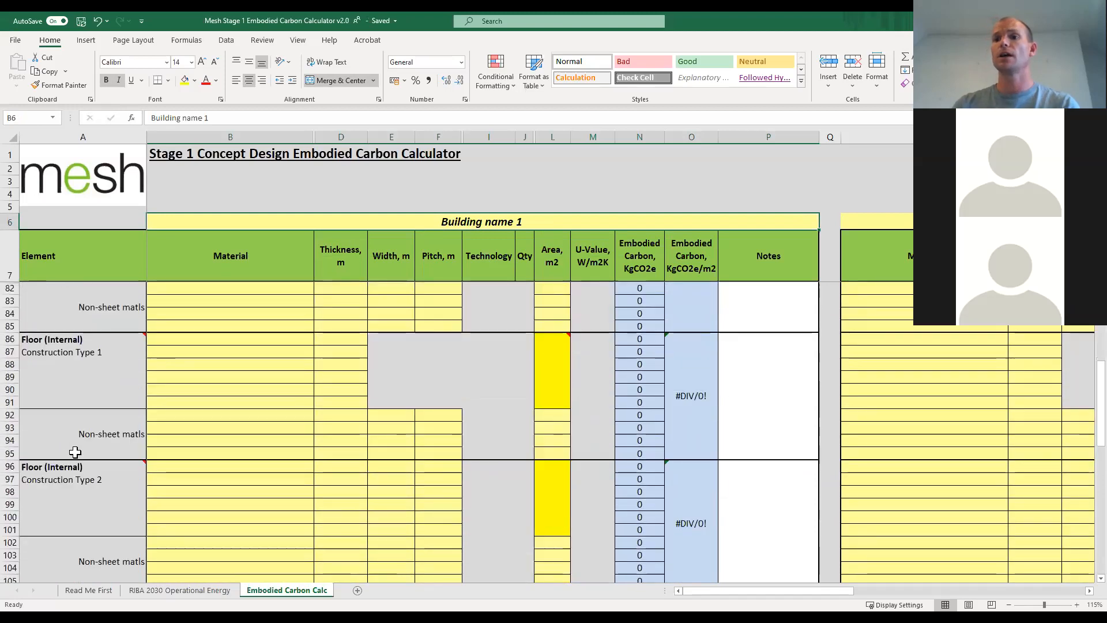
scroll(69, 449, down, 3)
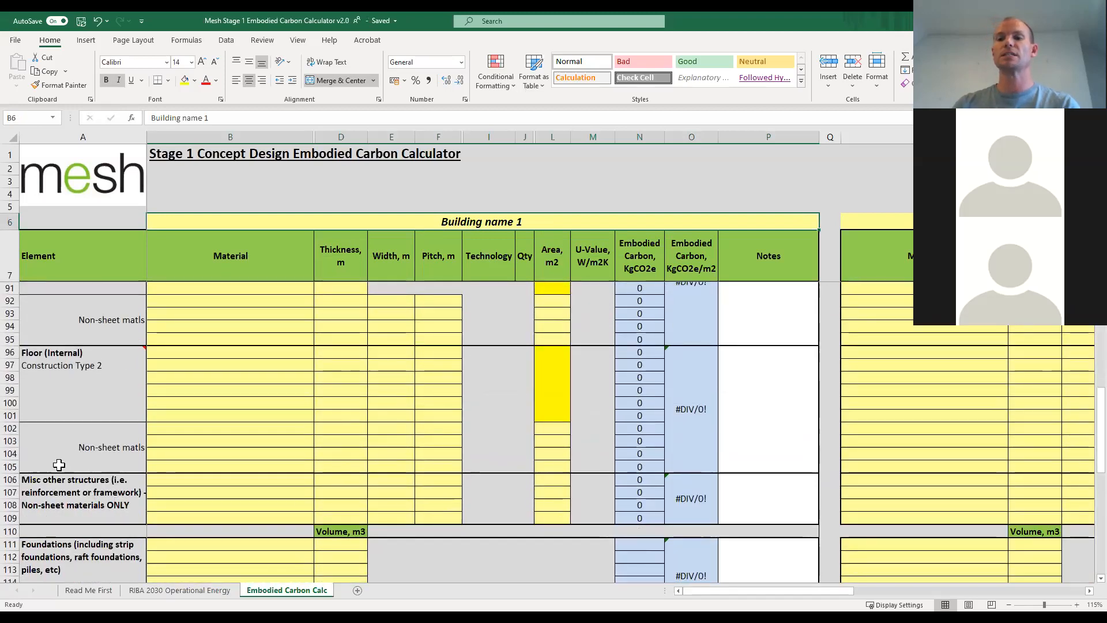
scroll(158, 483, down, 2)
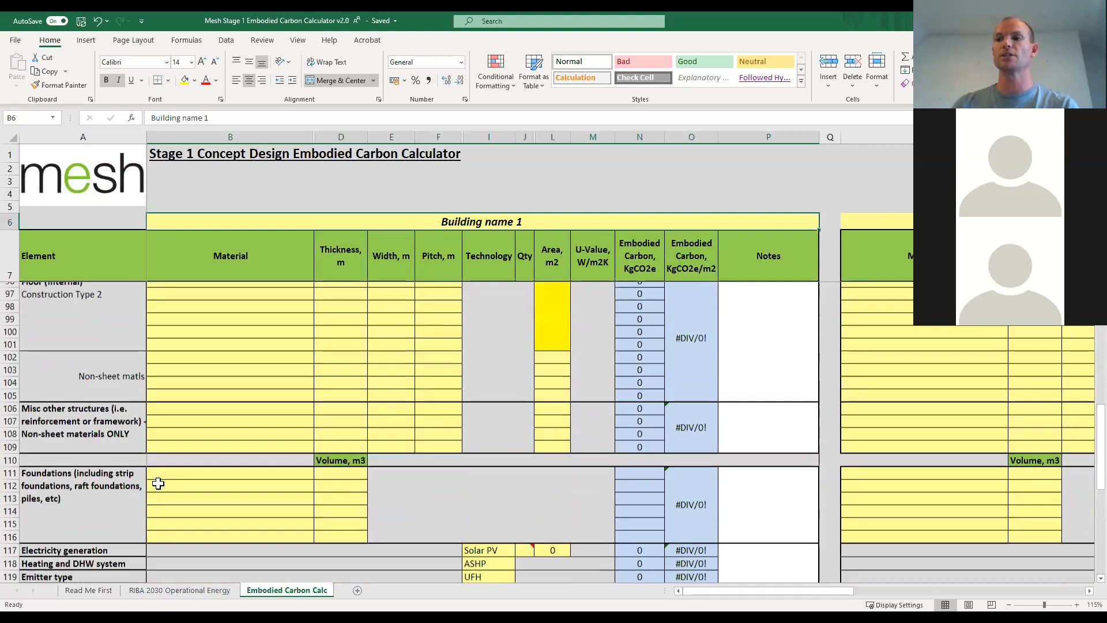
scroll(162, 485, up, 3)
scroll(163, 487, up, 20)
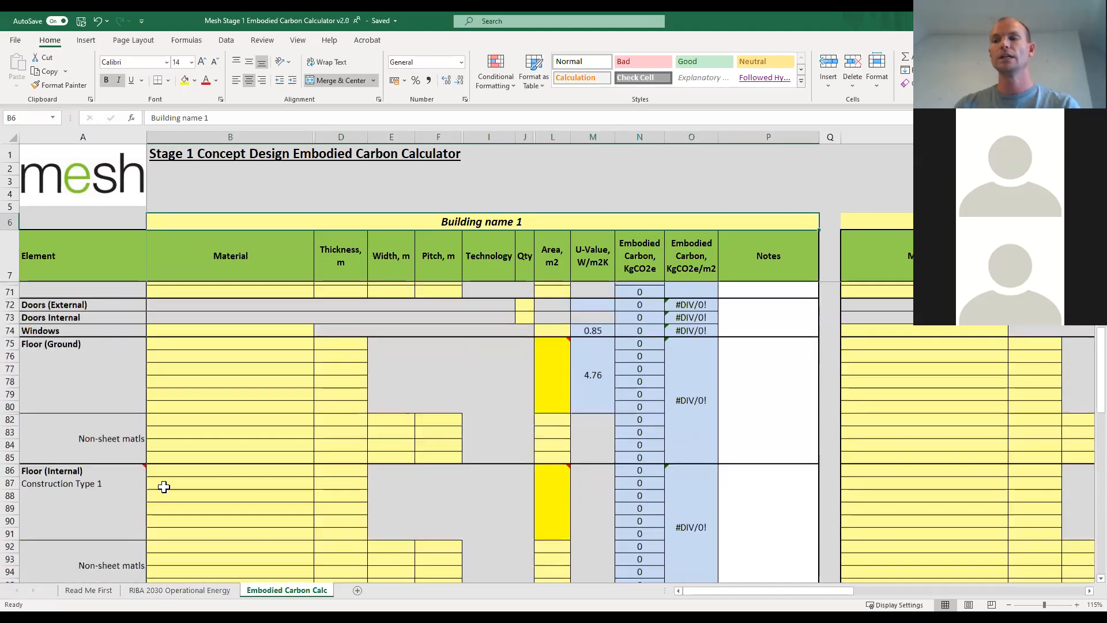
scroll(164, 486, up, 4)
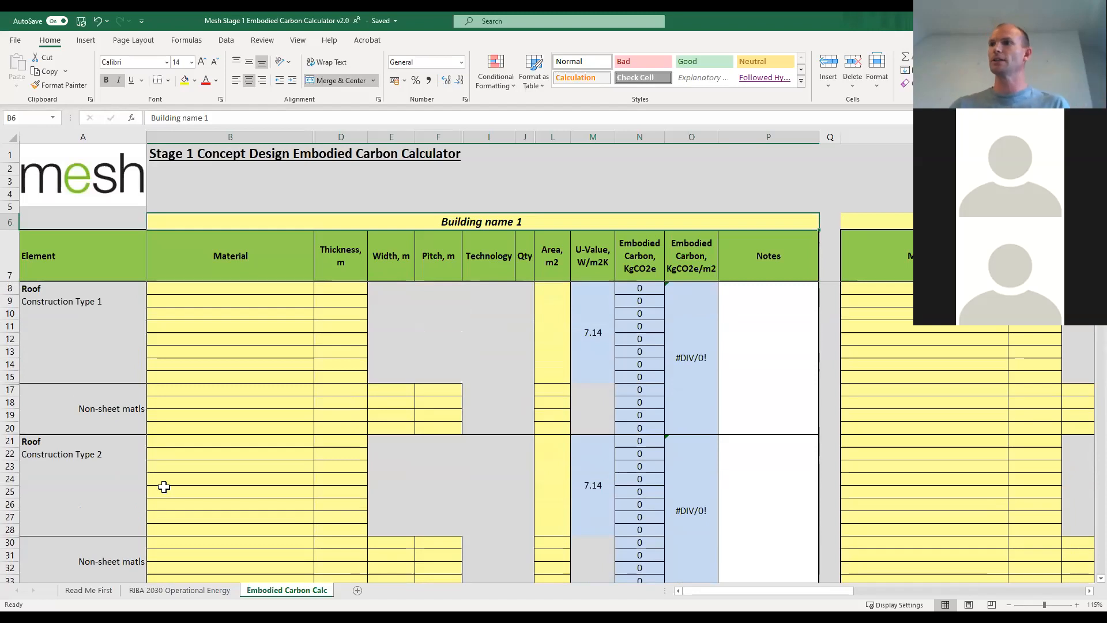
Choose Sheeps wool insulation as the first material of Roof Construction Type 1.
click(302, 289)
click(319, 288)
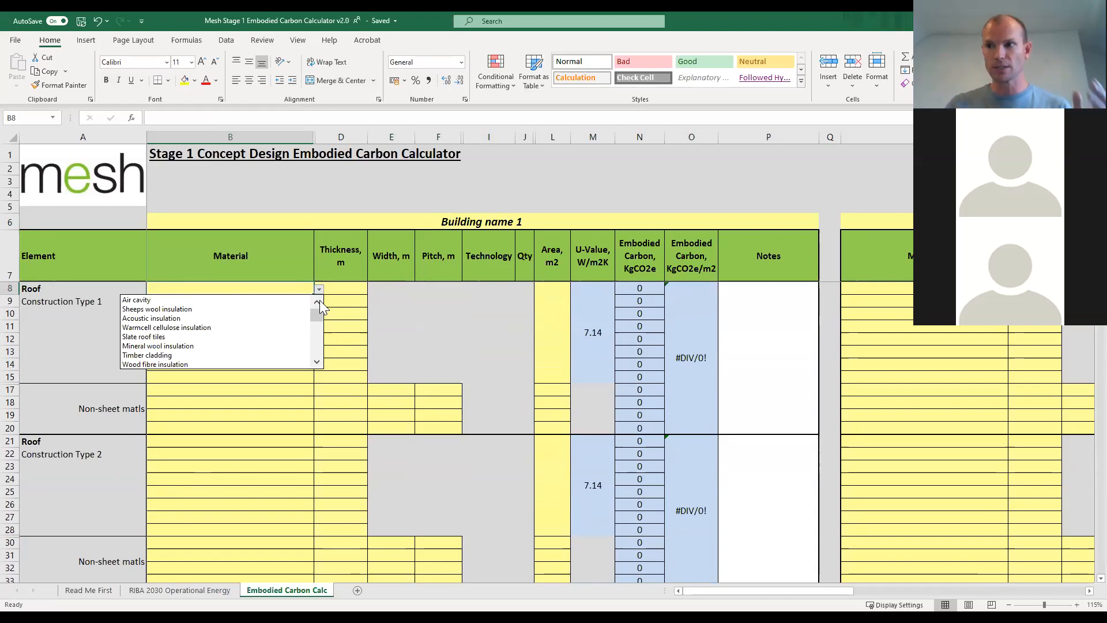
click(317, 363)
click(316, 362)
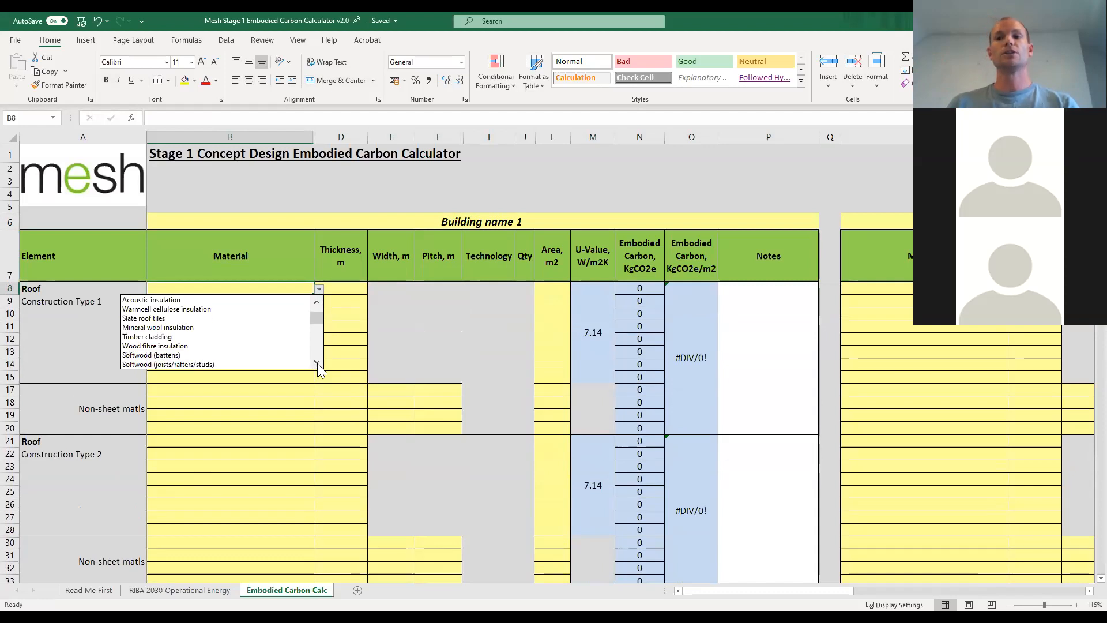
click(317, 363)
click(316, 363)
click(317, 363)
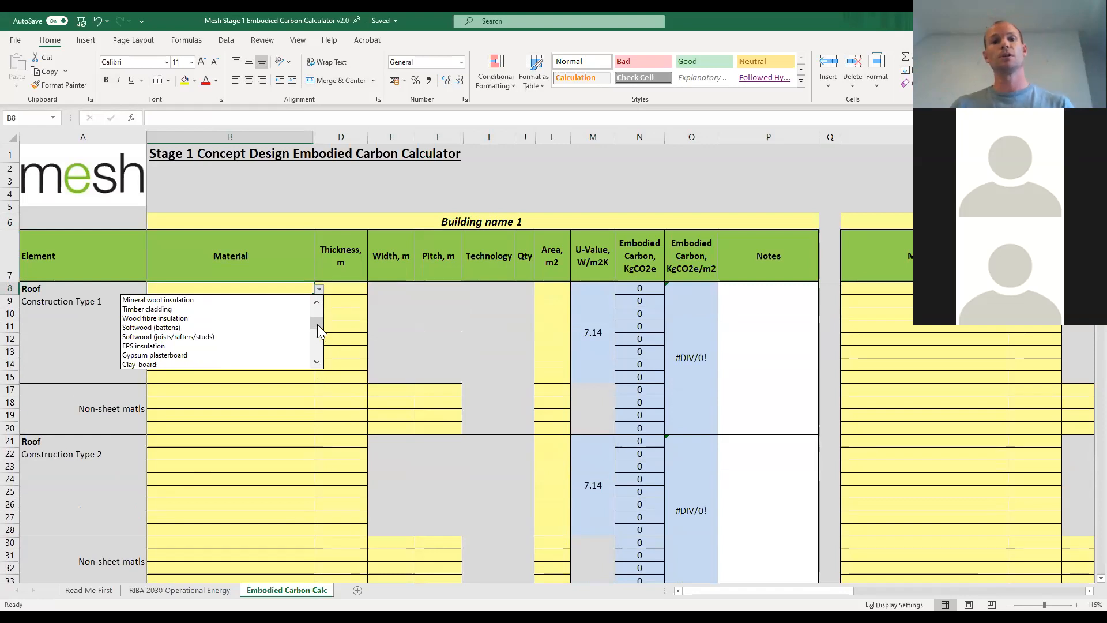
drag(317, 324, 318, 309)
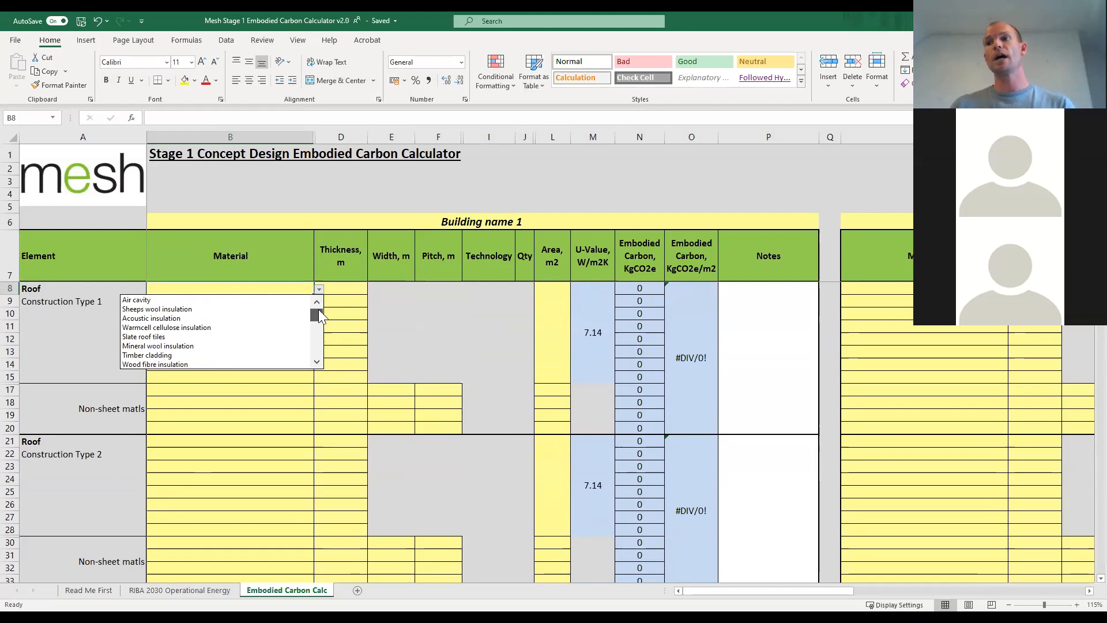
click(138, 311)
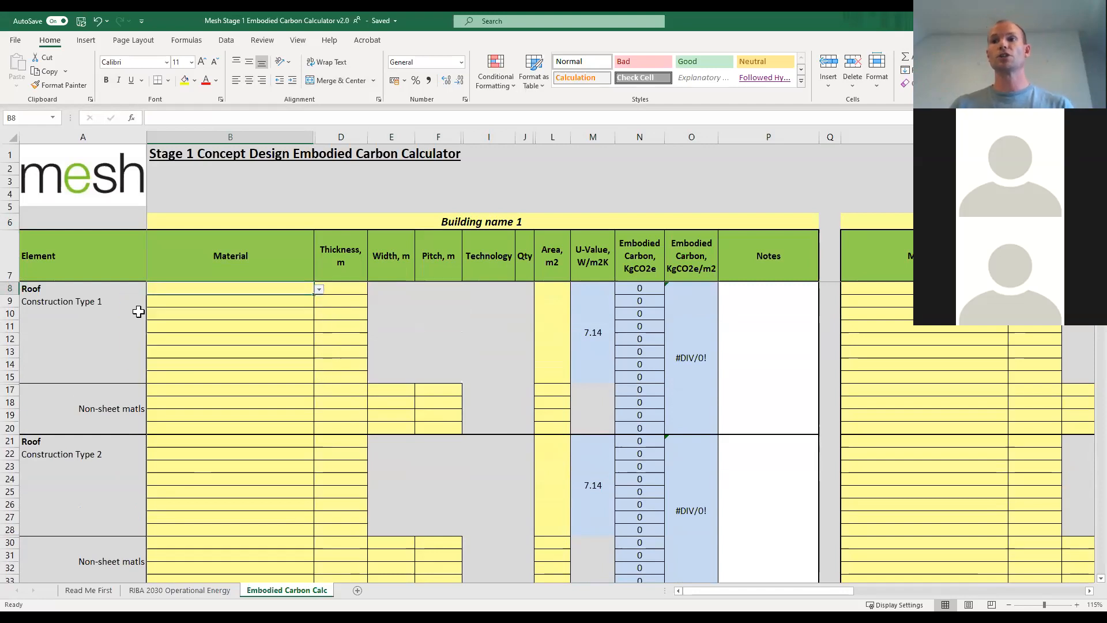
click(321, 289)
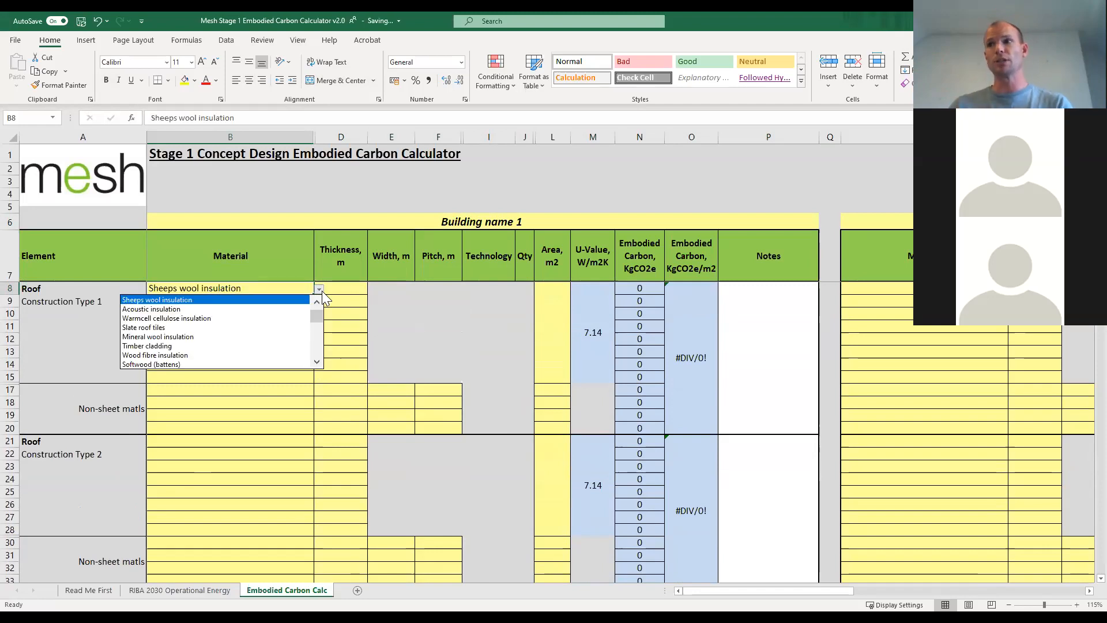
mouse_move(316, 315)
mouse_down()
mouse_move(320, 350)
mouse_move(314, 309)
mouse_up()
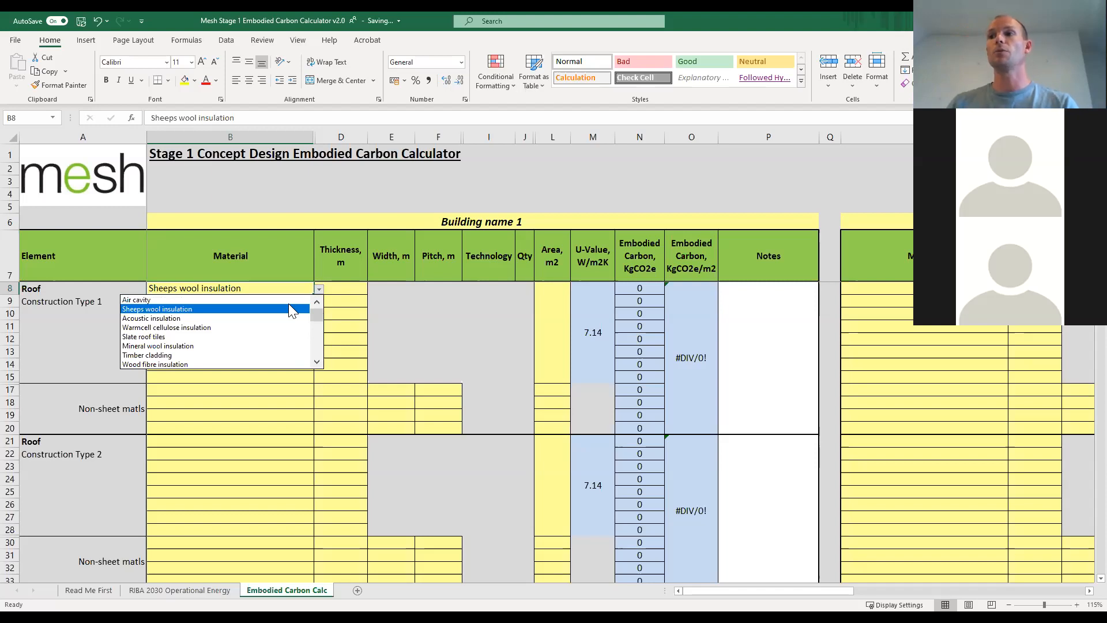
click(345, 291)
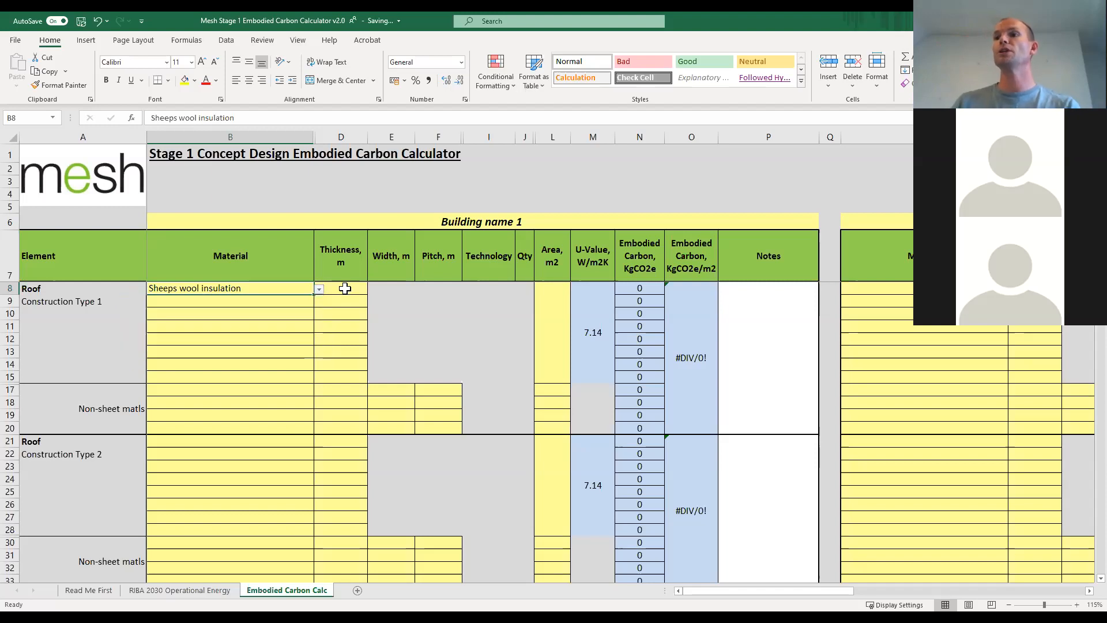
click(345, 290)
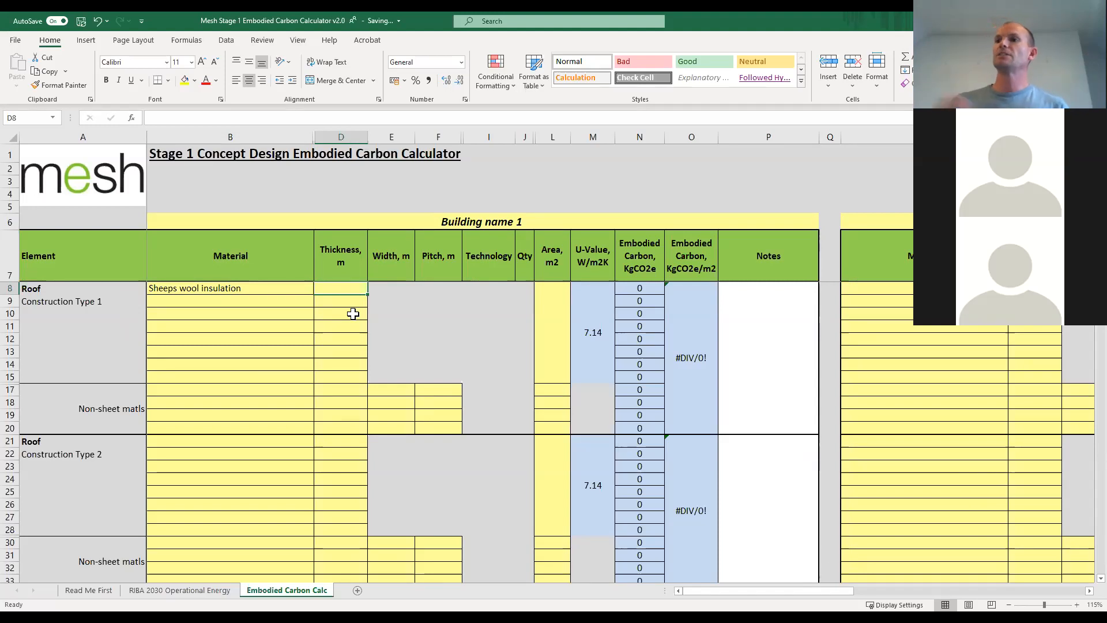
Change the first material of Roof Construction Type 1 to Clay roof tiles.
click(291, 289)
click(319, 289)
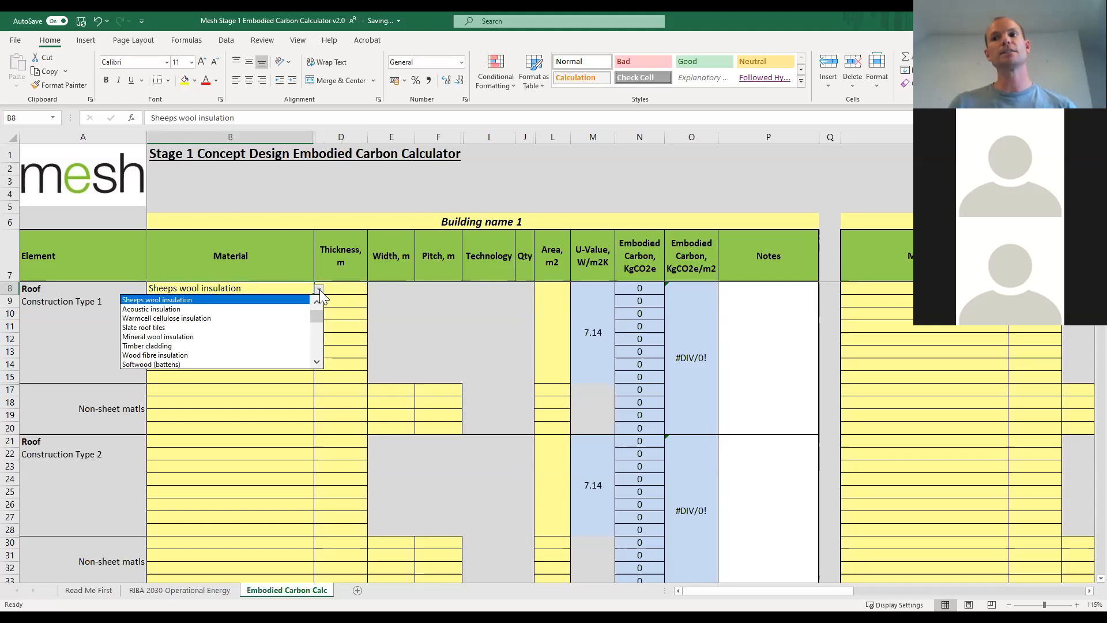
click(318, 362)
click(319, 362)
click(318, 363)
click(319, 362)
click(319, 363)
click(318, 363)
click(318, 363)
click(317, 362)
click(317, 362)
click(317, 362)
click(317, 362)
click(316, 363)
click(316, 362)
click(317, 362)
click(231, 357)
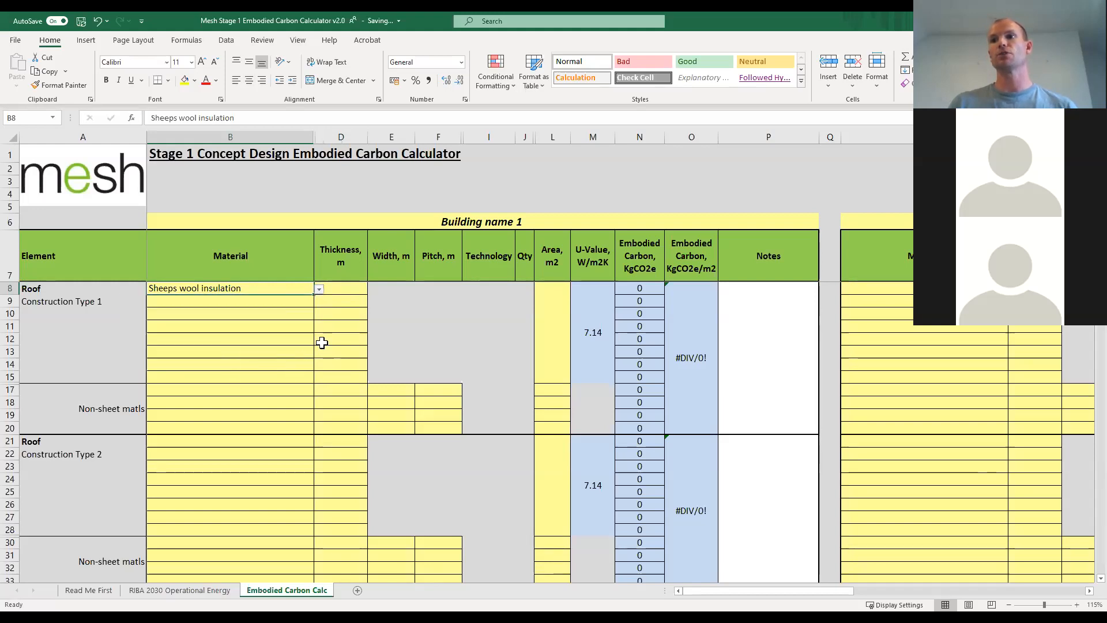
Set the clay roof tiles' thickness to 0.01 m and the area of Roof Construction Type 1 to 320 m2.
click(344, 285)
text(0.01)
key(Return)
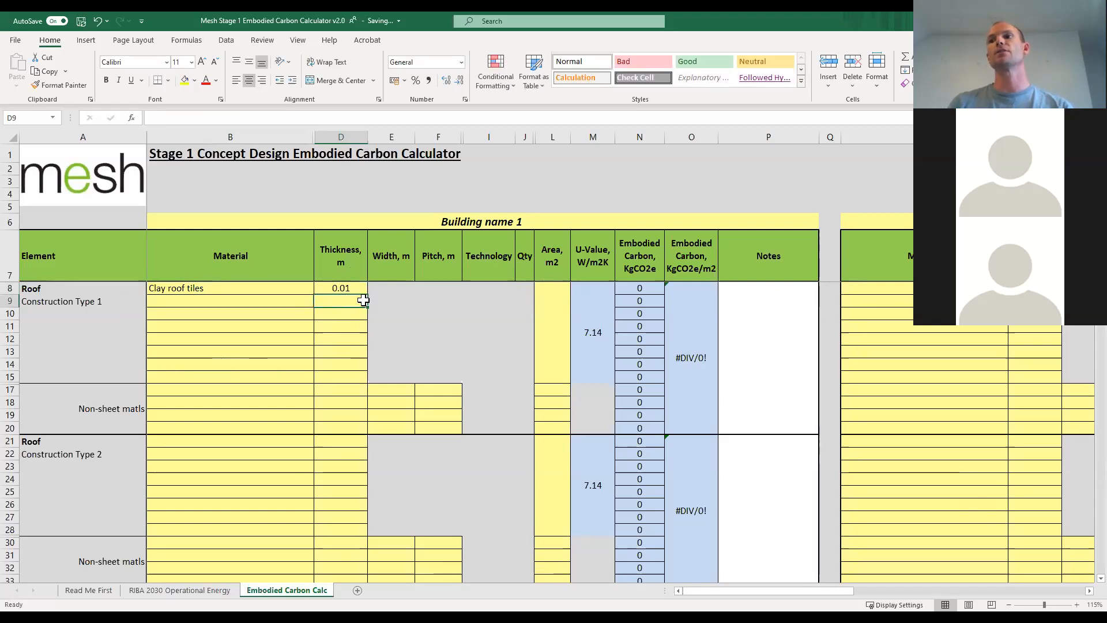
click(552, 332)
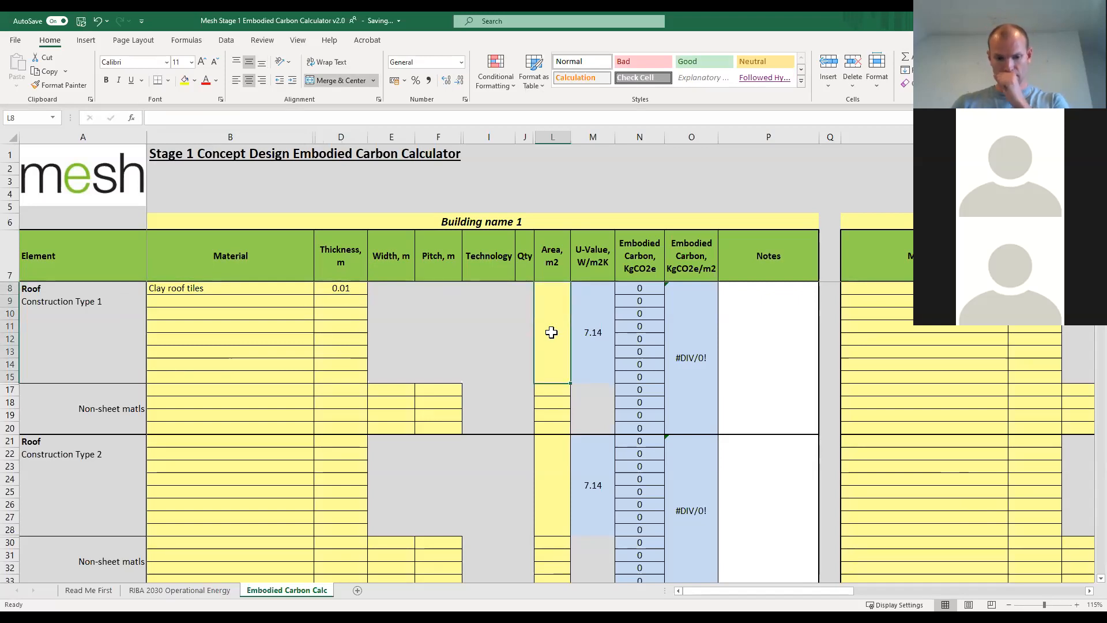
text(450)
key(Return)
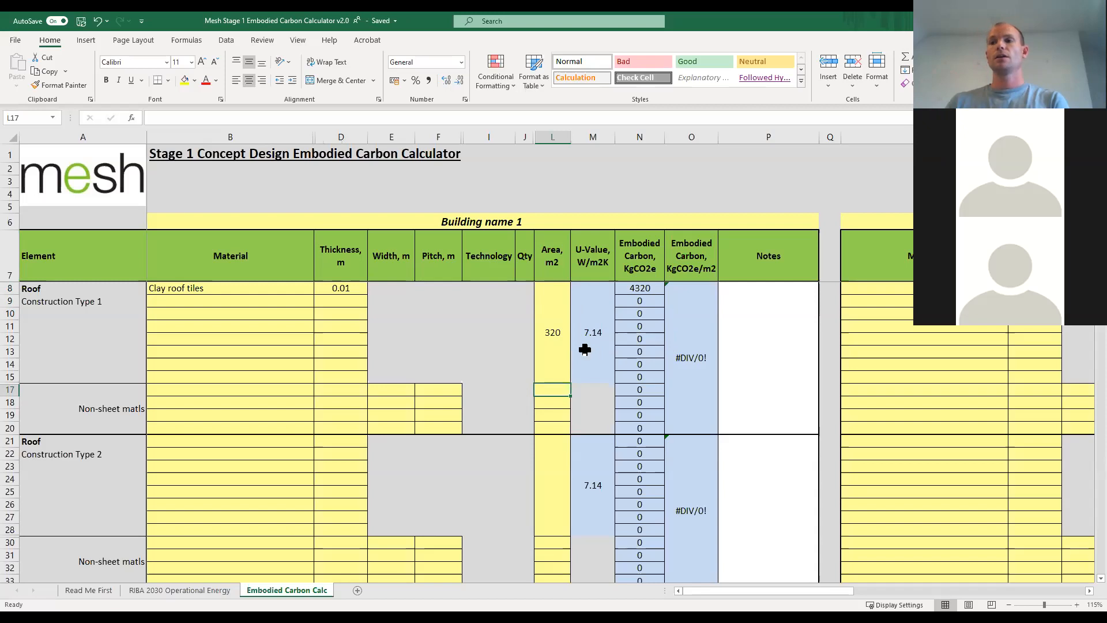
Choose Hardwood plywood as the second material of Roof Construction Type 1.
click(305, 301)
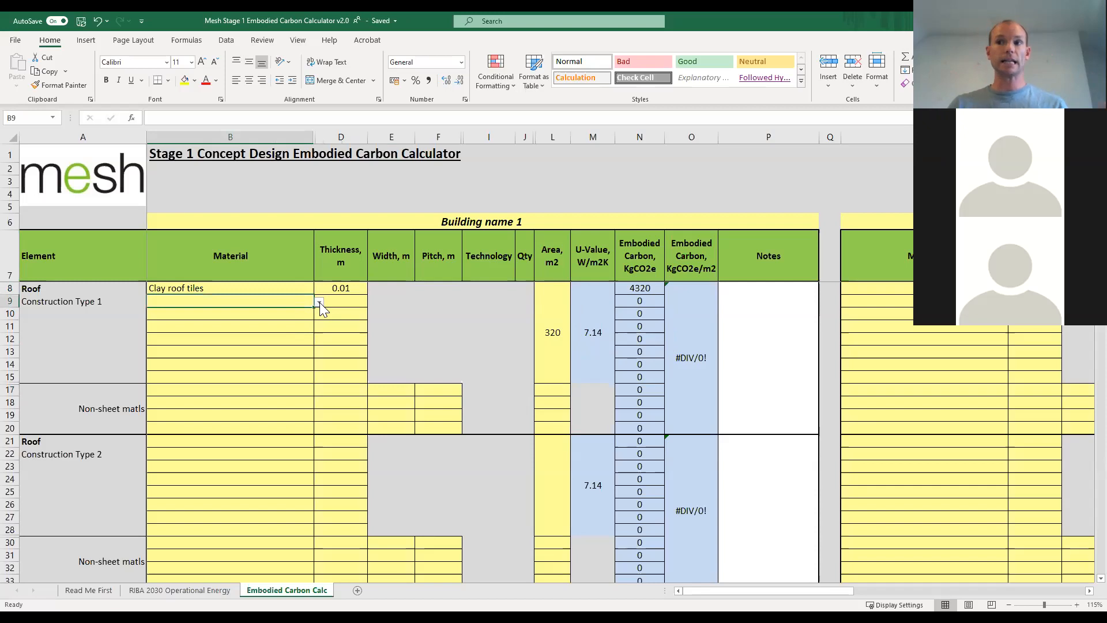
click(319, 302)
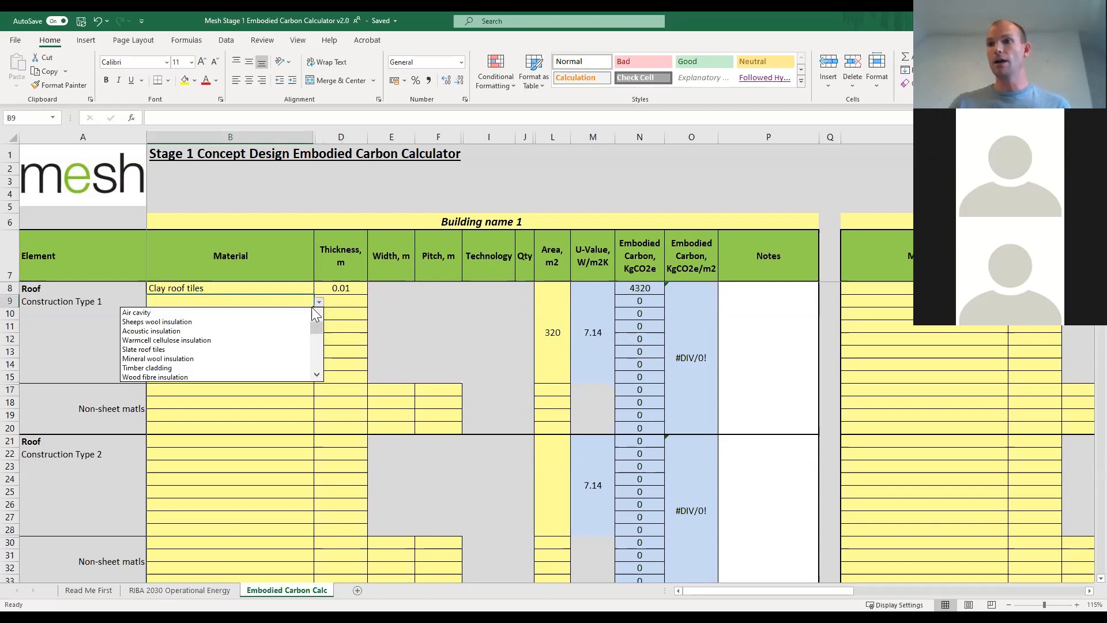
click(319, 374)
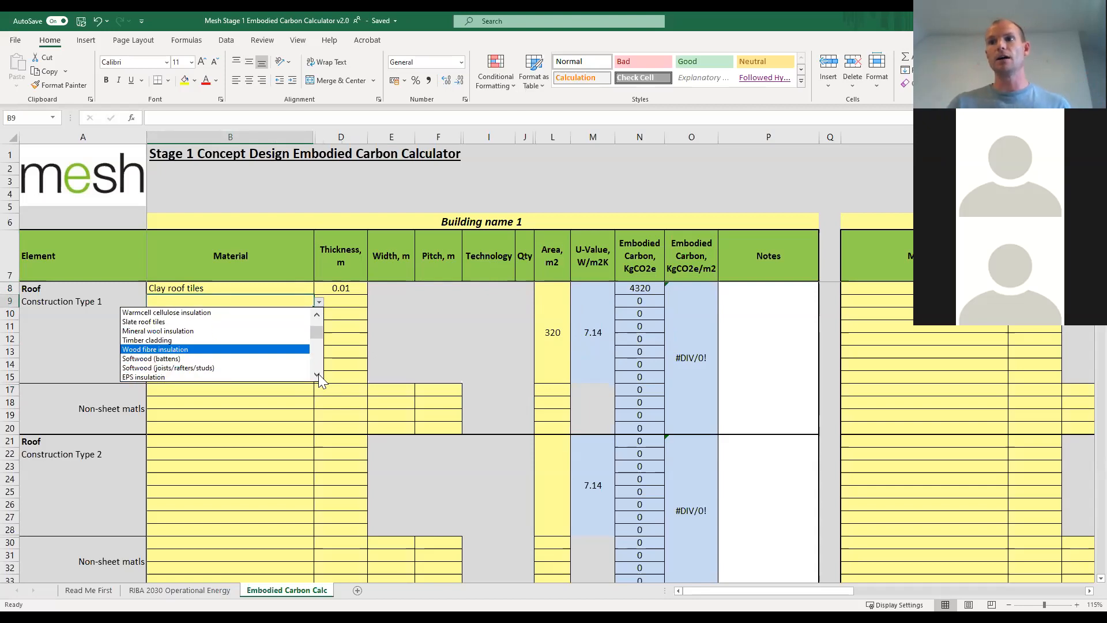
click(318, 374)
click(320, 373)
click(320, 375)
click(320, 375)
click(321, 375)
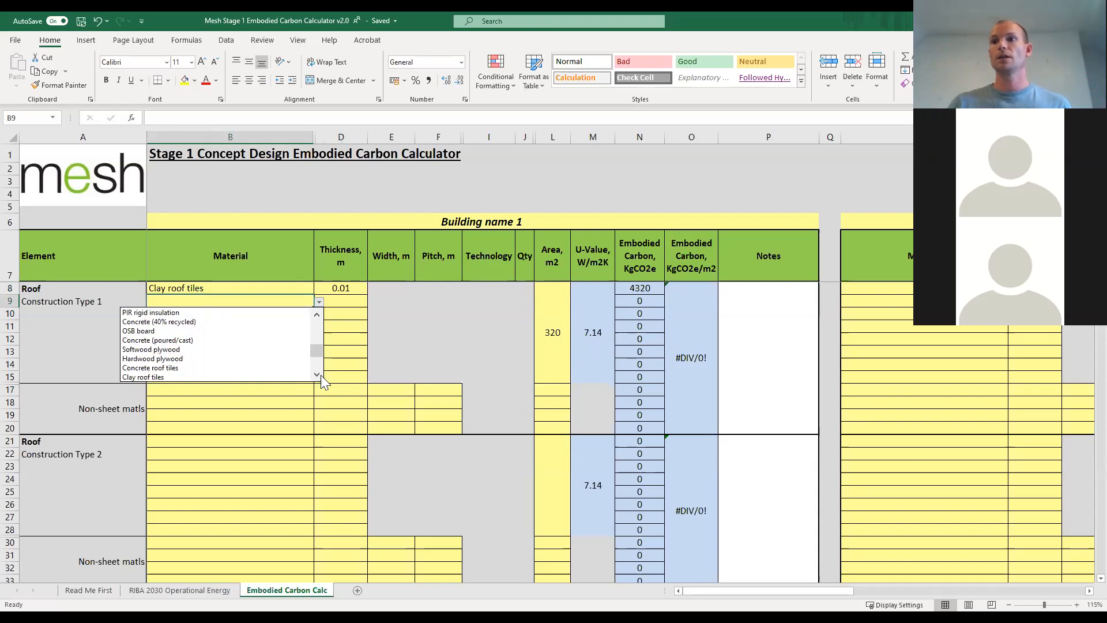
click(134, 359)
Set the thickness of the hardwood plywood in Roof Construction Type 1 to 0.018 m.
click(342, 300)
text(0.018)
key(Return)
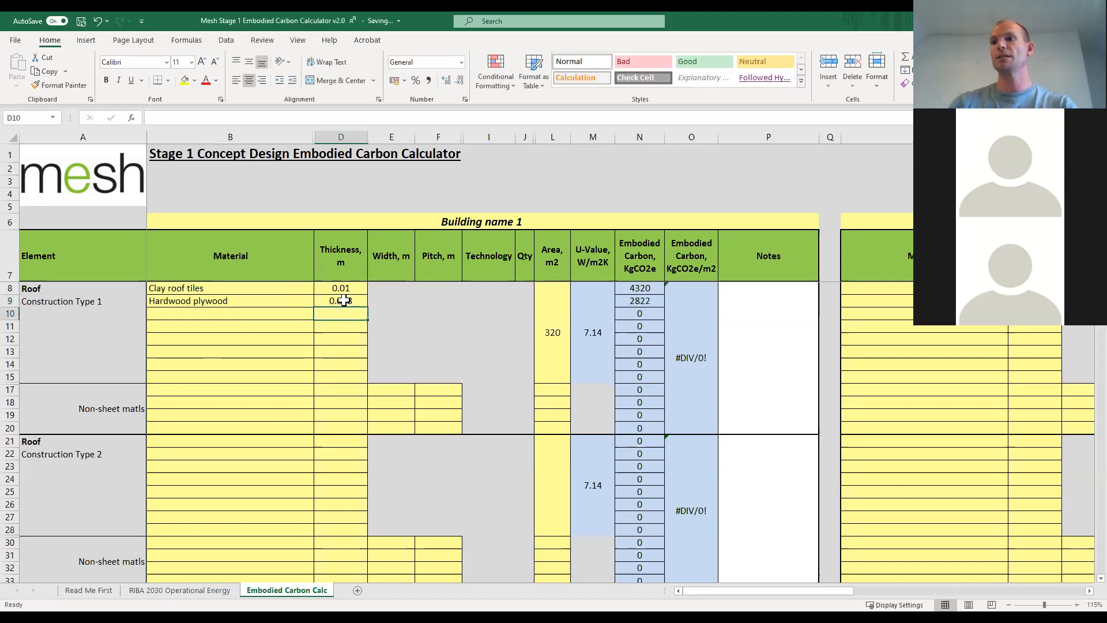
Choose OSB board as the third and PIR rigid insulation as the fourth material of Roof Construction Type 1.
click(294, 313)
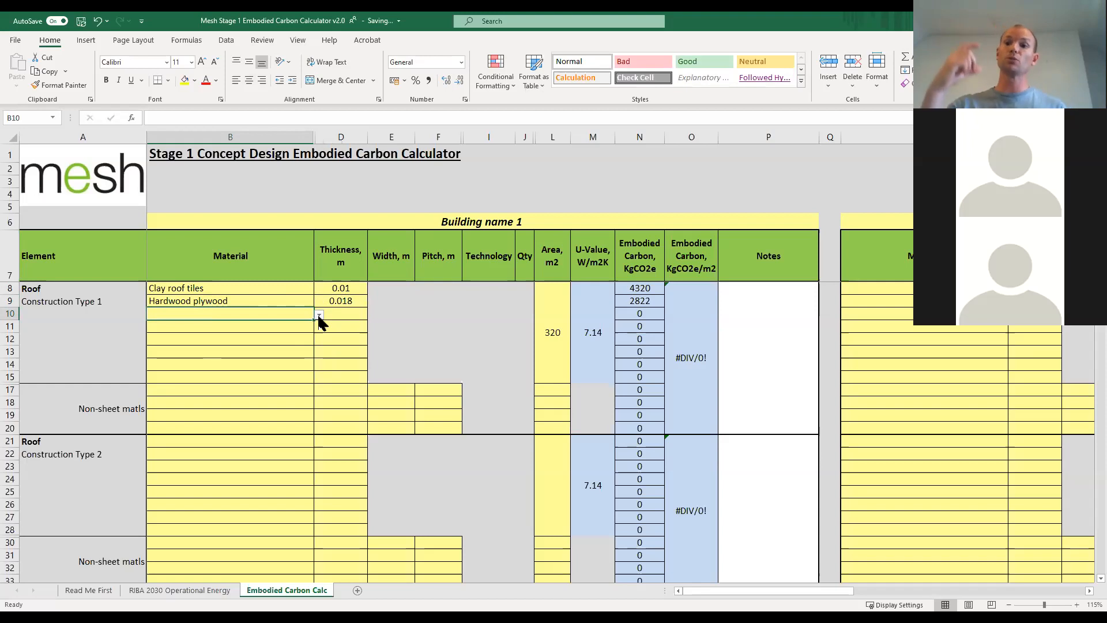
click(319, 315)
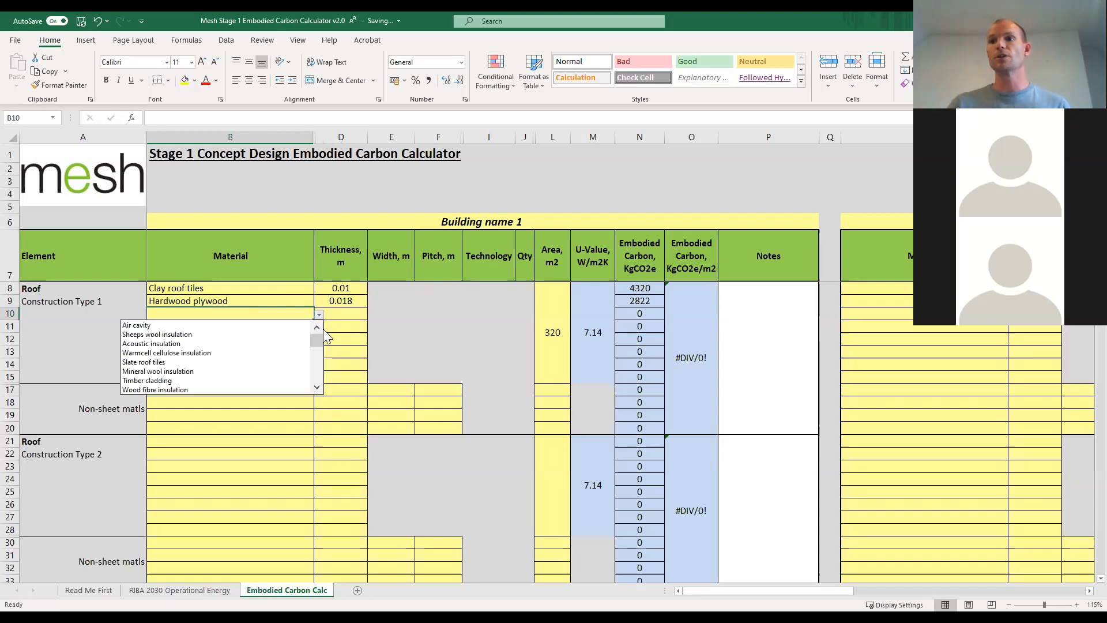
drag(317, 386, 317, 386)
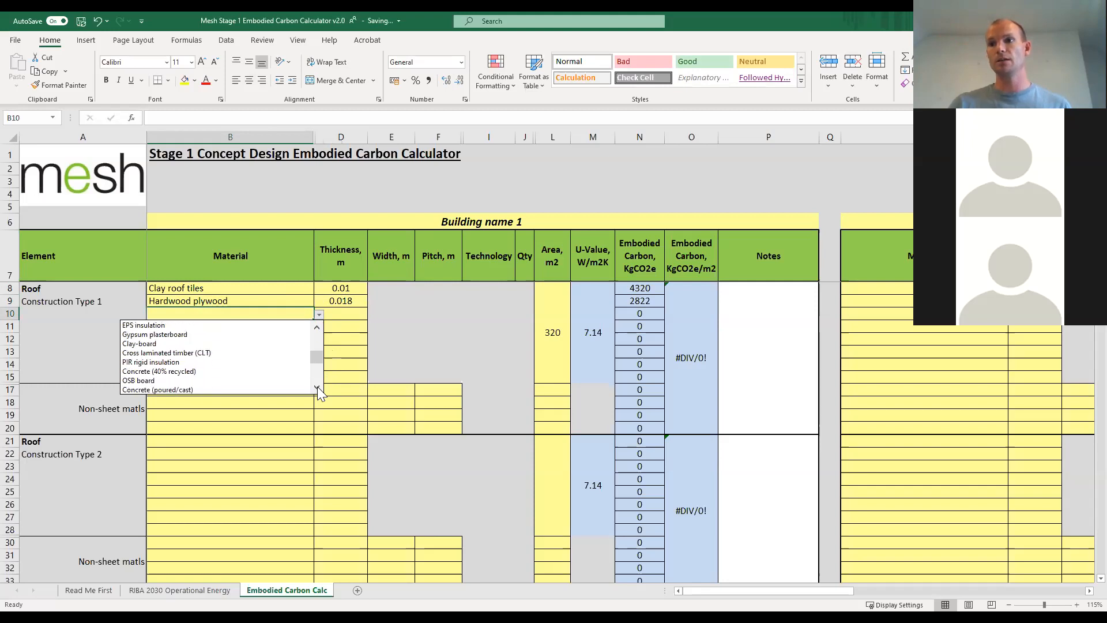
click(217, 380)
click(308, 326)
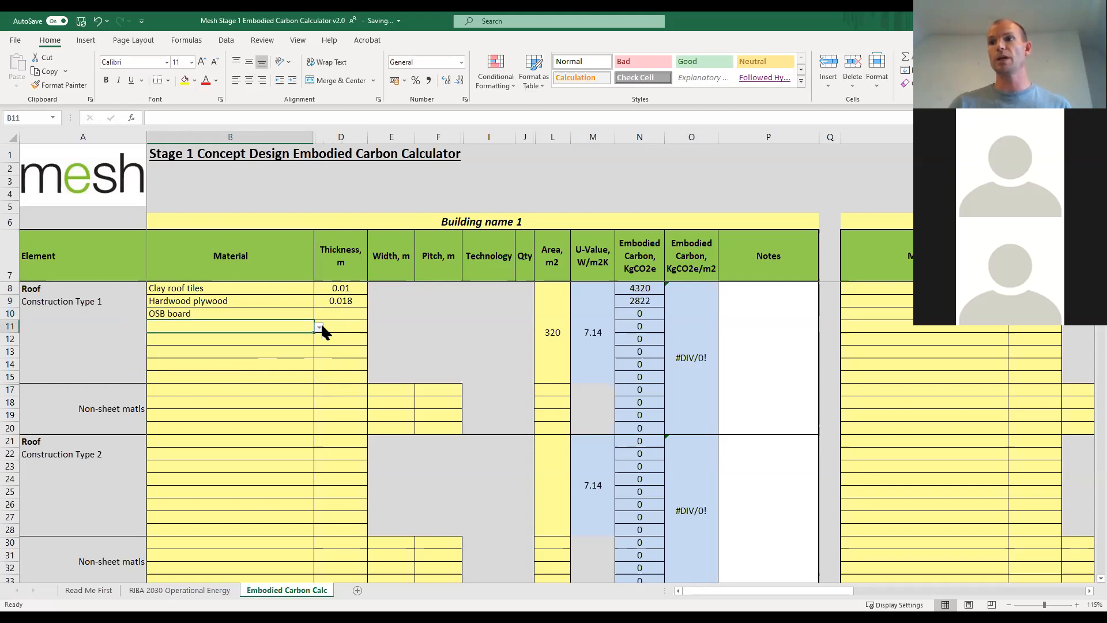
click(319, 326)
drag(317, 402, 316, 400)
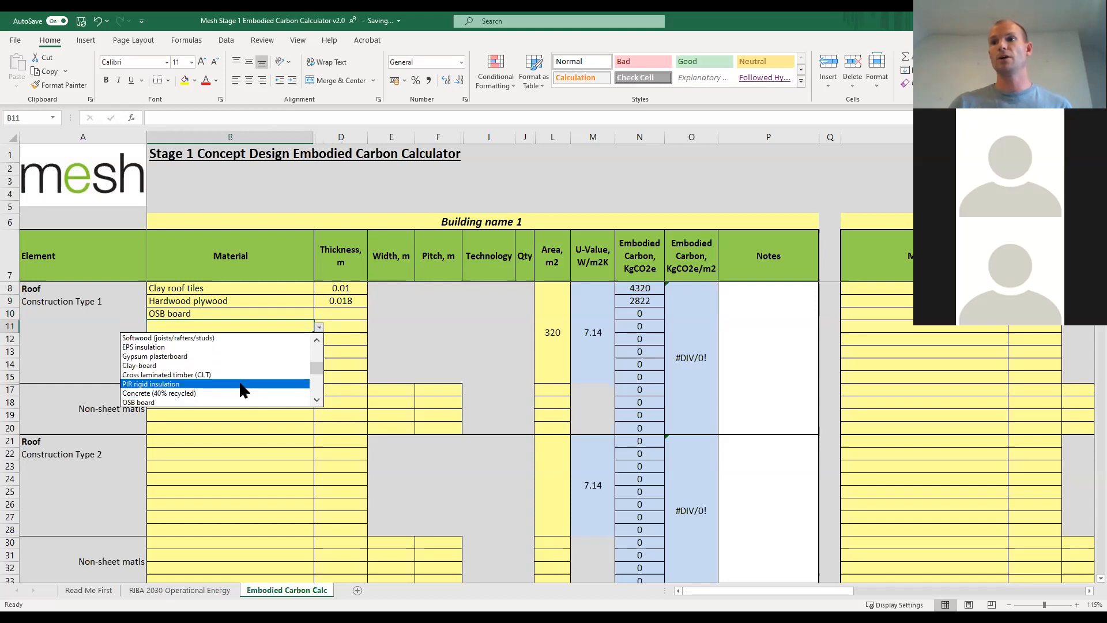
click(242, 384)
Choose OSB board as the fifth material of Roof Construction Type 1, below the PIR rigid insulation.
click(308, 338)
click(318, 340)
drag(317, 414, 317, 414)
click(250, 400)
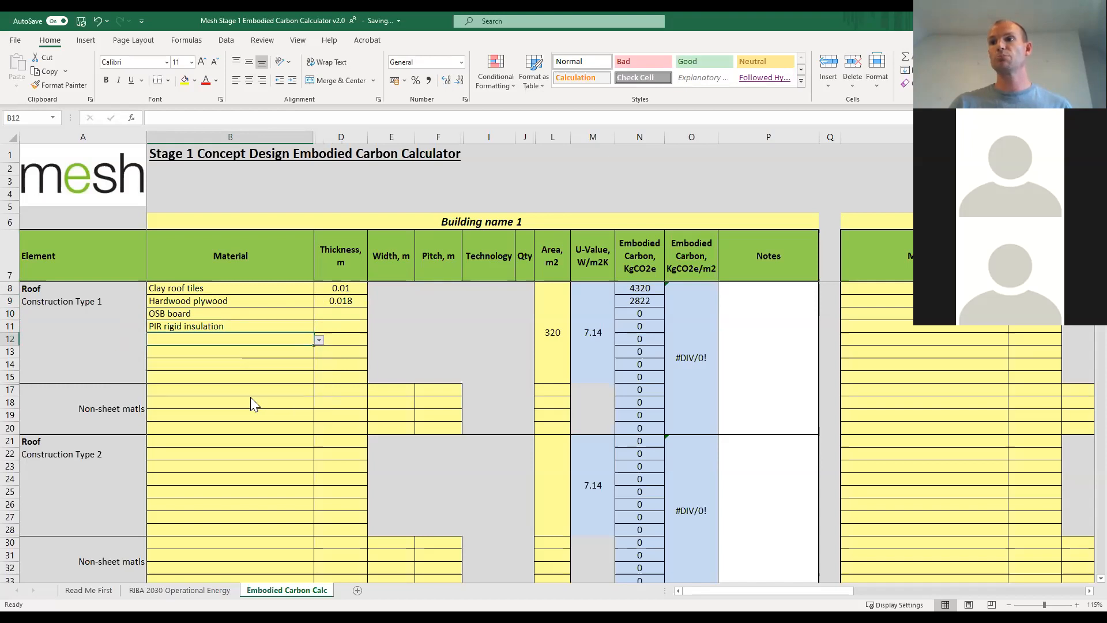
Set the thickness of both OSB boards to 0.018 m and of the PIR rigid insulation between them to 0.2 m.
click(339, 316)
text(0.018)
key(Return)
text(0.2)
key(Return)
text(0.018)
key(Return)
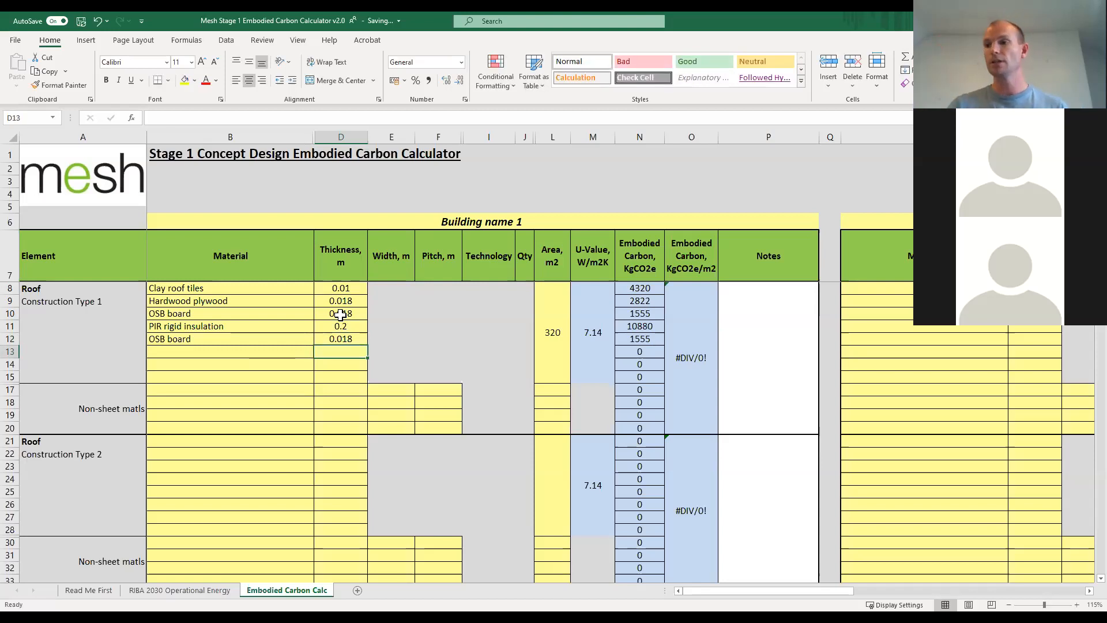
Add Gypsum plasterboard as the sixth material of Roof Construction Type 1 with a thickness of 0.0125 m.
click(279, 351)
click(319, 352)
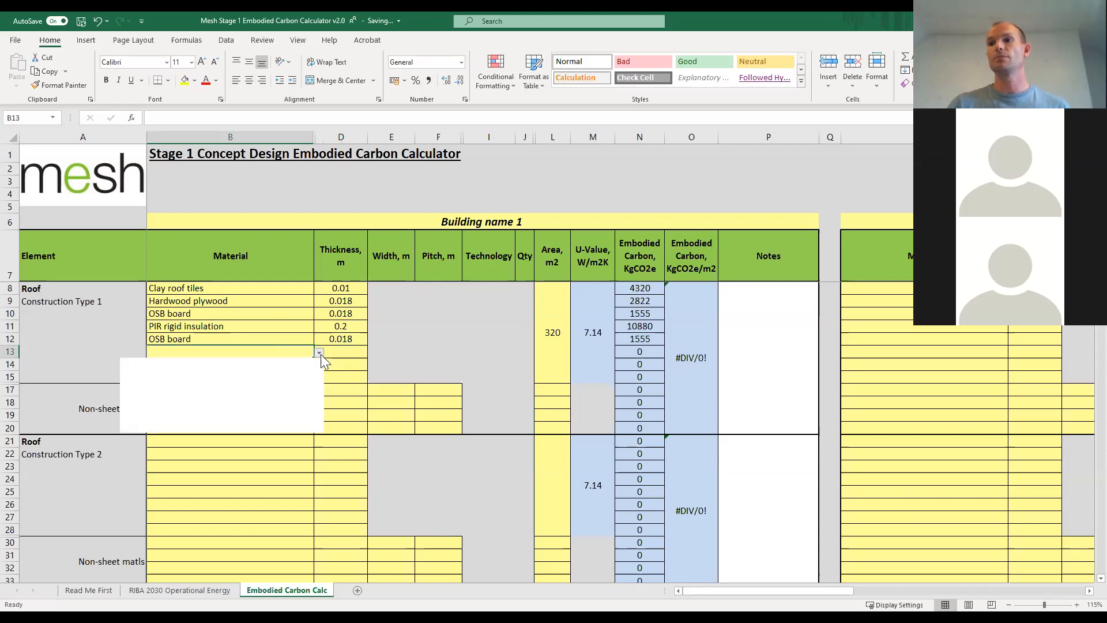
click(319, 426)
click(319, 427)
click(319, 427)
click(318, 427)
click(319, 427)
click(319, 427)
click(319, 427)
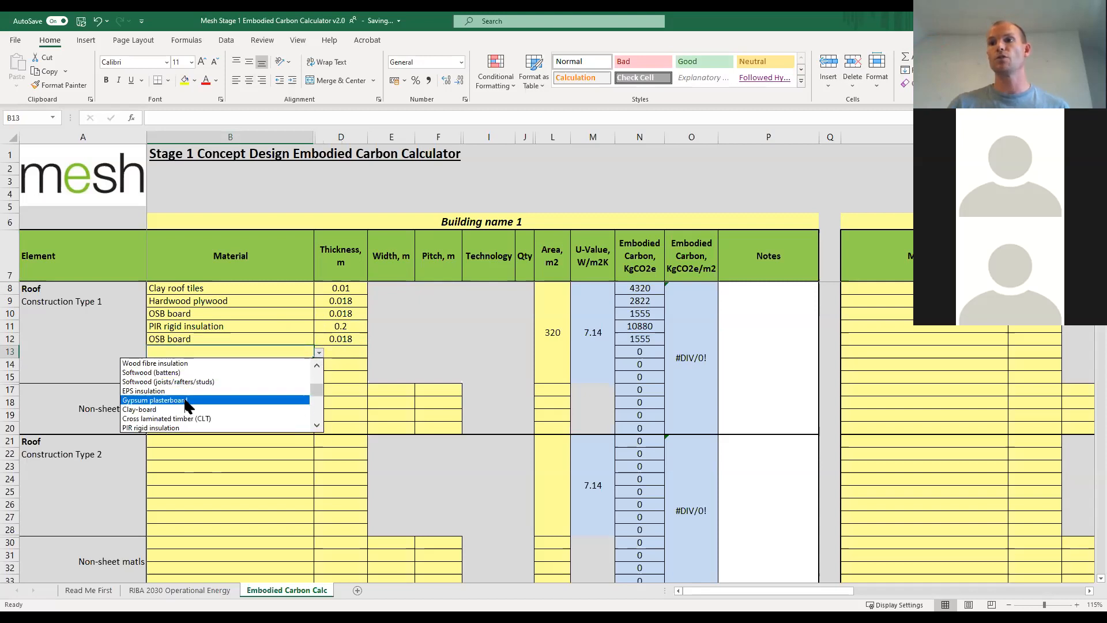
click(300, 400)
click(349, 352)
text(0.0125)
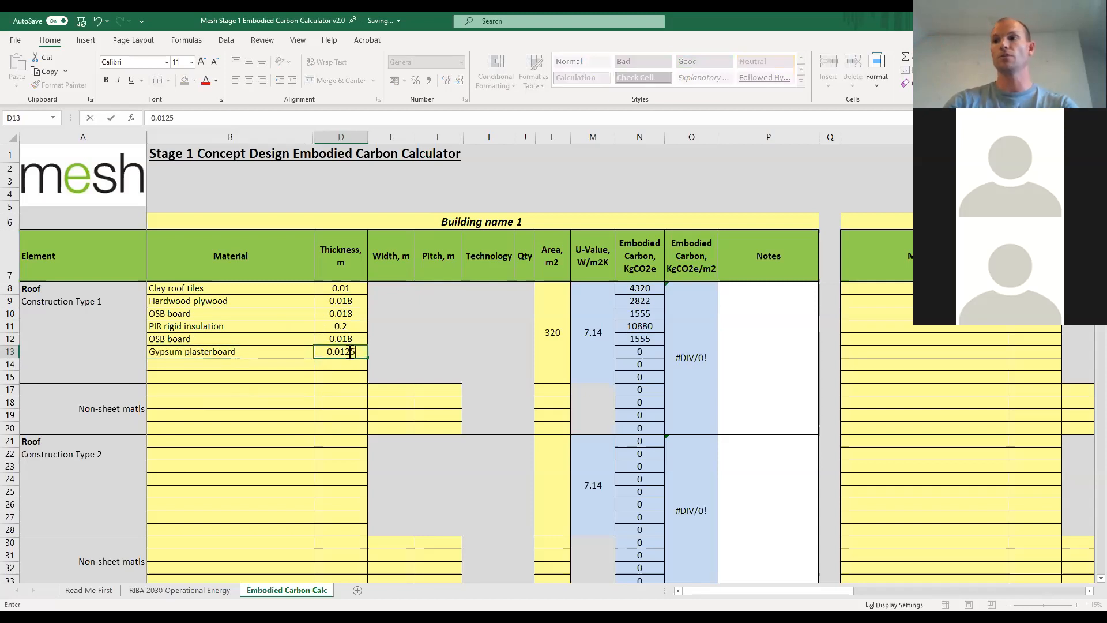
key(Return)
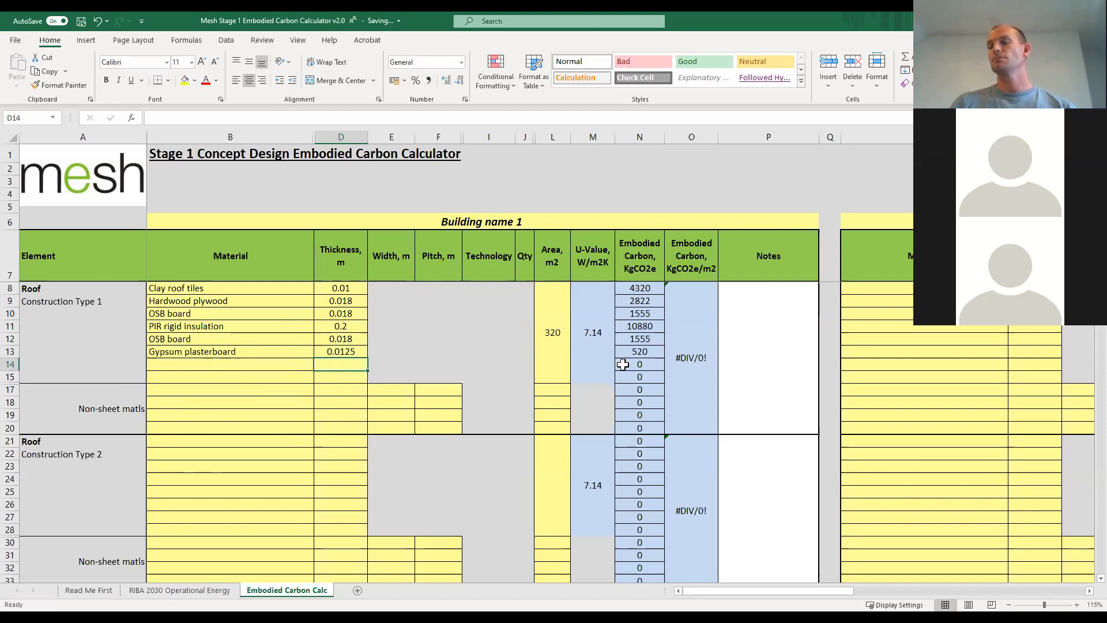
Unhide the Thermal Conductivity column between Material and Thickness and look through the building element sections.
drag(308, 136, 335, 137)
right_click(334, 136)
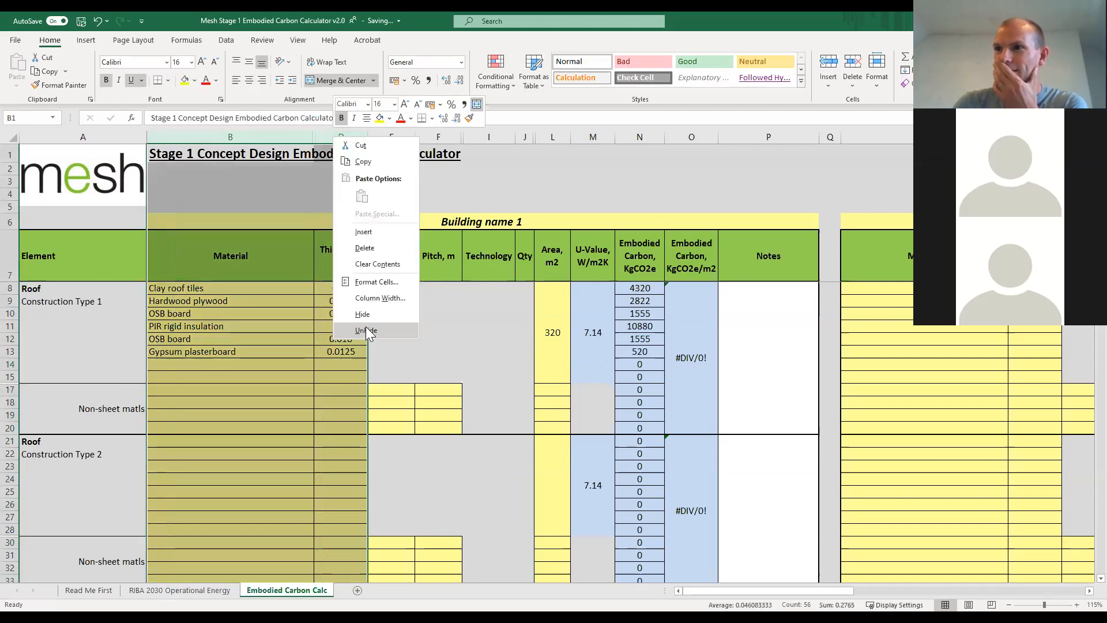
click(365, 327)
click(342, 454)
scroll(342, 454, down, 13)
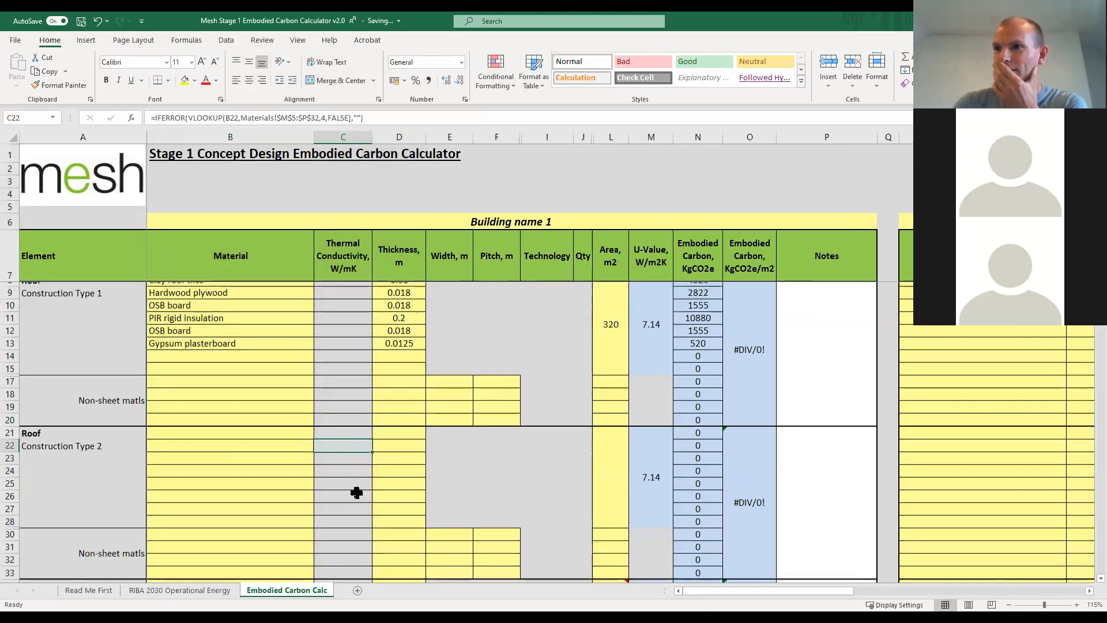
scroll(357, 491, down, 4)
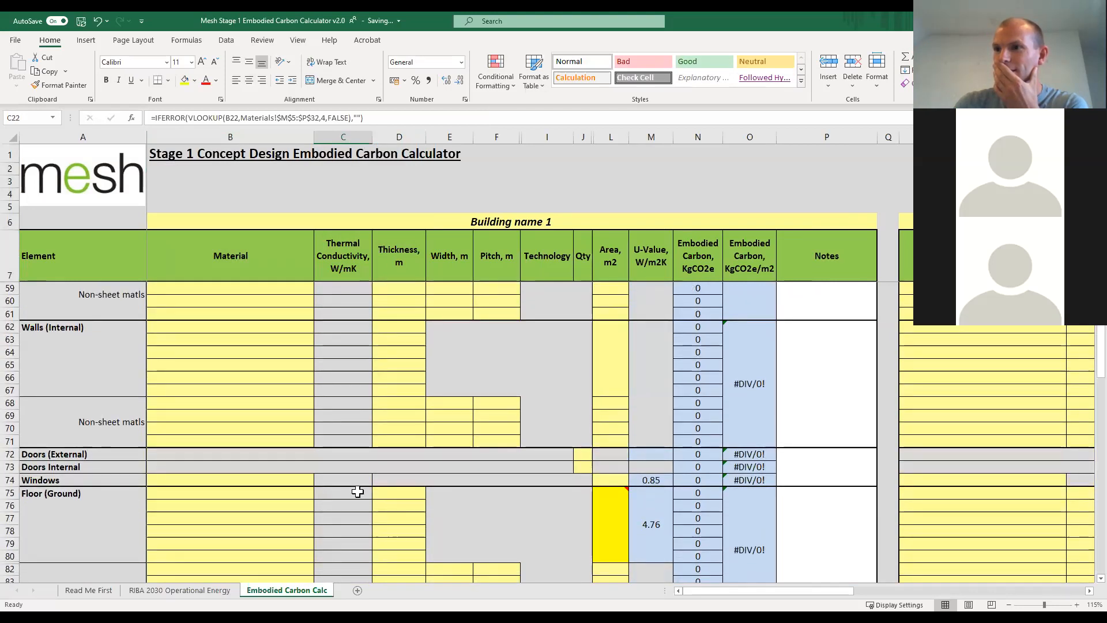
scroll(357, 491, down, 9)
scroll(363, 491, down, 10)
scroll(363, 488, up, 10)
scroll(317, 371, up, 20)
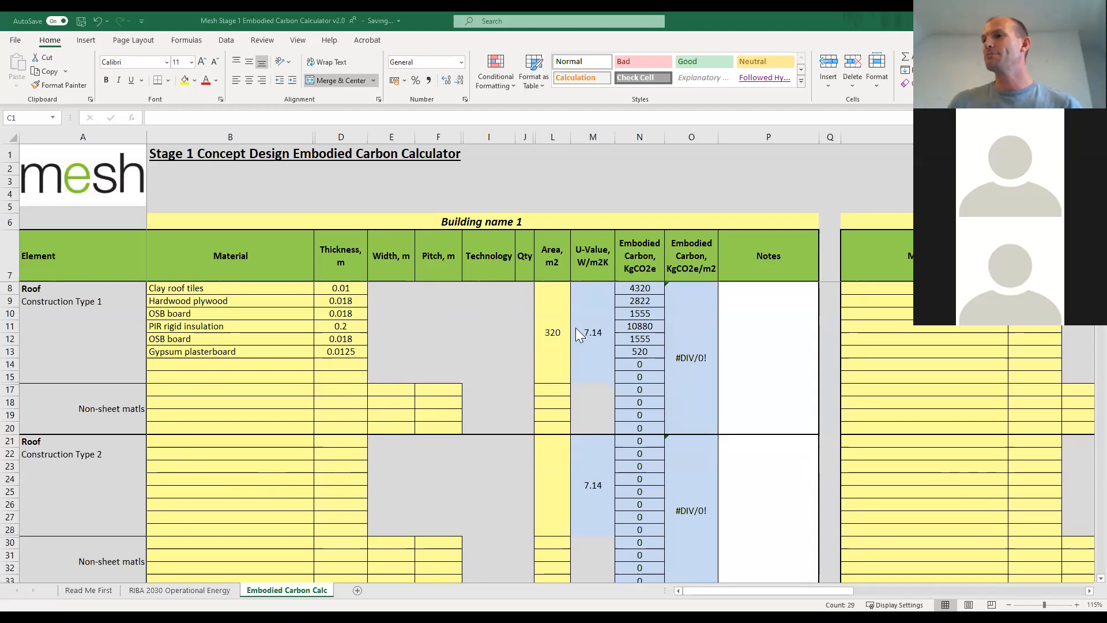
Examine the U-value formula of Roof Construction Type 1 and the thickness entered for each of its materials.
click(593, 334)
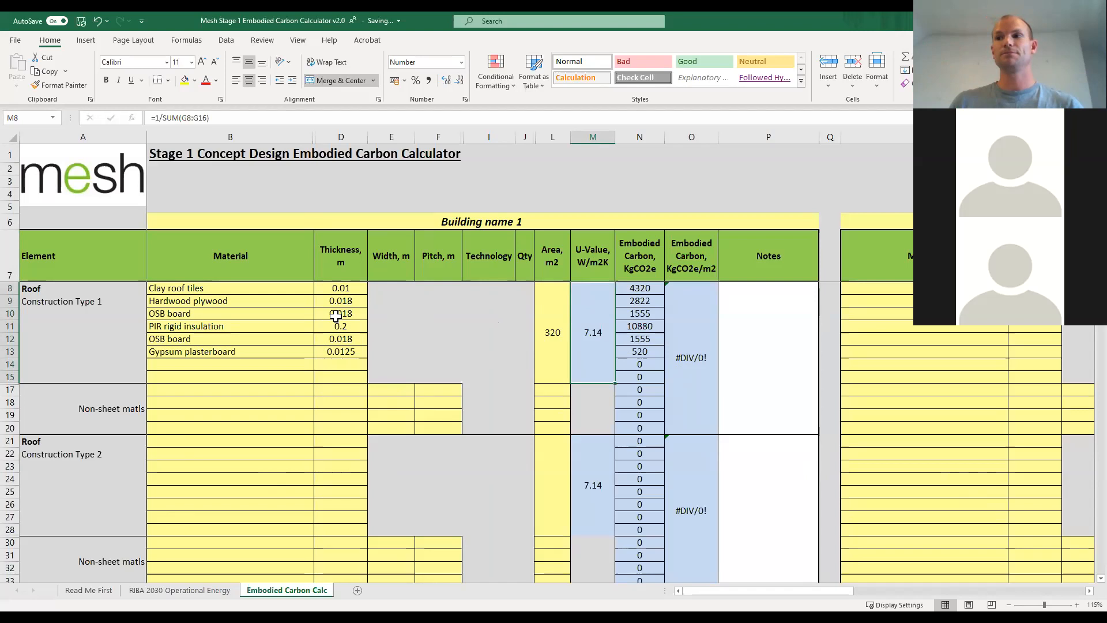
click(336, 290)
click(338, 300)
click(341, 313)
click(348, 326)
click(347, 339)
click(348, 351)
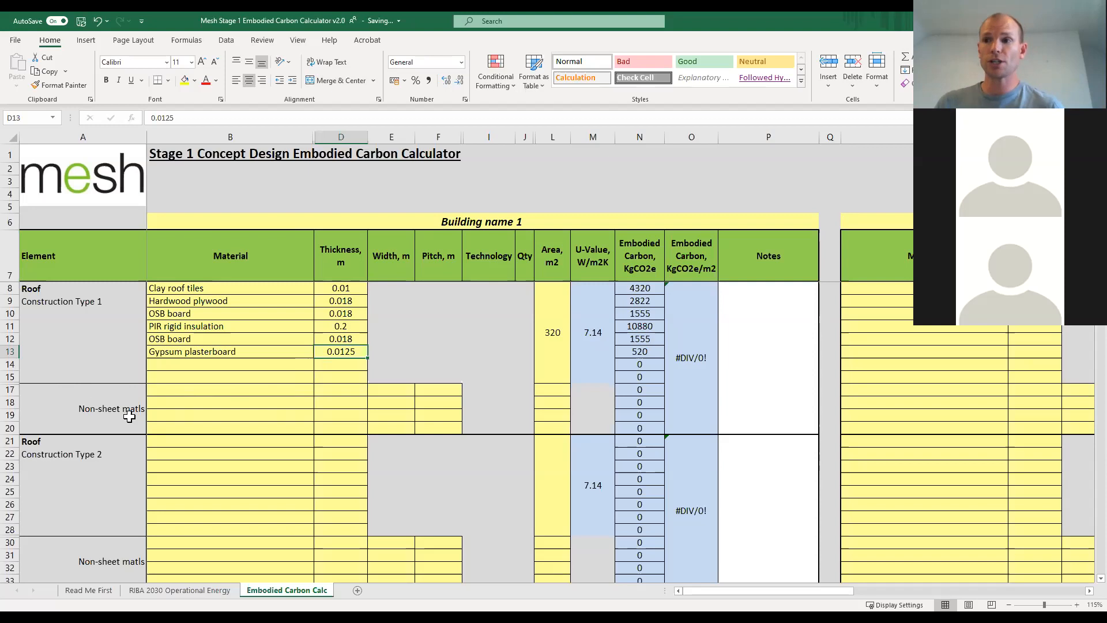
Choose Softwood (battens) as the first non-sheet material of Roof Construction Type 1.
click(259, 390)
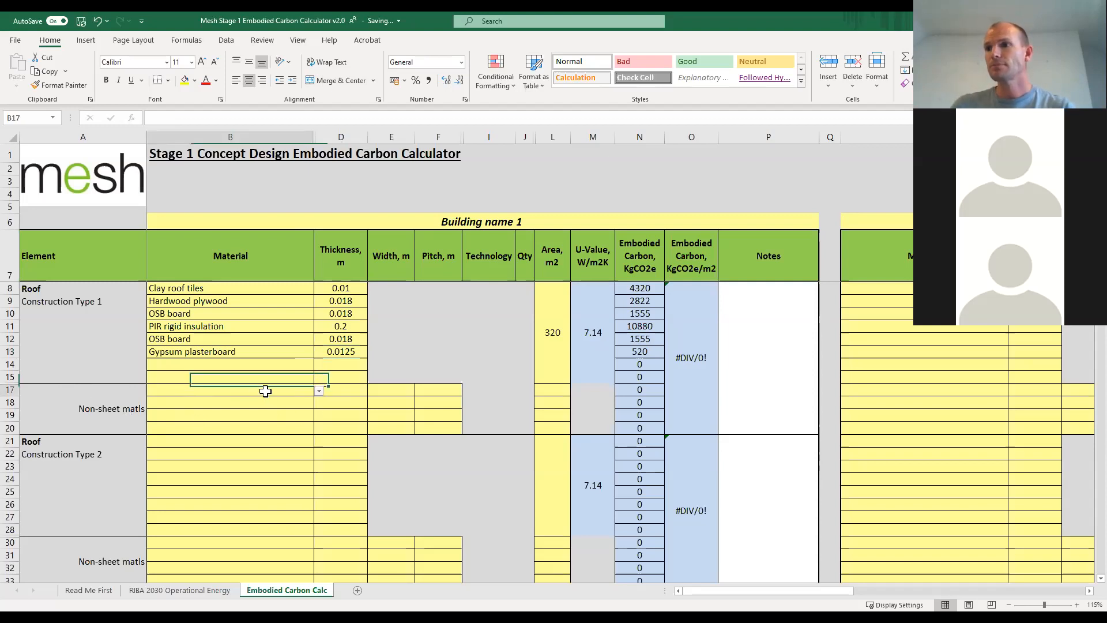
click(319, 391)
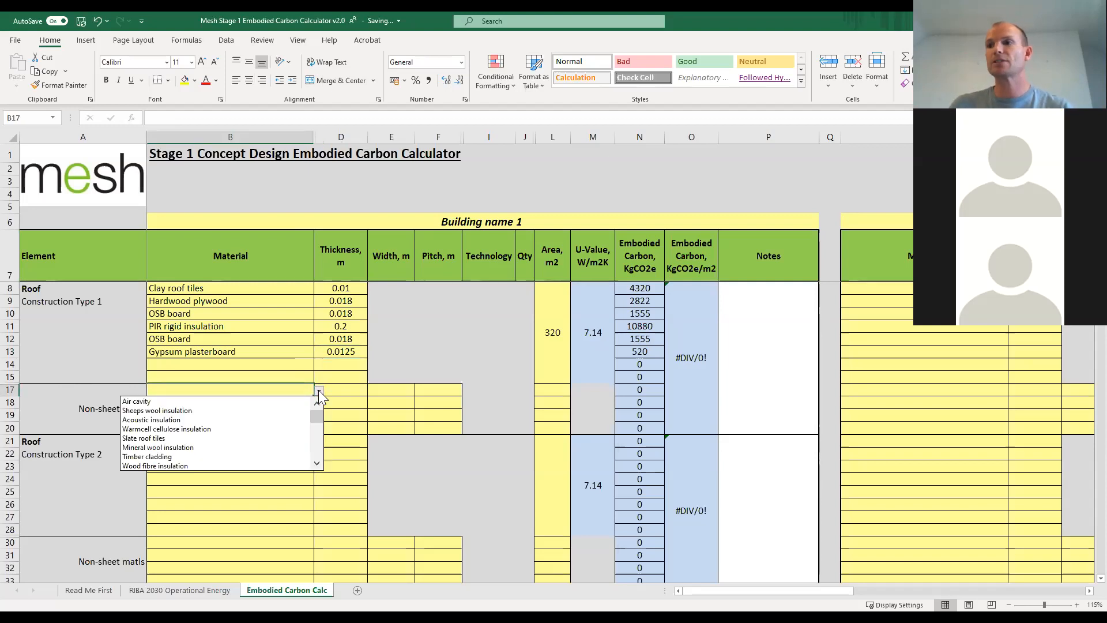
click(319, 465)
click(320, 465)
click(320, 464)
click(319, 464)
click(320, 465)
click(320, 465)
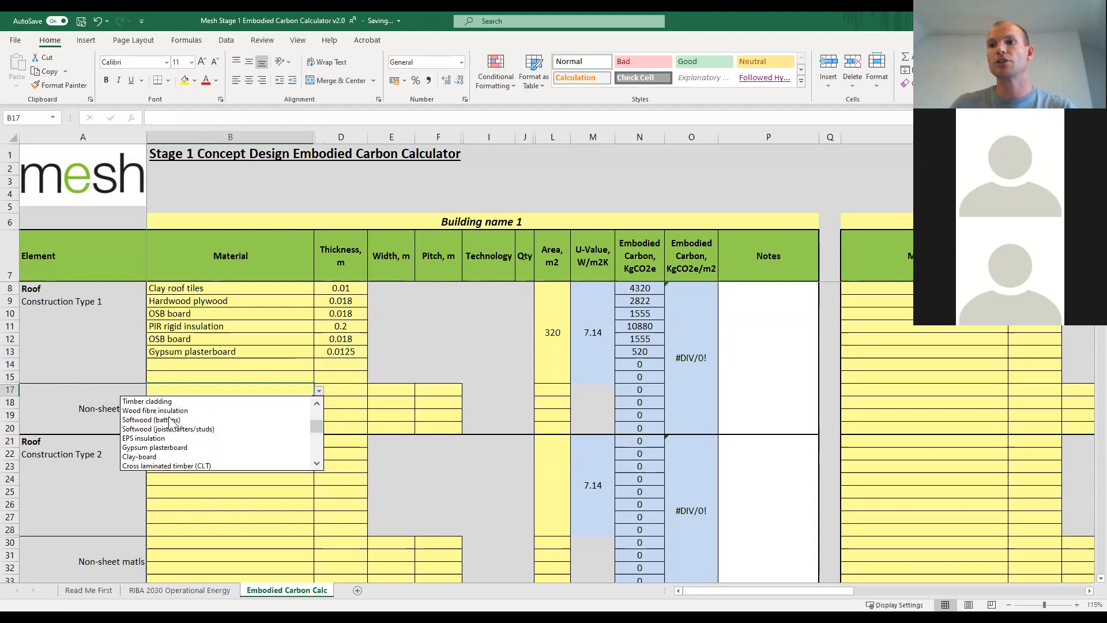
click(268, 419)
Set the softwood battens' thickness to 0.025 m and their width to 0.032 m.
click(344, 388)
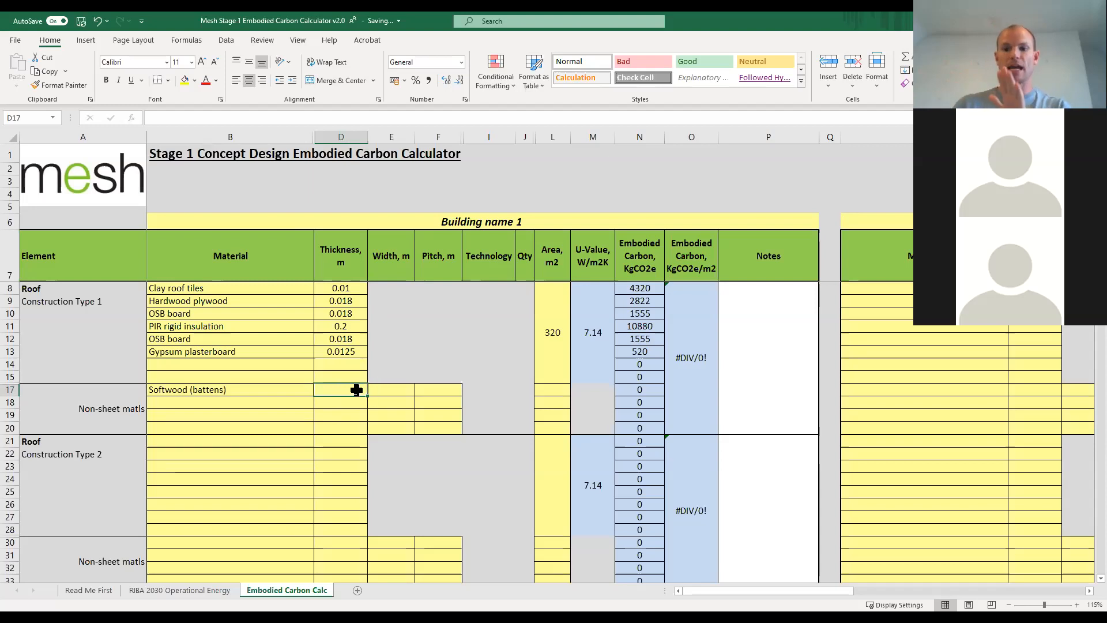
text(0.025)
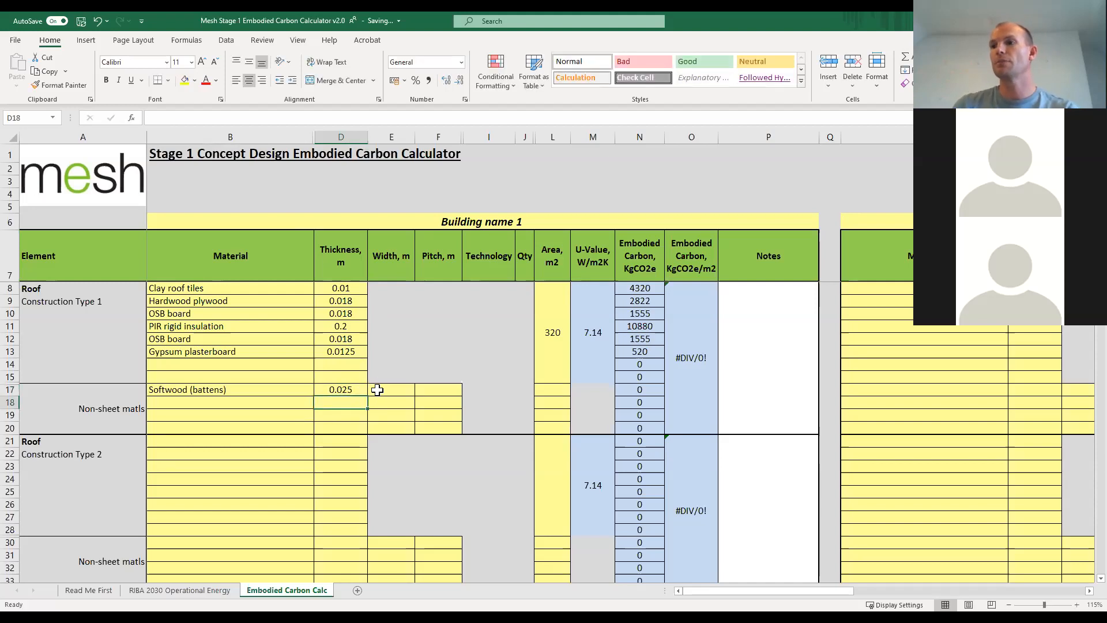
click(379, 390)
text(0.)
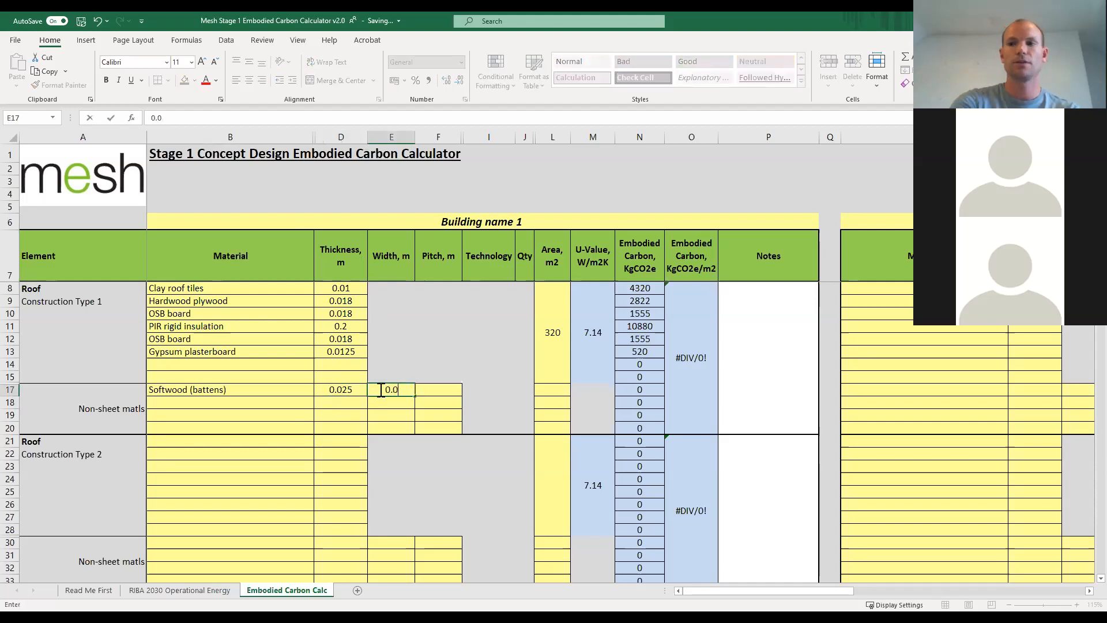
key(Return)
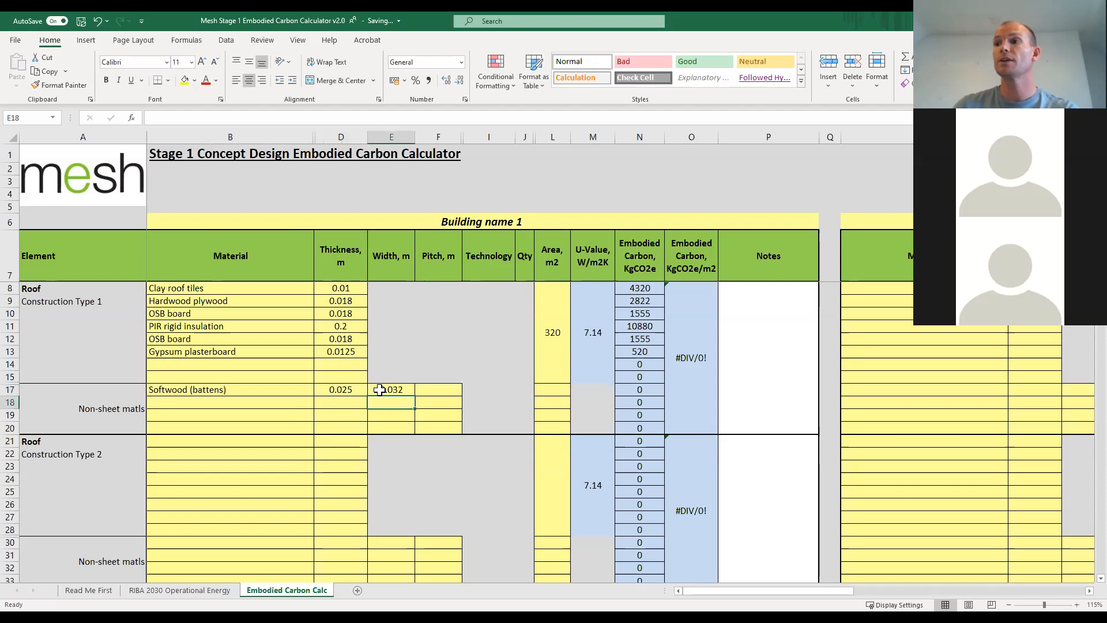
Set the softwood battens' pitch to 0.2 m and their area to 320 m2.
click(425, 389)
text(0.)
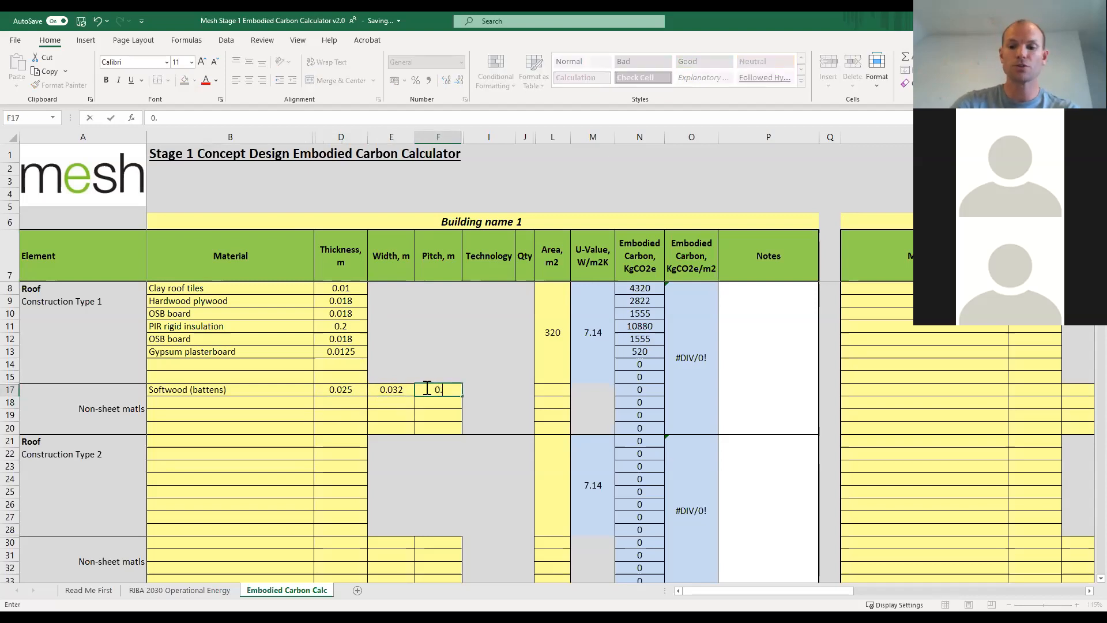
text(2)
key(Return)
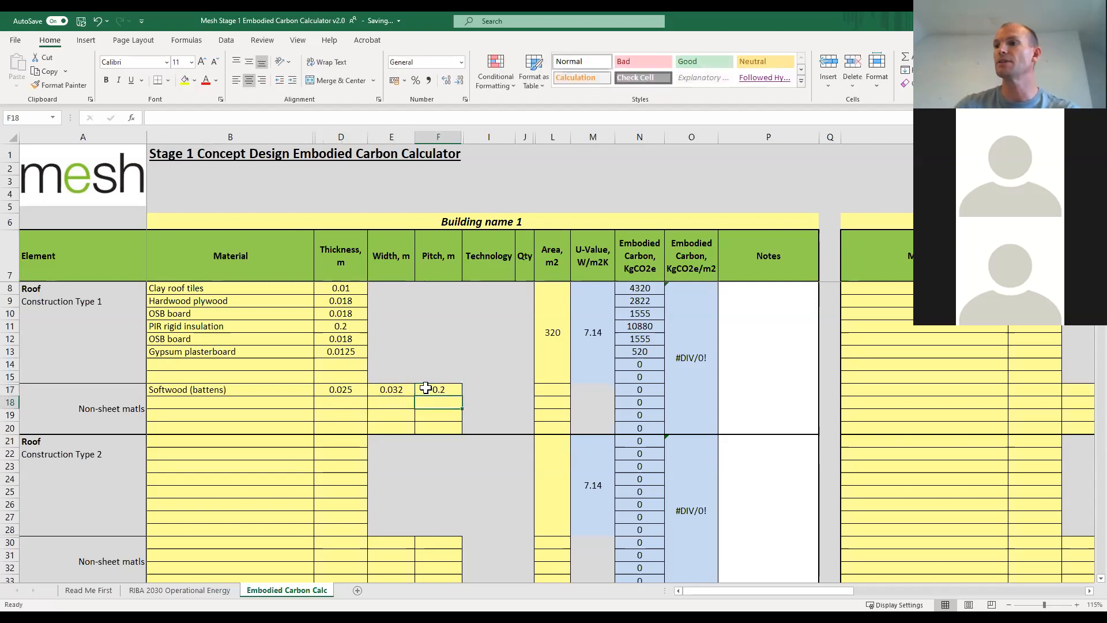
click(553, 391)
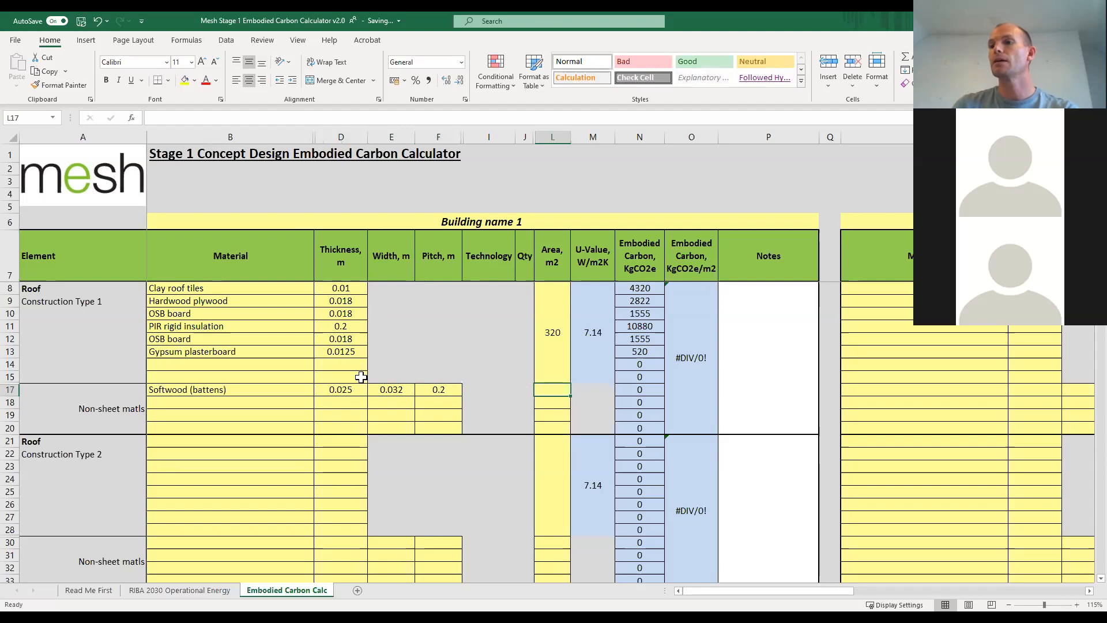
text(320)
key(Return)
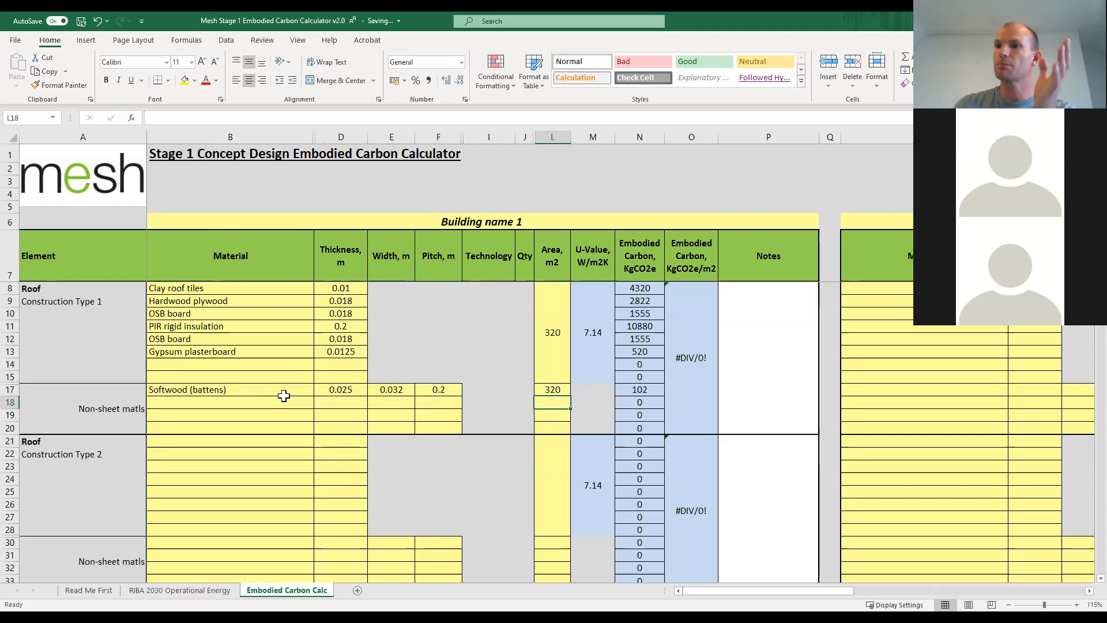
Check the softwood battens' embodied carbon formula and view the area entry of the Floor (Ground) section.
click(646, 392)
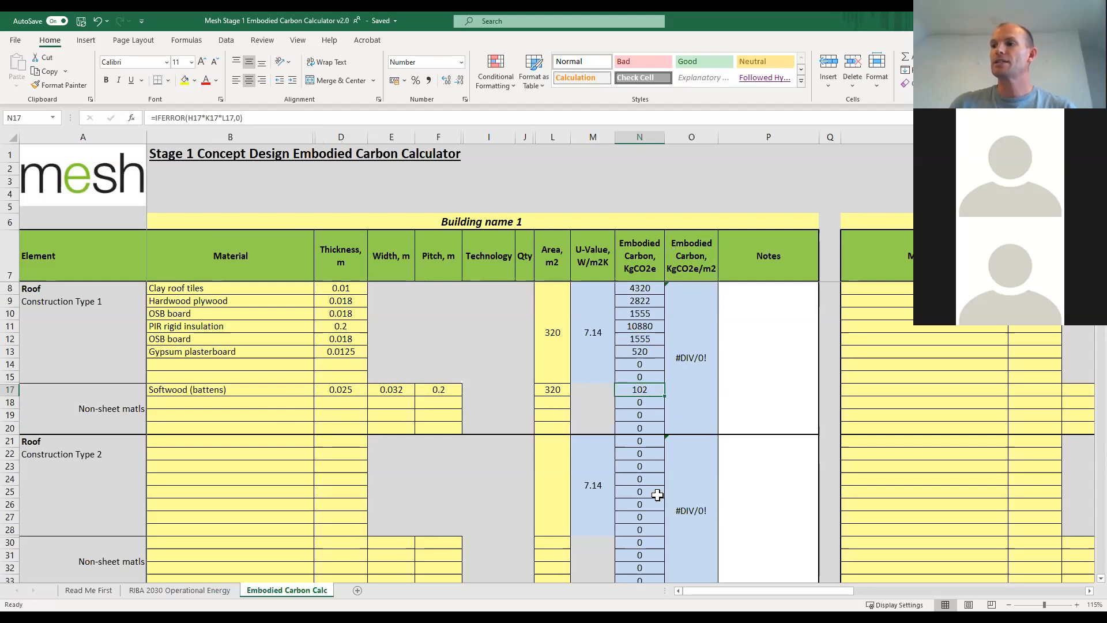
scroll(550, 468, down, 10)
scroll(551, 467, down, 8)
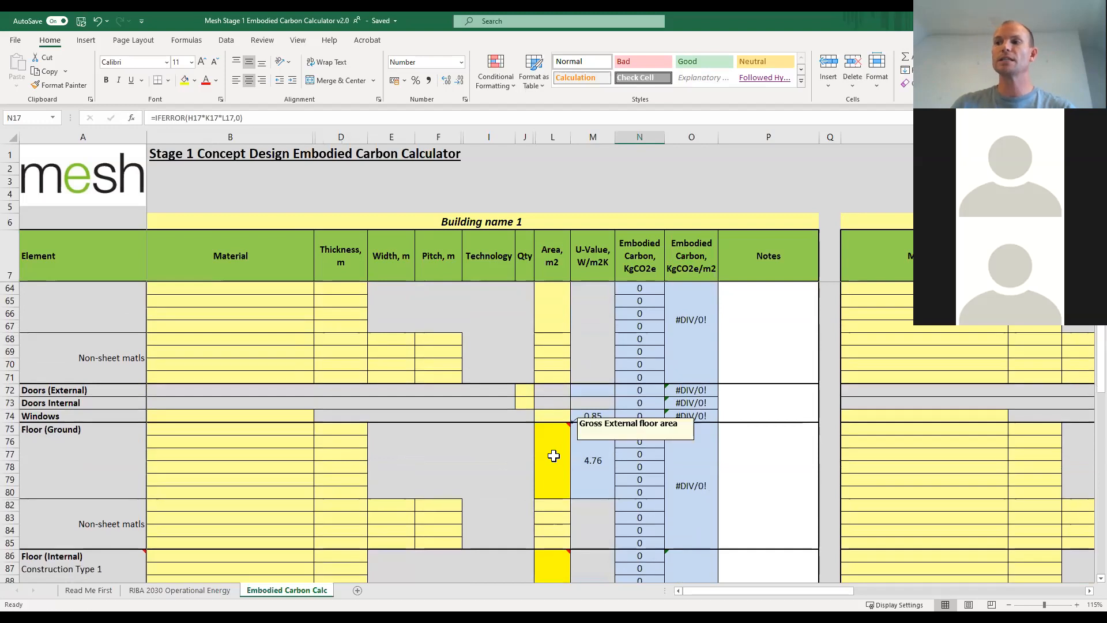
Set the Floor (Ground) area to 190 m2 and the Floor (Internal) Construction Type 1 area to 90 m2.
scroll(554, 455, down, 3)
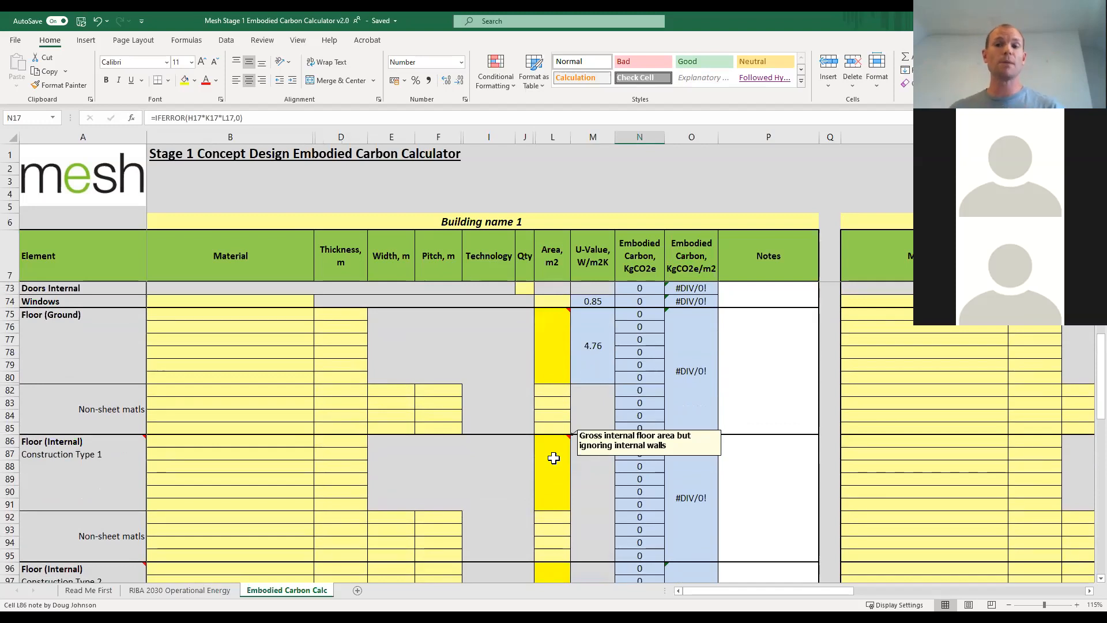
click(551, 364)
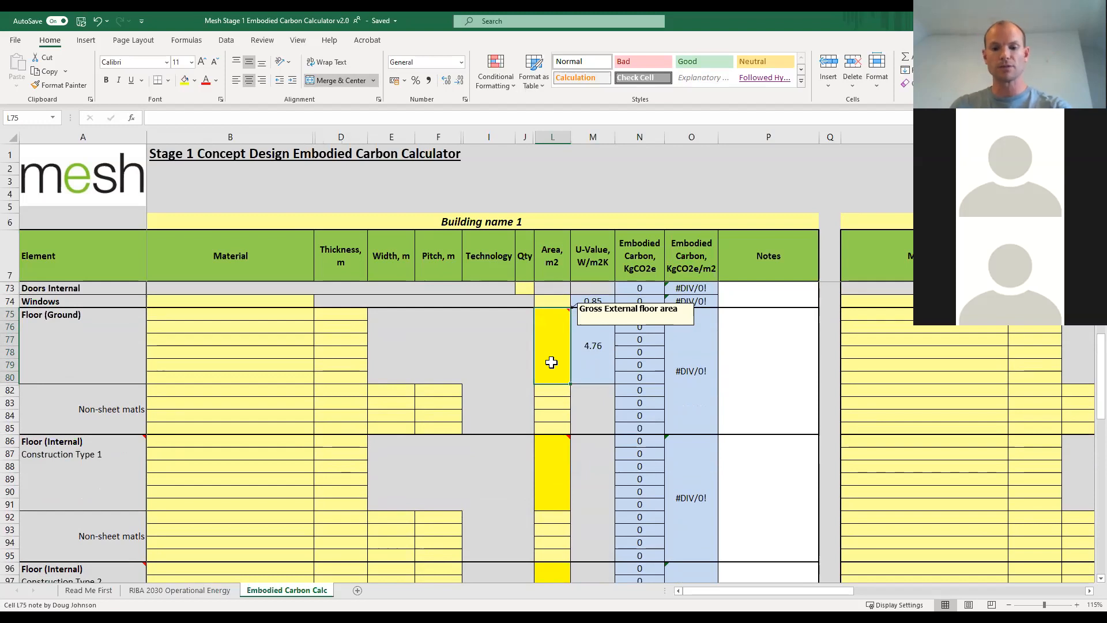
text(190)
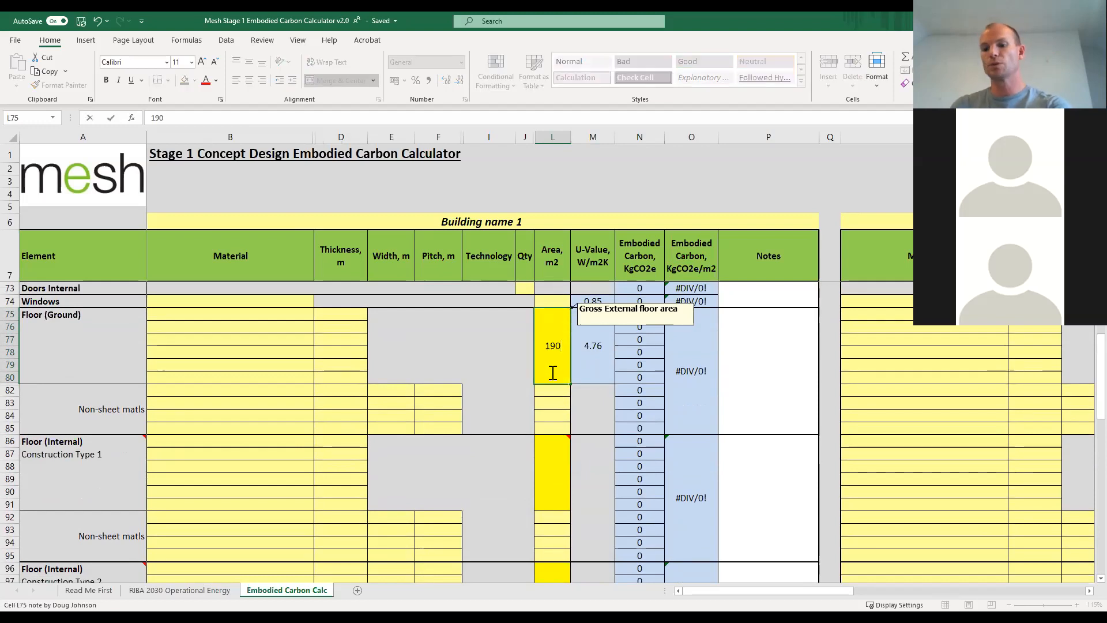
key(Return)
click(552, 467)
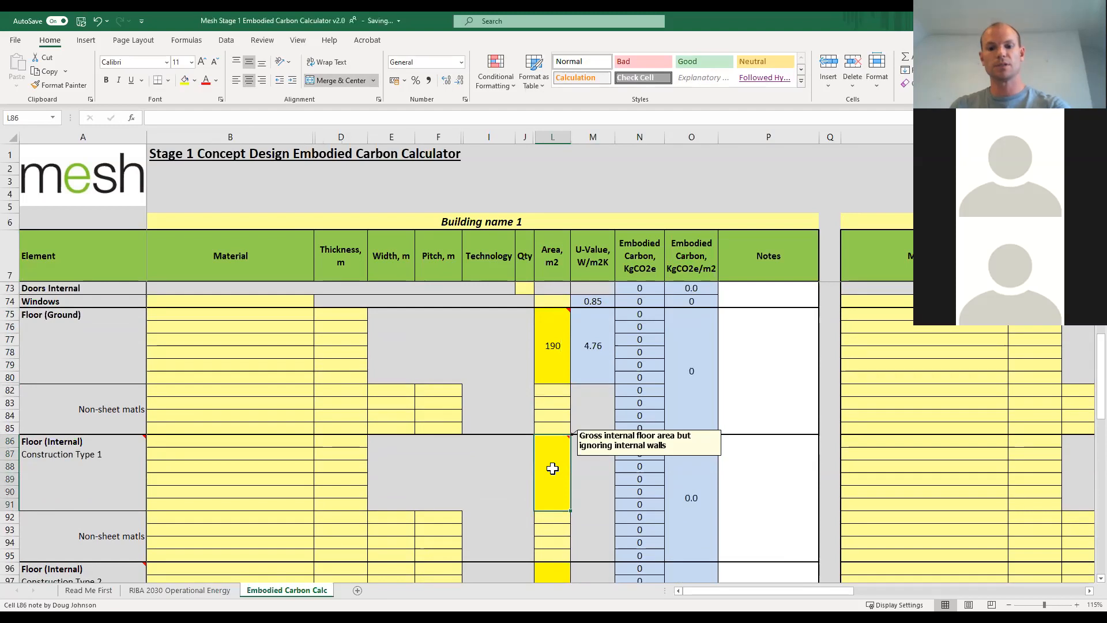
text(90)
key(Return)
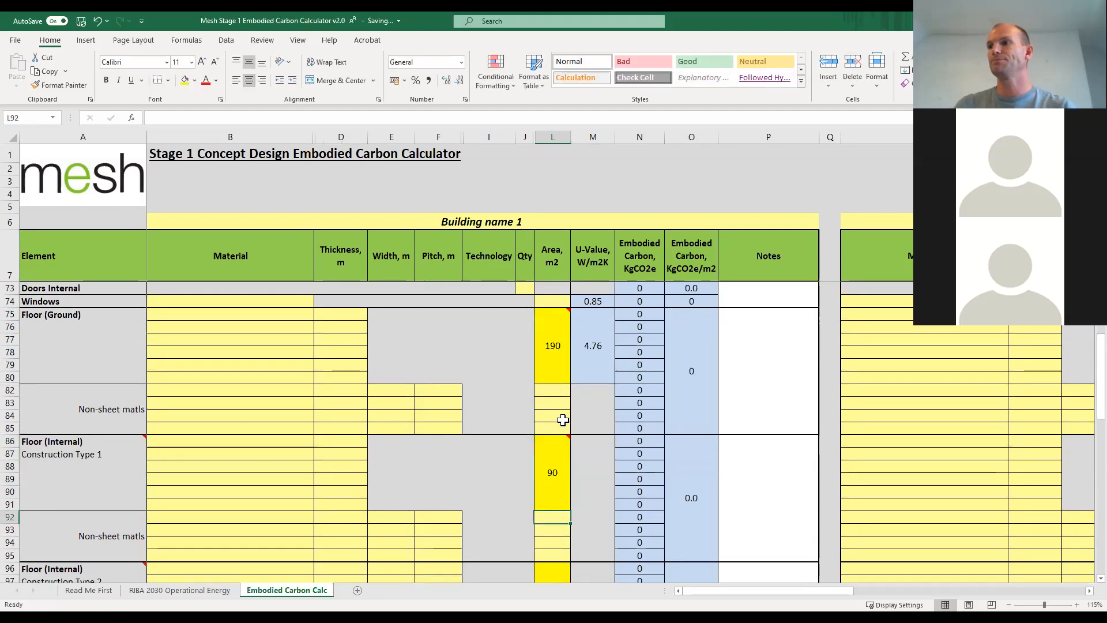
Enter the placeholder note "fkfhfkshluh" in the notes for Roof Construction Type 1.
scroll(559, 418, up, 13)
scroll(566, 428, down, 9)
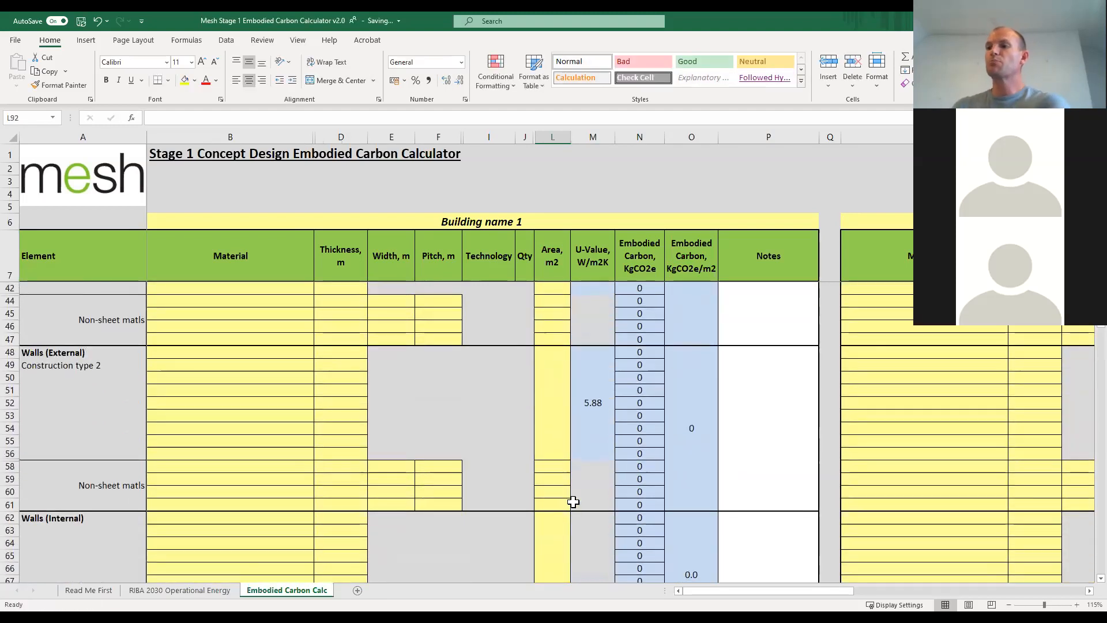
scroll(555, 511, down, 4)
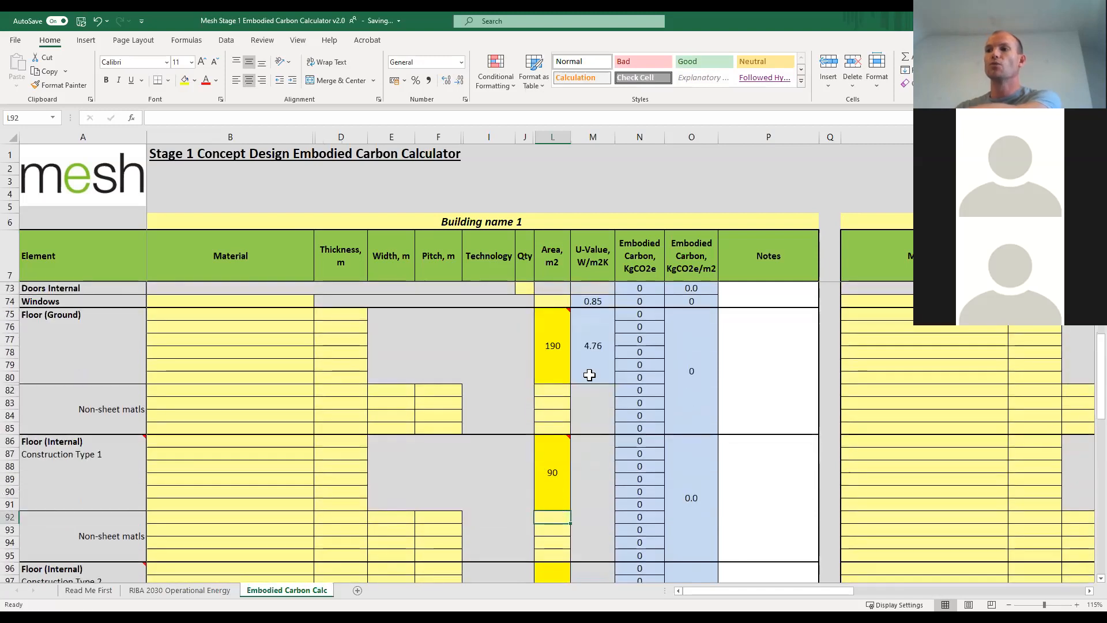
mouse_move(540, 471)
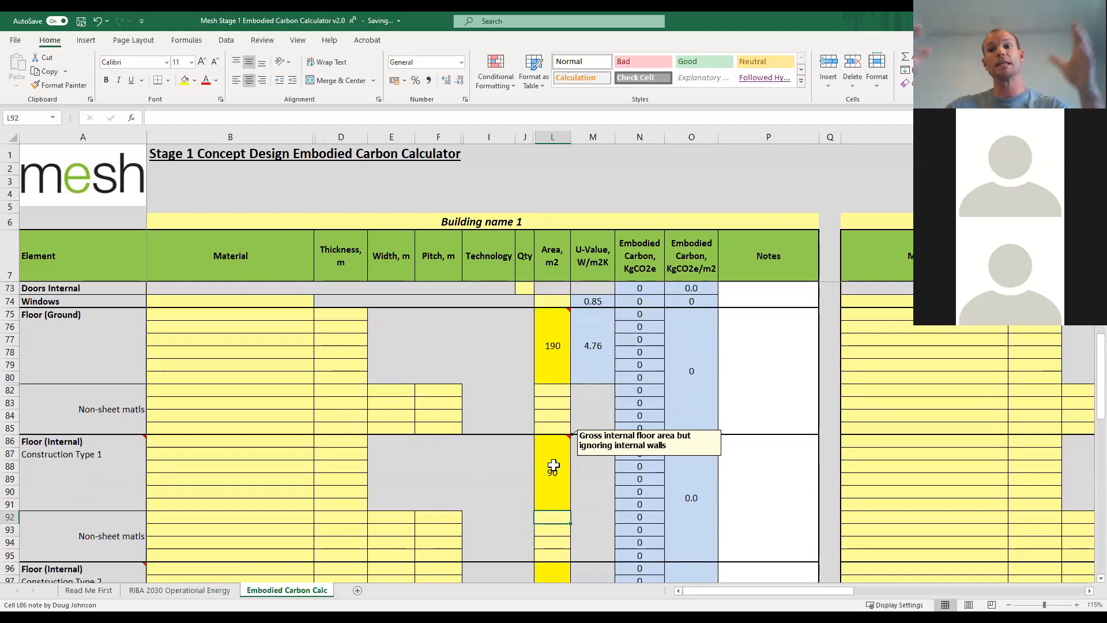
scroll(553, 466, up, 14)
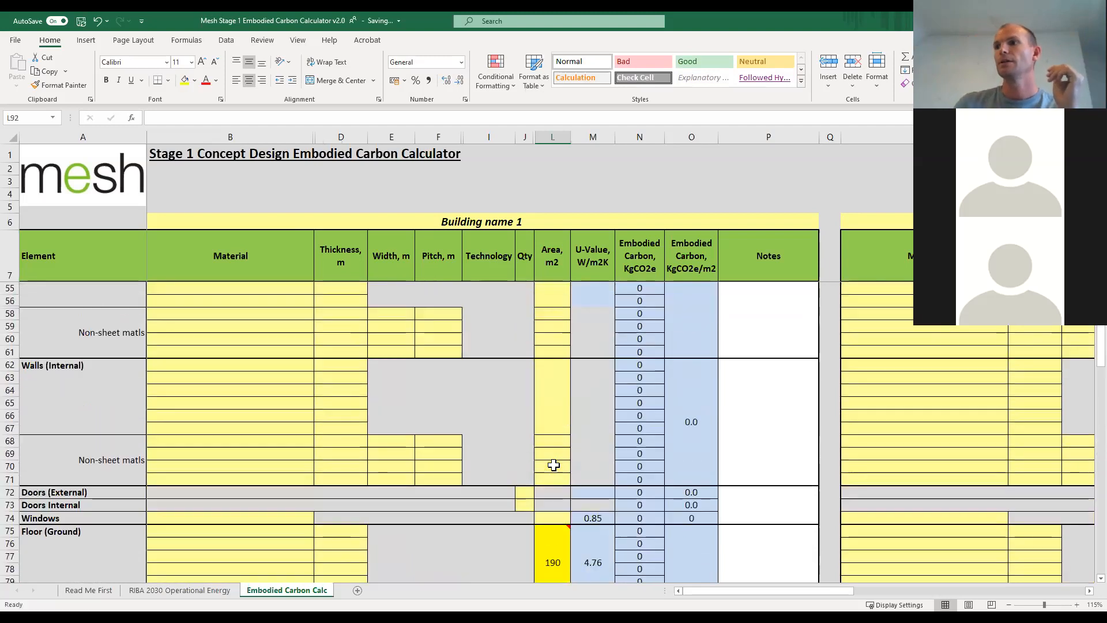
scroll(553, 465, up, 7)
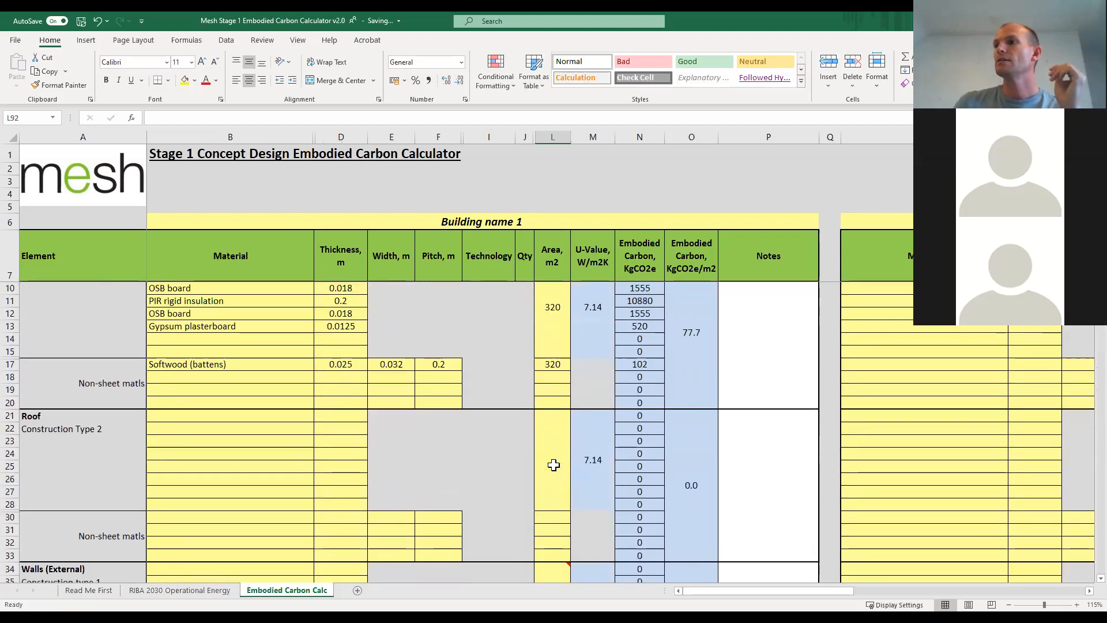
scroll(554, 465, up, 1)
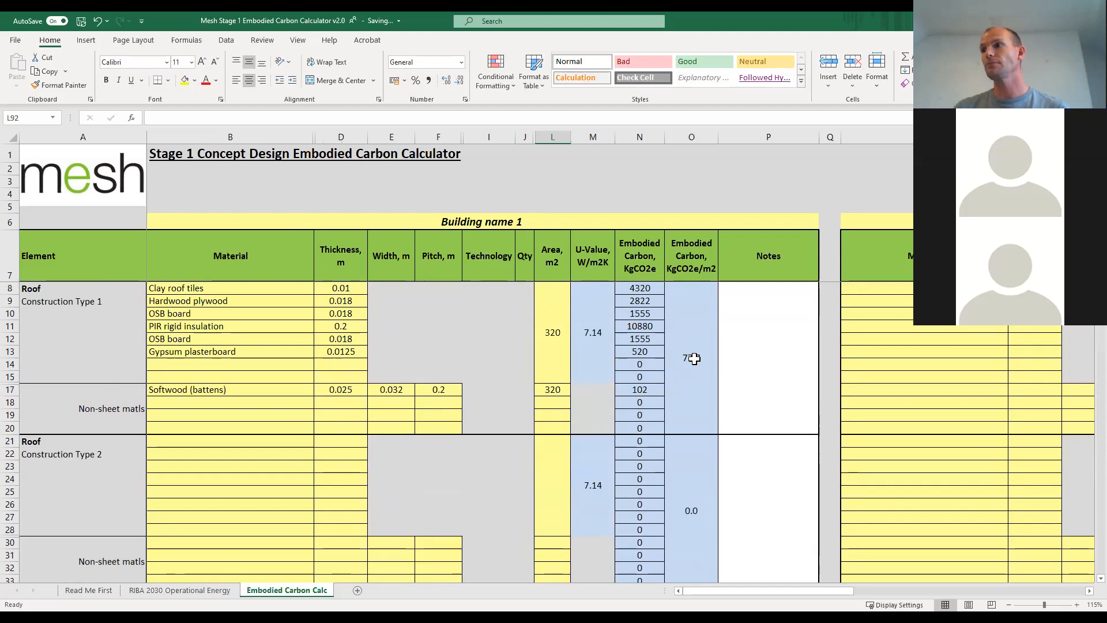
click(762, 372)
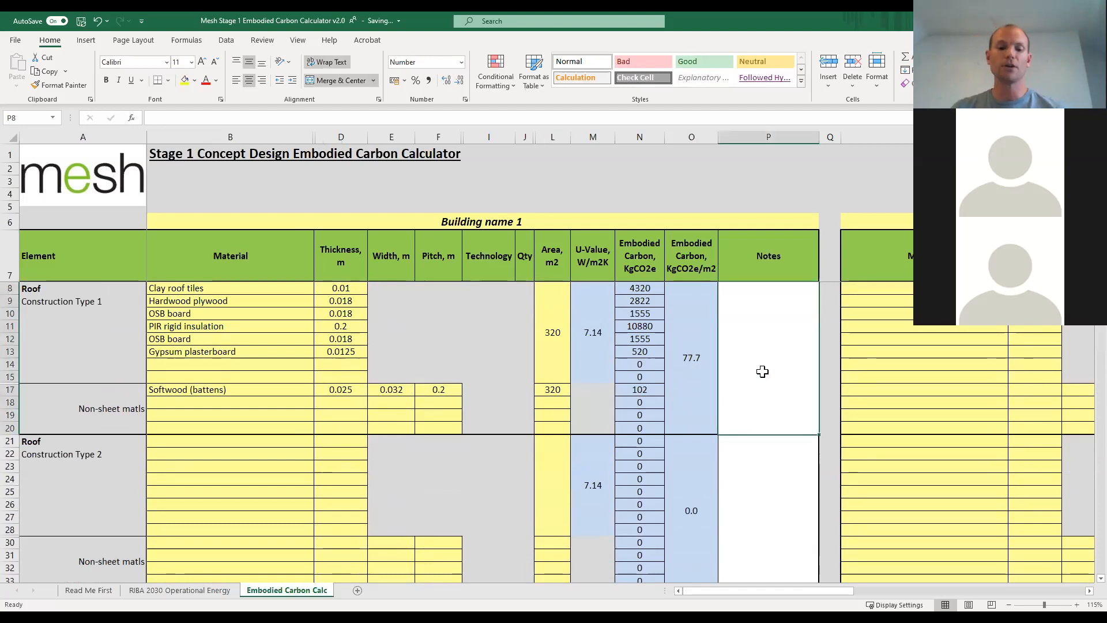
text(fkfhfkshluh)
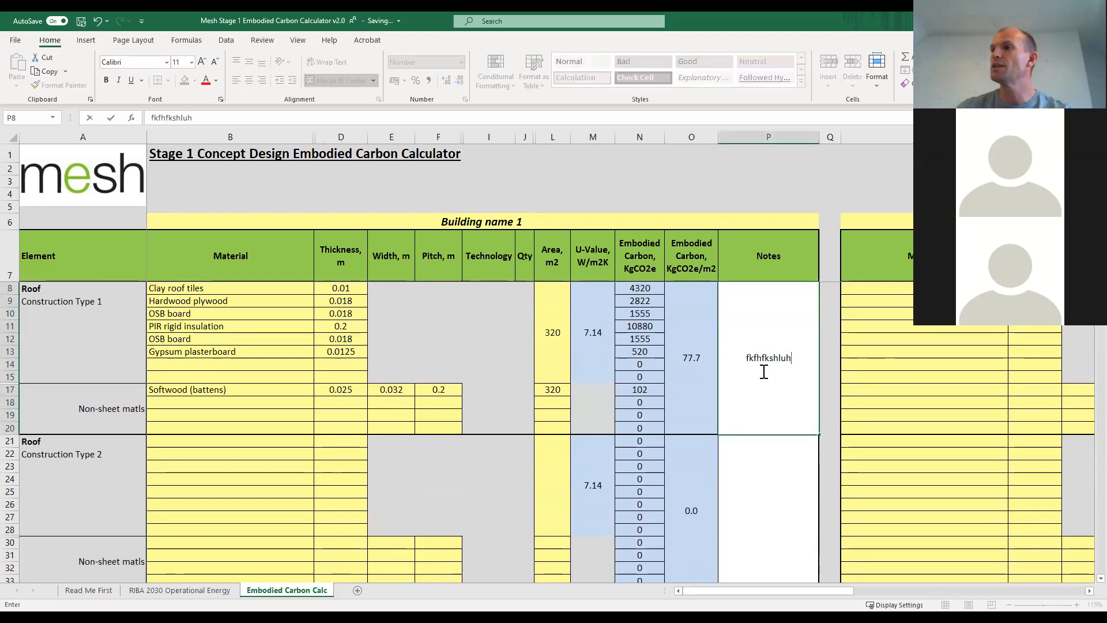
click(767, 472)
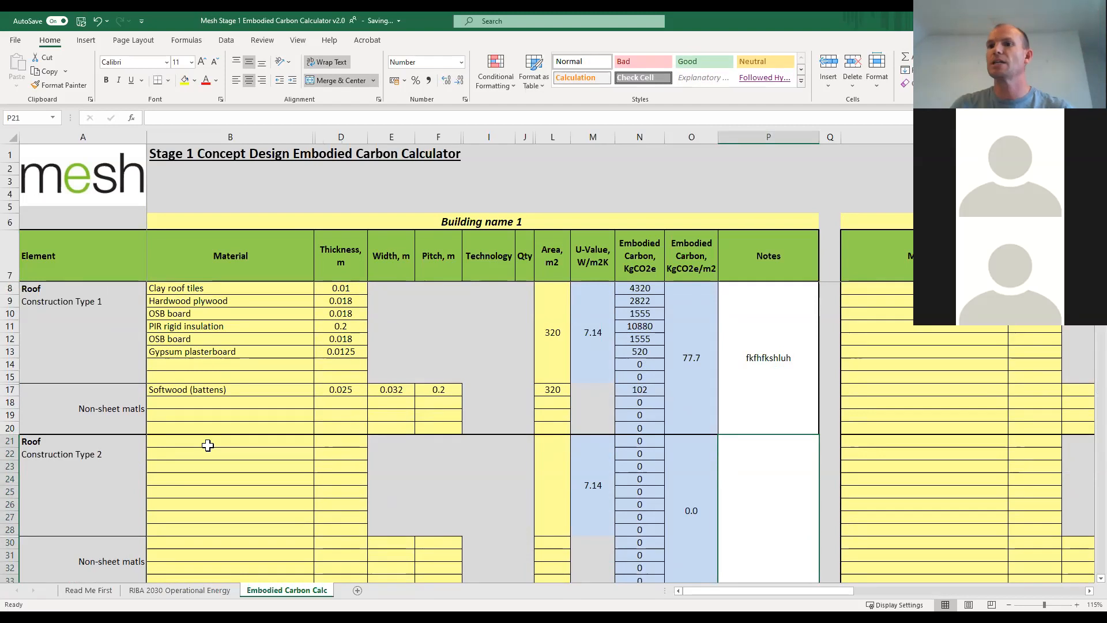
Choose Timber cladding as the first sheet material of Walls (External) Construction type 1.
scroll(254, 415, down, 3)
scroll(251, 415, up, 3)
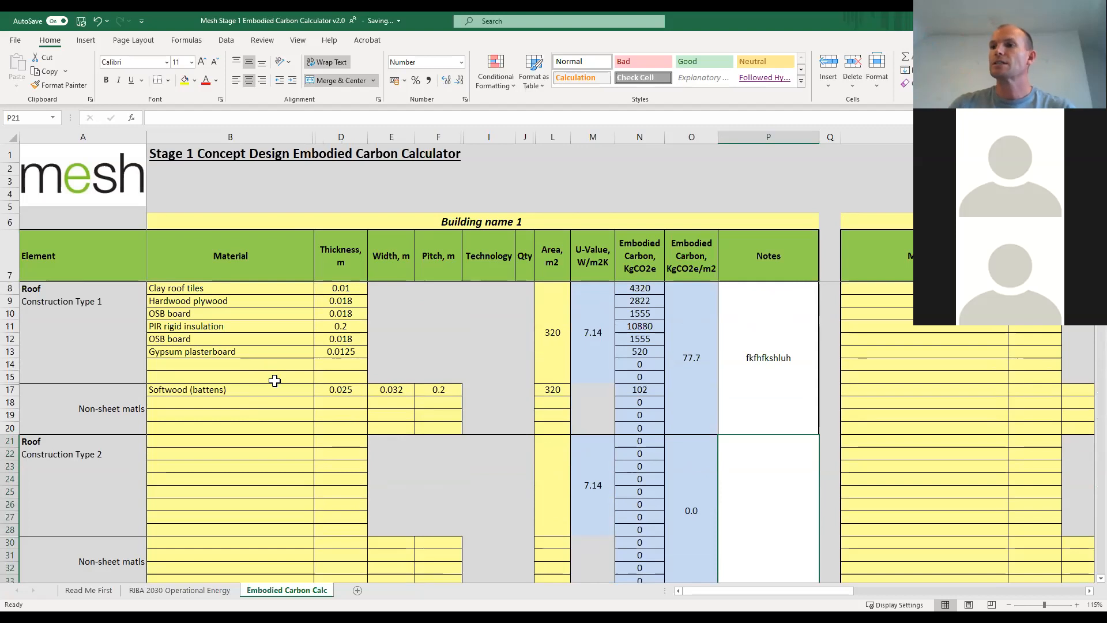
scroll(275, 380, down, 4)
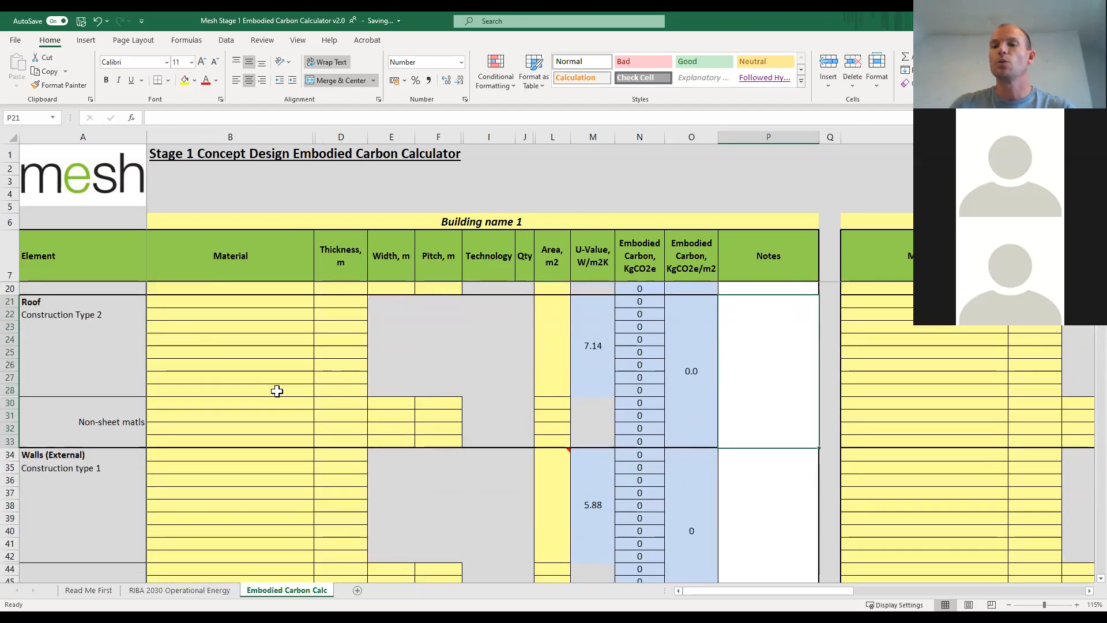
scroll(276, 391, down, 2)
scroll(276, 391, down, 2)
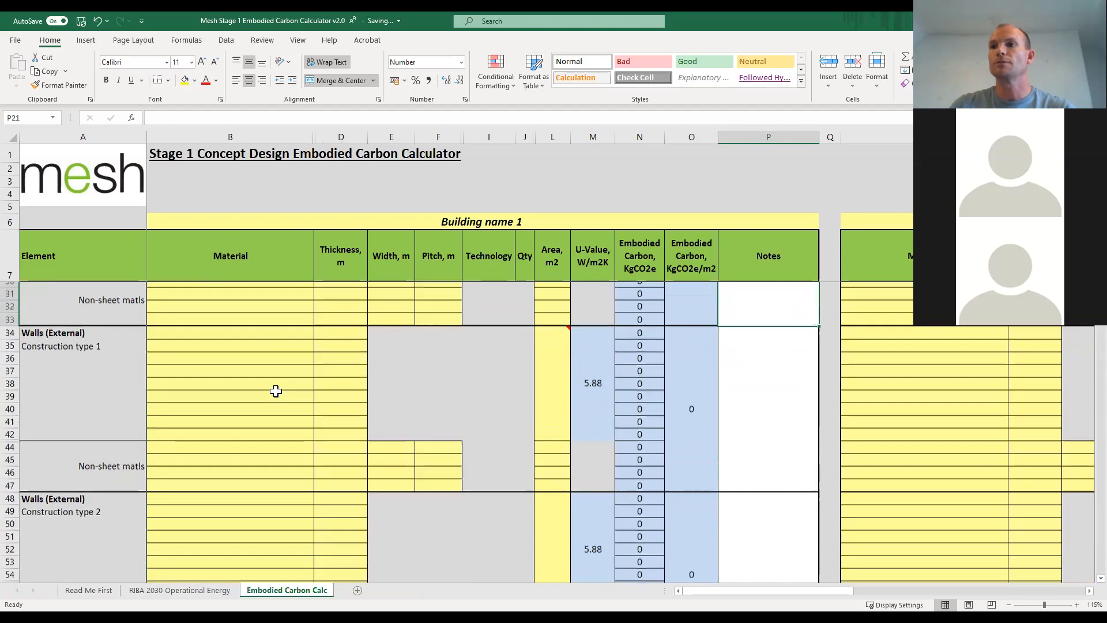
click(296, 343)
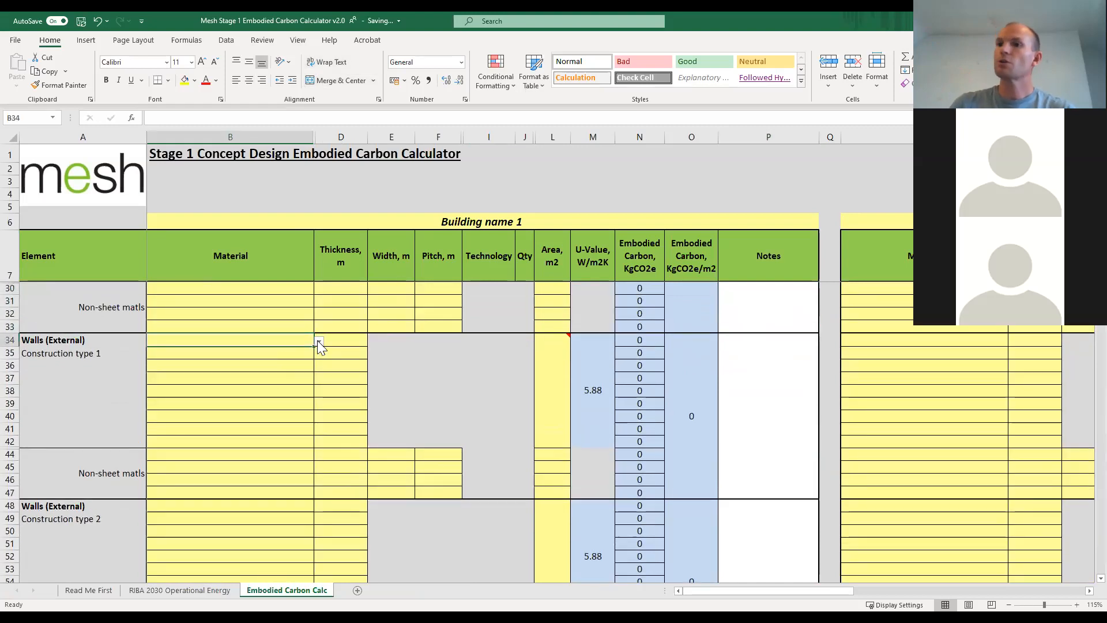
click(318, 342)
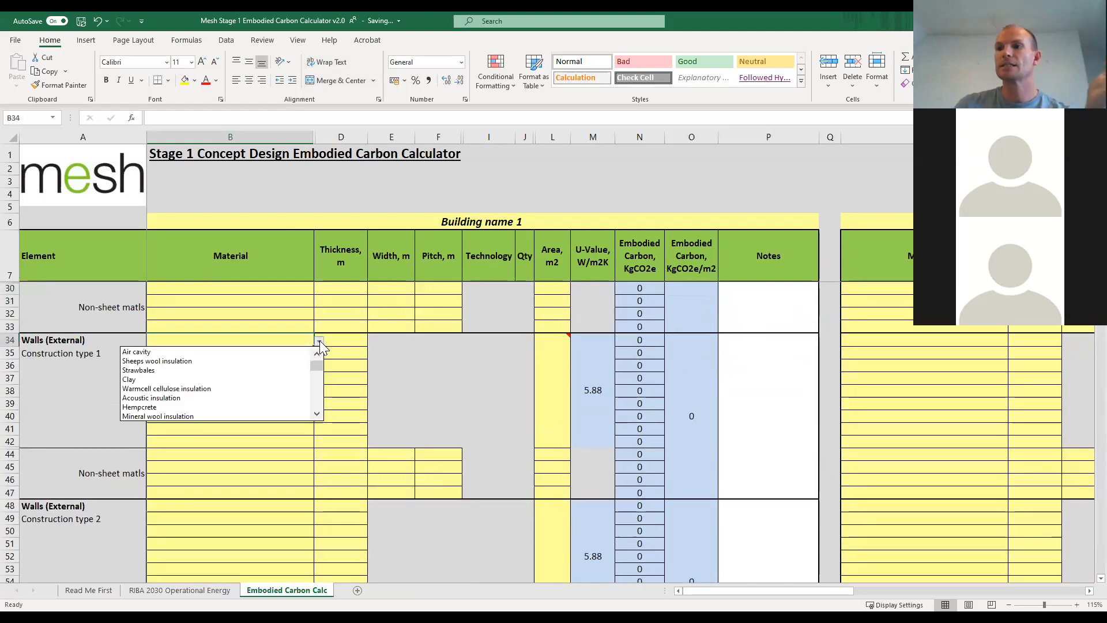
click(316, 414)
click(320, 414)
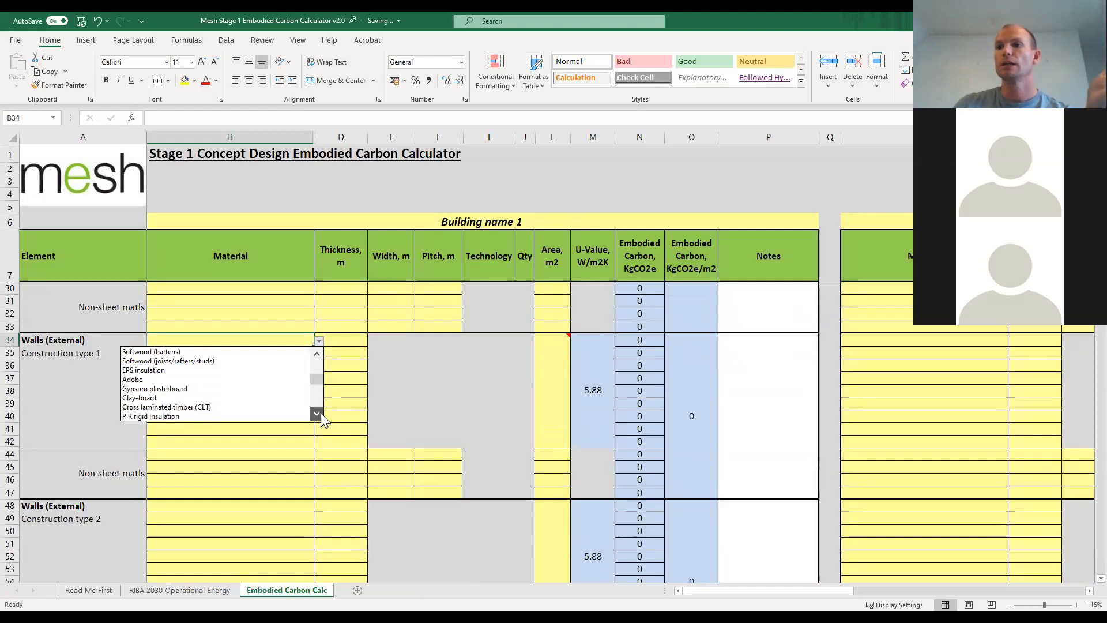
click(316, 413)
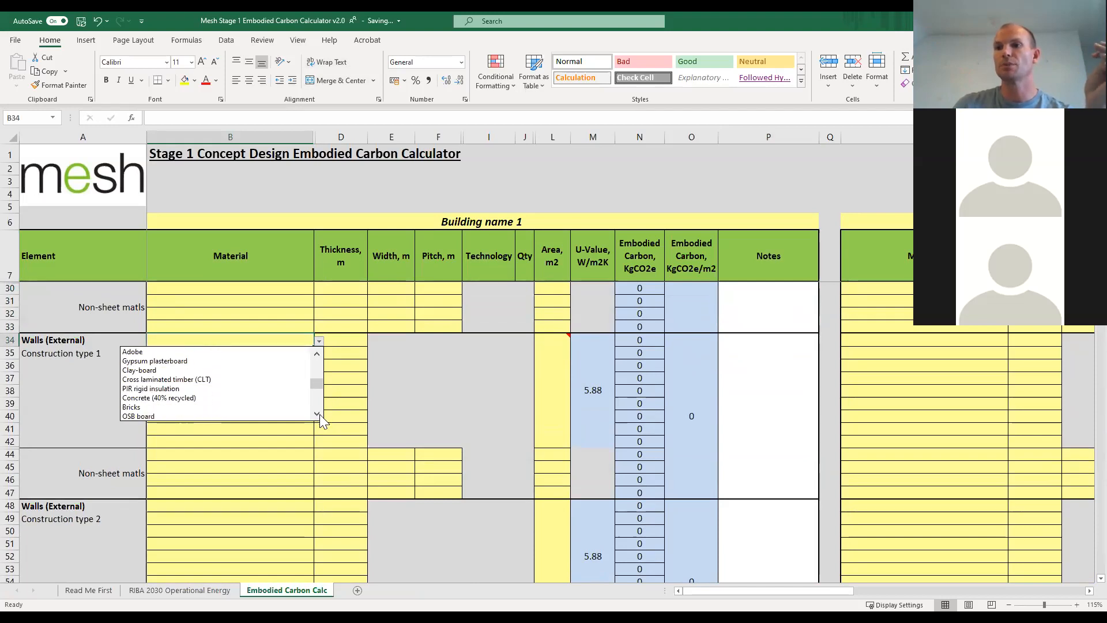
click(317, 413)
click(316, 414)
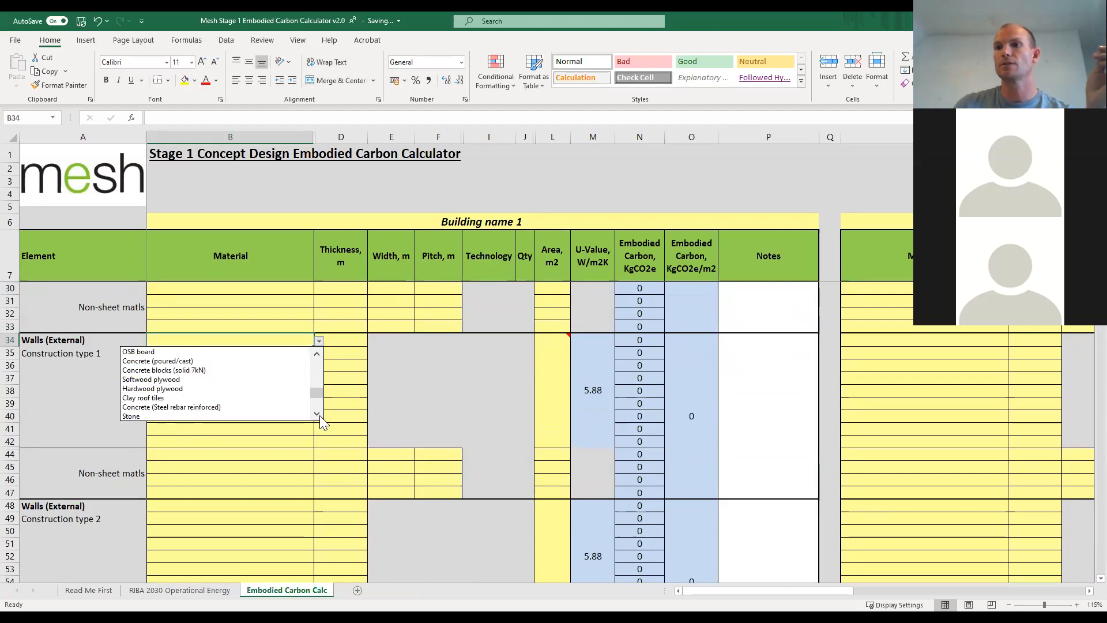
click(317, 353)
click(317, 353)
click(317, 353)
click(317, 353)
click(316, 353)
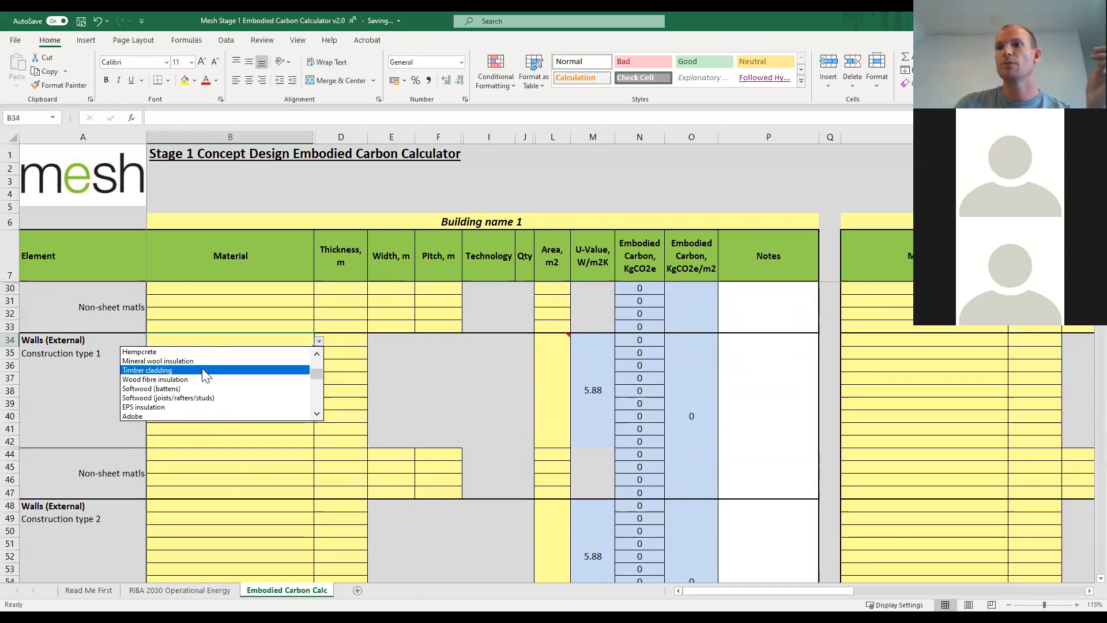
click(205, 371)
click(309, 356)
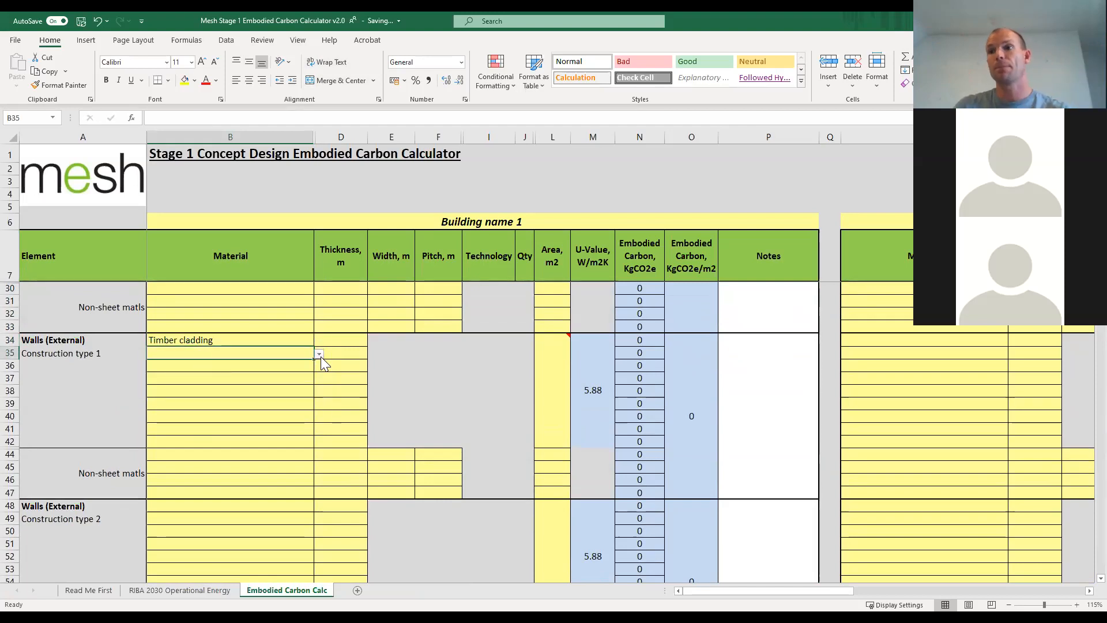
click(318, 353)
click(317, 428)
click(318, 427)
click(317, 428)
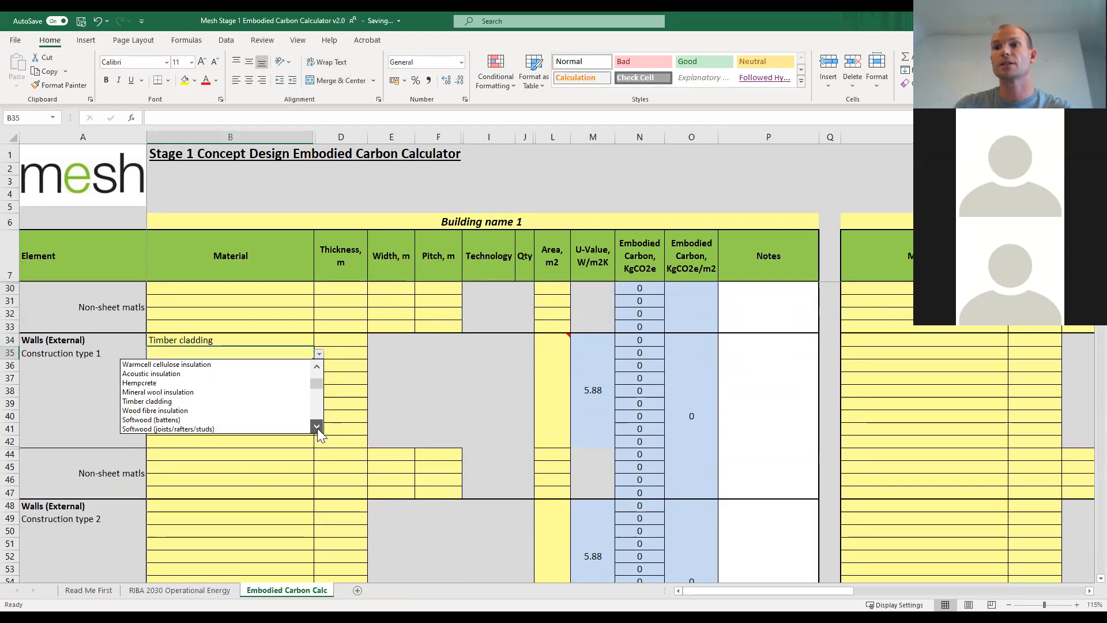
click(296, 458)
Choose Softwood (battens) as the first non-sheet material of Walls (External) Construction type 1.
click(307, 451)
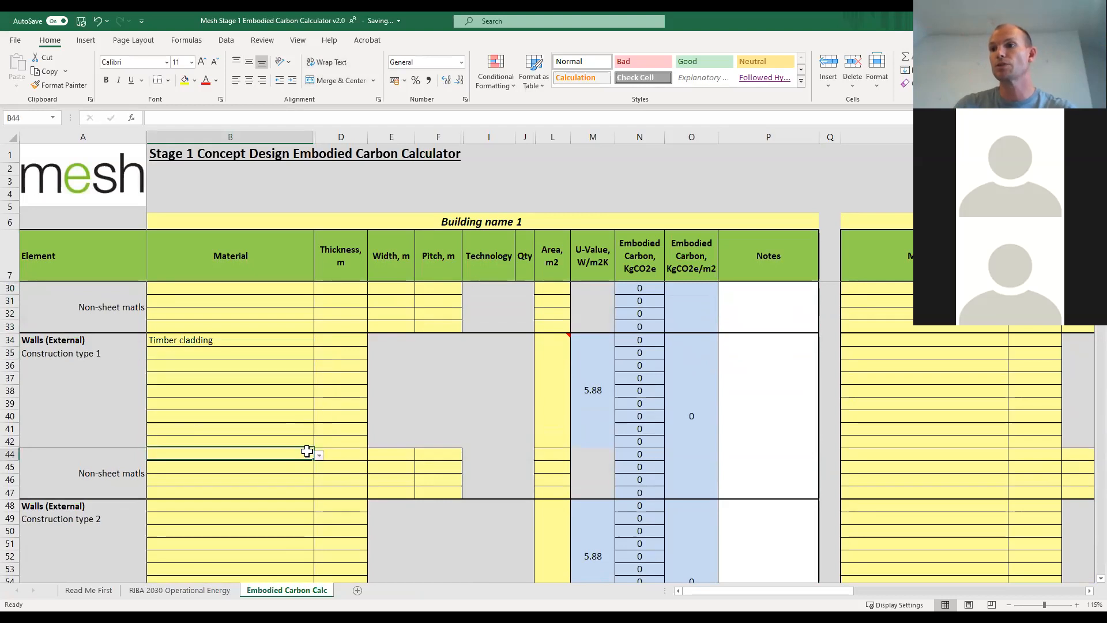
click(321, 455)
click(319, 527)
click(318, 527)
click(318, 527)
click(318, 527)
click(318, 527)
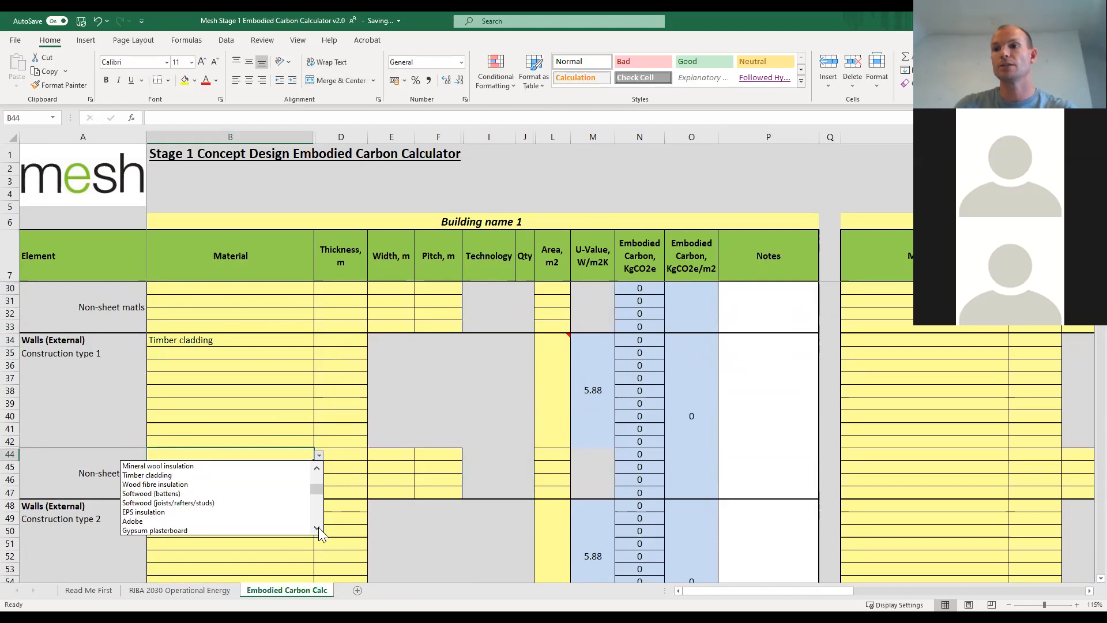
click(185, 493)
Choose Softwood plywood as the second sheet material of Walls (External) Construction type 1.
click(303, 350)
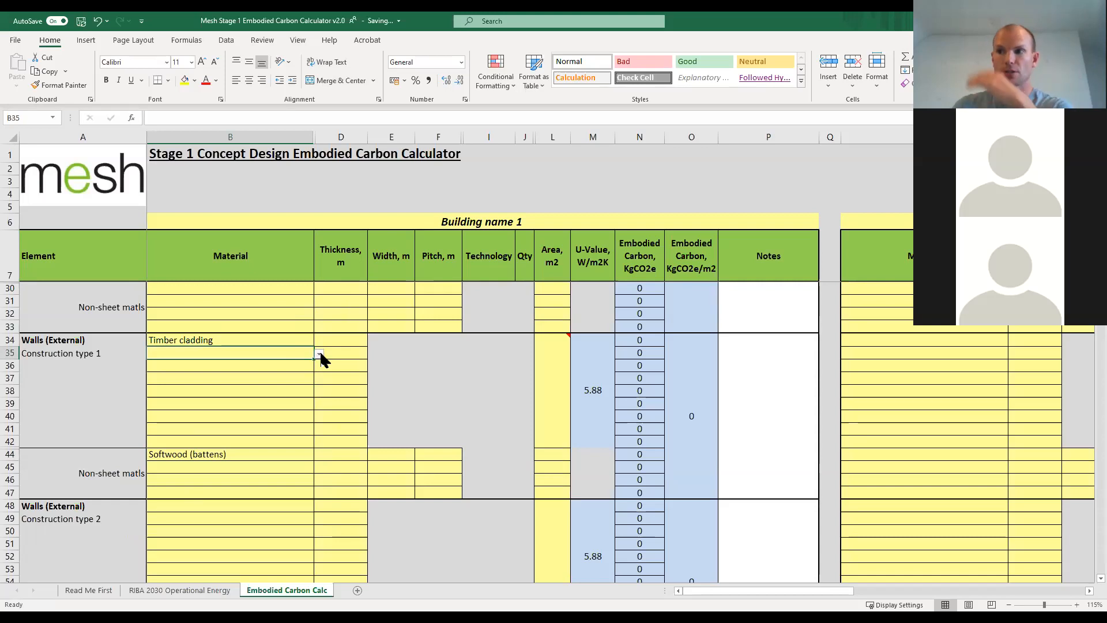
click(319, 353)
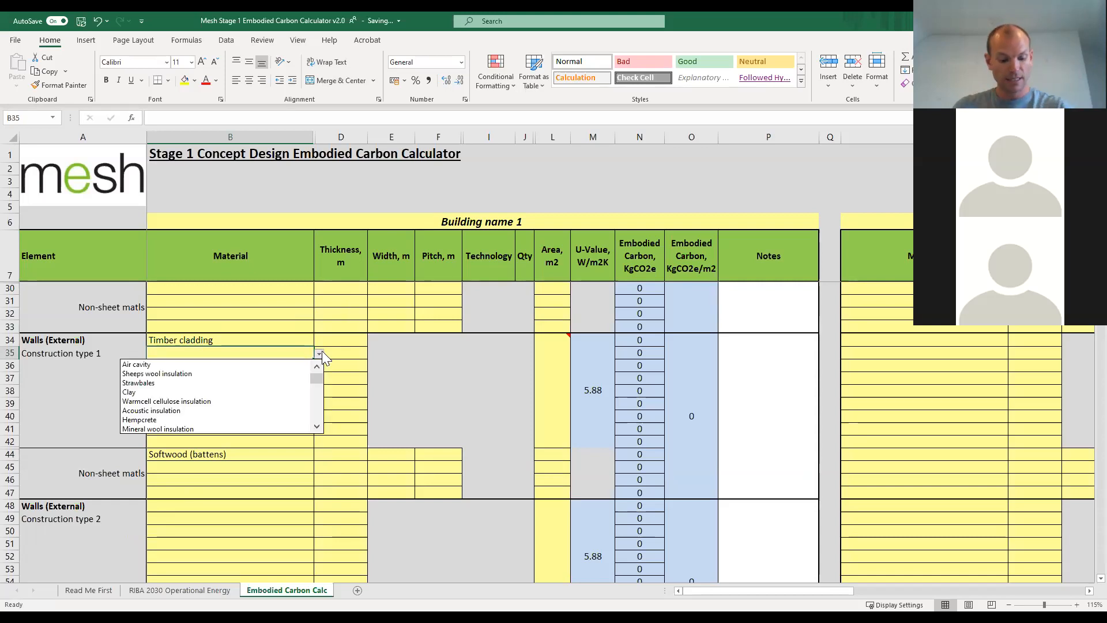
click(317, 428)
click(318, 428)
click(317, 428)
click(318, 428)
click(317, 428)
click(317, 428)
click(318, 427)
click(318, 428)
click(318, 428)
click(317, 428)
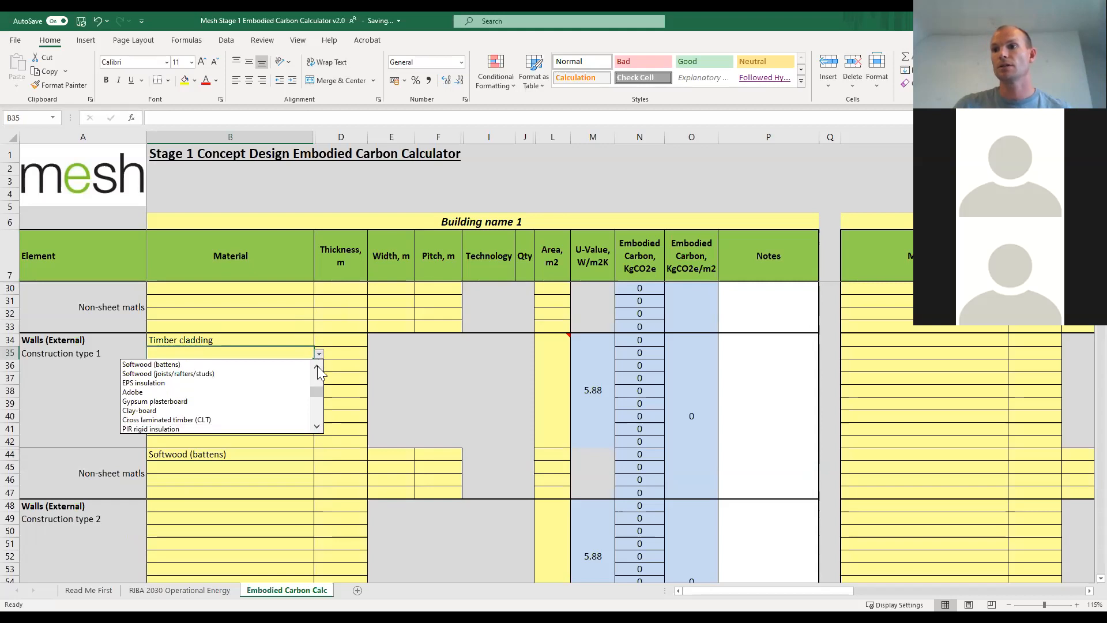
click(317, 428)
click(317, 428)
click(317, 428)
click(317, 428)
click(317, 428)
click(317, 428)
click(317, 428)
click(317, 428)
click(317, 427)
click(230, 398)
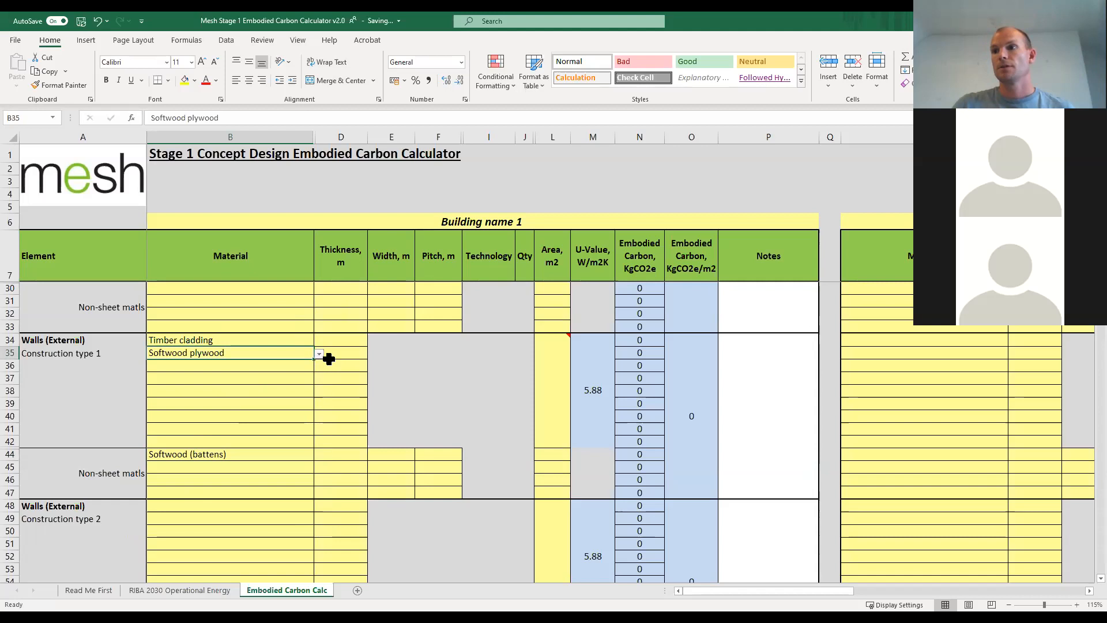
Choose PIR rigid insulation as the third sheet material of Walls (External) Construction type 1.
click(301, 368)
click(319, 367)
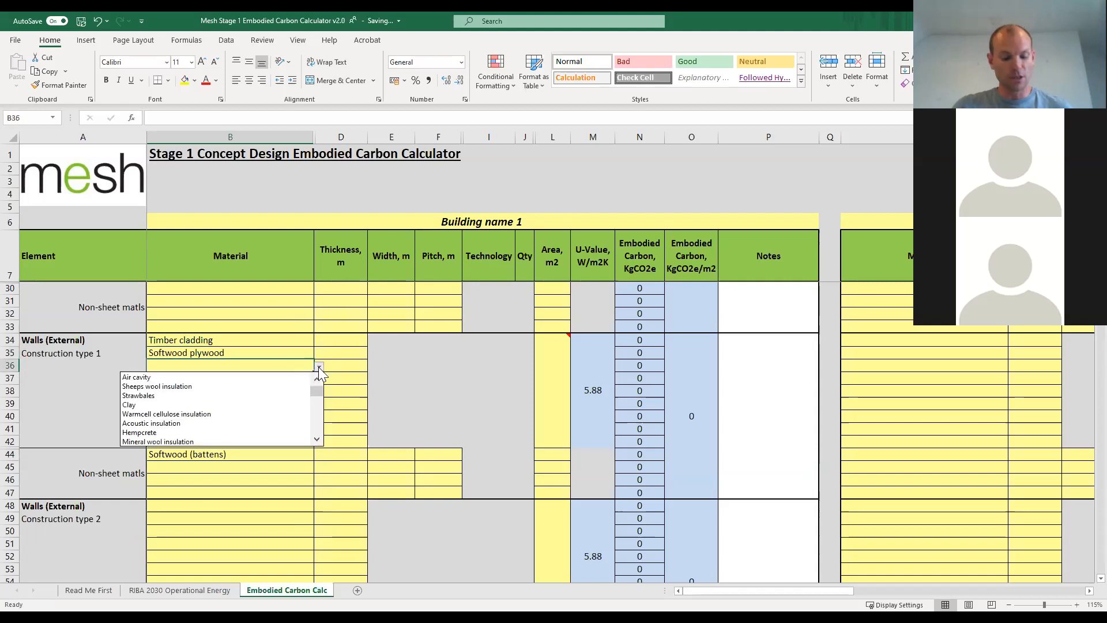
double_click(318, 440)
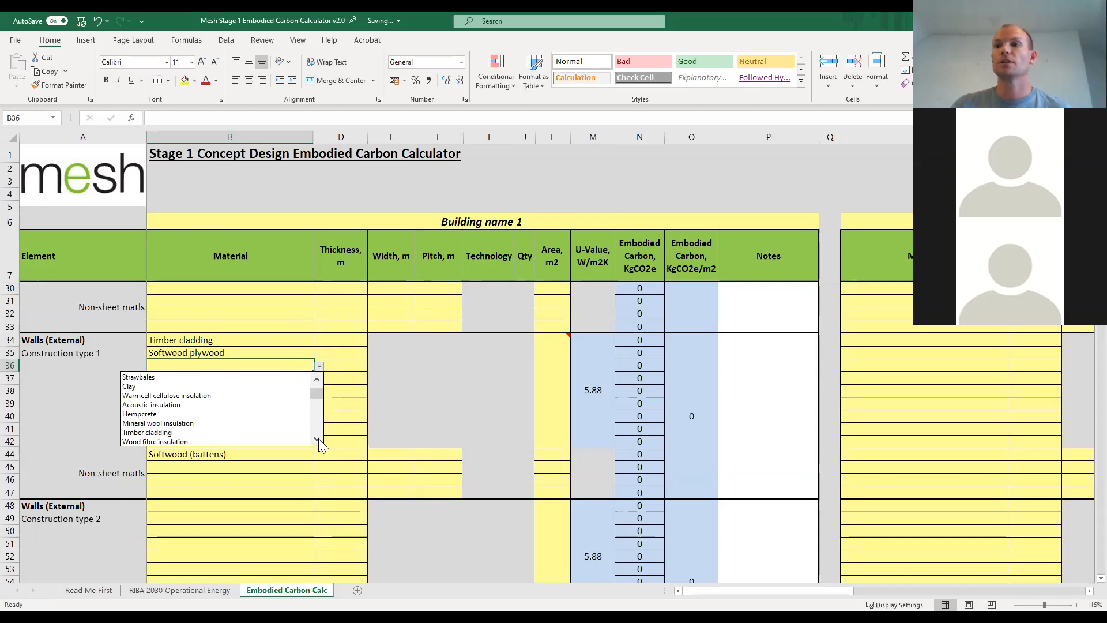
drag(318, 440, 318, 438)
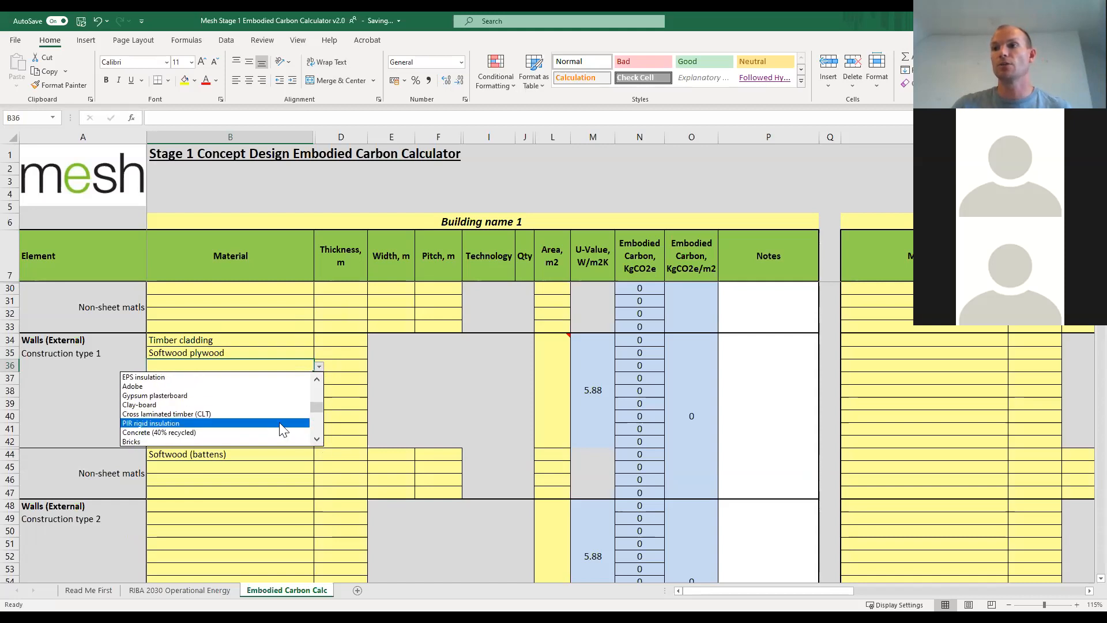
click(245, 422)
Choose OSB board as the fourth sheet material of Walls (External) Construction type 1.
click(309, 378)
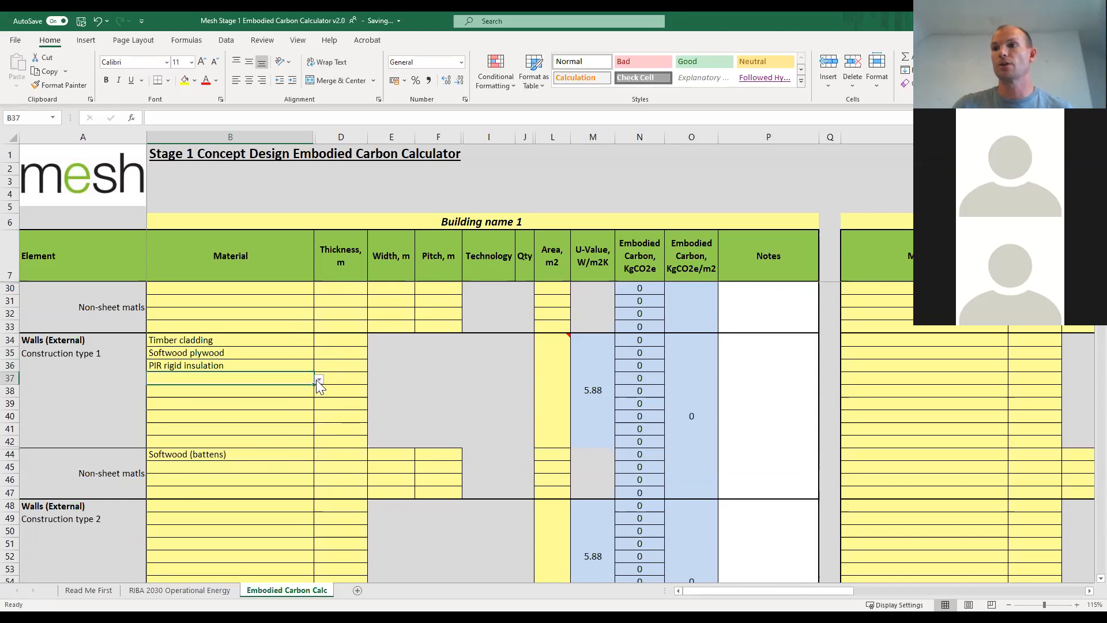
click(319, 379)
drag(318, 448, 319, 453)
click(318, 449)
click(318, 451)
click(319, 451)
click(318, 451)
click(318, 451)
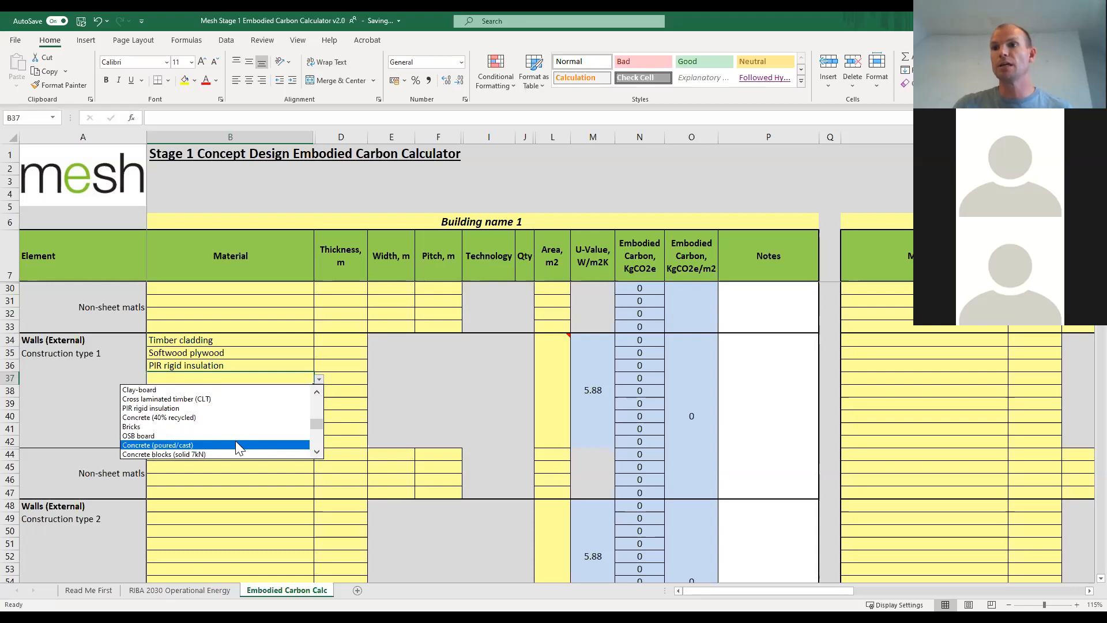
click(225, 437)
Choose Softwood (battens) as the second non-sheet material of Walls (External) Construction type 1.
click(265, 391)
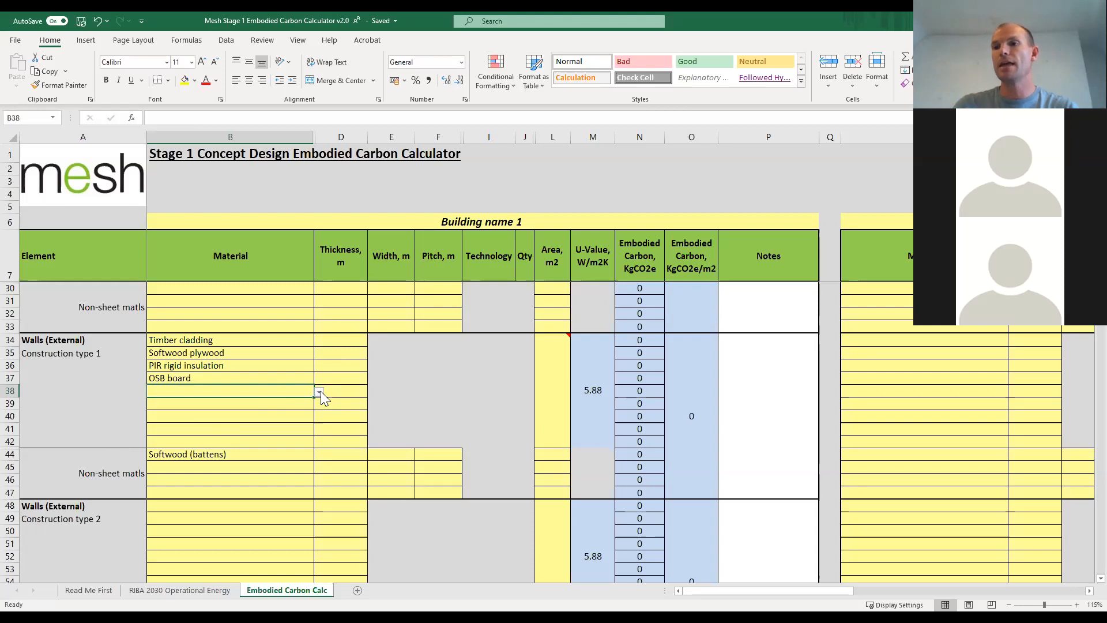
click(299, 468)
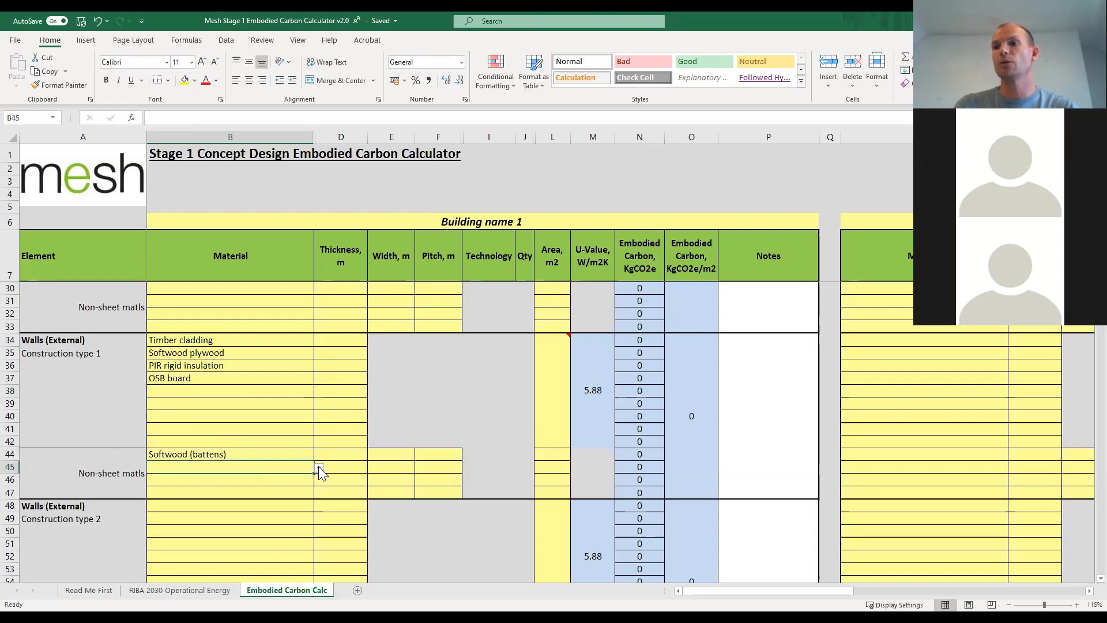
click(319, 468)
click(316, 542)
click(317, 543)
click(317, 543)
click(316, 544)
click(316, 544)
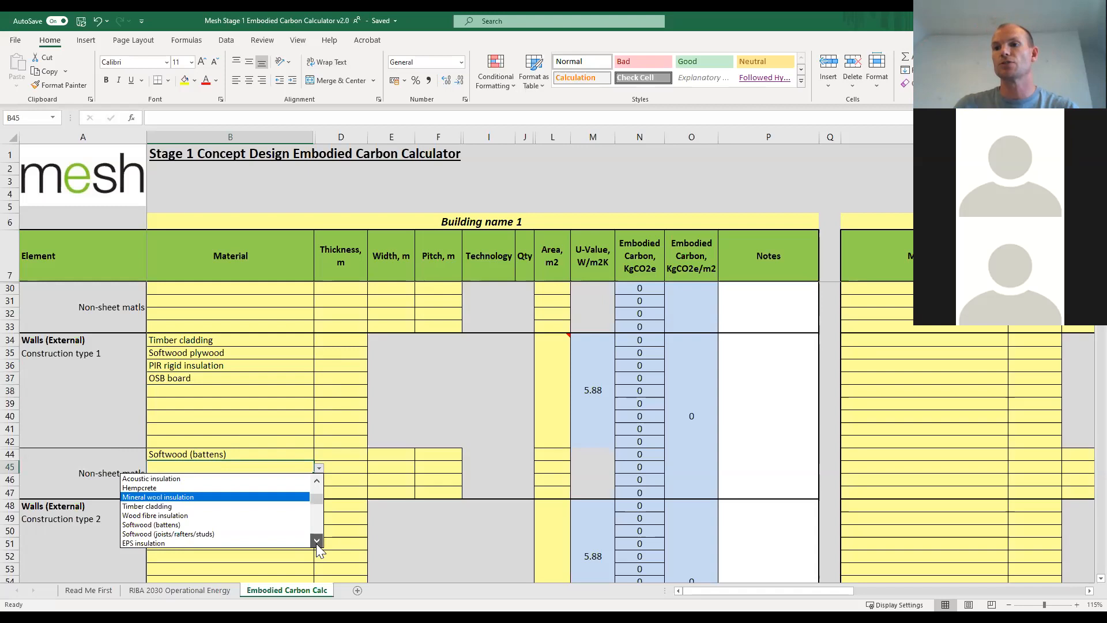
click(317, 543)
click(317, 543)
click(192, 508)
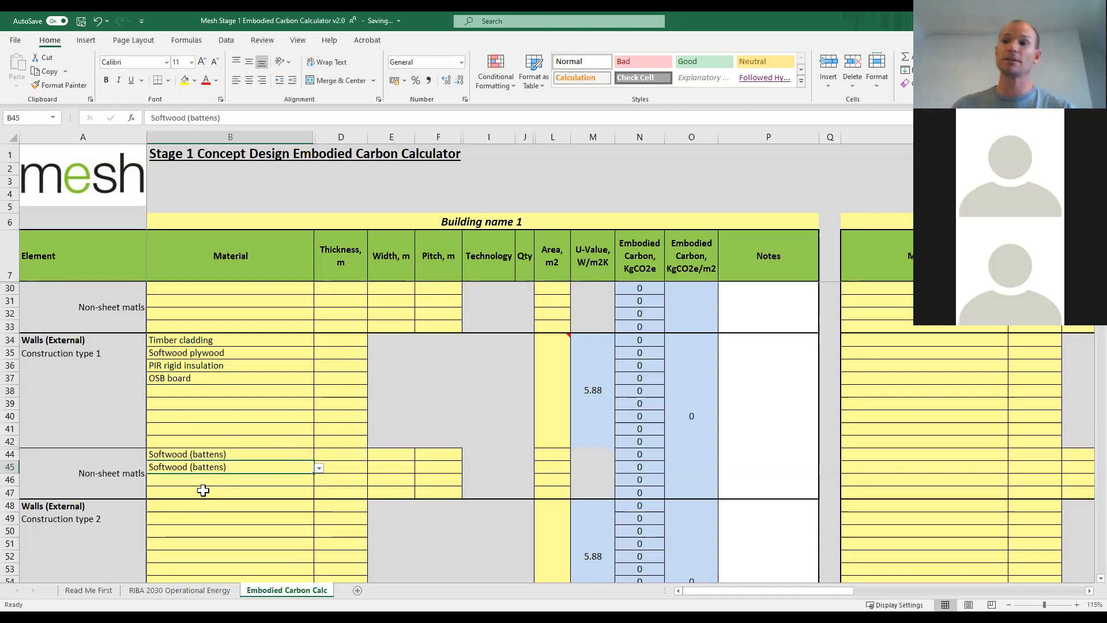
Choose Gypsum plasterboard as the fifth sheet material of Walls (External) Construction type 1.
click(279, 390)
click(318, 392)
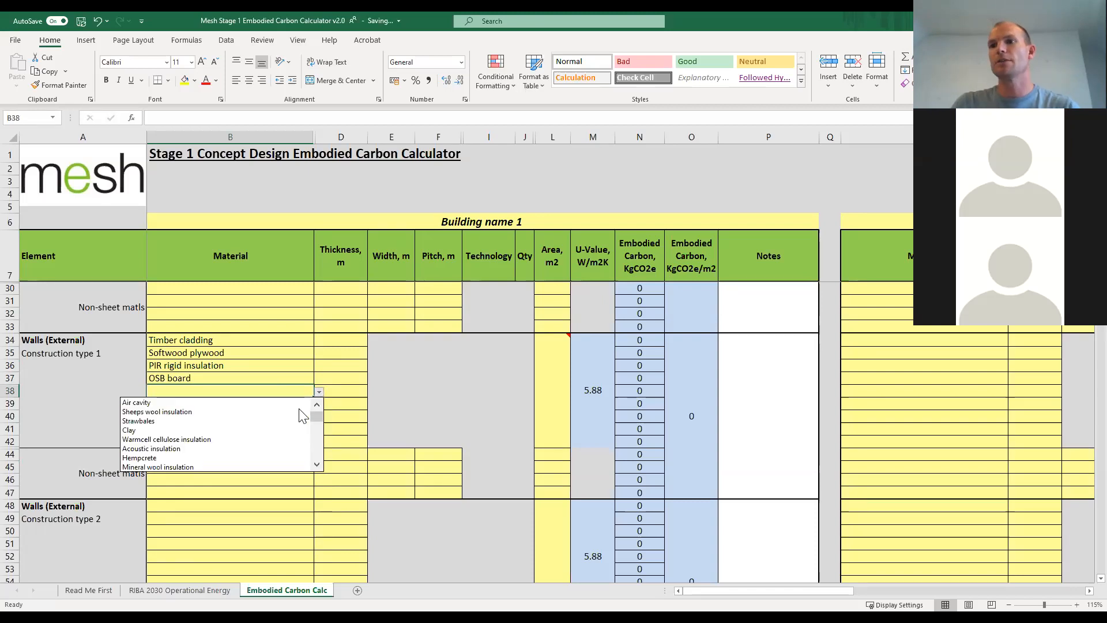
click(317, 464)
click(317, 464)
click(316, 464)
click(316, 465)
click(317, 464)
click(317, 465)
click(317, 464)
click(316, 464)
click(317, 465)
click(317, 464)
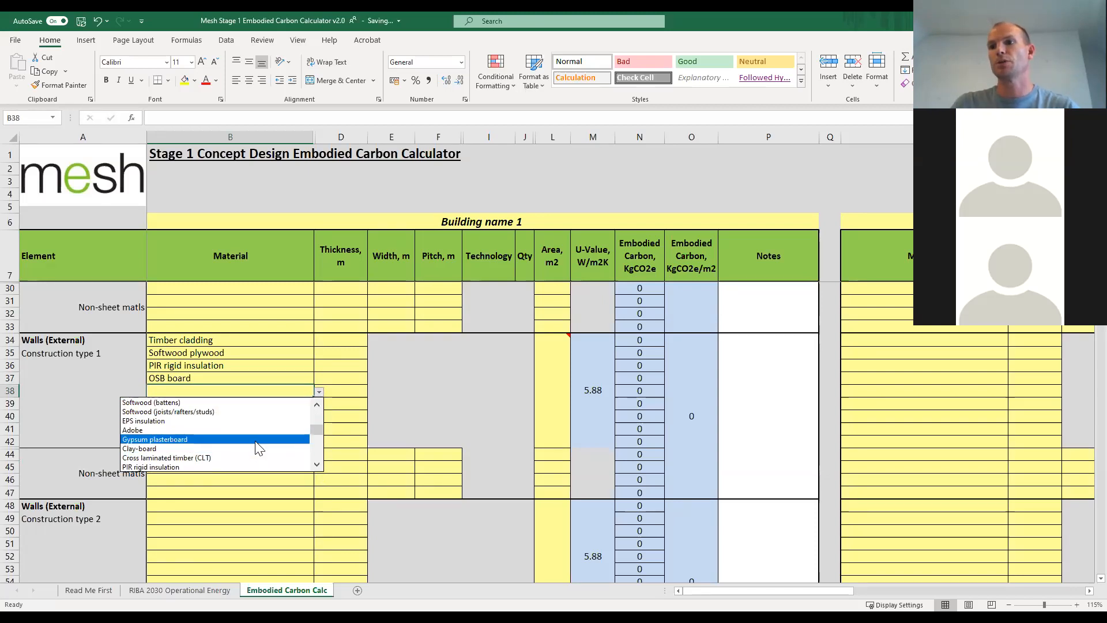
click(255, 441)
Set the external wall type 1 thicknesses to 0.01 m for timber cladding, 0.018 m for softwood plywood and 0.2 m for PIR rigid insulation.
click(335, 339)
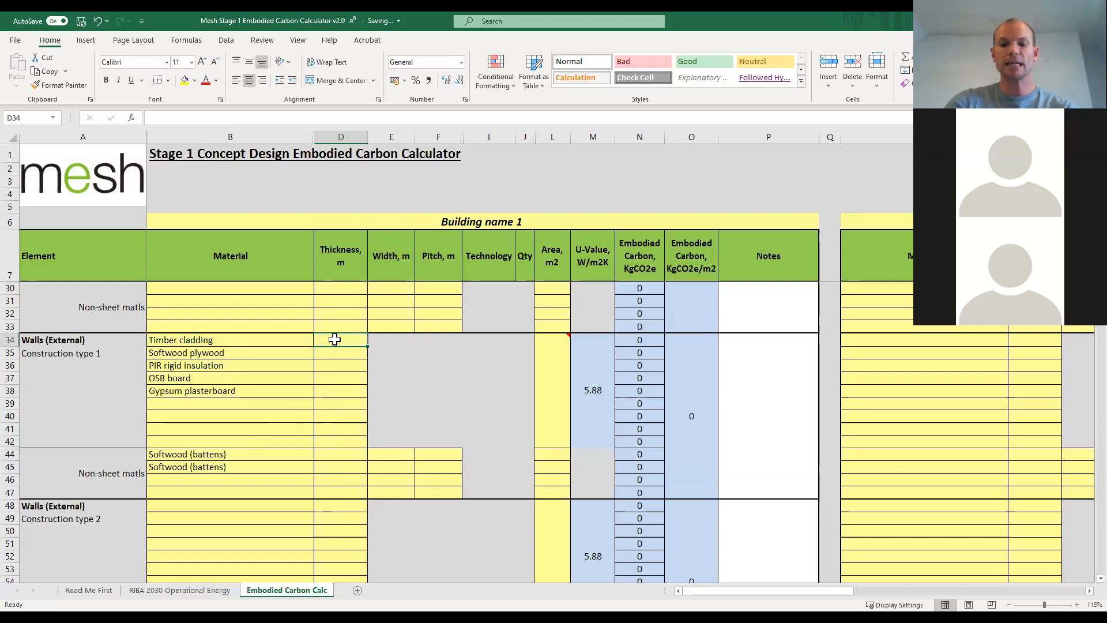
text(0.01)
key(Return)
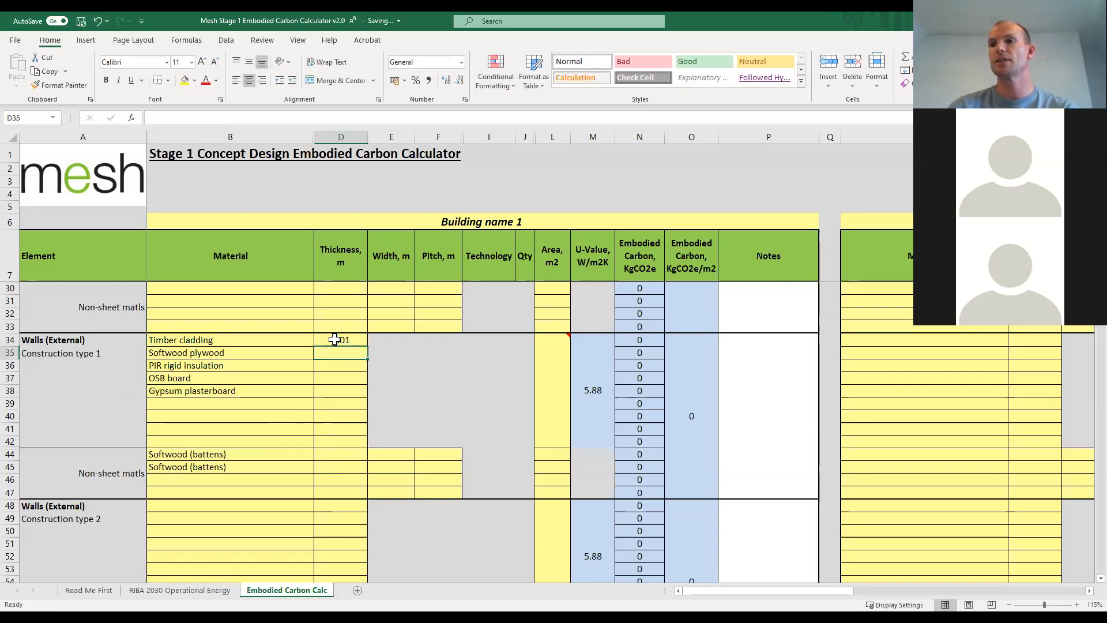
text(0.018)
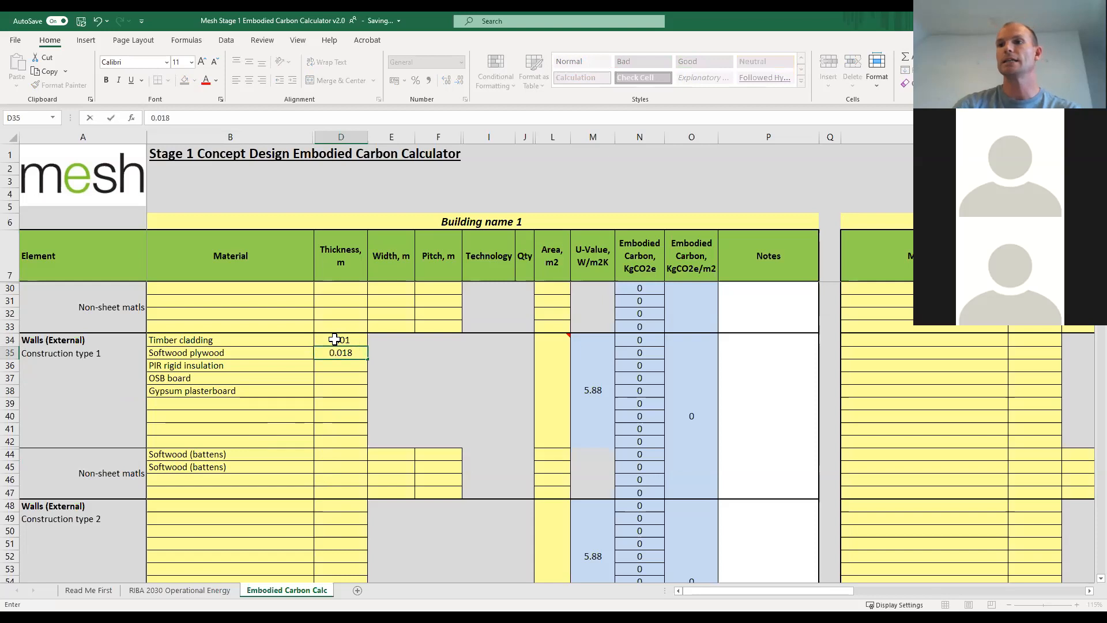
key(Return)
text(0.2)
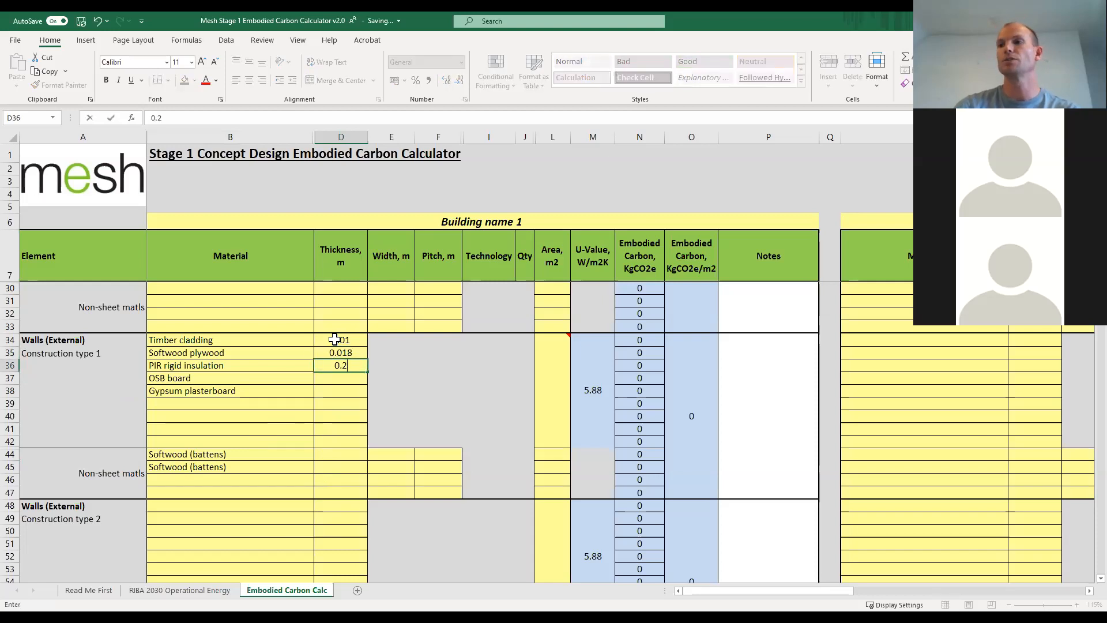
key(Return)
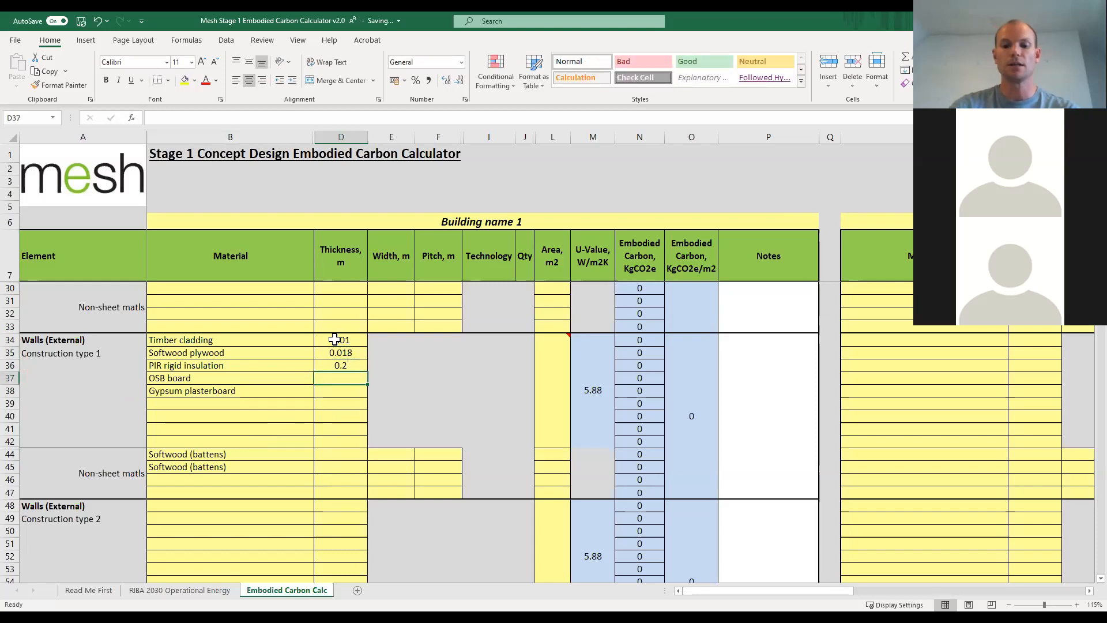
Set the external wall type 1 thicknesses to 0.018 m for OSB board and 0.0125 m for gypsum plasterboard.
text(0.18)
key(Return)
key(Up)
text(0.018)
key(Return)
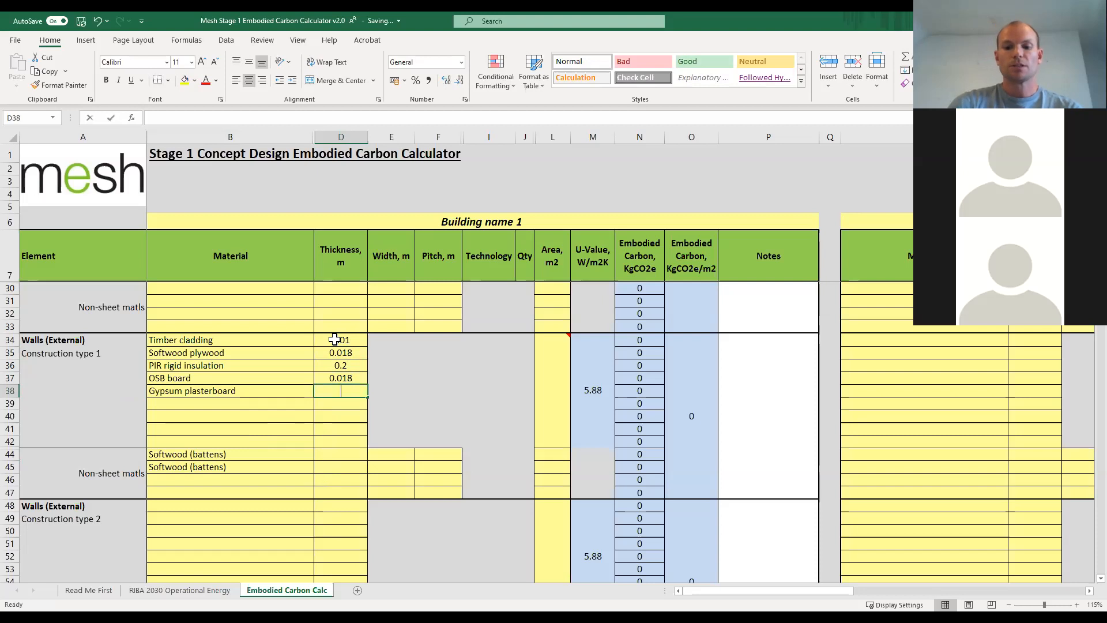
text(0.01)
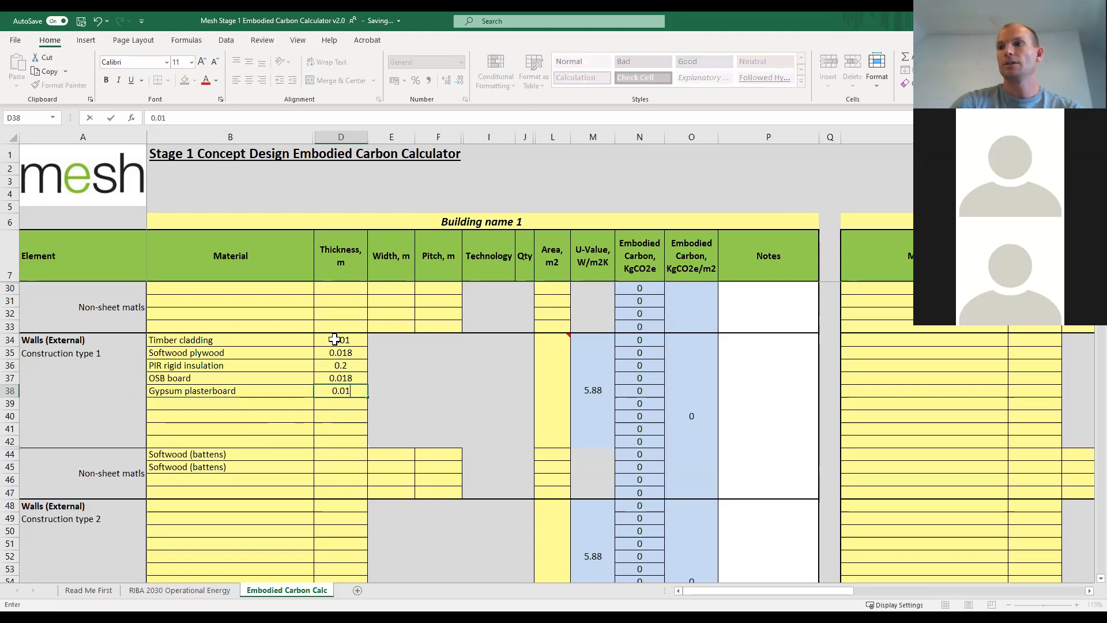
text(25)
key(Return)
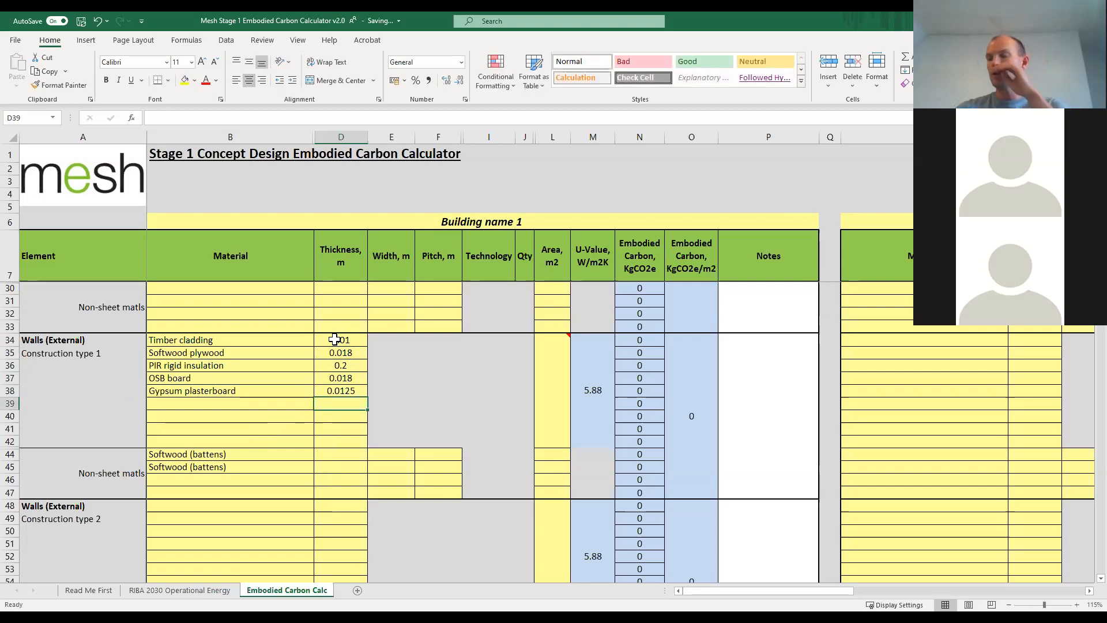
Enter an area of 312 m2 for the sheet materials of Walls (External) Construction type 1.
click(549, 394)
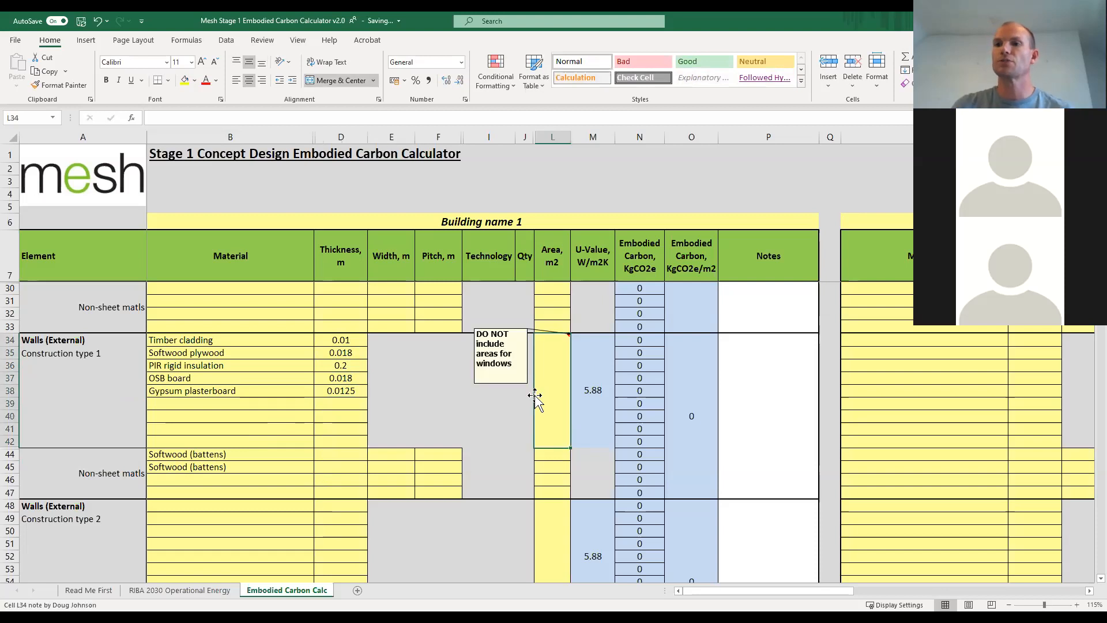
mouse_move(562, 348)
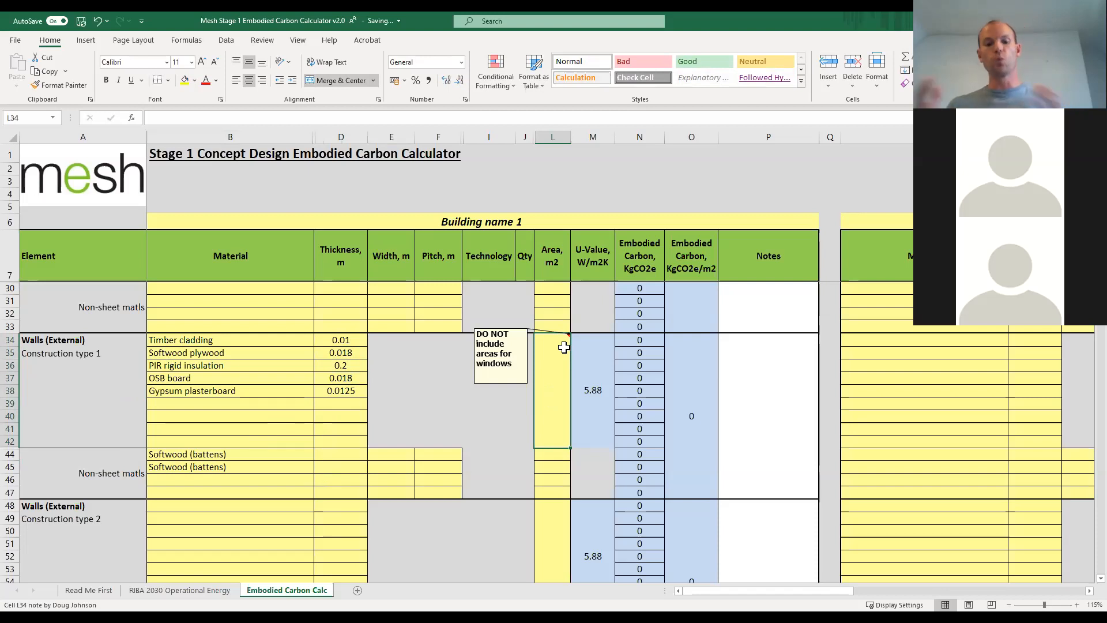
text(312)
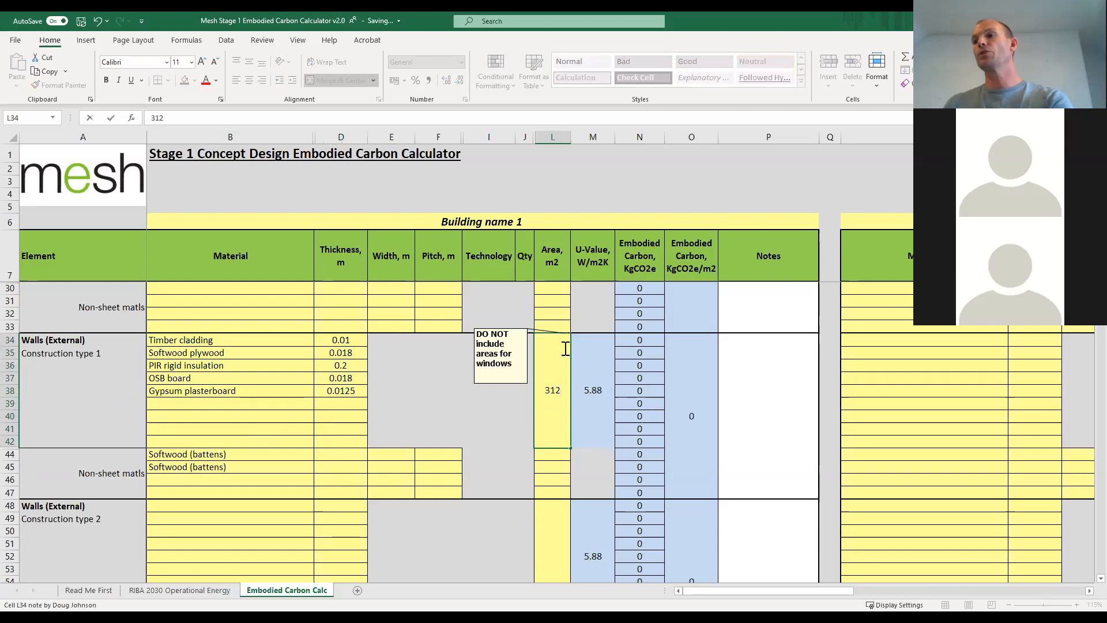
key(Return)
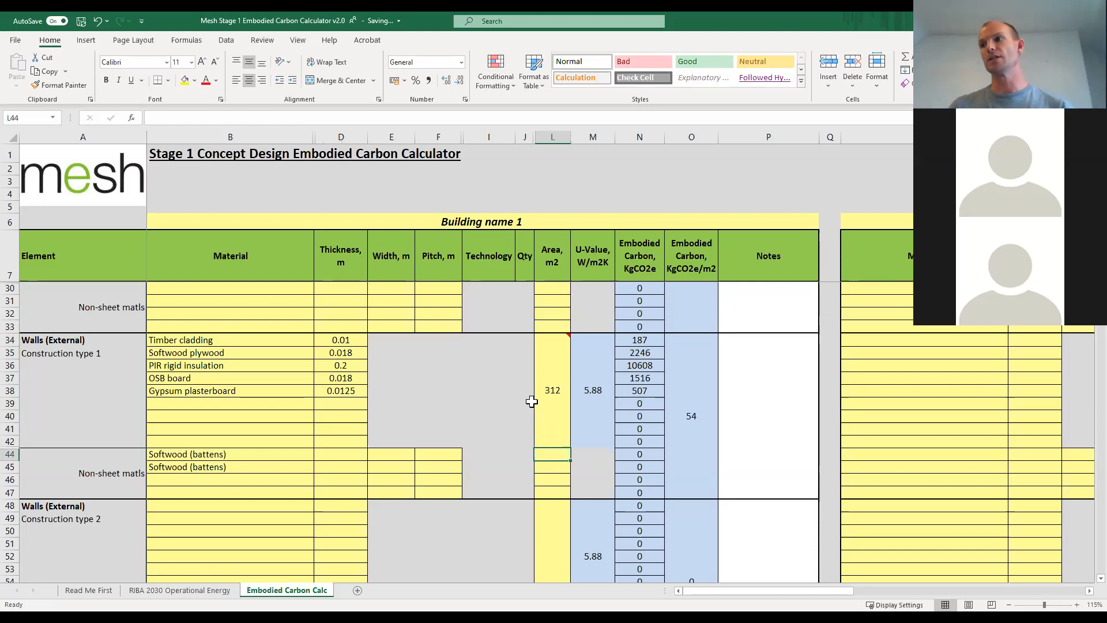
Set the thickness of both softwood batten rows in Walls (External) Construction type 1 to 0.025 m.
click(353, 455)
text(0.)
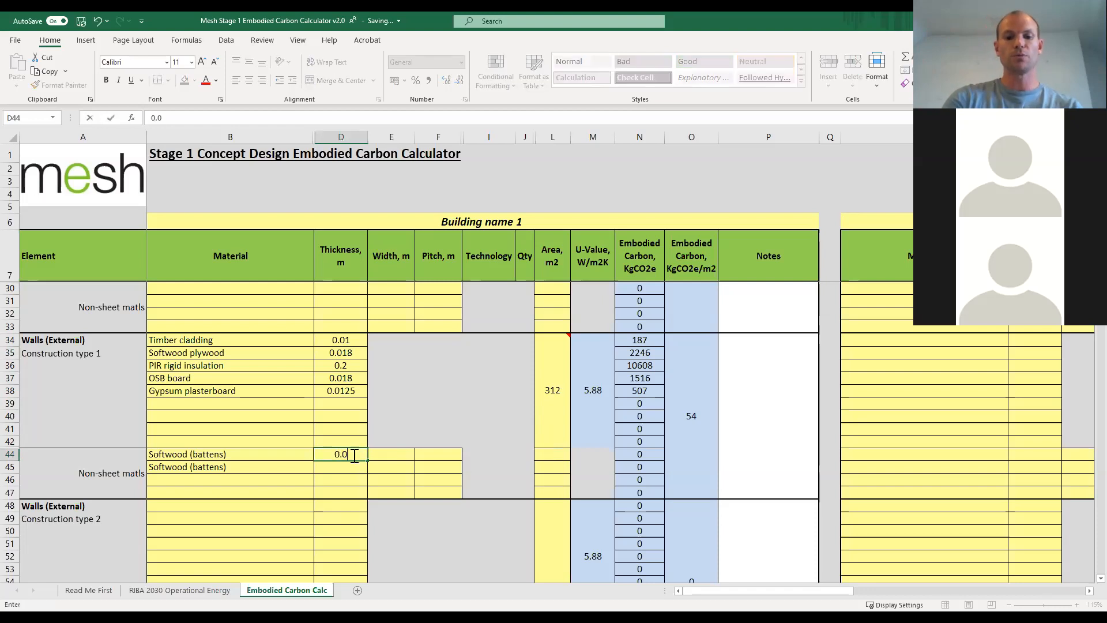
text(025)
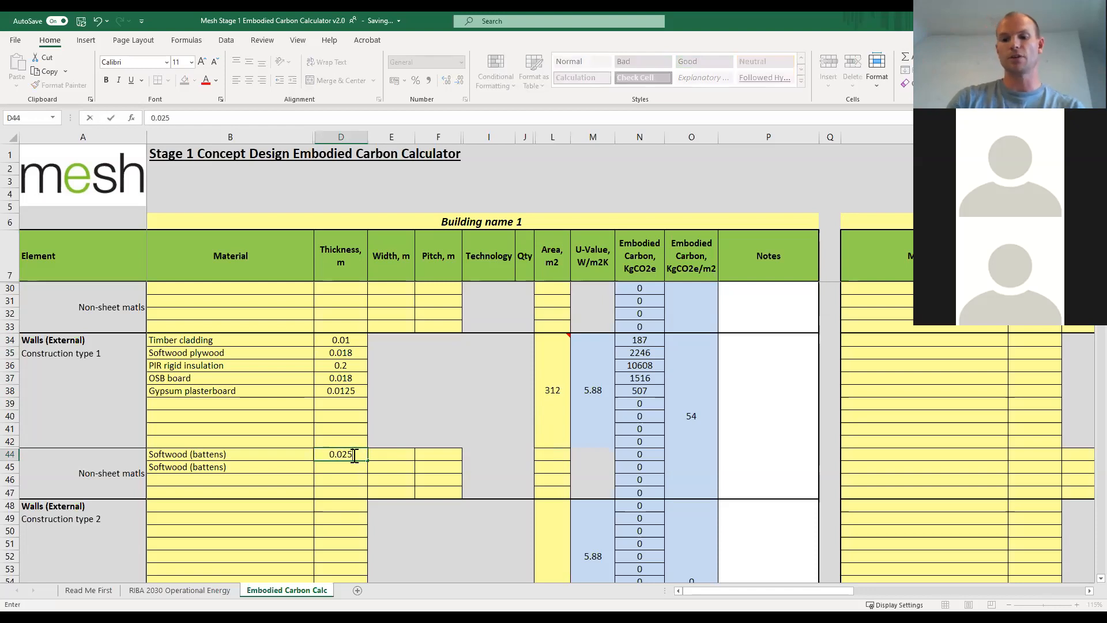
key(Return)
text(0.025)
key(Return)
Set the width of both softwood batten rows in Walls (External) Construction type 1 to 0.032 m.
click(383, 455)
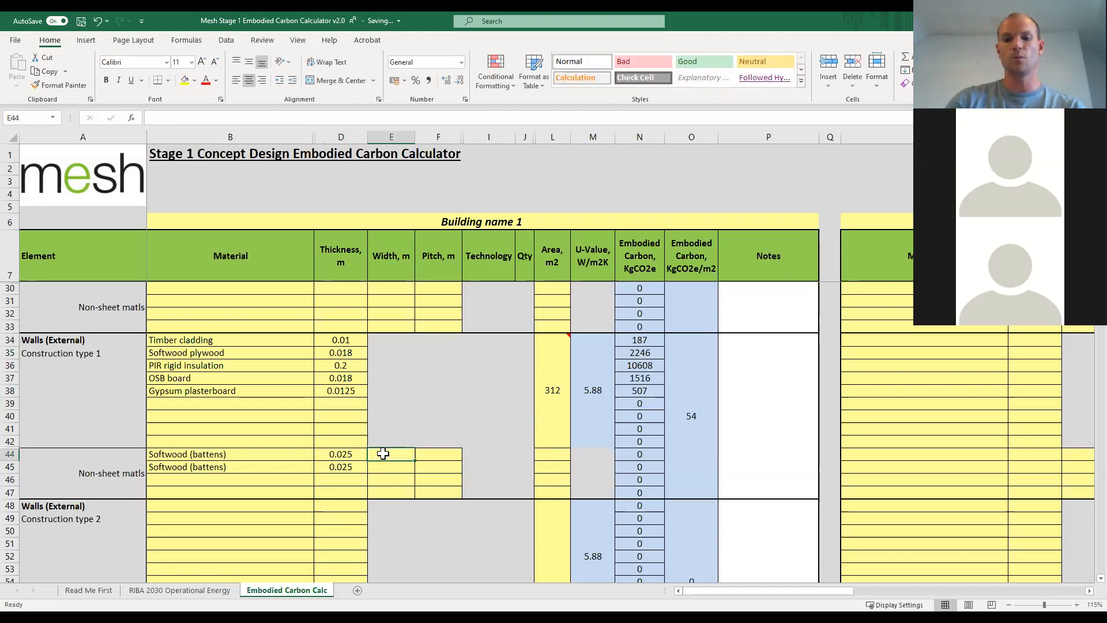
text(0.032)
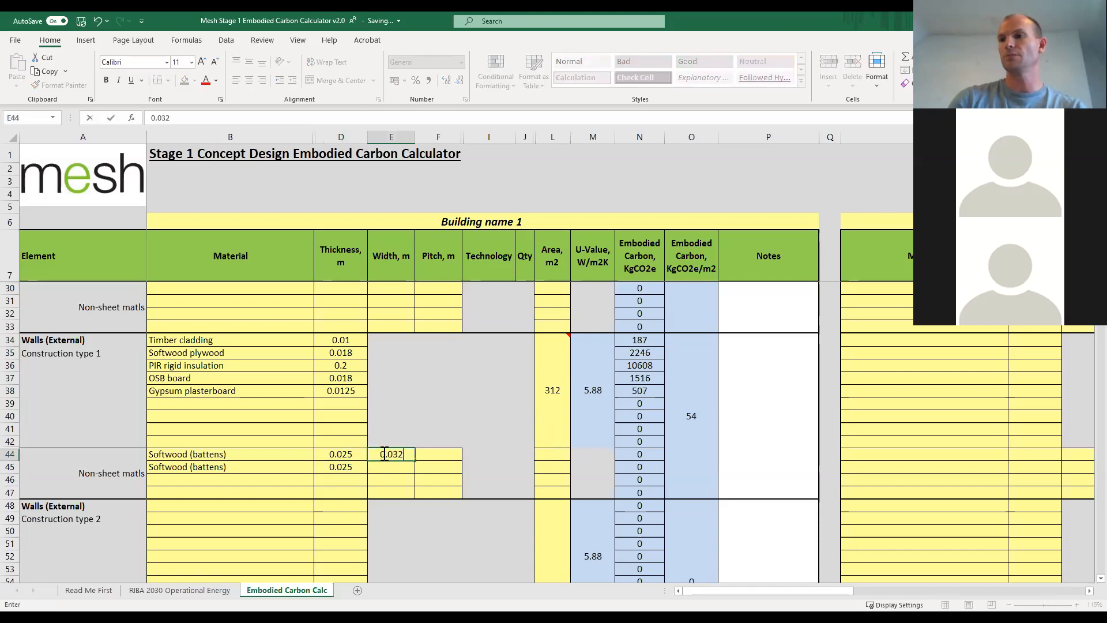
key(Return)
text(0.032)
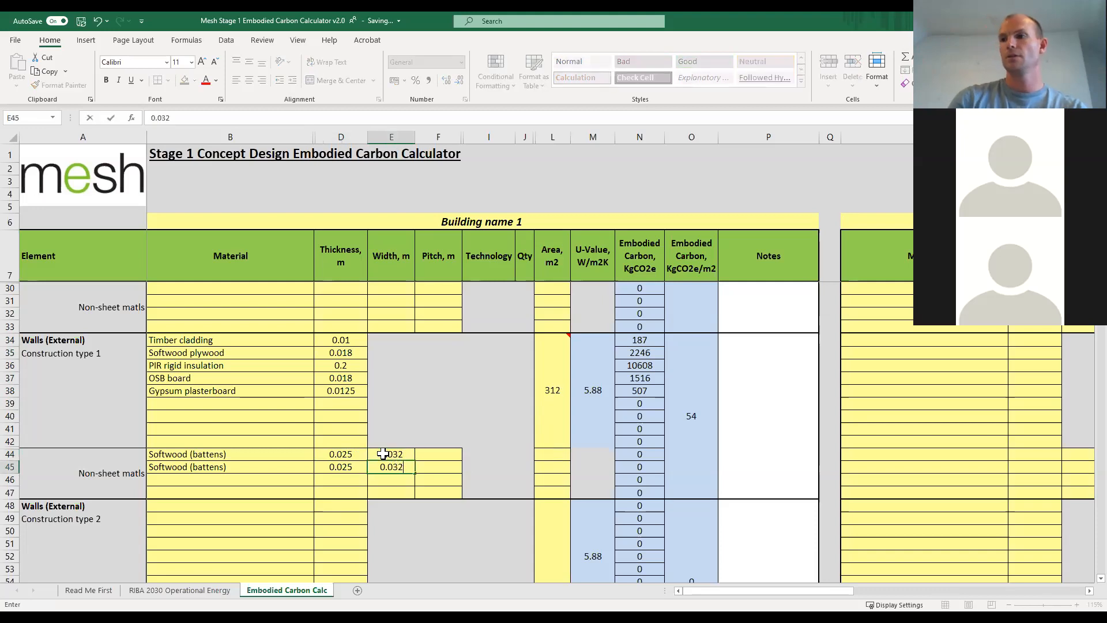
Set the pitch of the external wall type 1 softwood battens to 0.2 m for the first row and 0.4 m for the second.
click(432, 456)
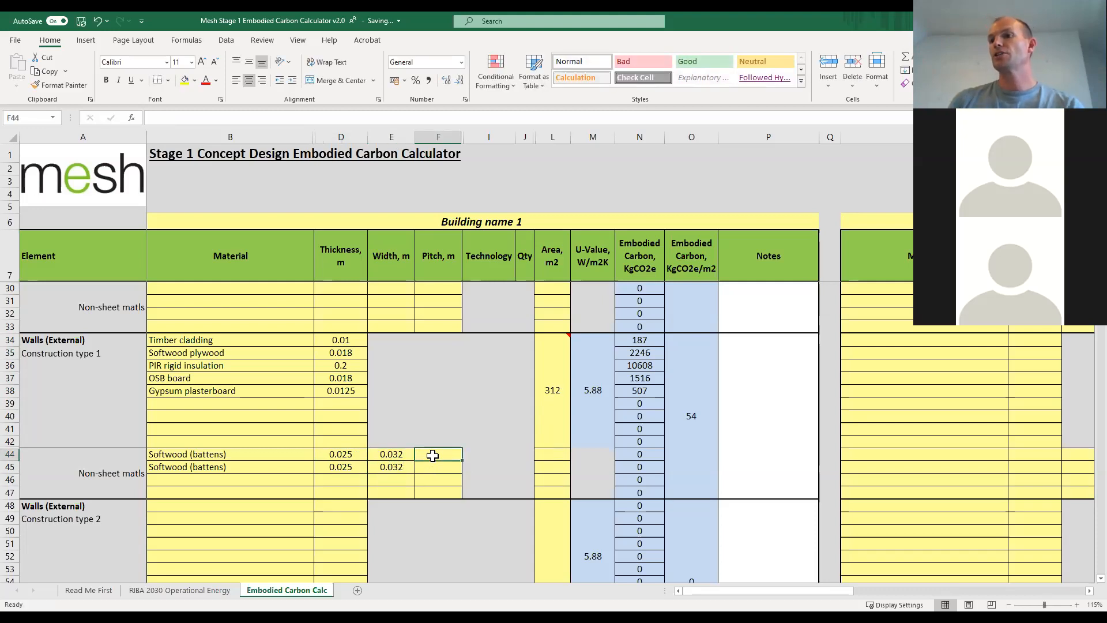
text(0.2)
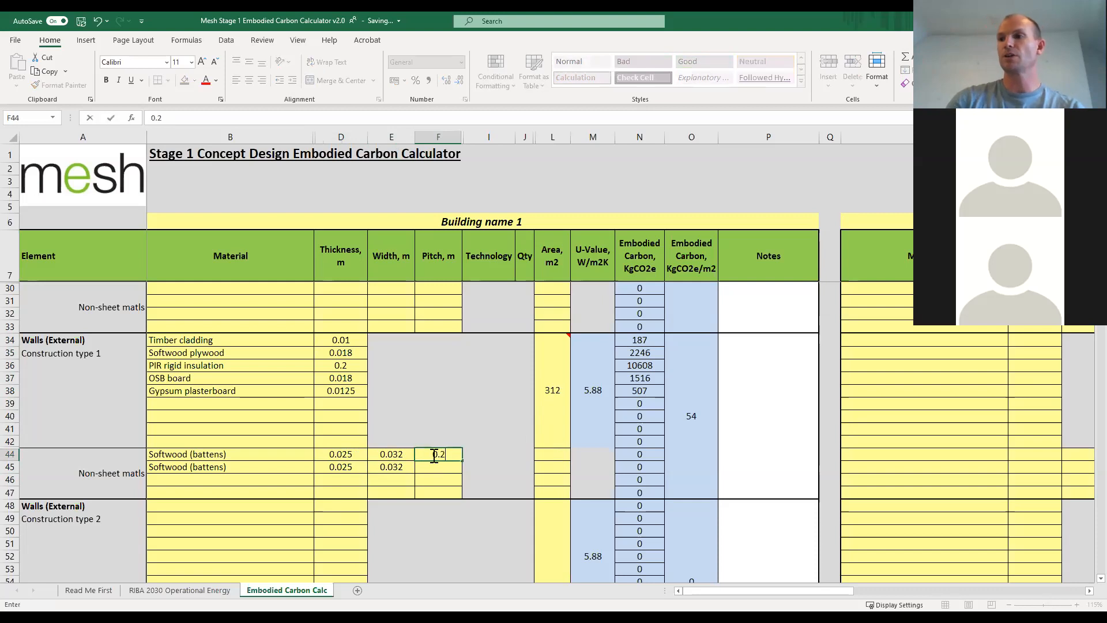
key(Return)
text(0)
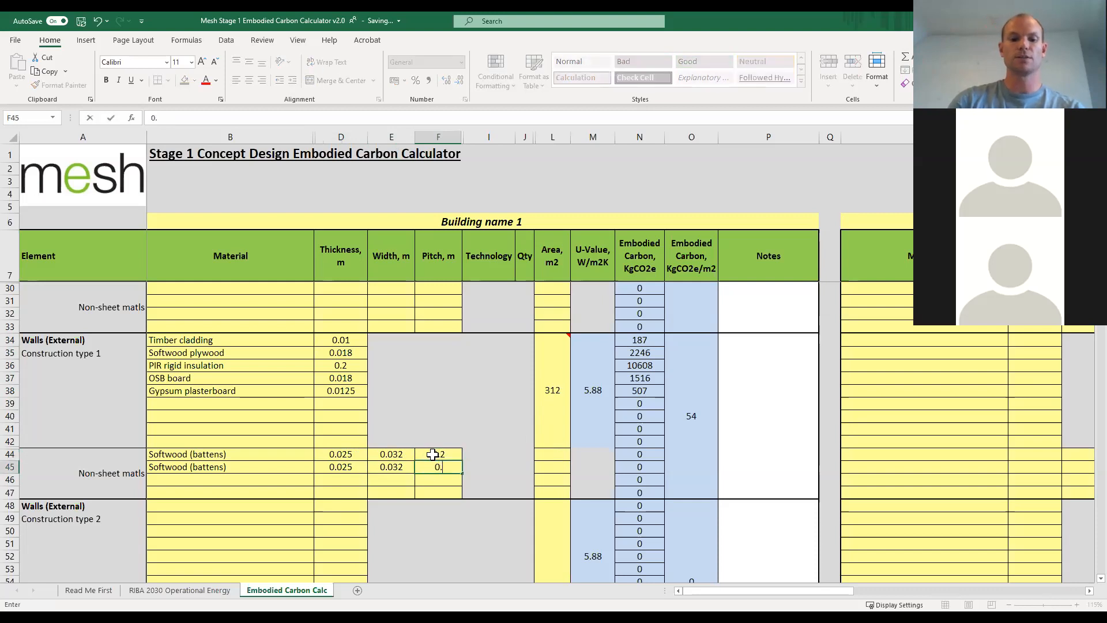
text(.4)
key(Return)
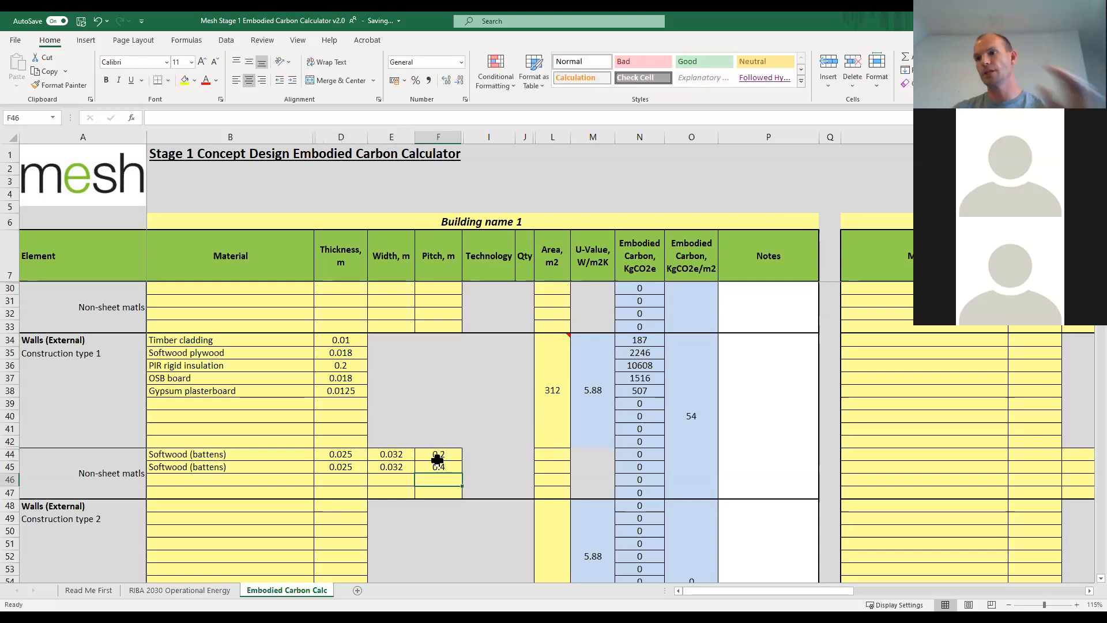
Enter an area of 312 m2 for both softwood batten rows of Walls (External) Construction type 1.
click(555, 453)
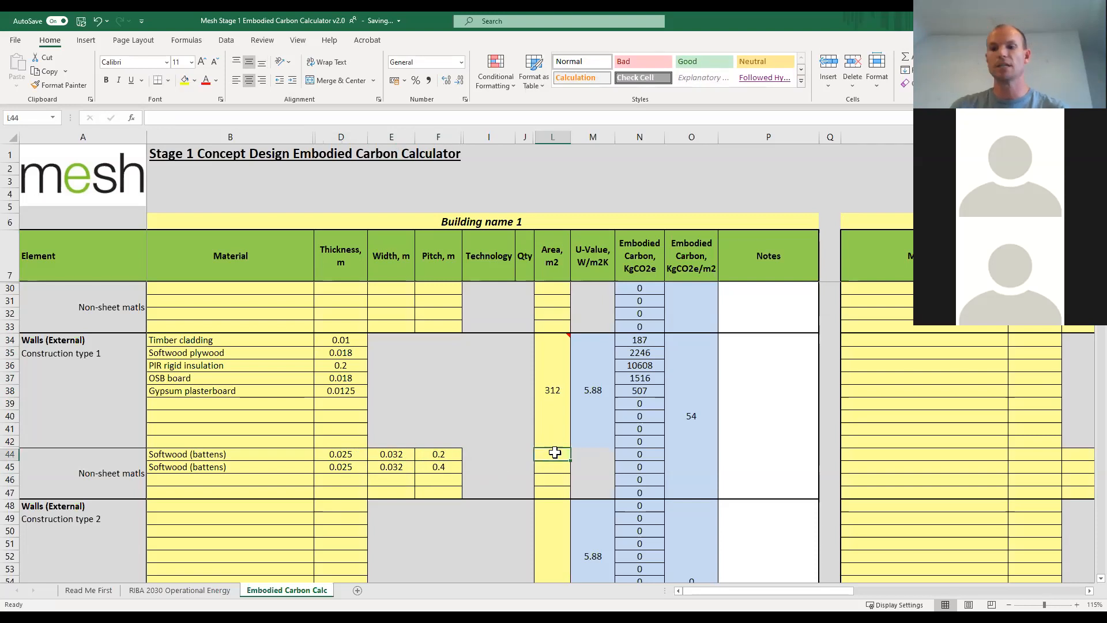
text(312)
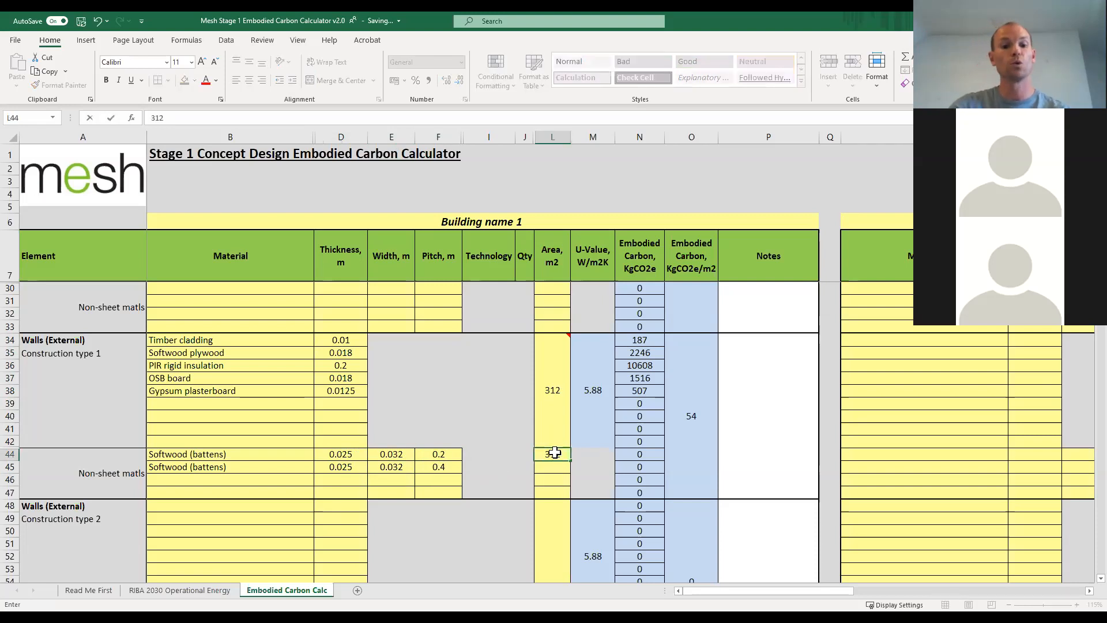
key(Return)
text(312)
key(Return)
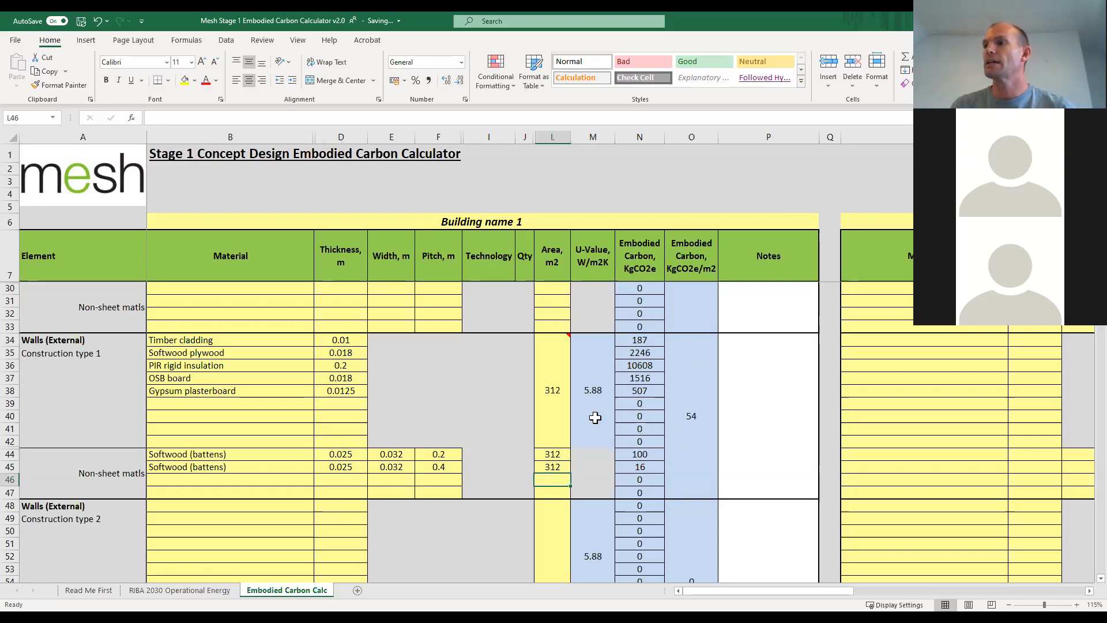
Choose Gypsum plasterboard as the first sheet material of Walls (Internal).
scroll(313, 431, down, 3)
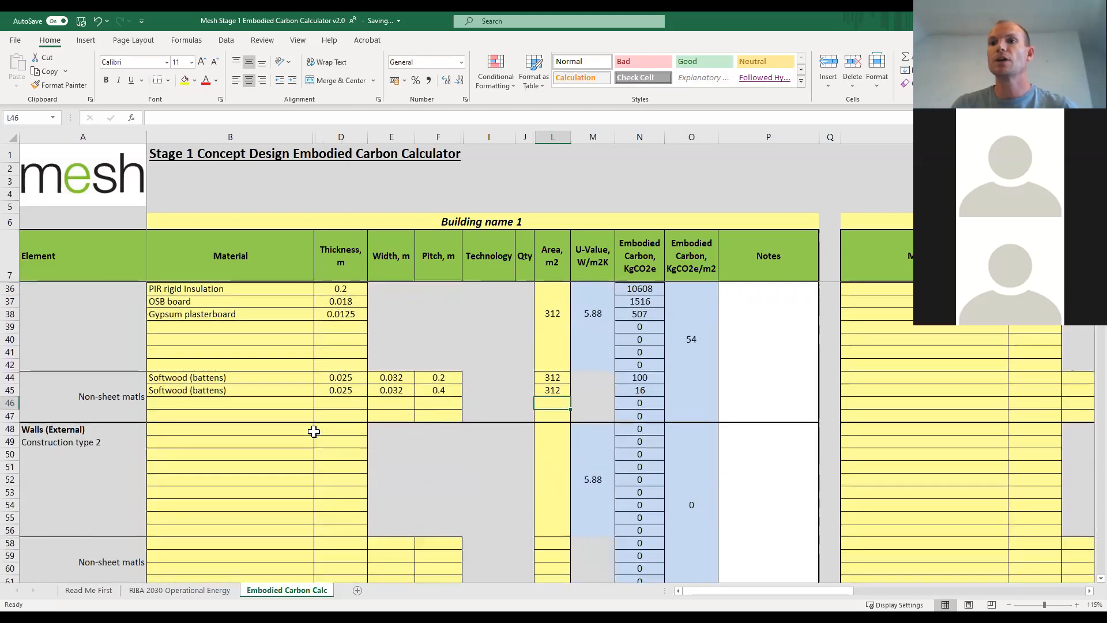
scroll(314, 432, down, 5)
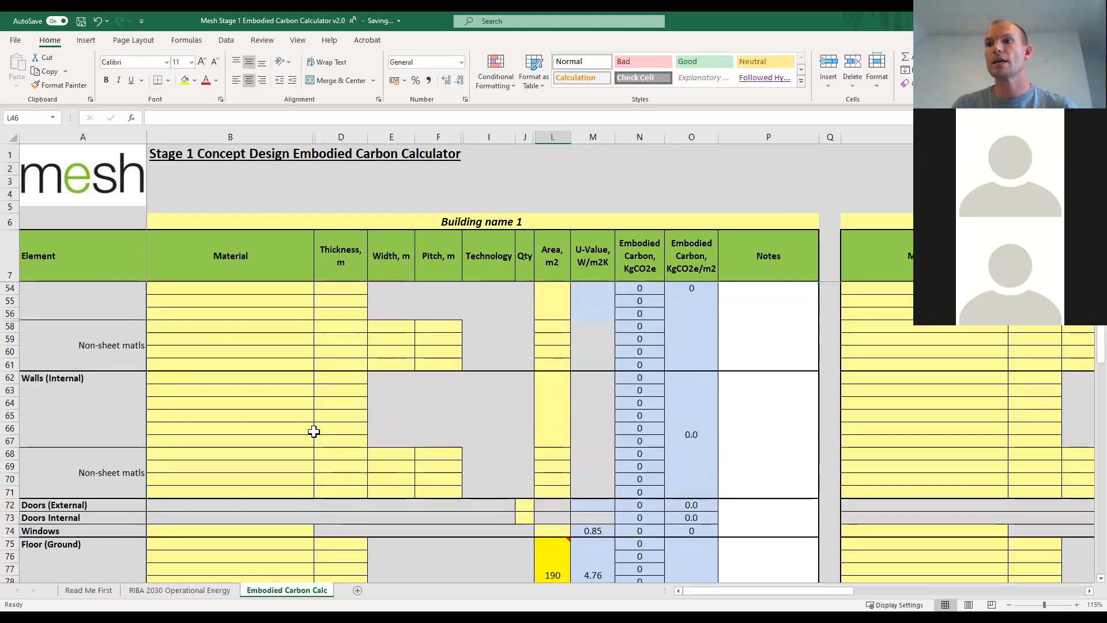
click(282, 378)
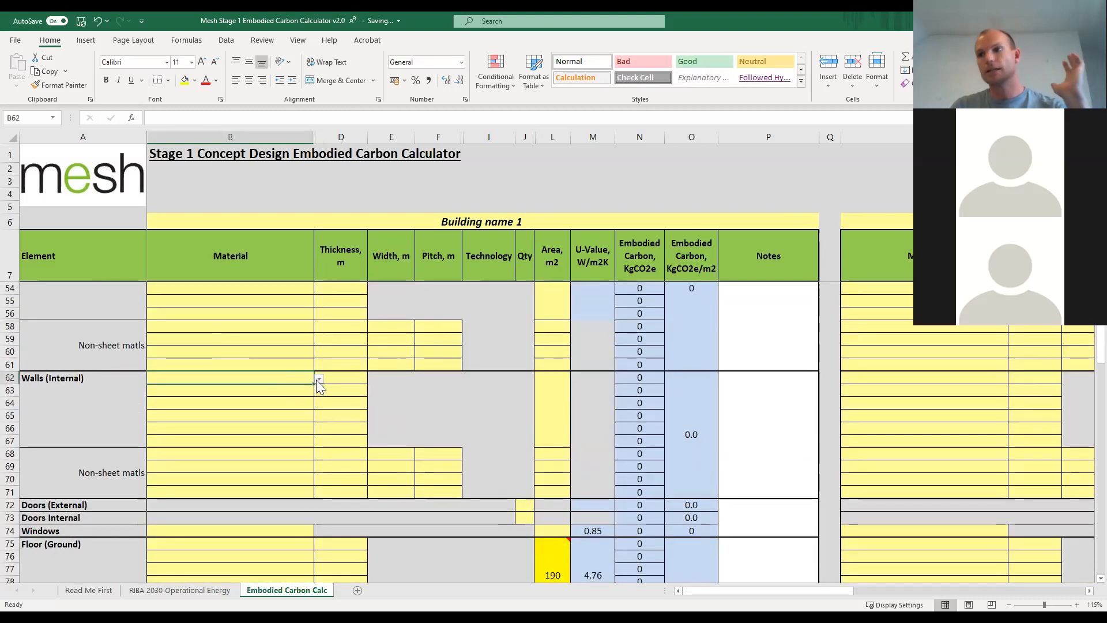
click(318, 379)
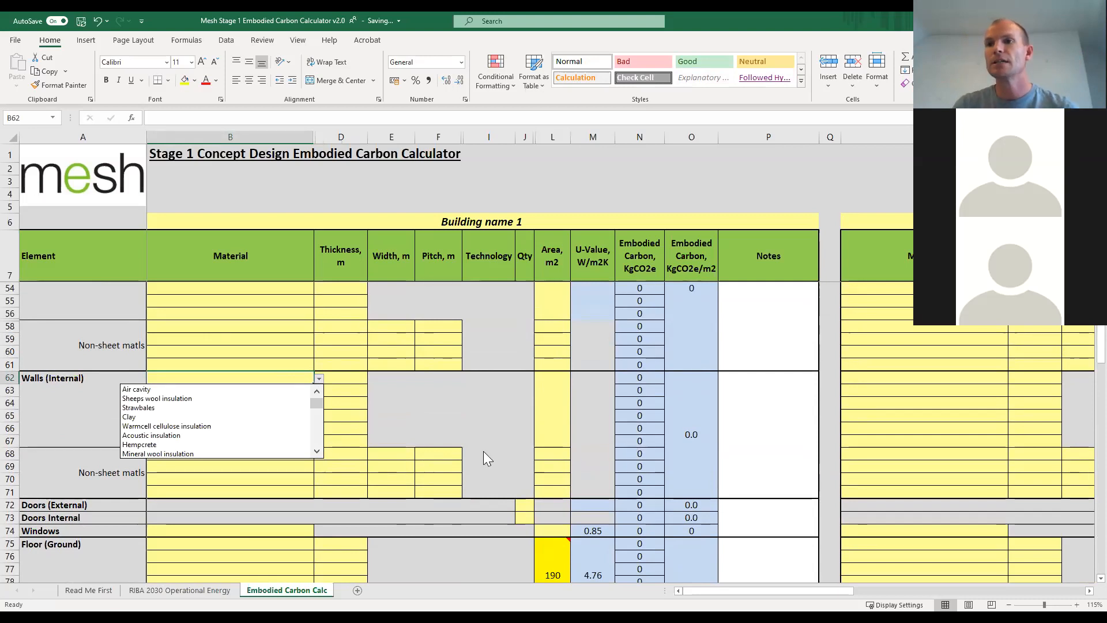
scroll(317, 453, down, 5)
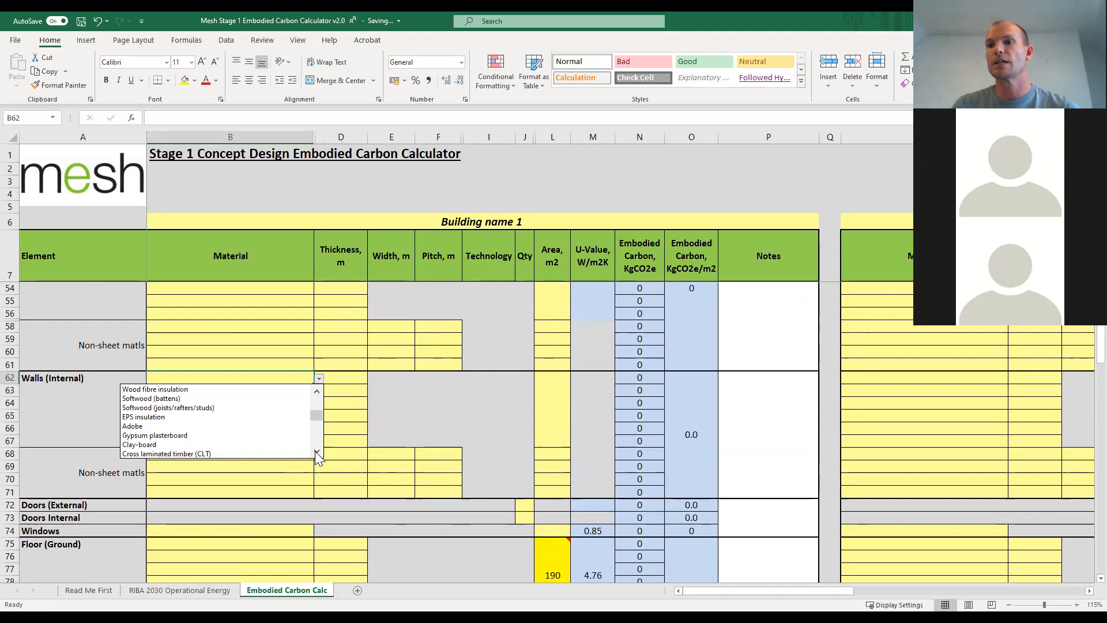
click(254, 435)
Choose Acoustic insulation as the second sheet material of Walls (Internal).
click(301, 391)
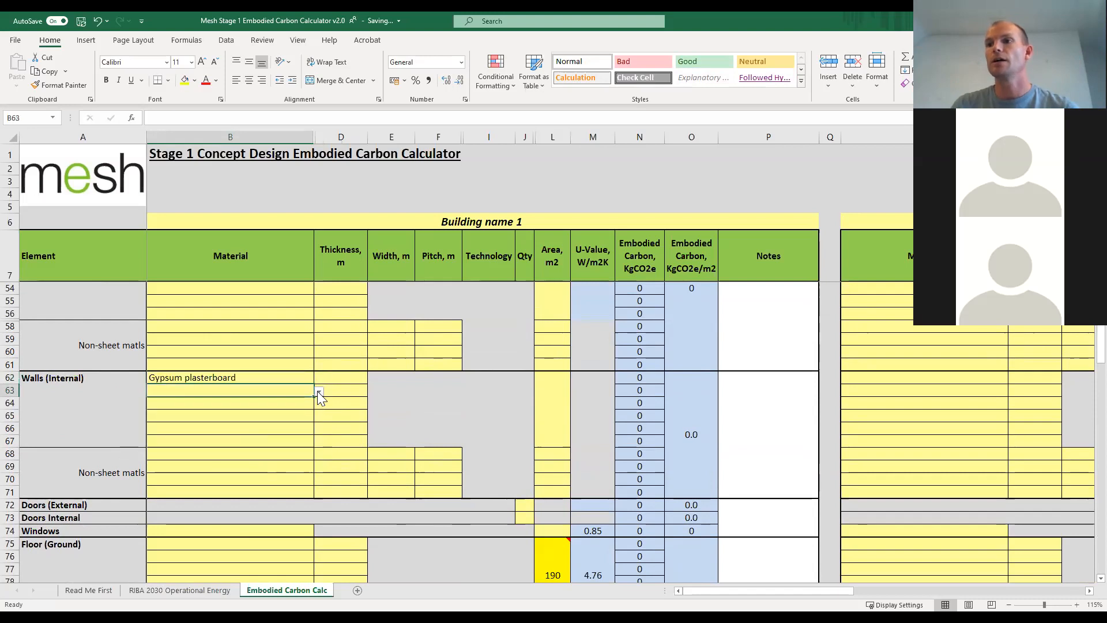
click(319, 391)
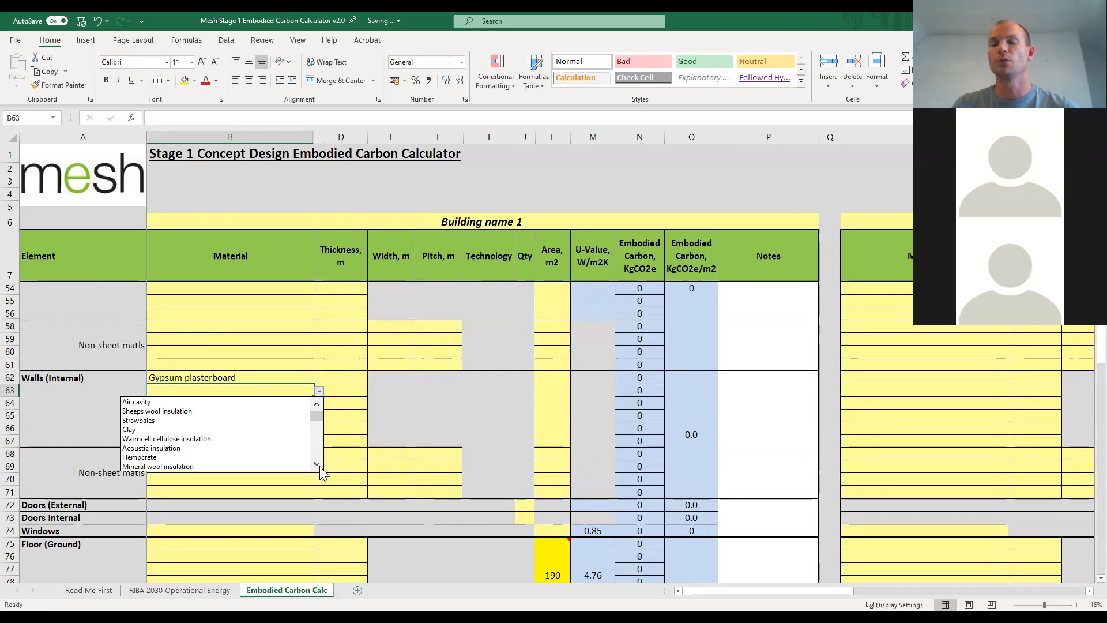
click(237, 448)
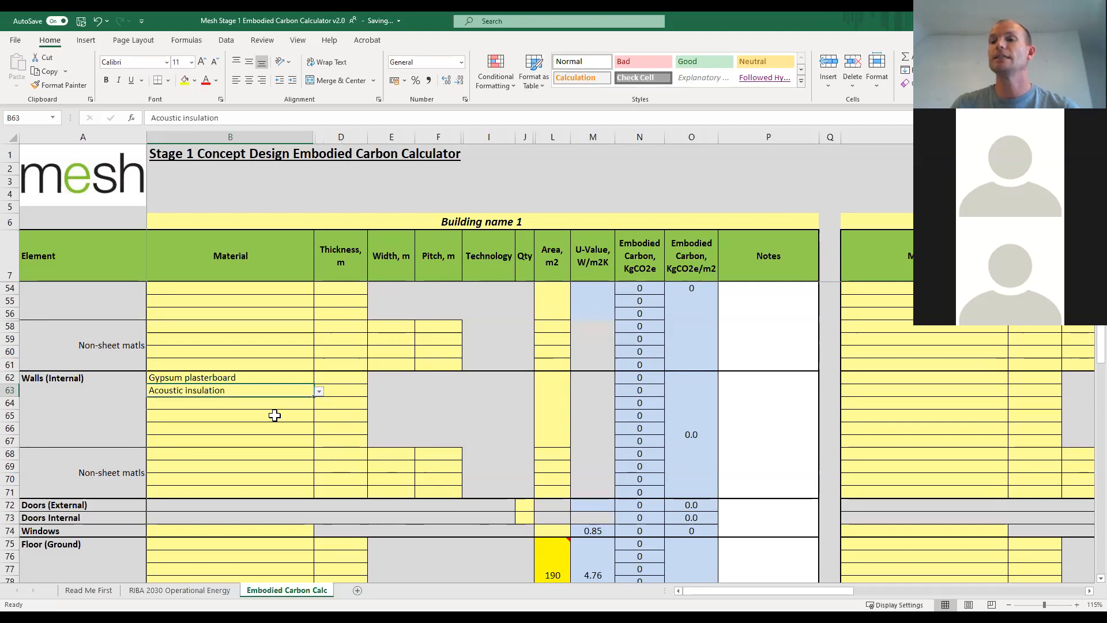
click(289, 402)
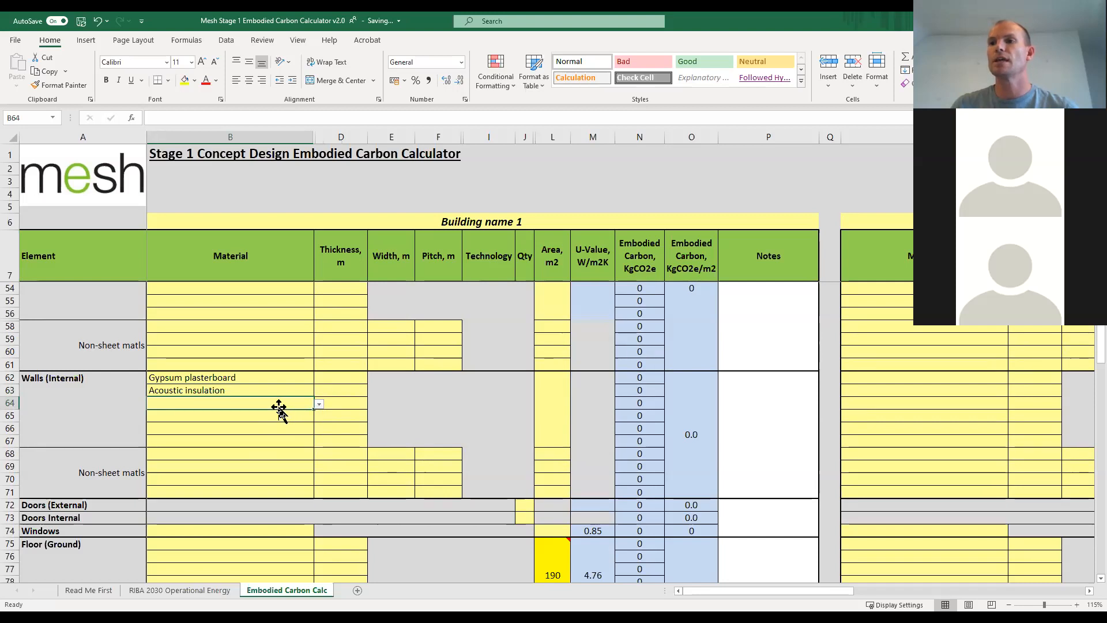
click(235, 388)
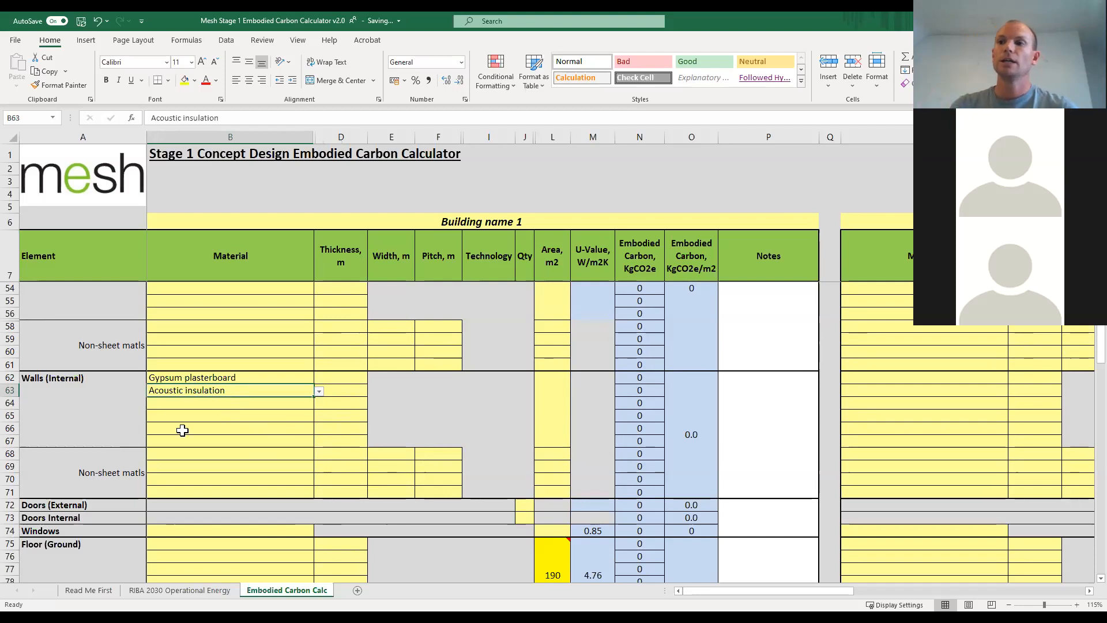
Choose Acoustic insulation as the first non-sheet material of Walls (Internal).
click(291, 453)
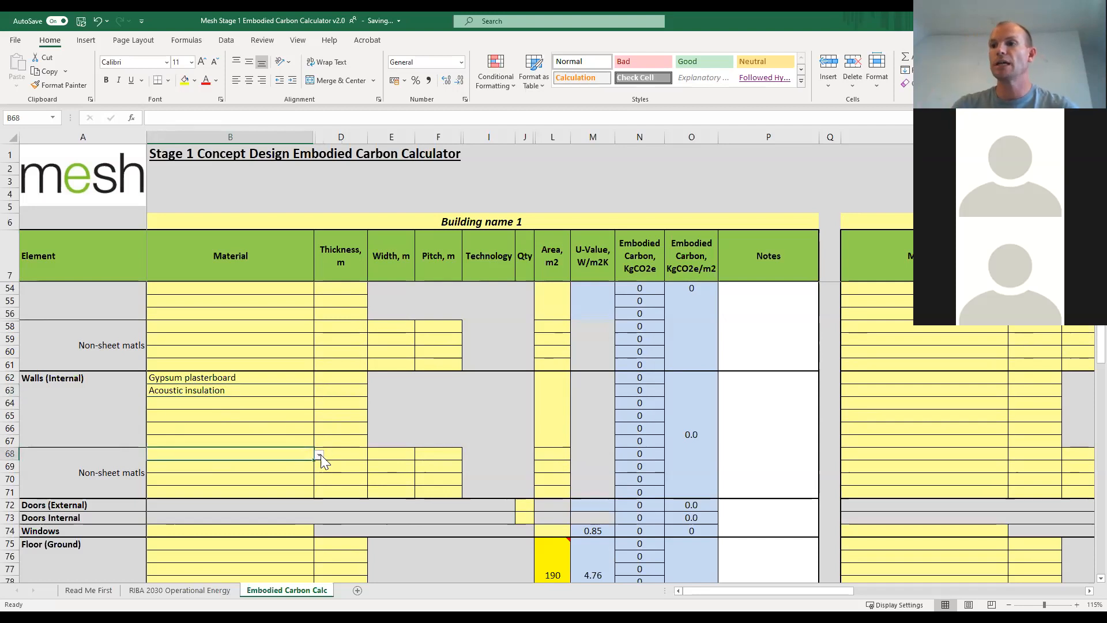
click(319, 456)
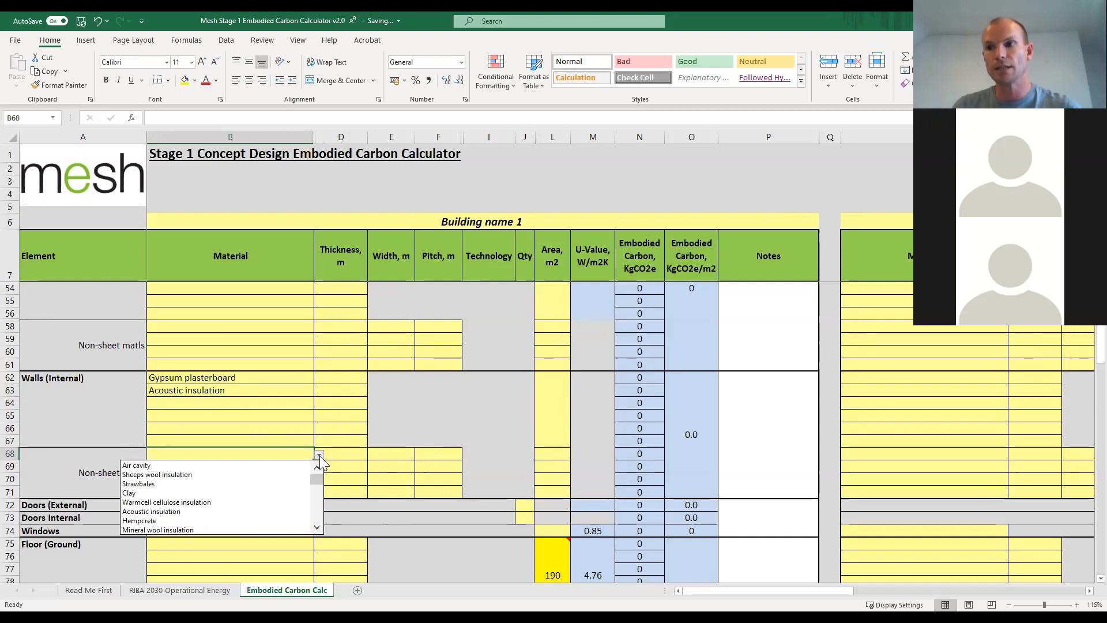
click(317, 528)
click(317, 527)
click(318, 528)
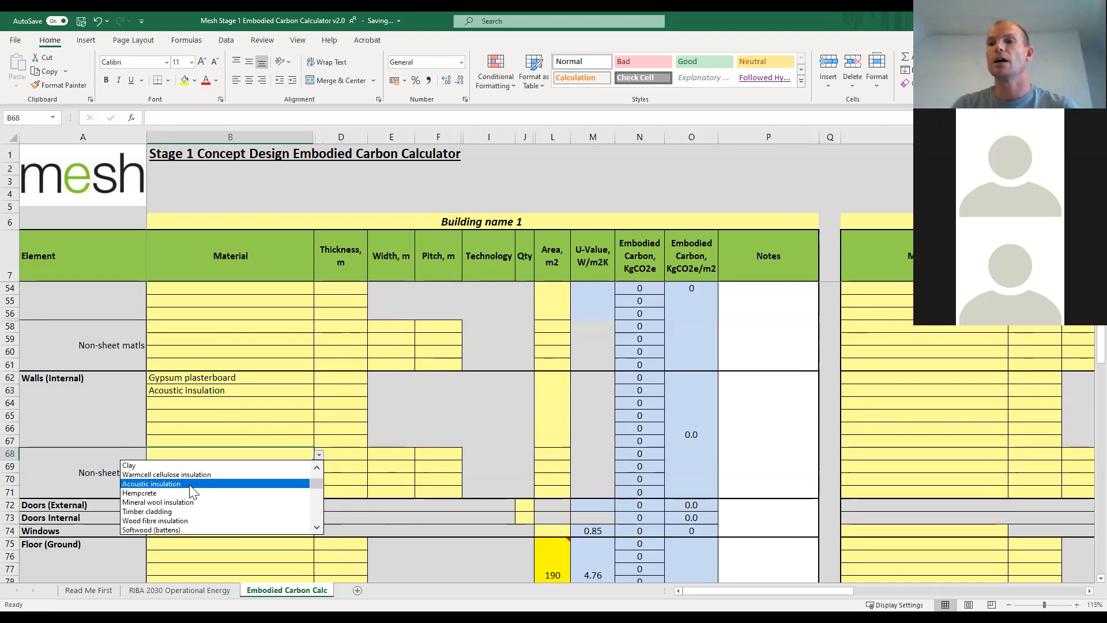
click(190, 485)
Add Softwood (joists/rafters/studs) as the second non-sheet material of Walls (Internal) and clear Acoustic insulation from its sheet materials.
click(301, 466)
click(318, 467)
click(316, 540)
click(317, 540)
click(316, 540)
click(317, 540)
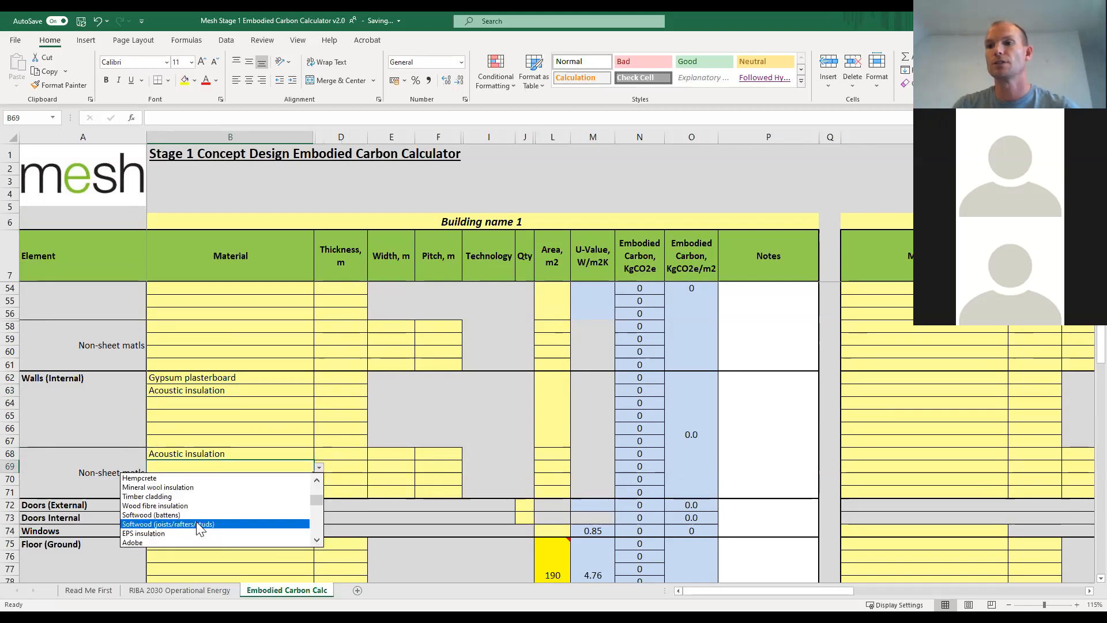
click(196, 523)
click(203, 389)
key(Delete)
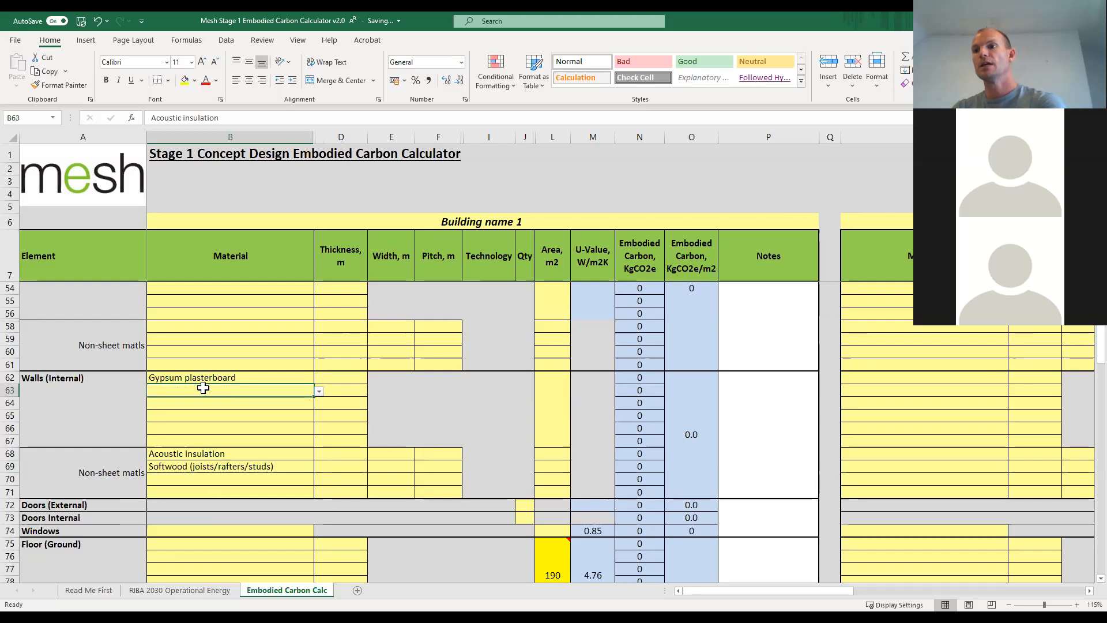
Set the Walls (Internal) gypsum plasterboard thickness to 0.025 m and the sheet materials' area to 120 m2.
click(337, 376)
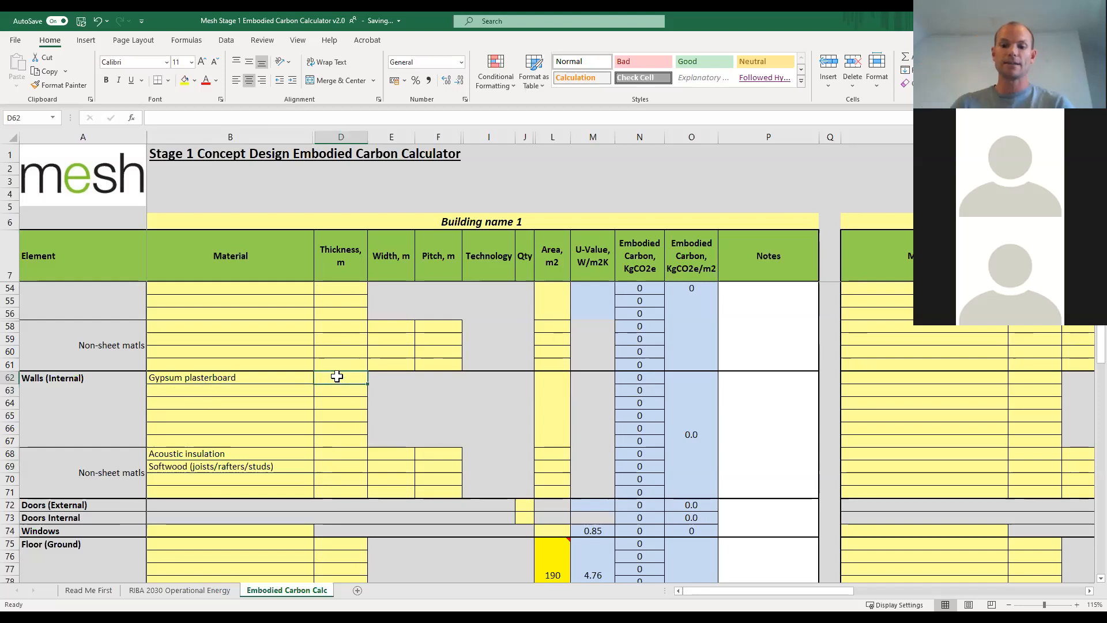
text(0.0)
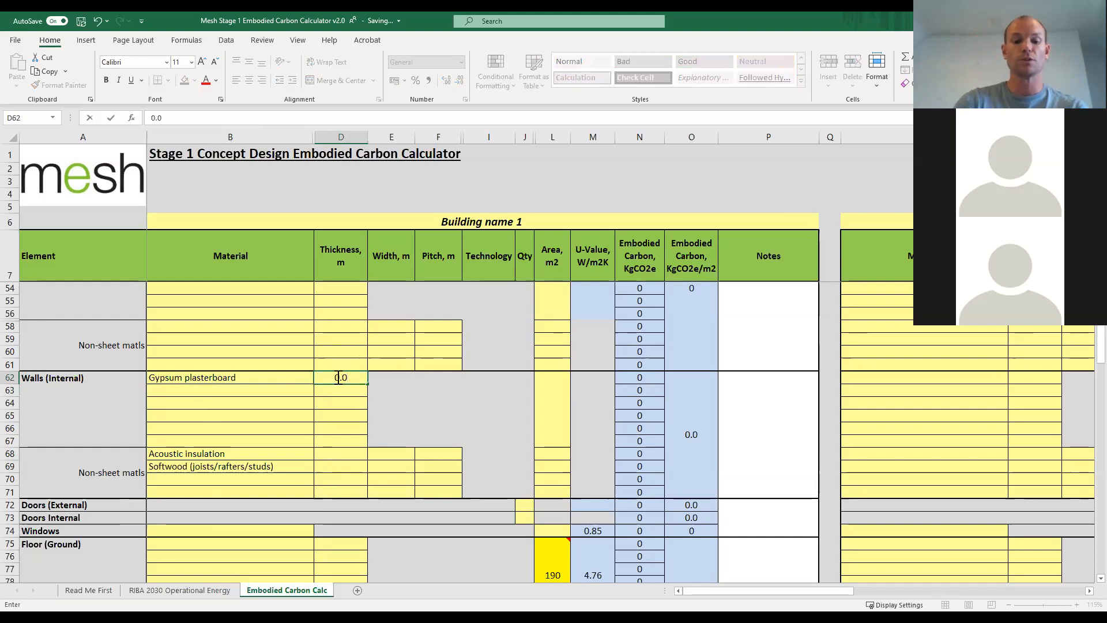
text(25)
key(Return)
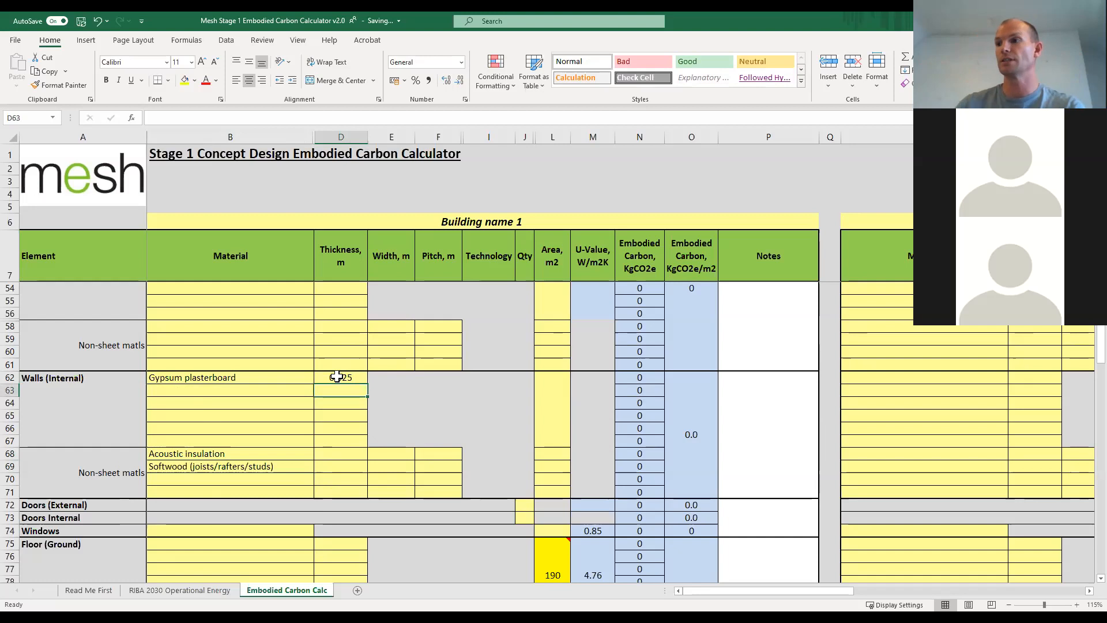
click(554, 413)
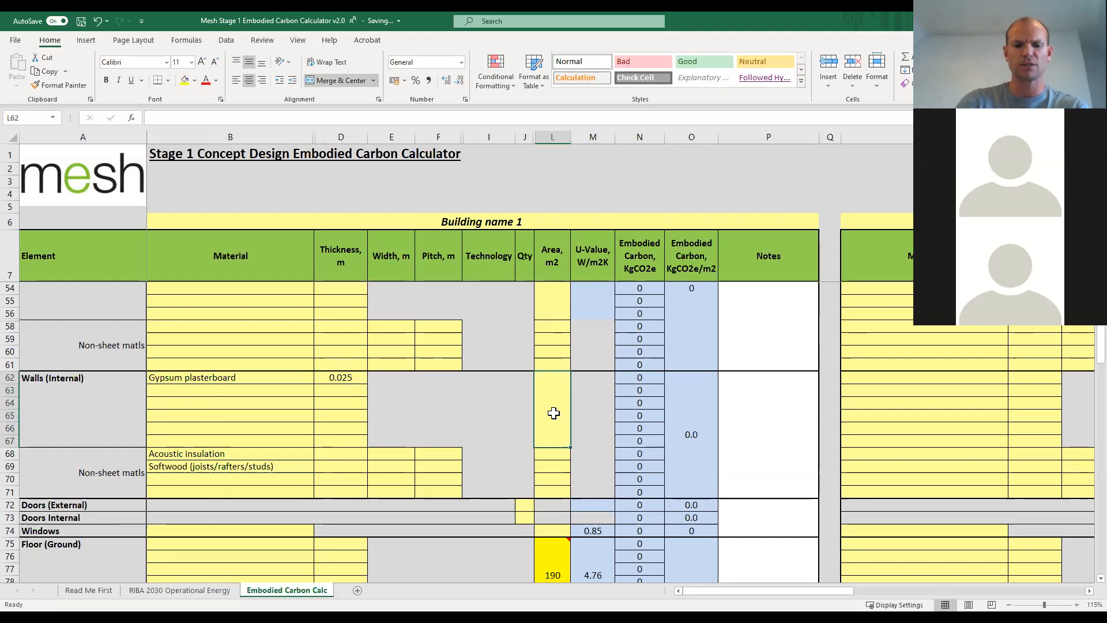
text(130)
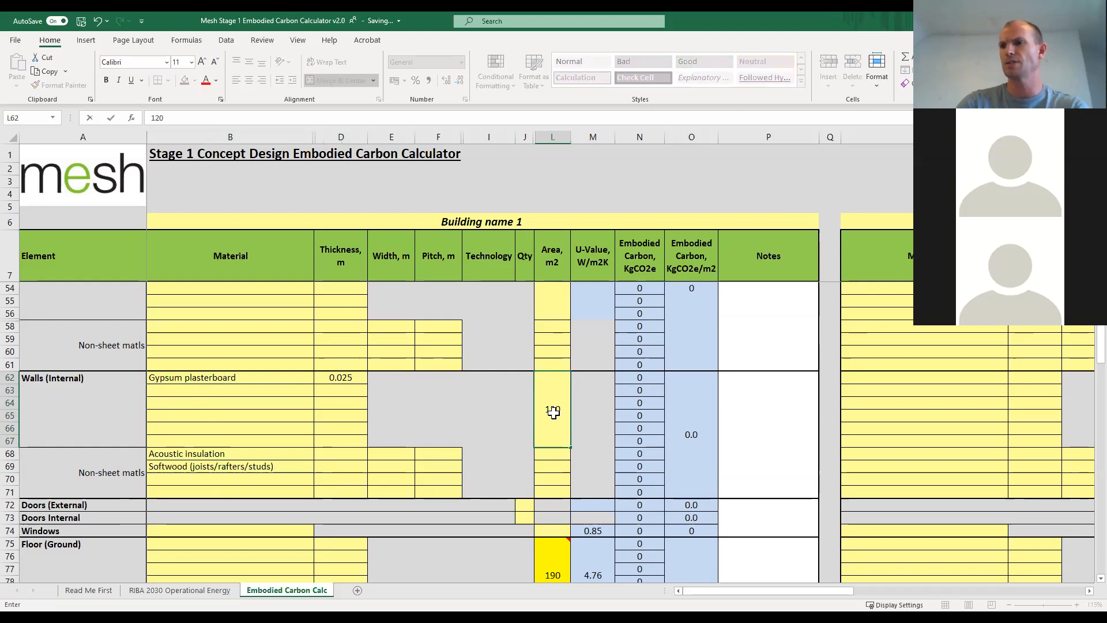
key(Return)
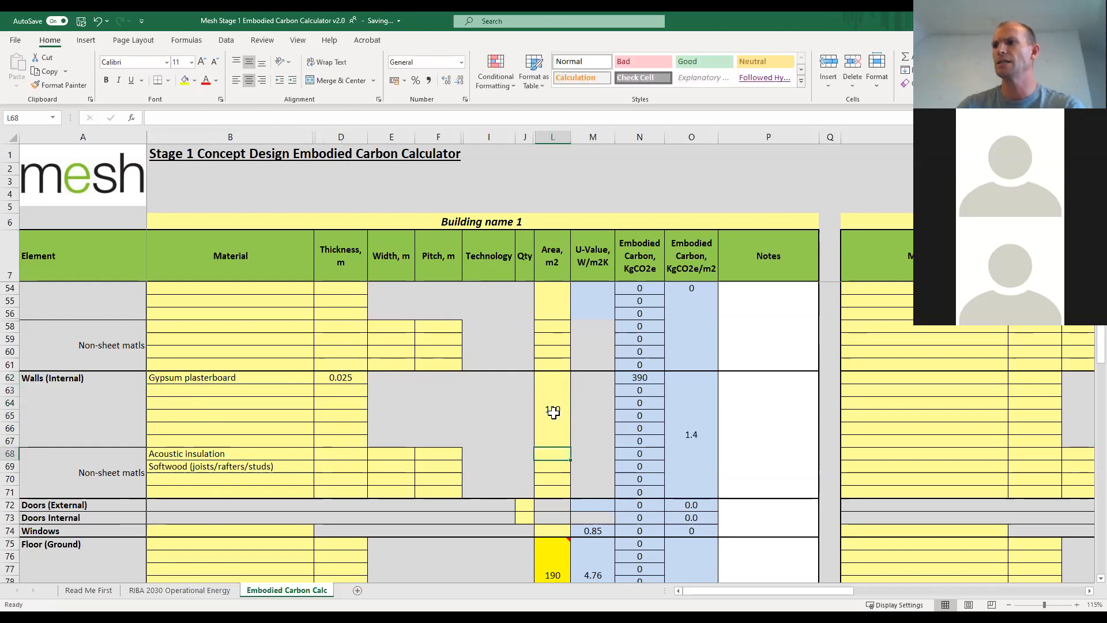
Set the thickness of the internal walls' acoustic insulation and softwood studs to 0.1 m each.
click(344, 455)
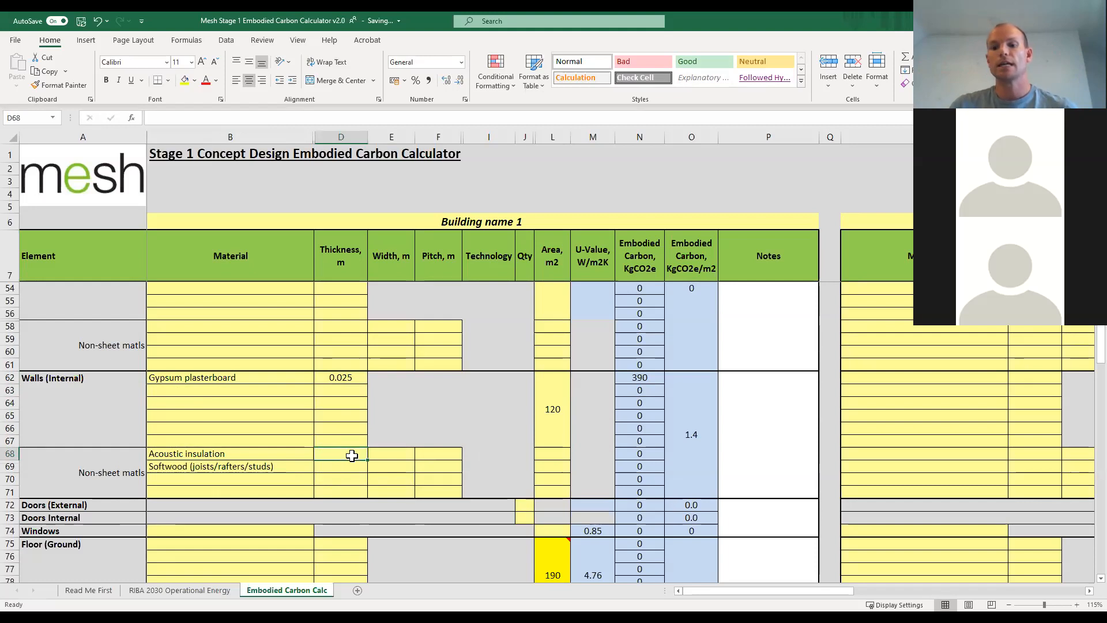
text(0.1)
key(Return)
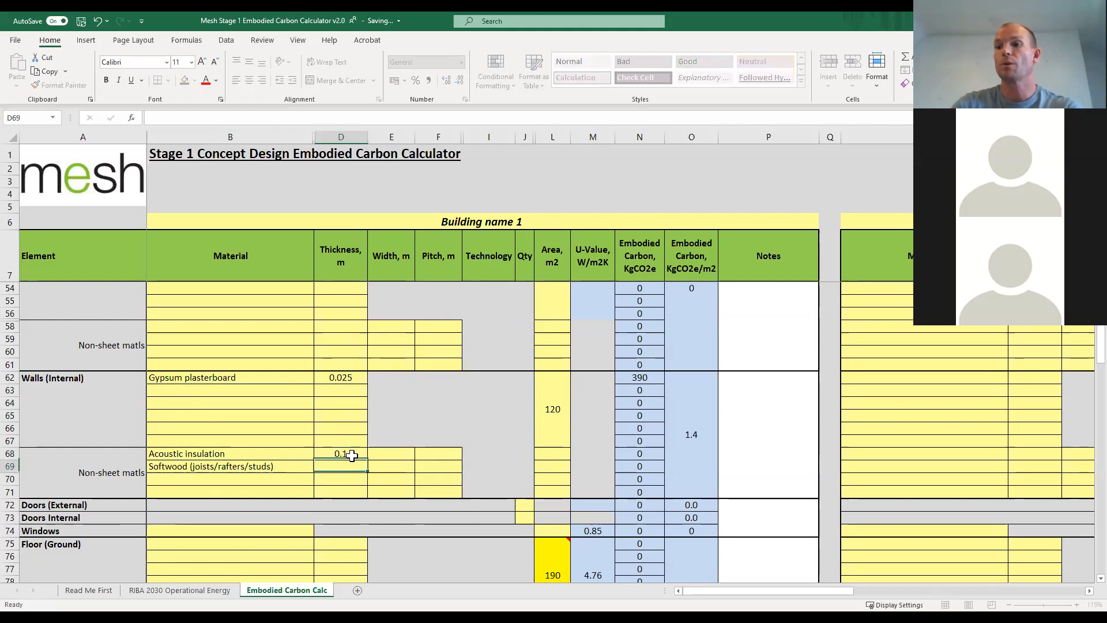
text(0.1)
key(Return)
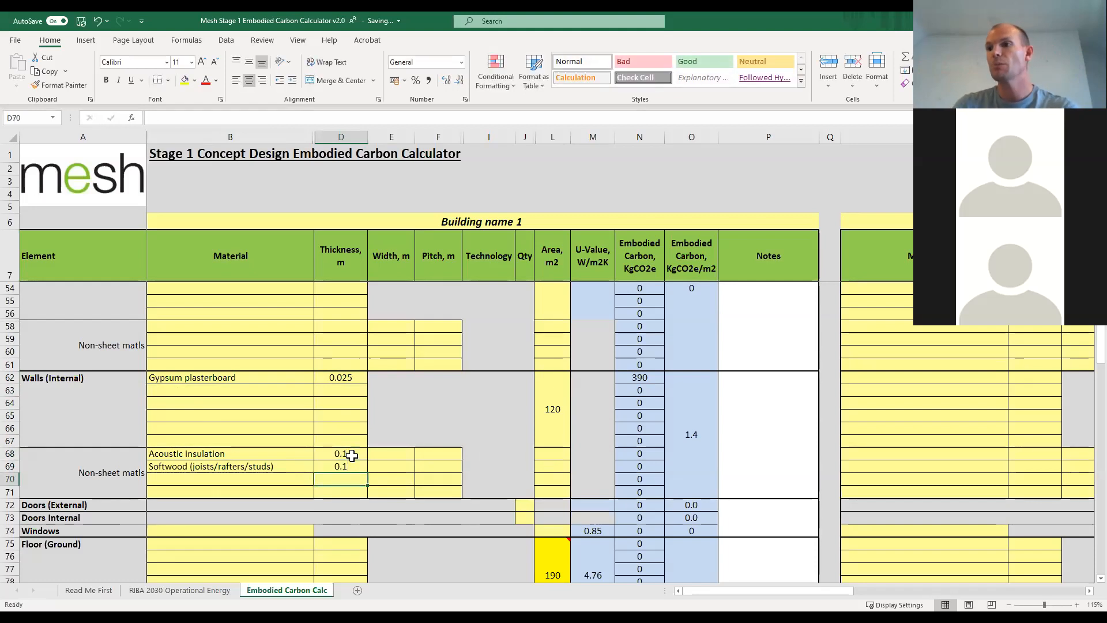
Set the internal wall widths to 0.35 m for the acoustic insulation and 0.05 m for the softwood studs.
click(397, 456)
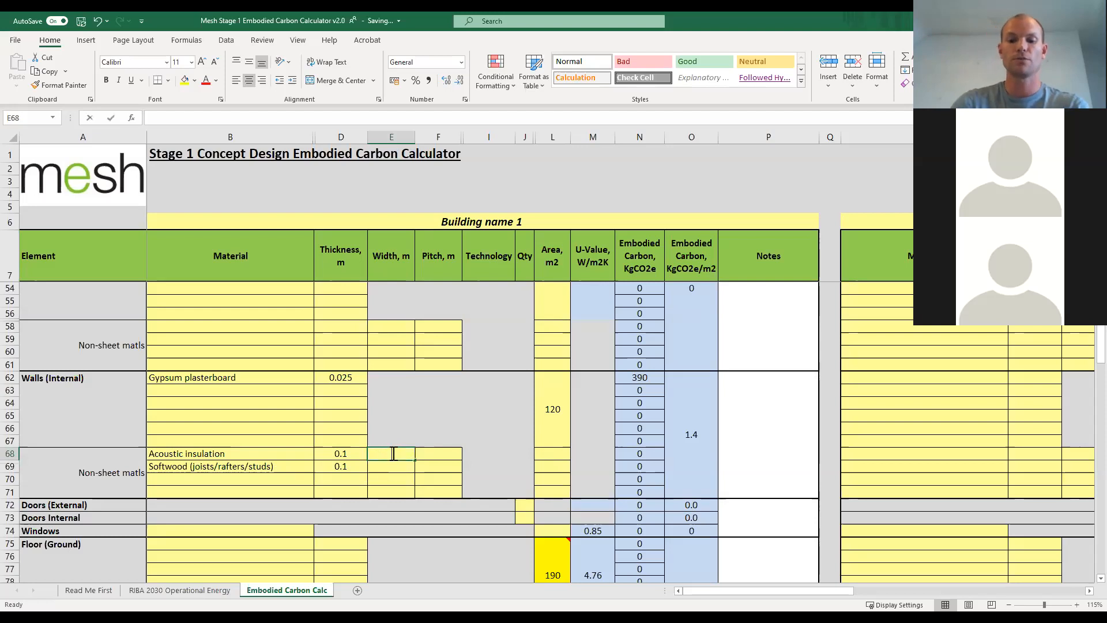
text(0.025)
key(BackSpace)
key(BackSpace)
key(BackSpace)
text(05)
key(Return)
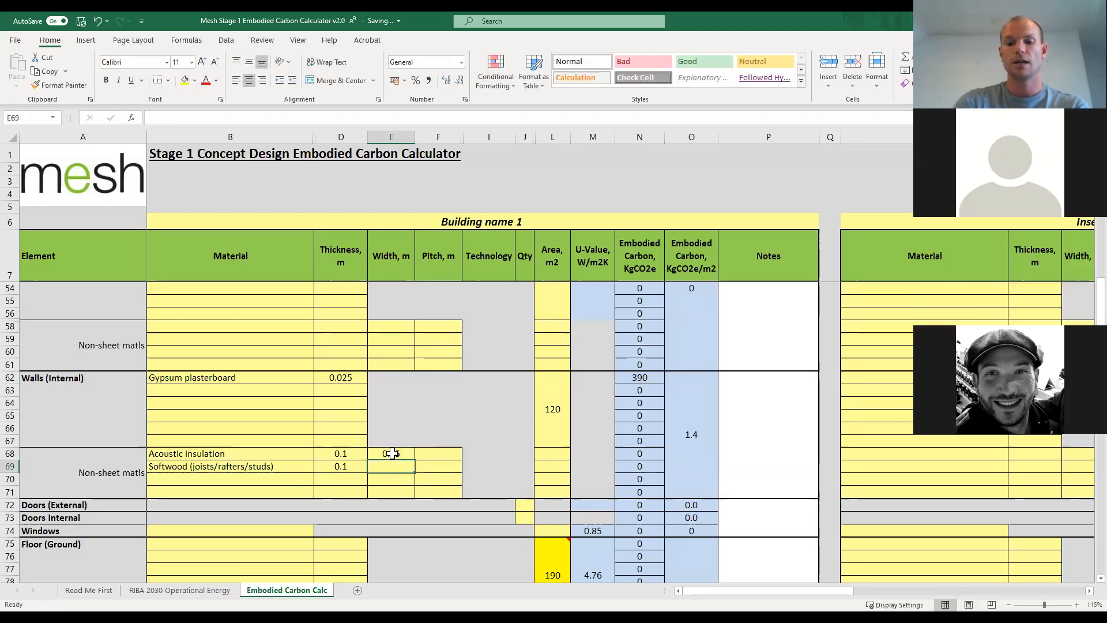
text(0.05)
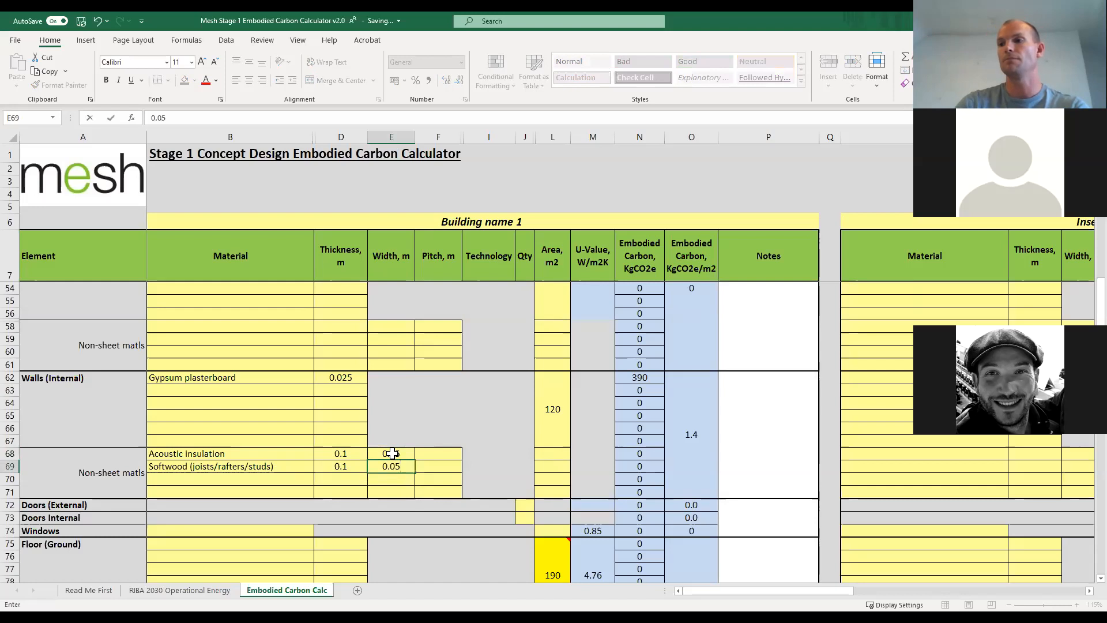
key(Return)
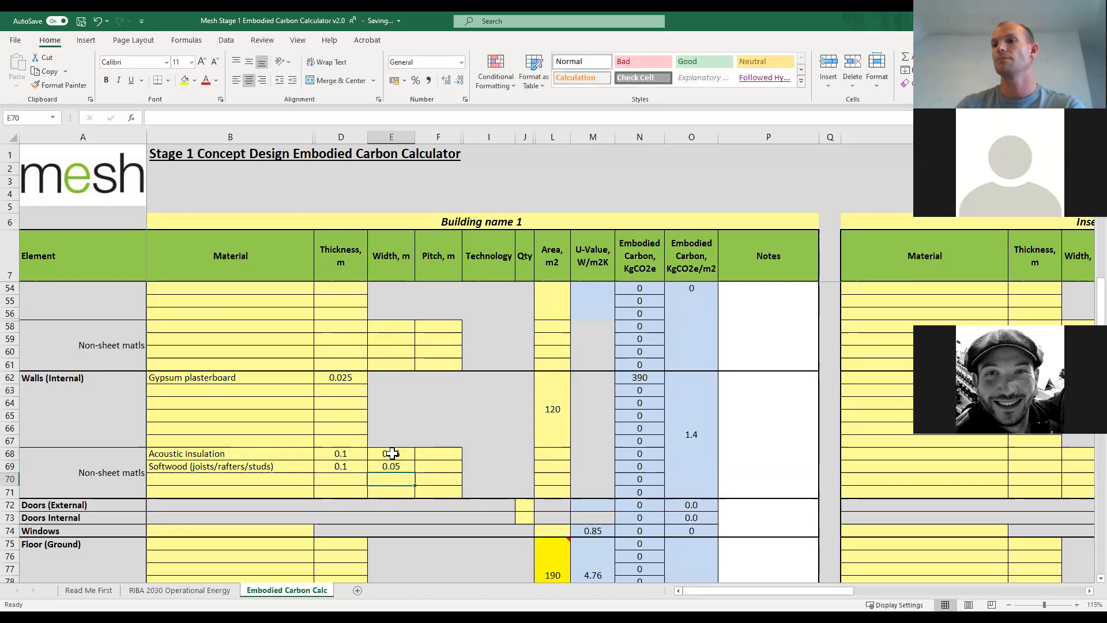
Set the pitch of the internal walls' acoustic insulation and softwood studs to 0.4 m each.
click(430, 454)
text(0)
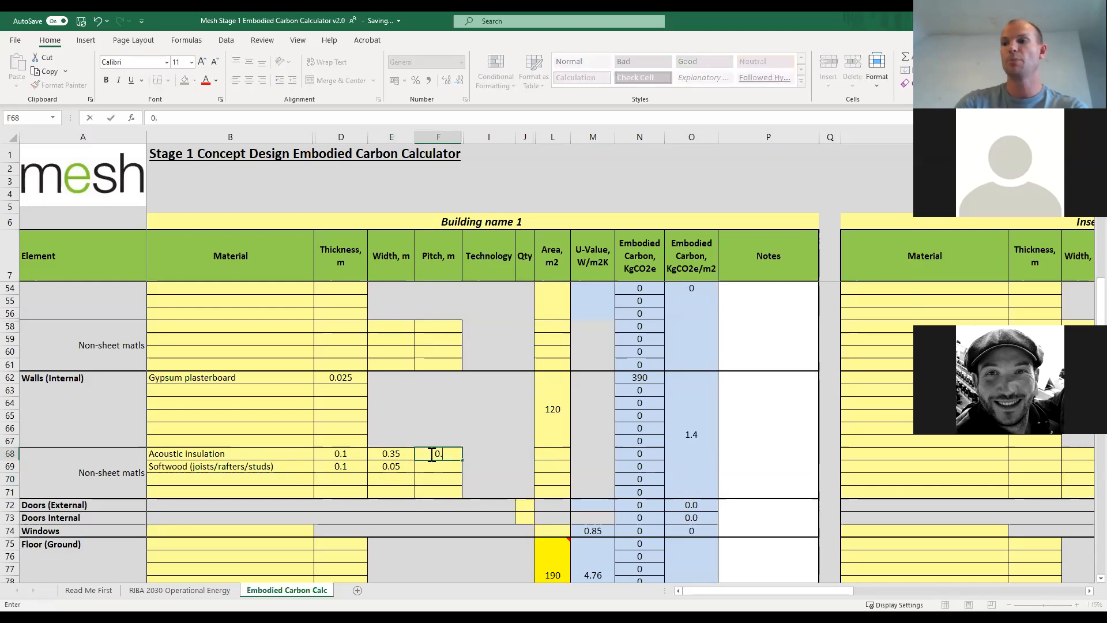
text(.)
key(Return)
key(Up)
text(0.4)
key(Return)
text(0.4)
key(Return)
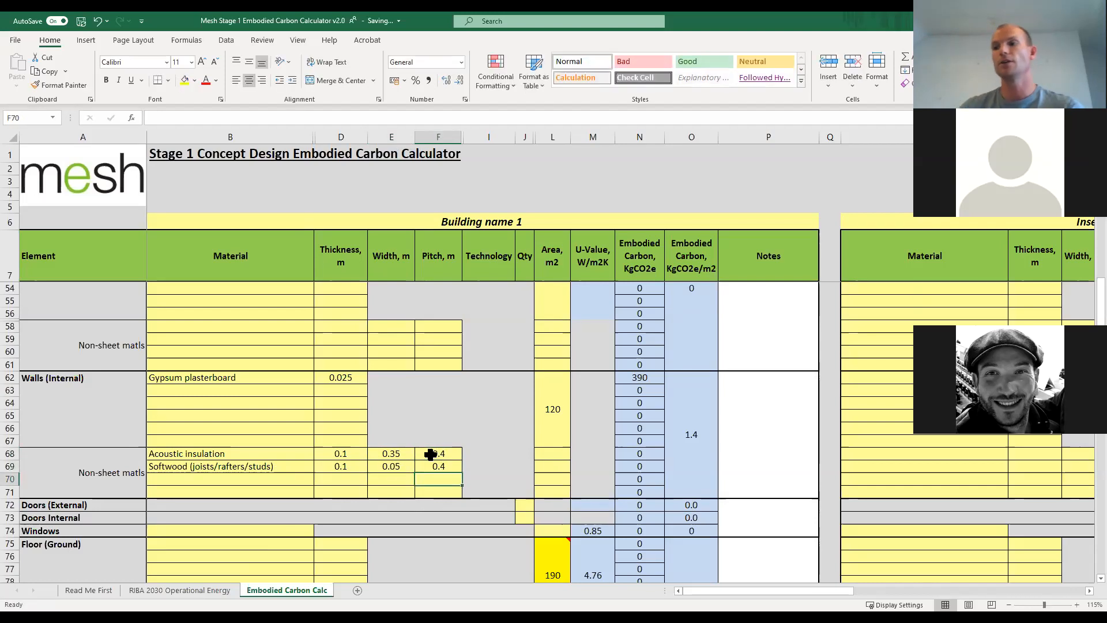
Enter an area of 120 m2 for both non-sheet material rows of Walls (Internal).
click(562, 454)
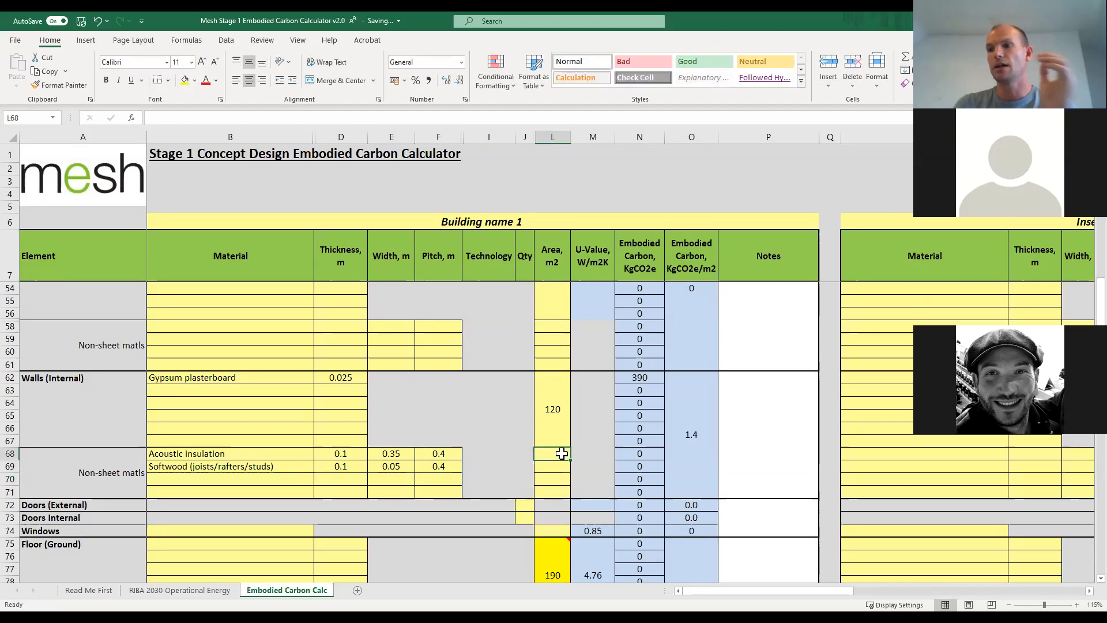
text(120)
key(Return)
text(120)
key(Return)
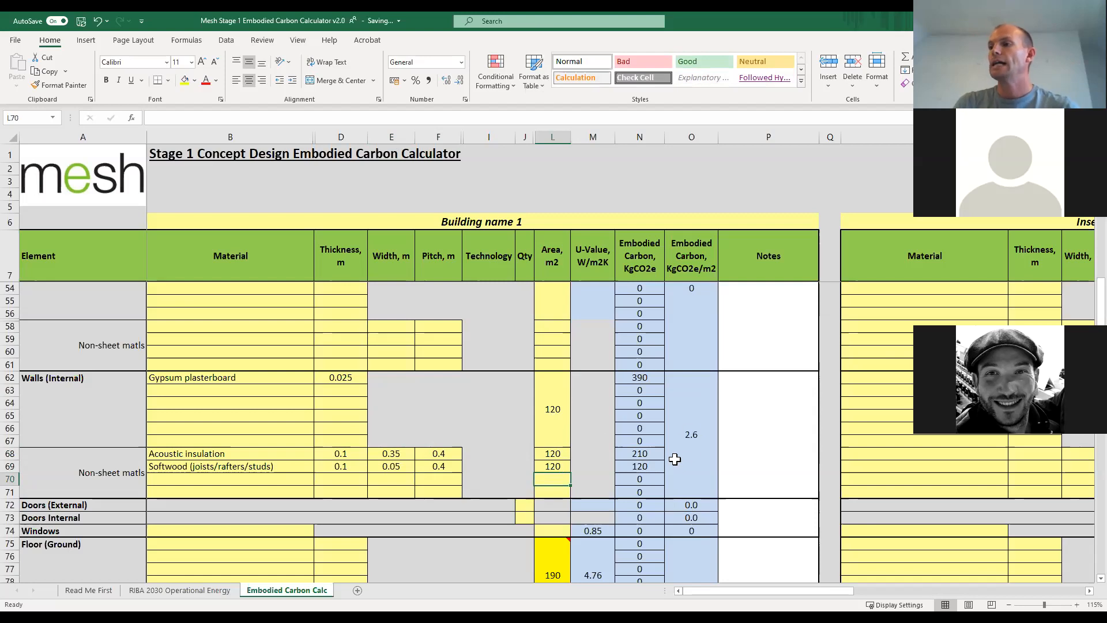
Compare the embodied carbon per m2 of Walls (Internal) with that of Walls (External) Construction type 1.
scroll(676, 456, up, 1)
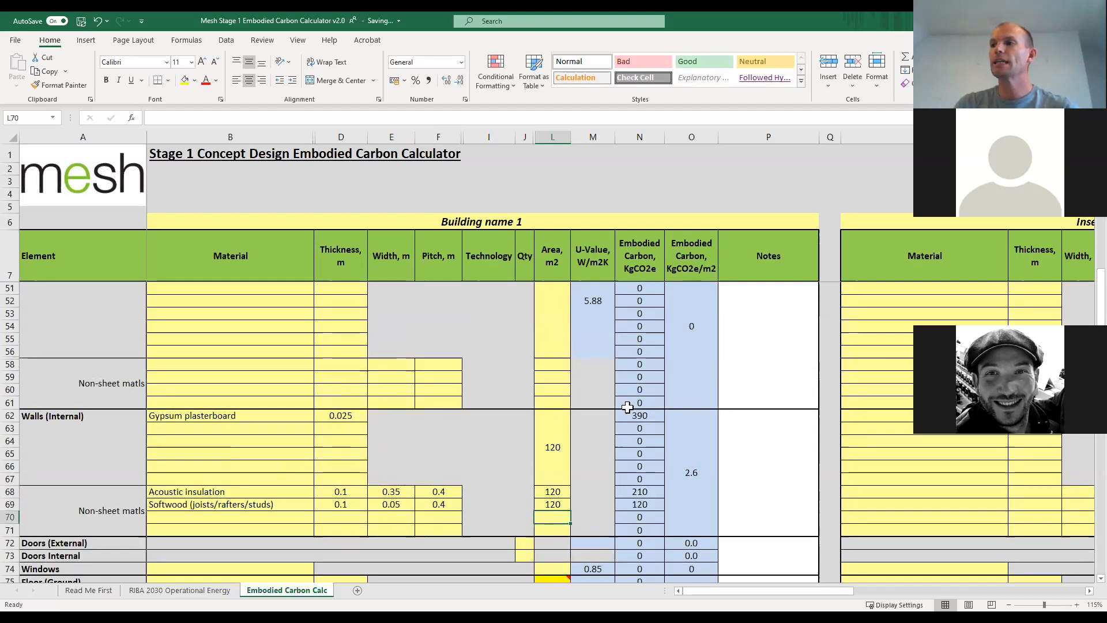
scroll(663, 467, up, 3)
scroll(692, 447, down, 3)
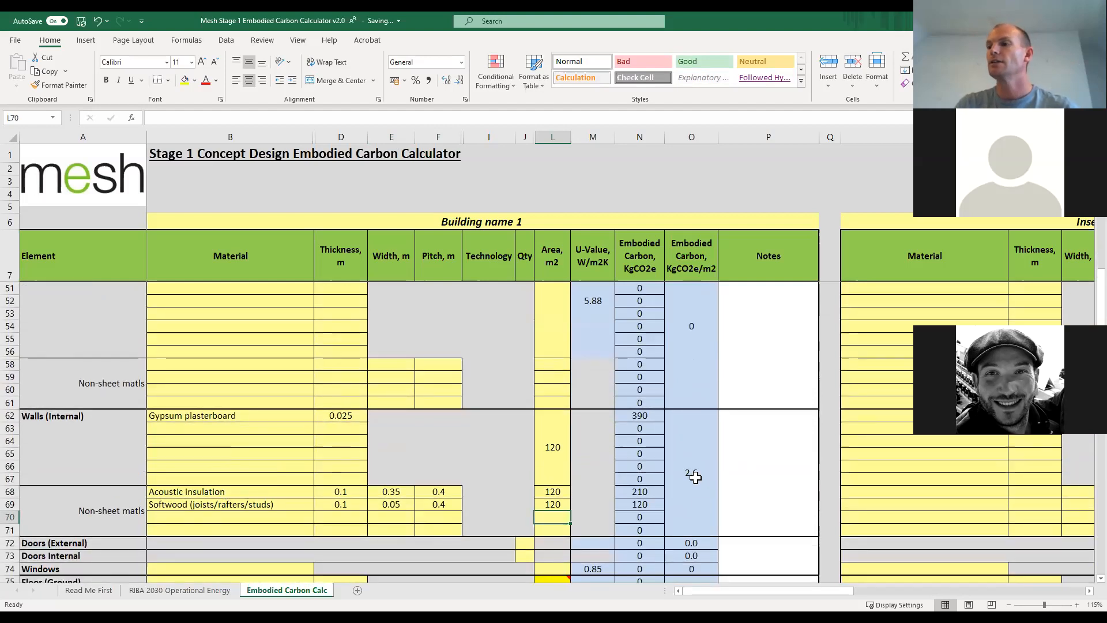
scroll(692, 469, up, 9)
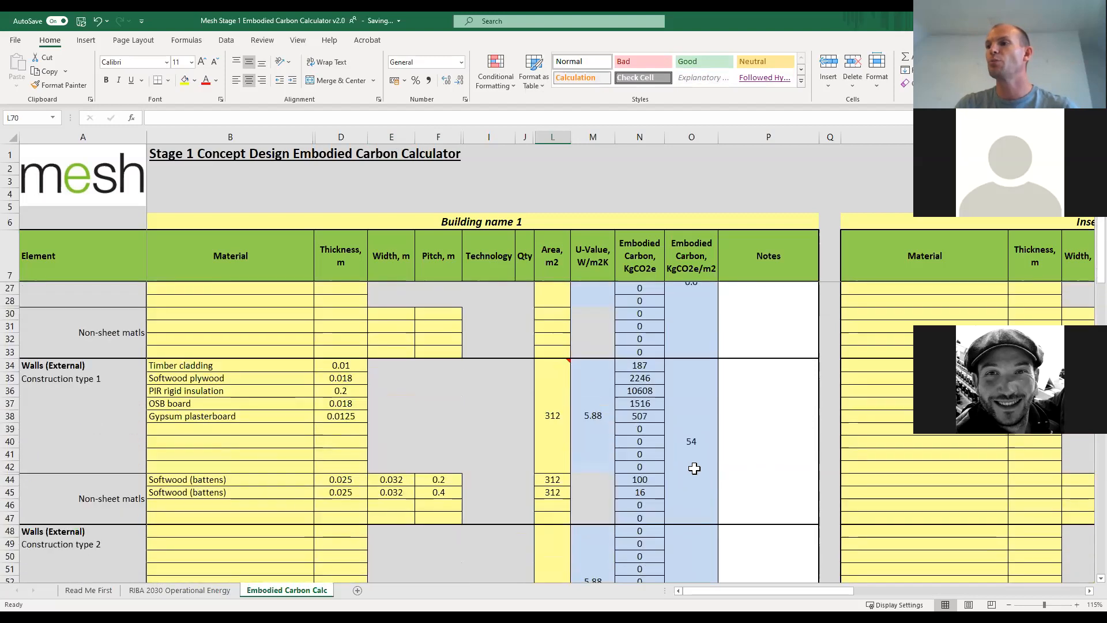
Review the embodied carbon per m2 of the roof and wall elements, the domestic targets and the Concept Design 1 contribution breakdown chart.
scroll(694, 469, up, 2)
scroll(697, 495, down, 1)
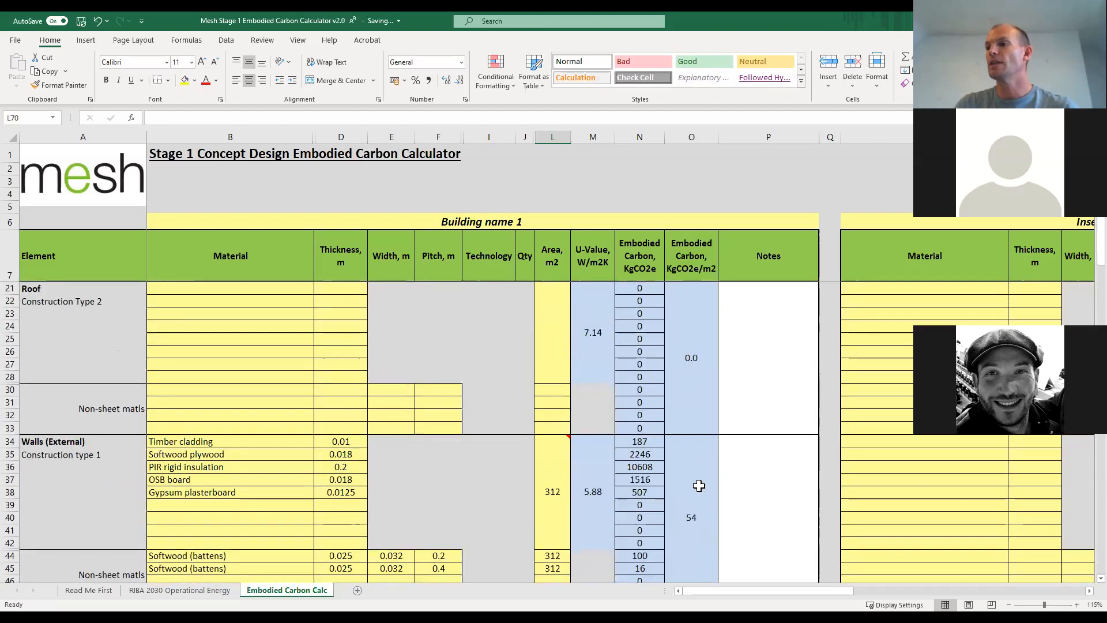
scroll(700, 482, up, 4)
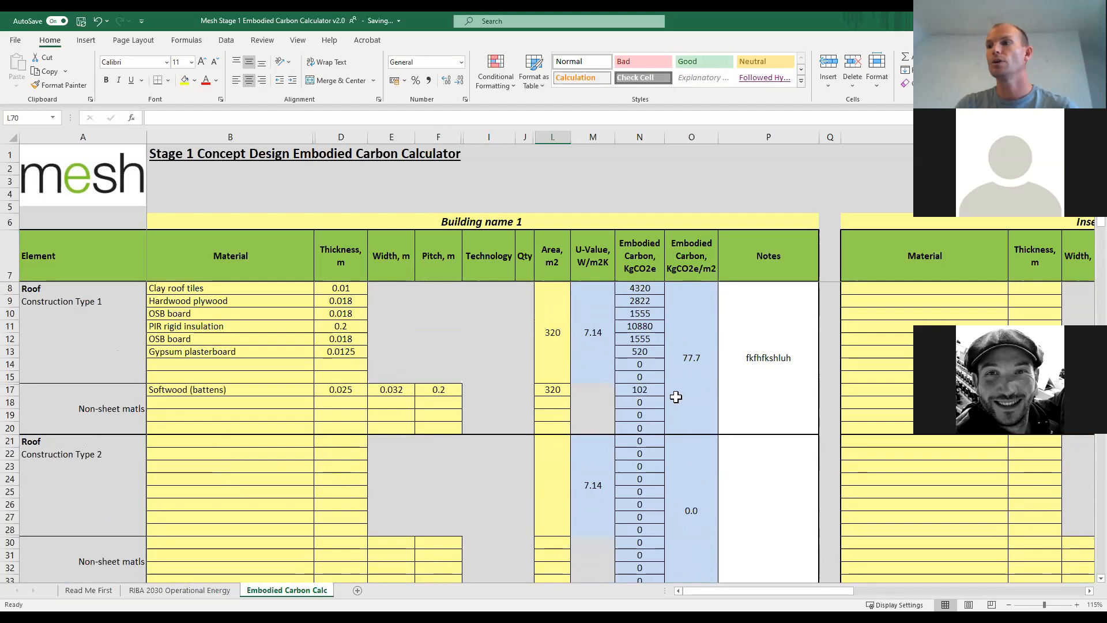
scroll(692, 400, down, 6)
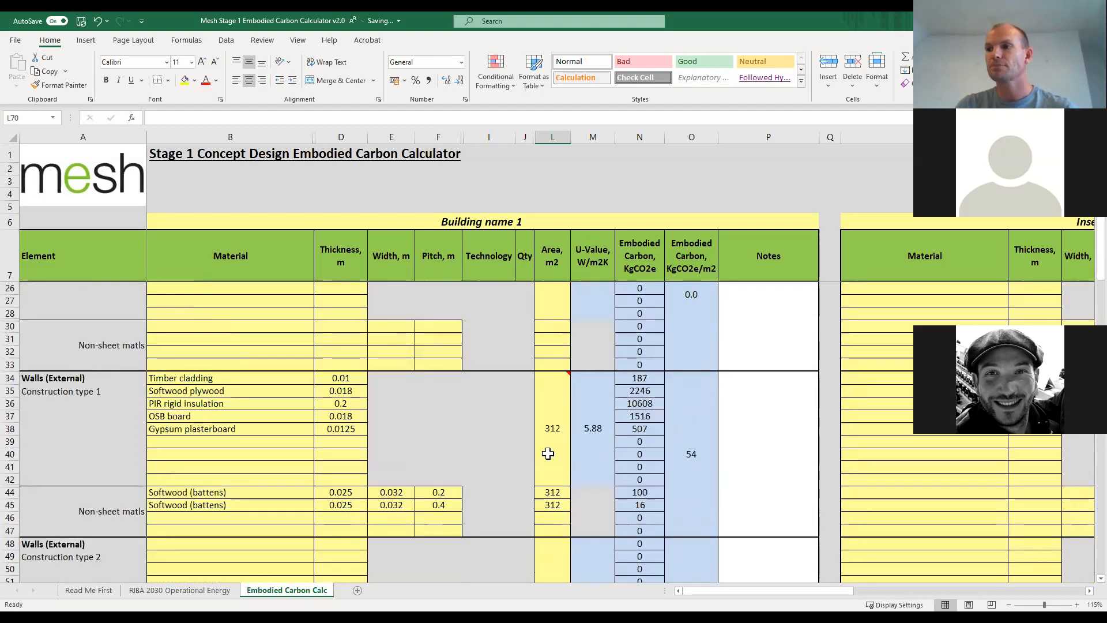
scroll(548, 450, down, 4)
scroll(547, 450, down, 10)
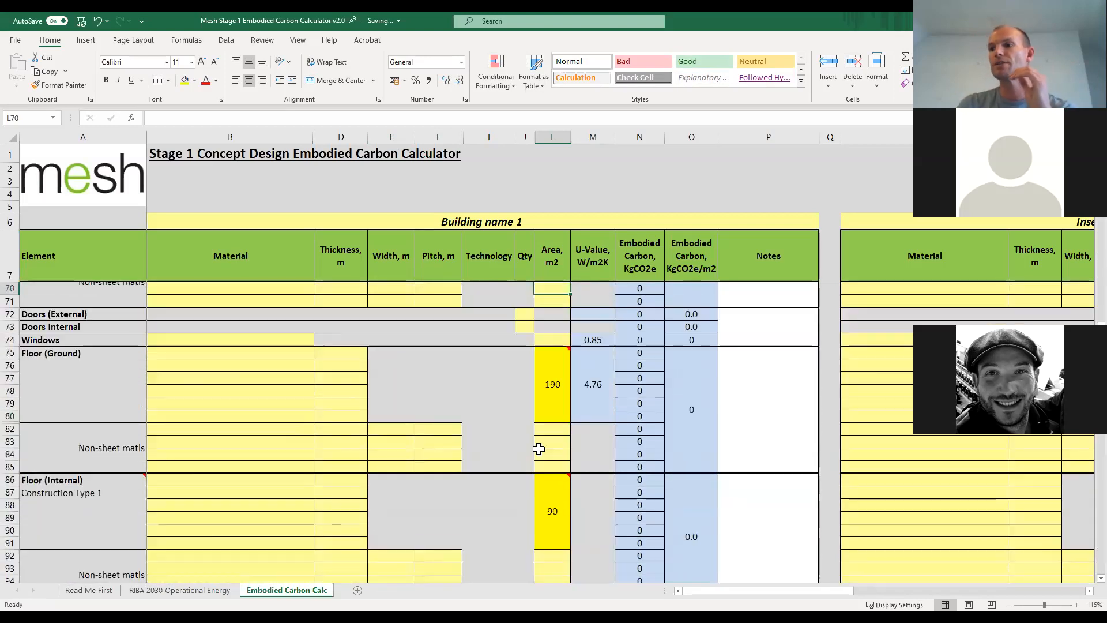
scroll(539, 450, down, 5)
scroll(538, 450, down, 7)
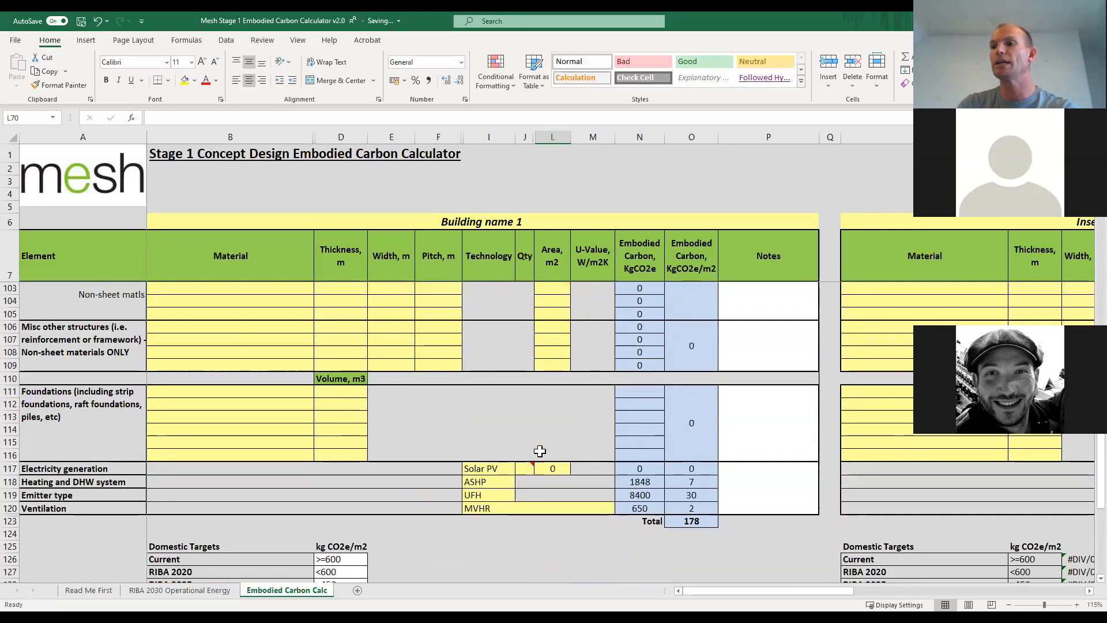
scroll(538, 454, down, 5)
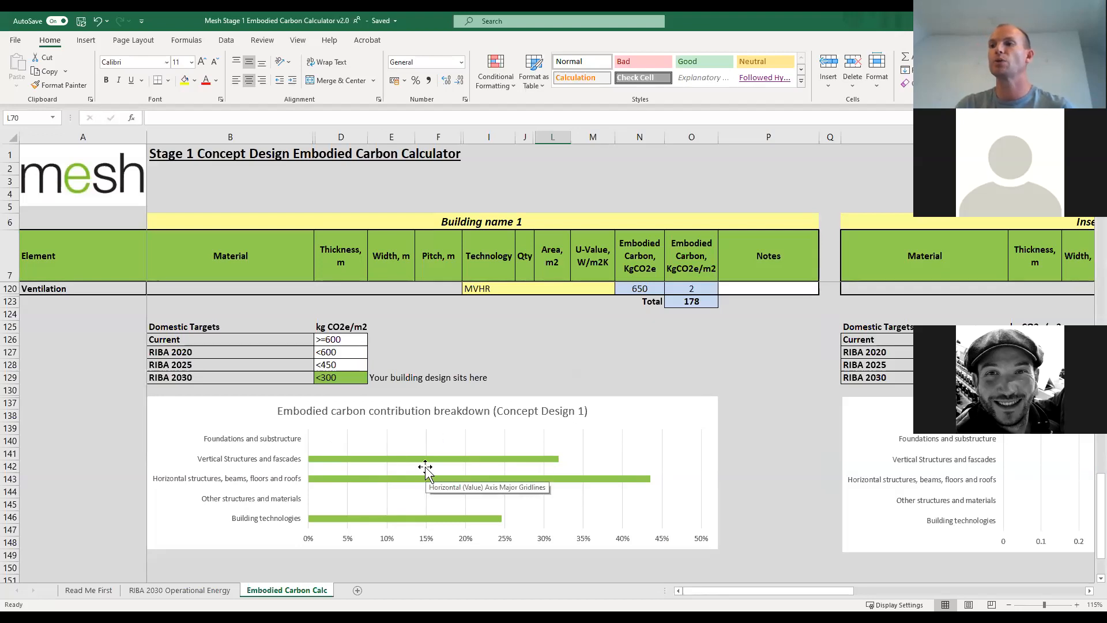
scroll(426, 466, up, 10)
scroll(427, 467, up, 11)
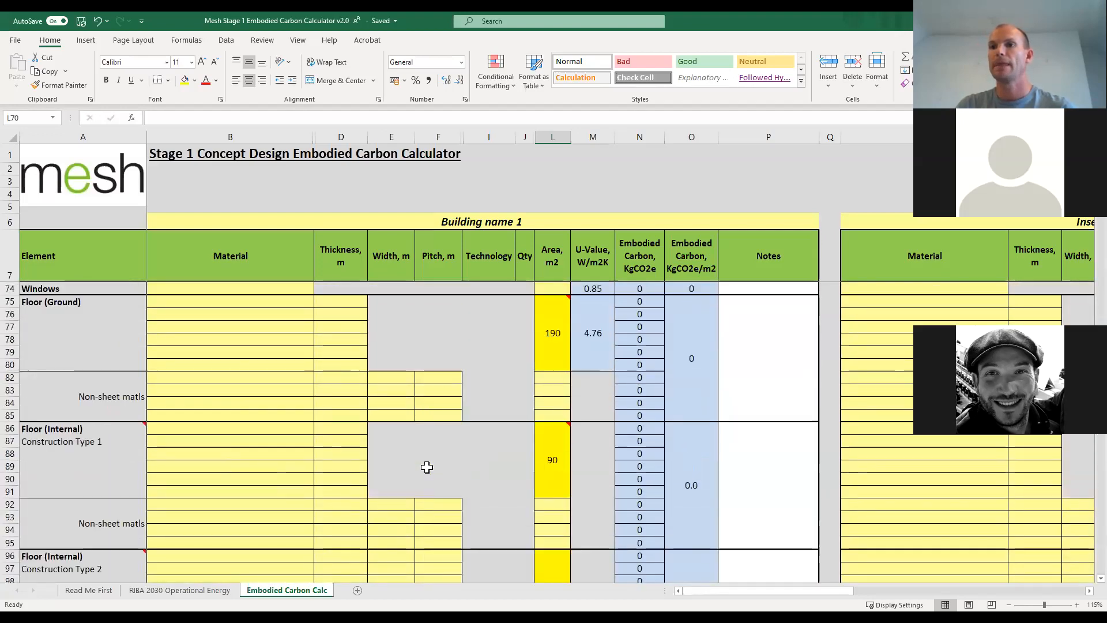
scroll(432, 461, up, 3)
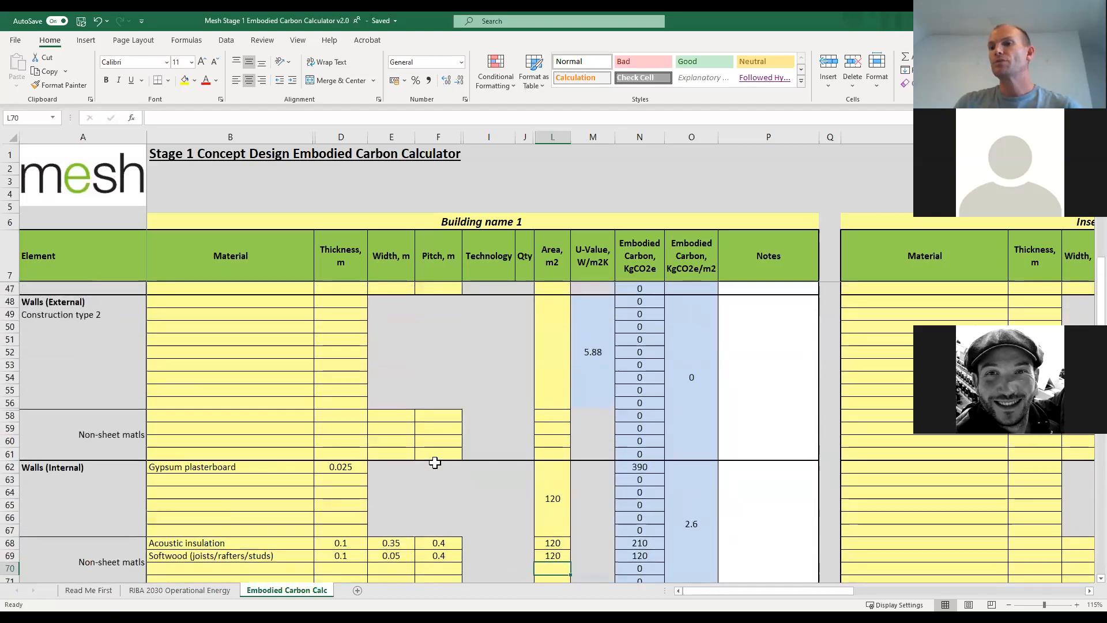
scroll(375, 459, down, 5)
scroll(316, 457, down, 1)
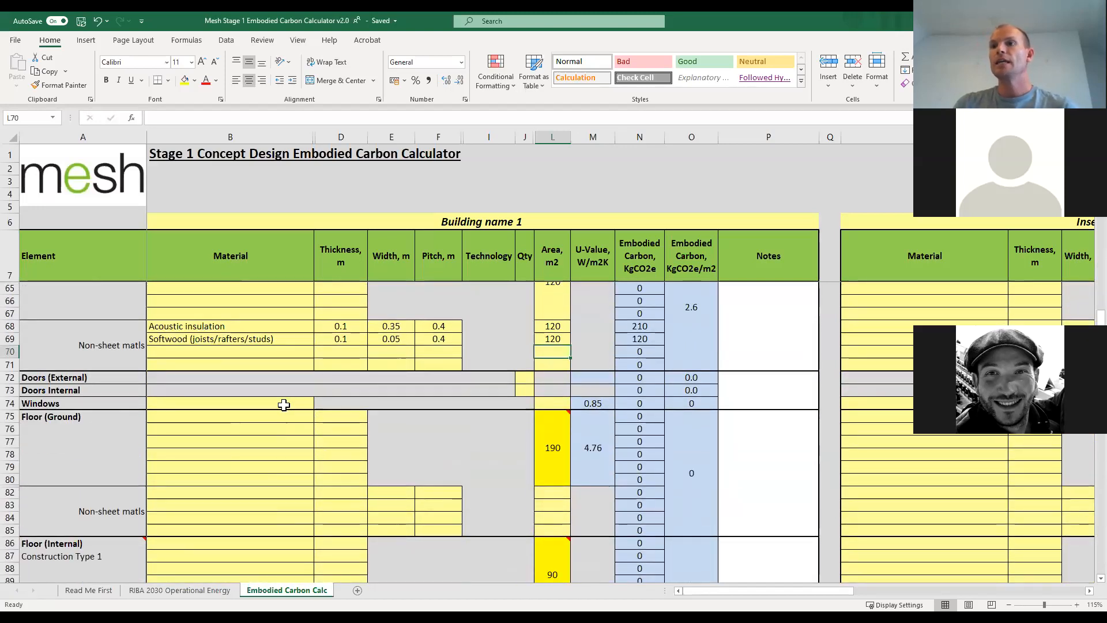
Enter quantities of 2 for Doors (External) and 10 for Doors Internal.
scroll(284, 402, up, 2)
scroll(283, 403, down, 3)
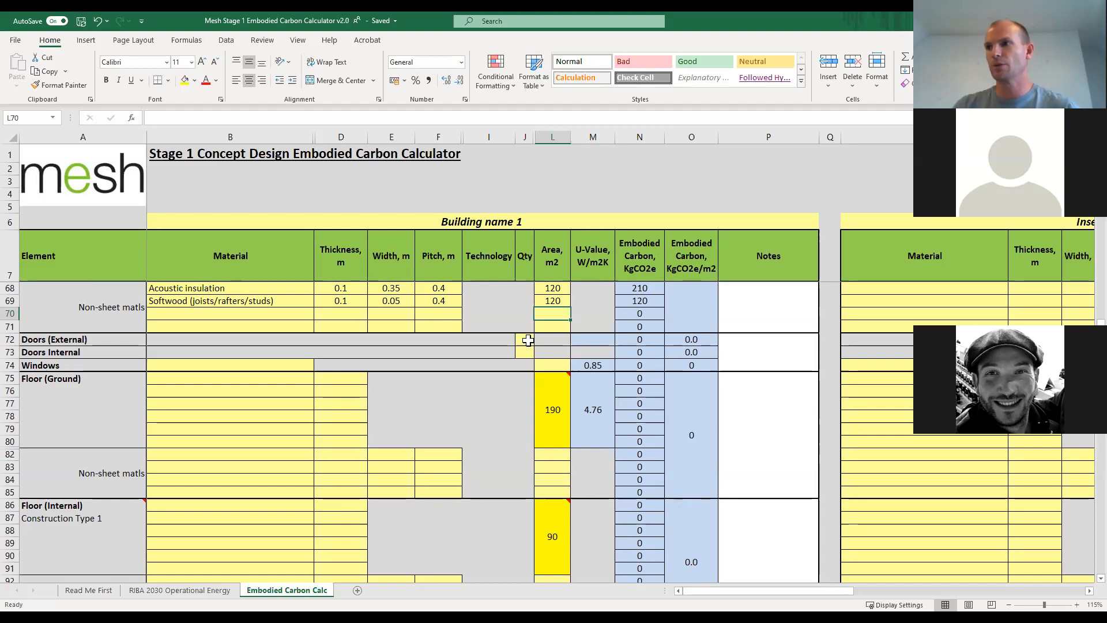
click(524, 341)
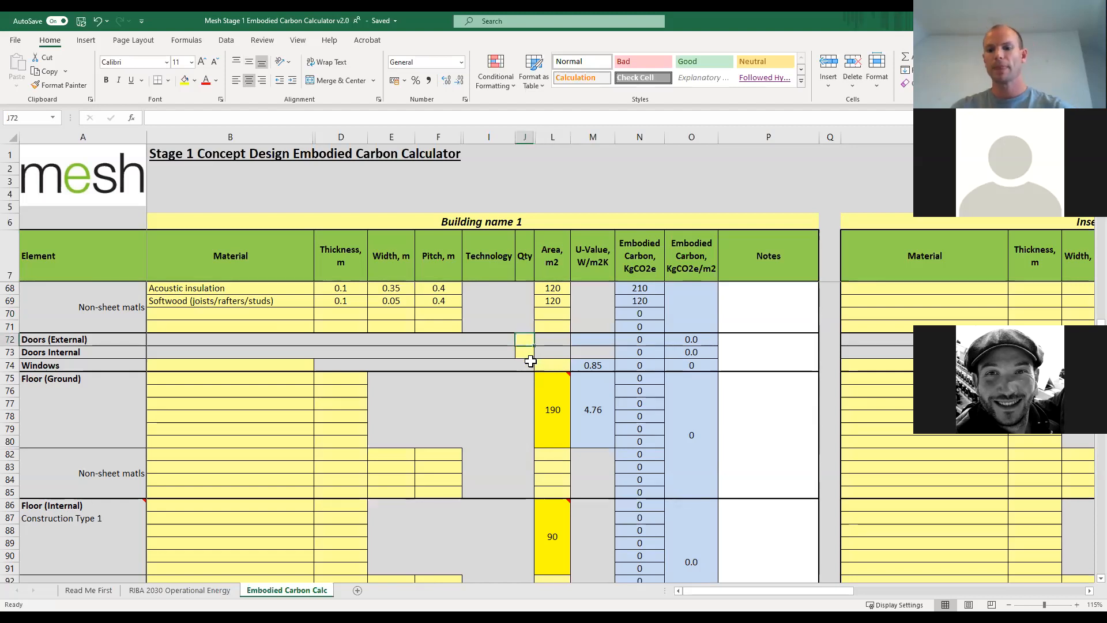
text(2)
key(Return)
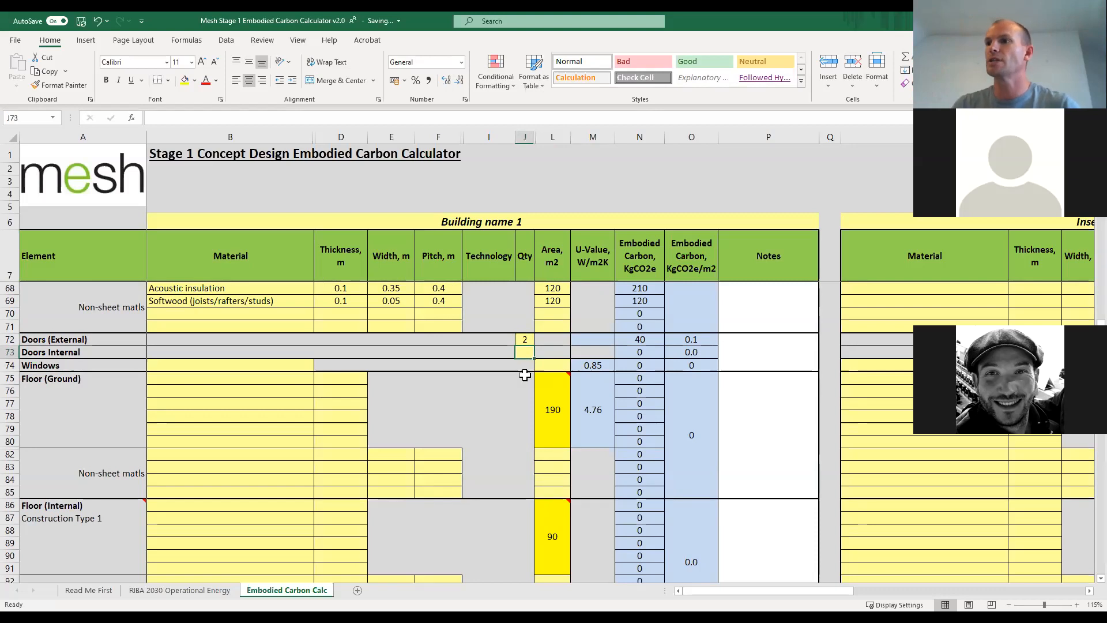
text(10)
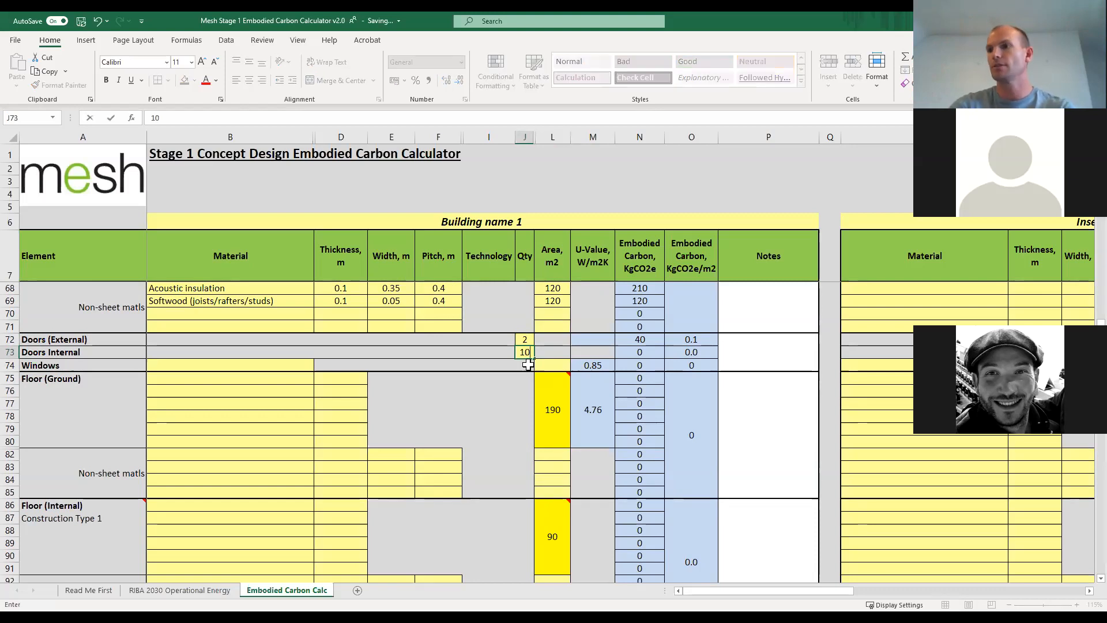
key(Return)
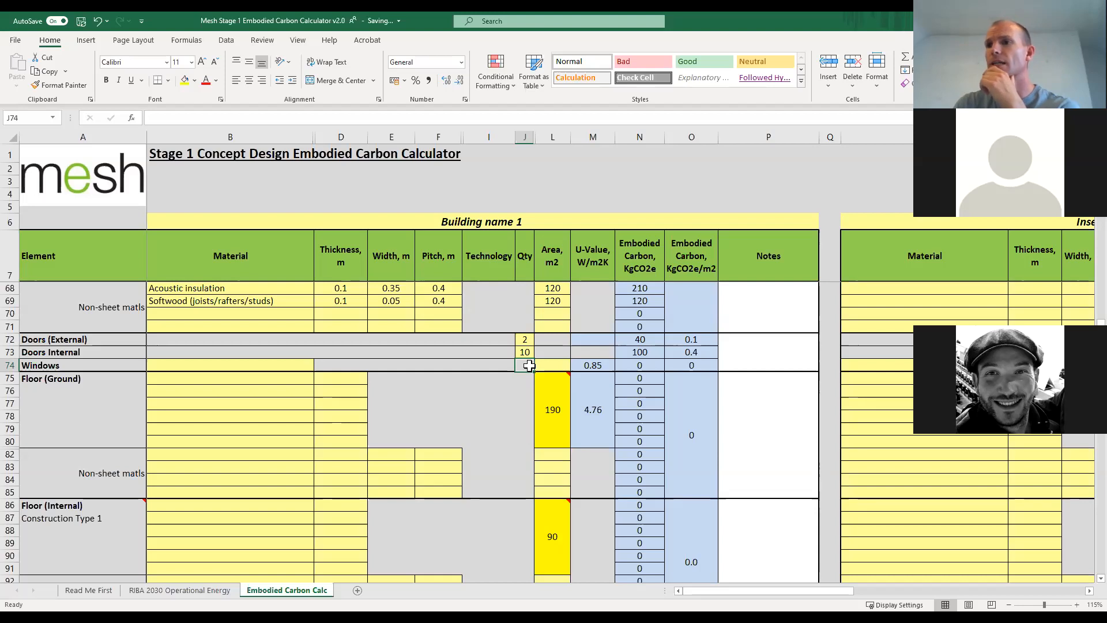
Set the Windows material to Glazing Triple (Wood frame) with an area of 73 m2.
click(291, 365)
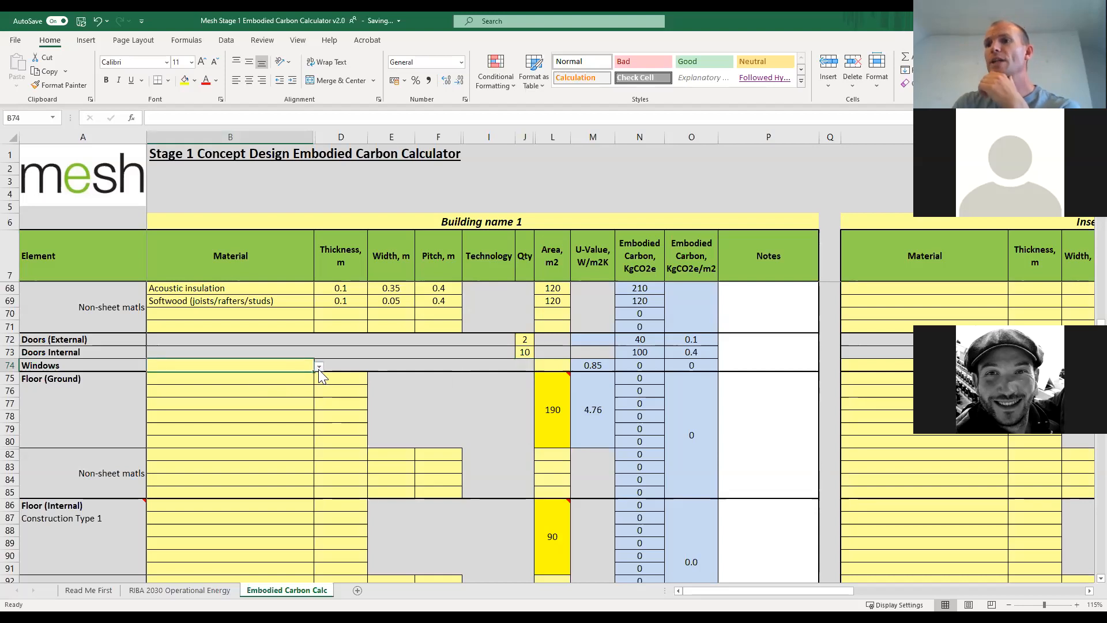
click(320, 368)
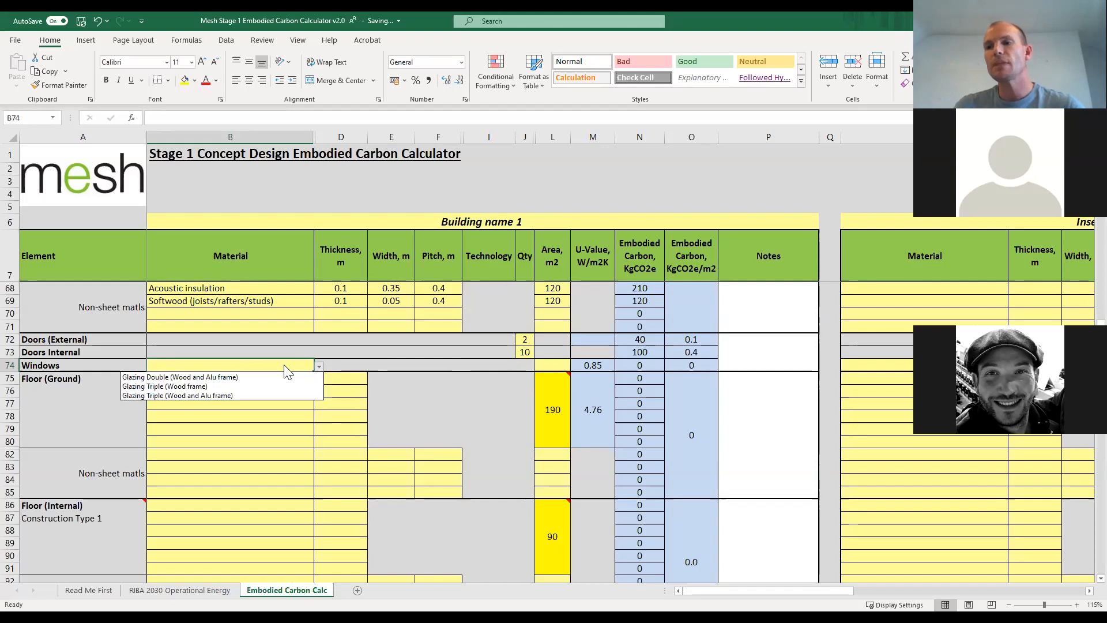
click(236, 389)
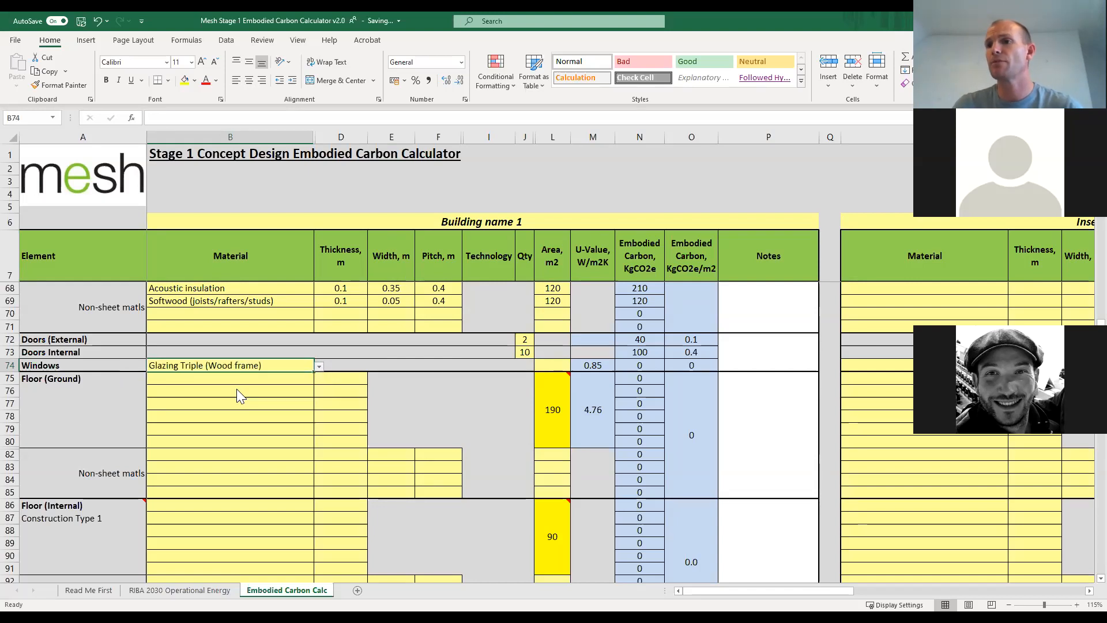
click(561, 365)
text(73)
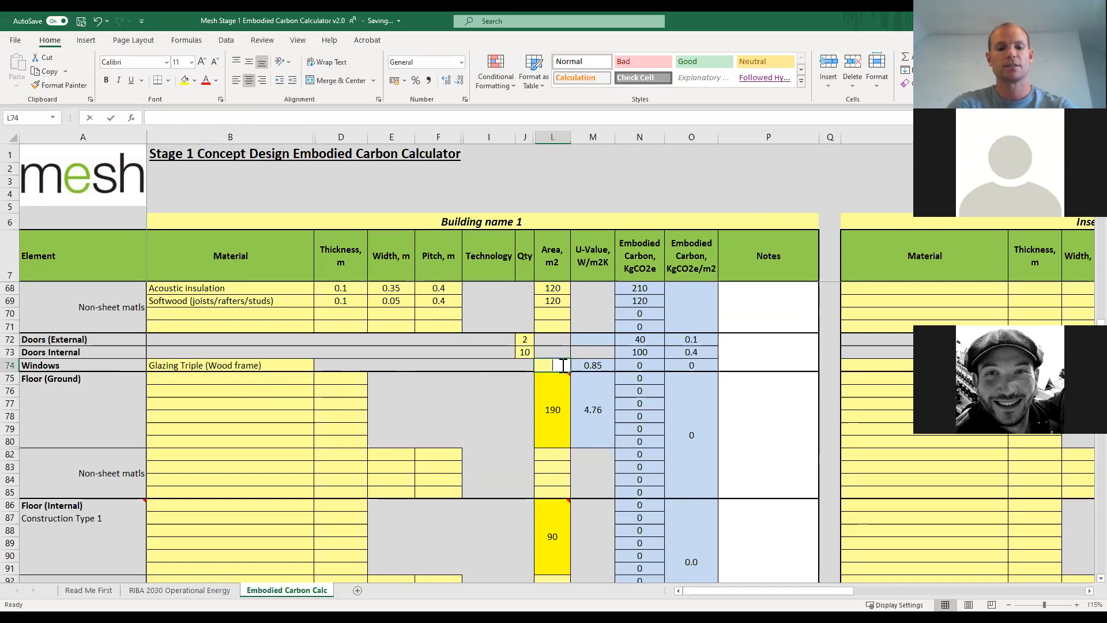
key(Return)
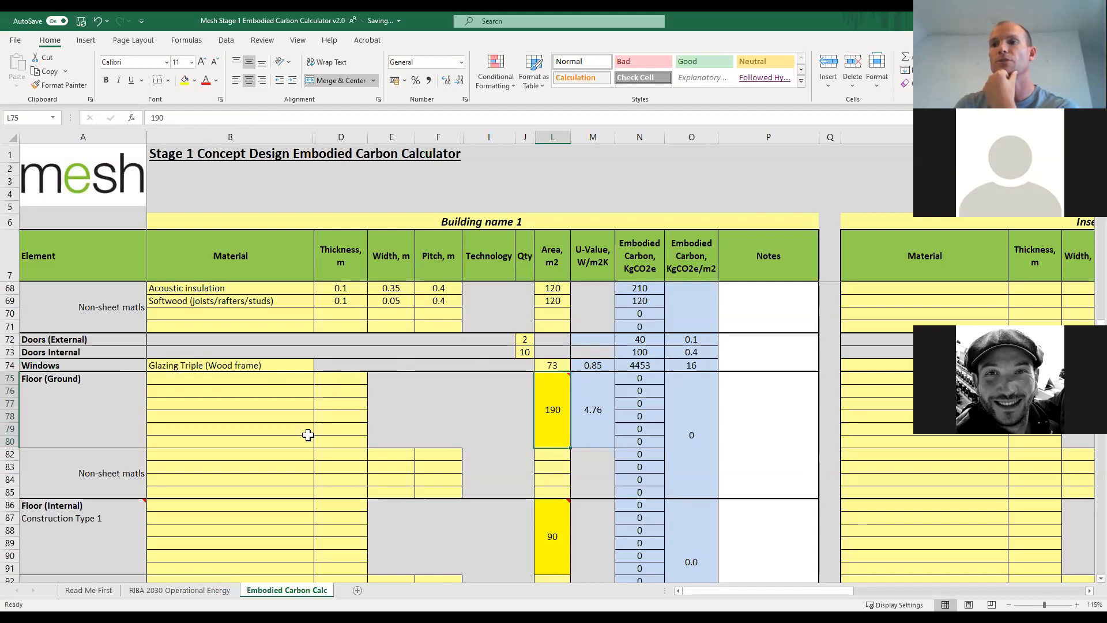
Choose Hardcore (Type 1) Recycled and EPS insulation as the first two materials of Floor (Ground).
scroll(308, 434, down, 2)
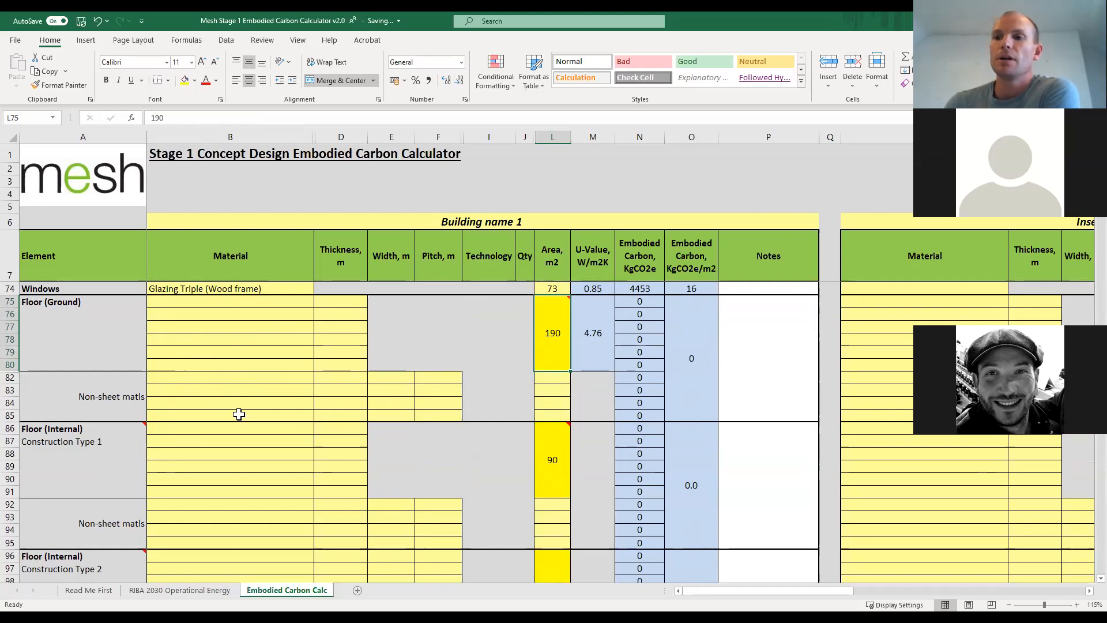
scroll(241, 398, down, 6)
scroll(238, 417, down, 2)
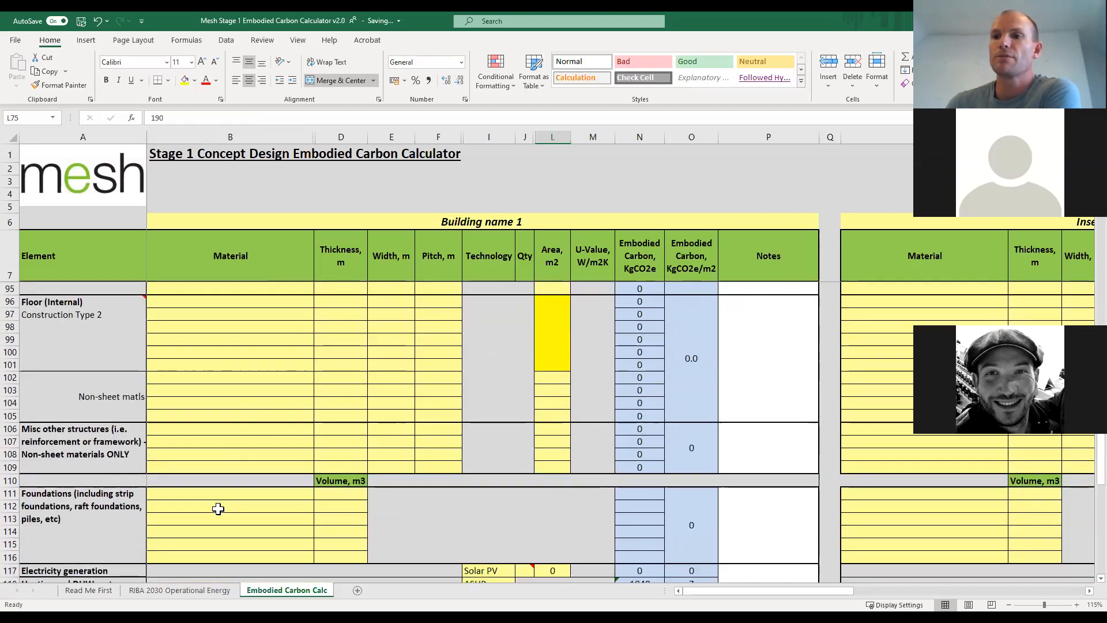
scroll(249, 449, up, 5)
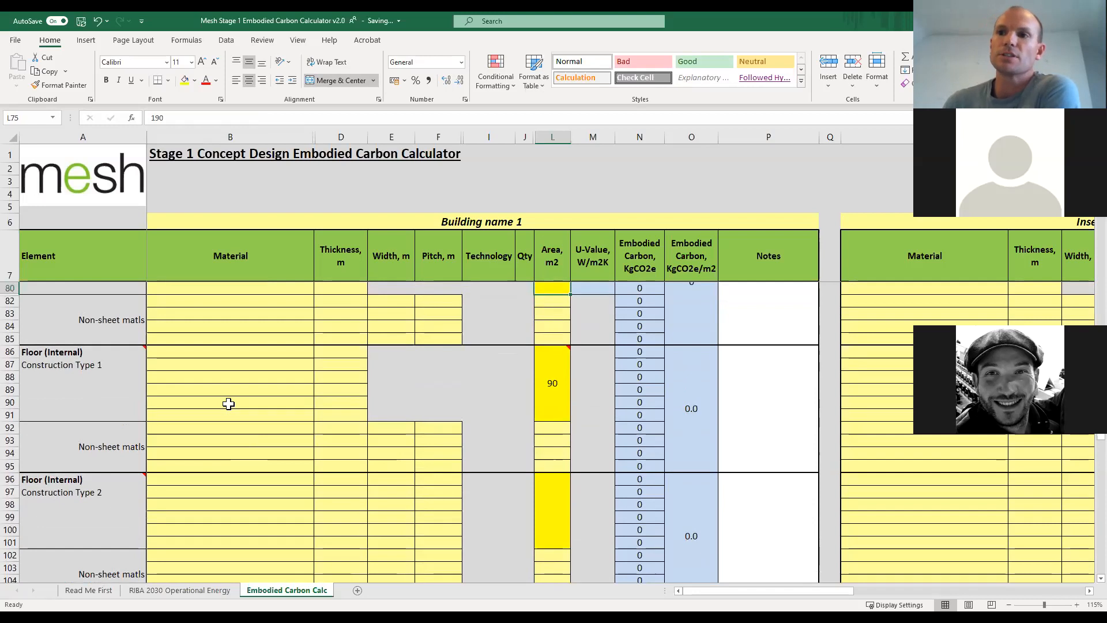
scroll(228, 404, up, 3)
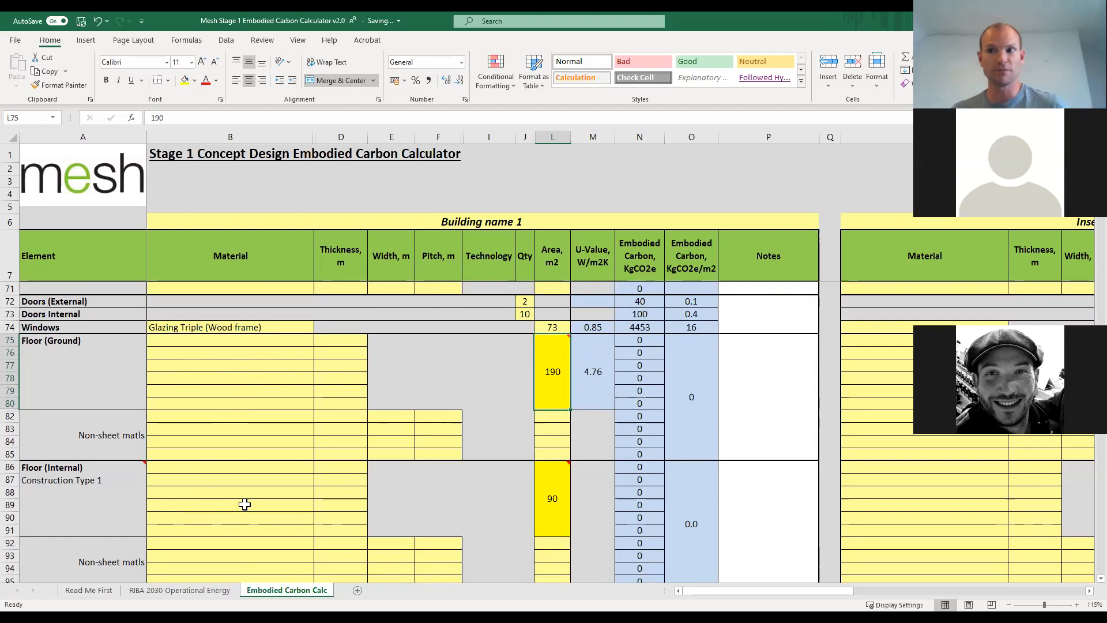
click(305, 341)
click(318, 341)
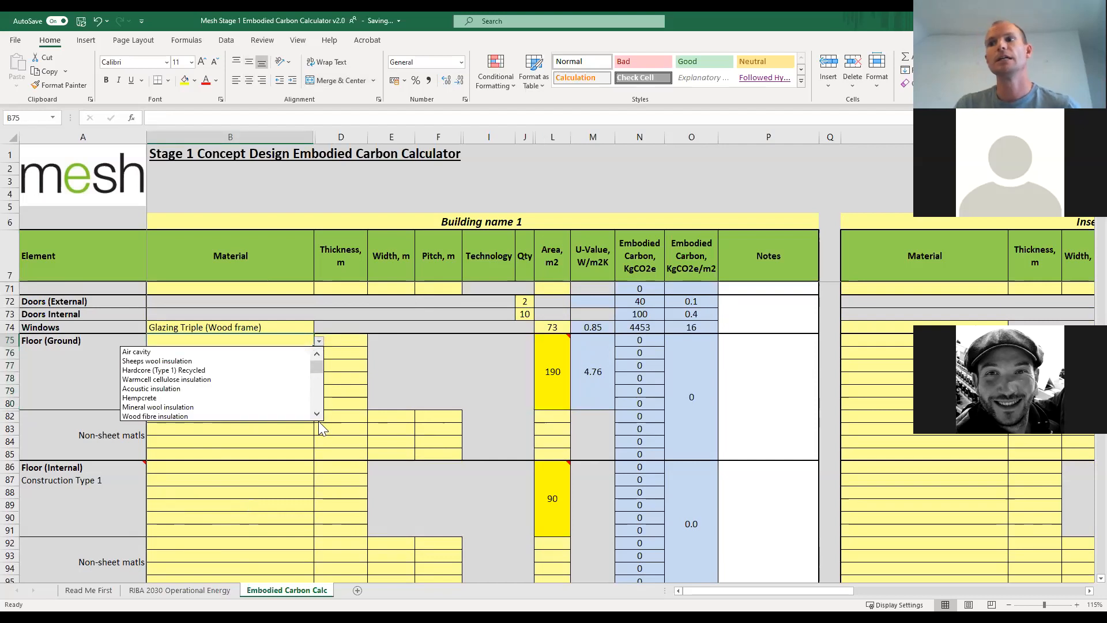
click(231, 371)
click(295, 357)
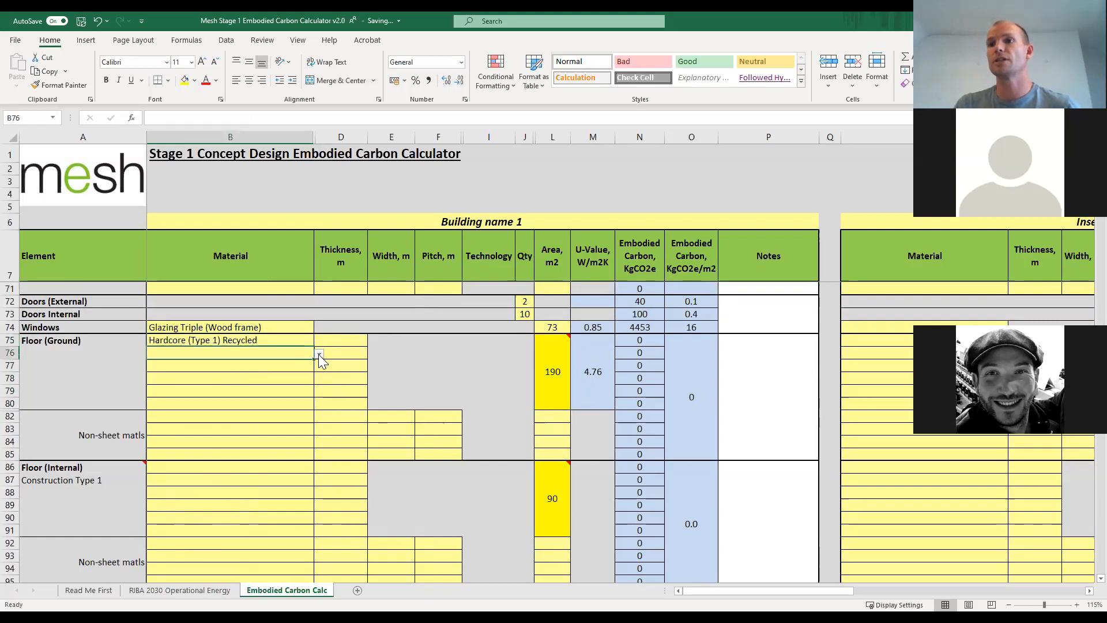
click(319, 354)
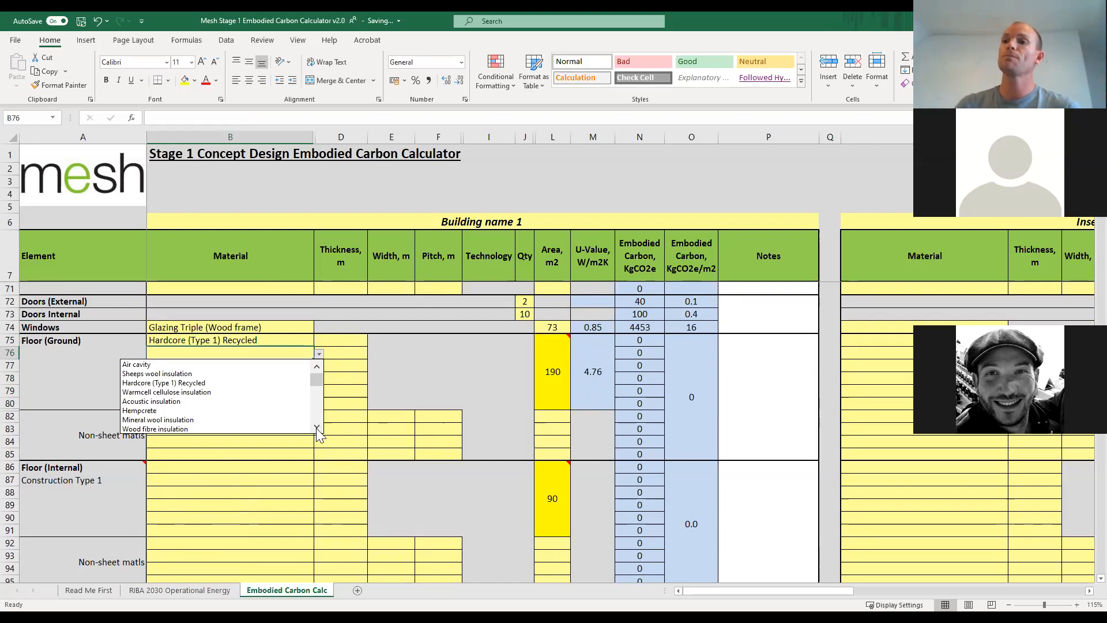
scroll(317, 429, down, 3)
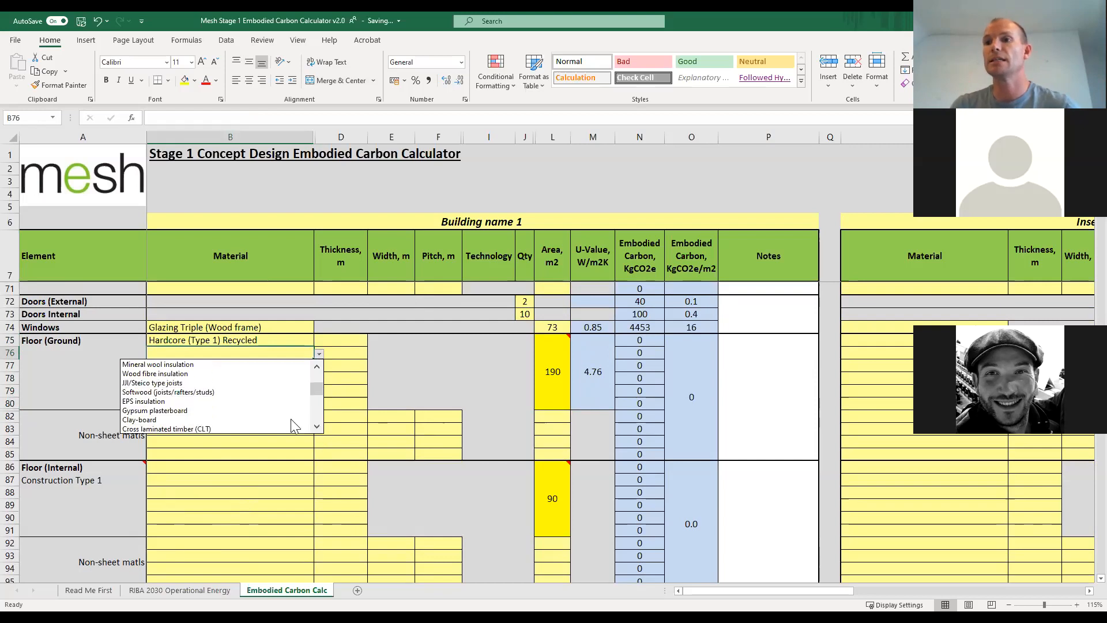
click(214, 397)
Choose Concrete (Steel rebar reinforced) as the third material of Floor (Ground).
click(310, 364)
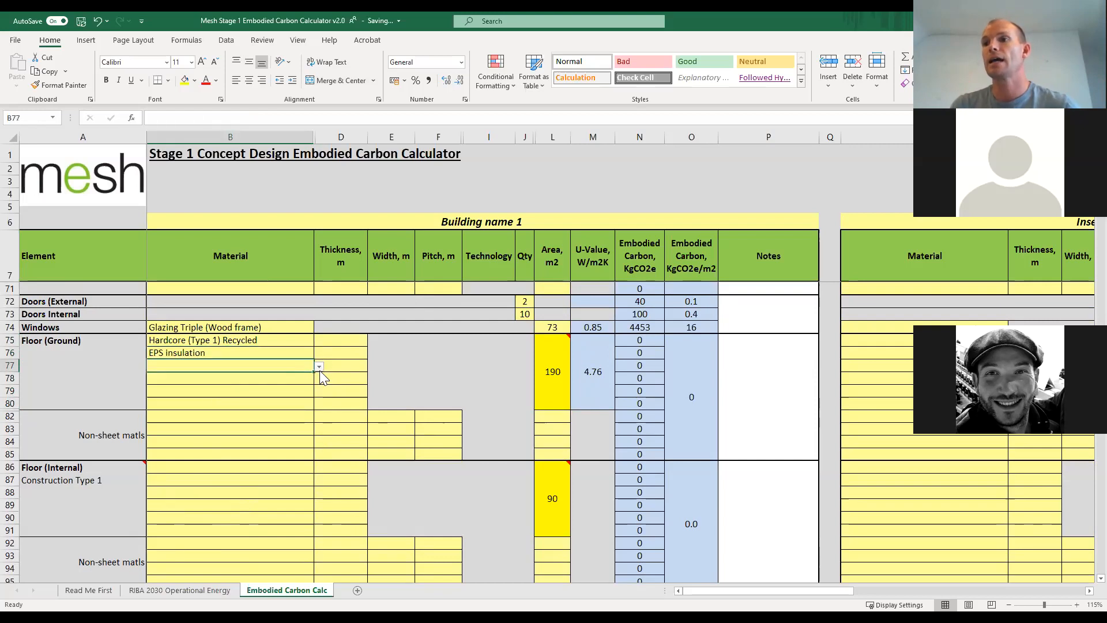
click(319, 366)
scroll(317, 440, down, 8)
scroll(317, 439, down, 4)
scroll(317, 439, down, 2)
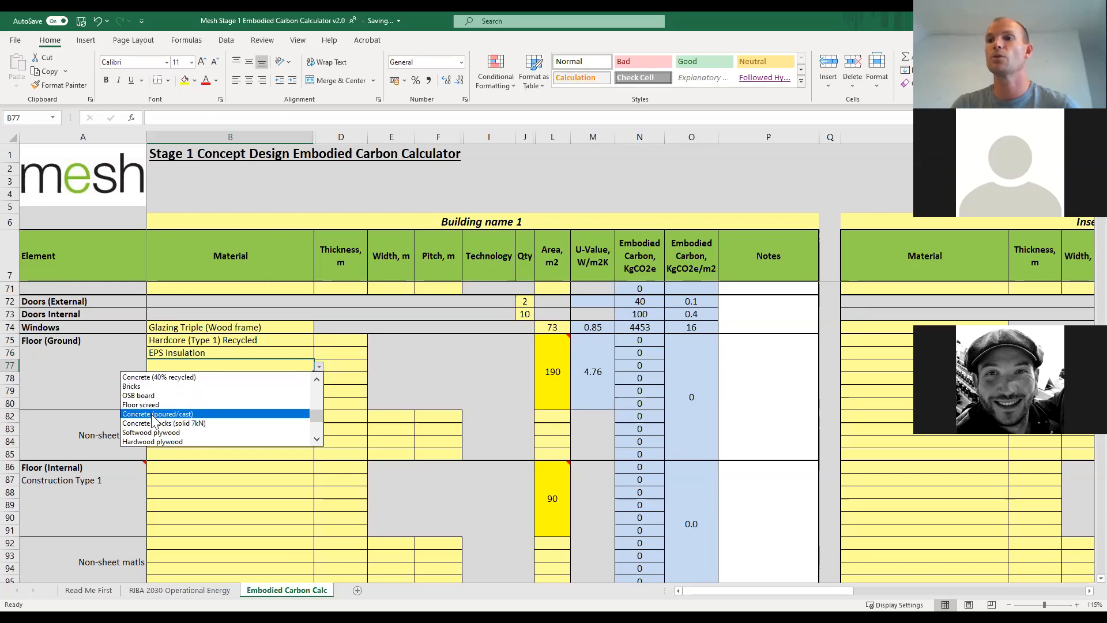
scroll(317, 440, down, 3)
click(316, 438)
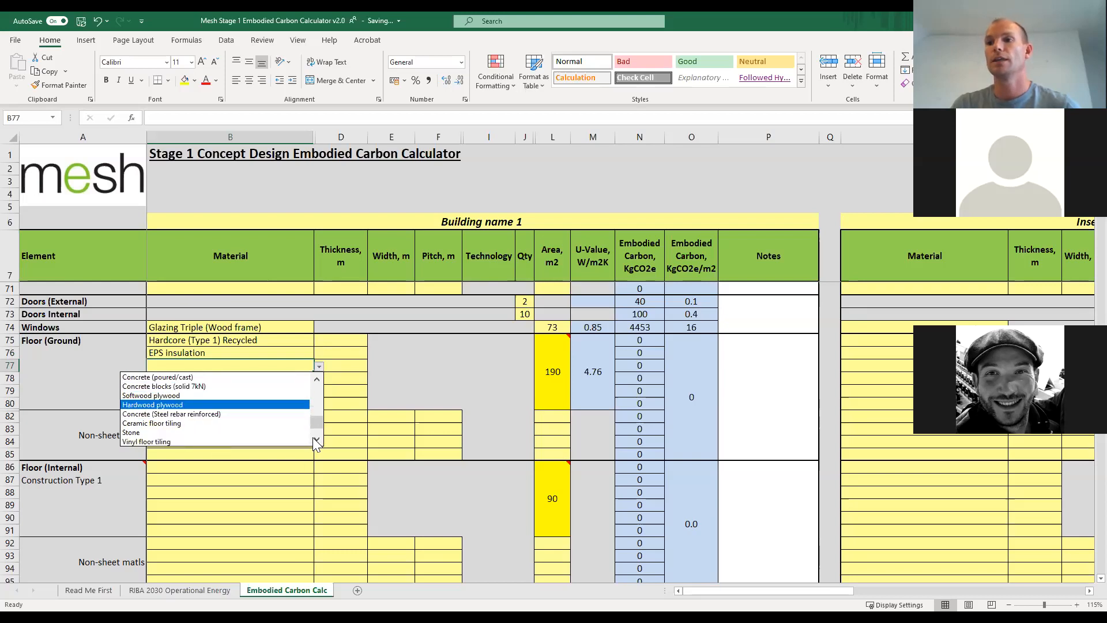
click(211, 414)
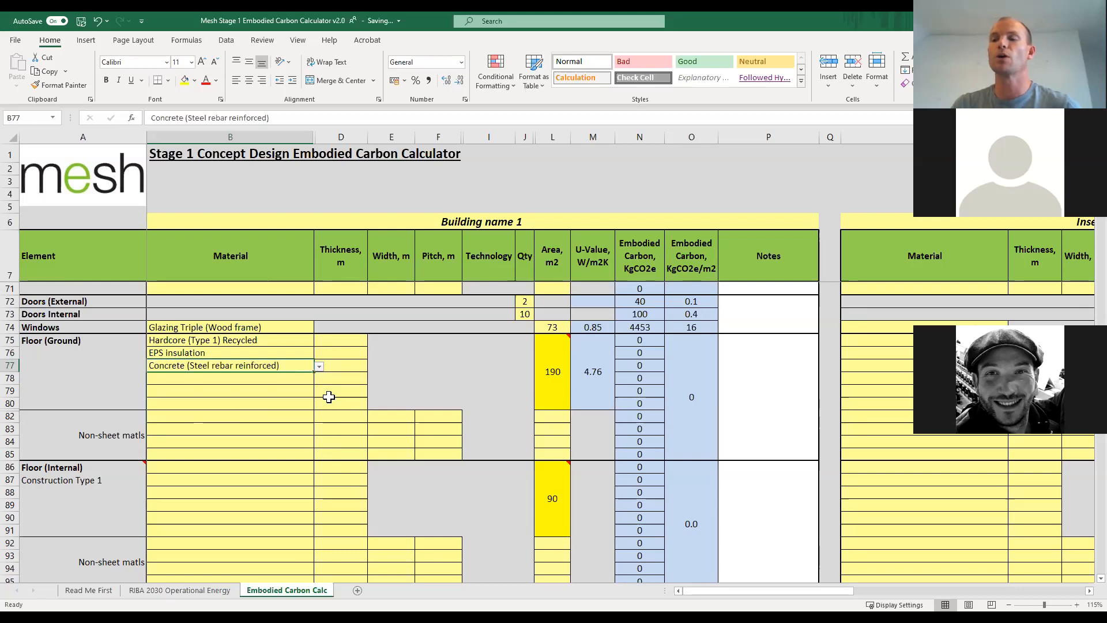
Set the Floor (Ground) thicknesses to 0.2 m for Hardcore (Type 1) Recycled and 0.3 m for EPS insulation.
click(334, 343)
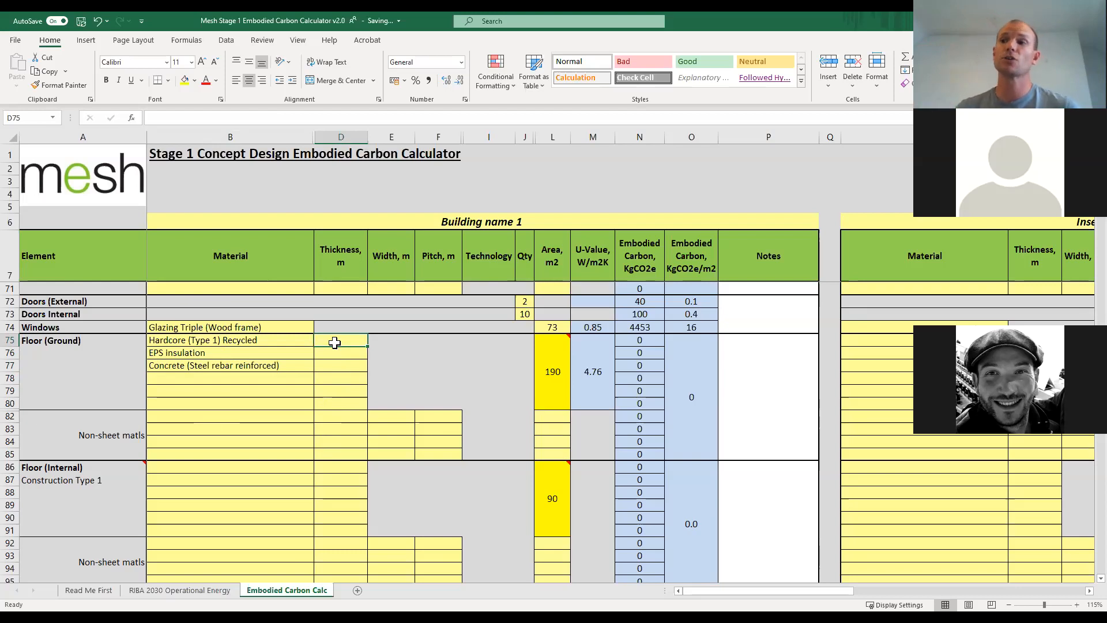
scroll(255, 461, down, 3)
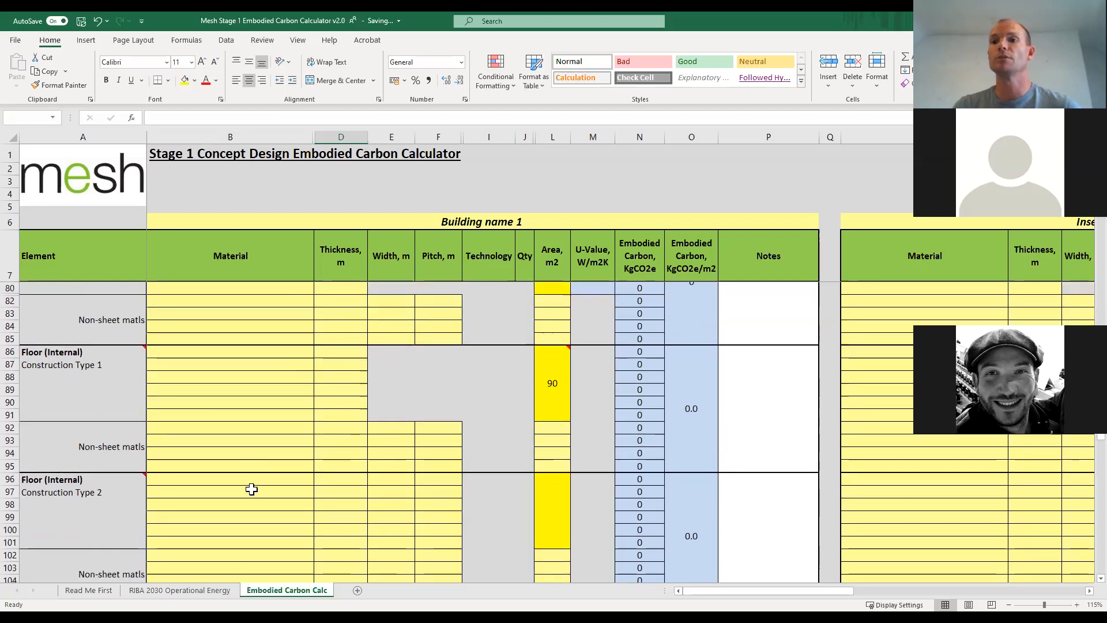
scroll(251, 489, down, 6)
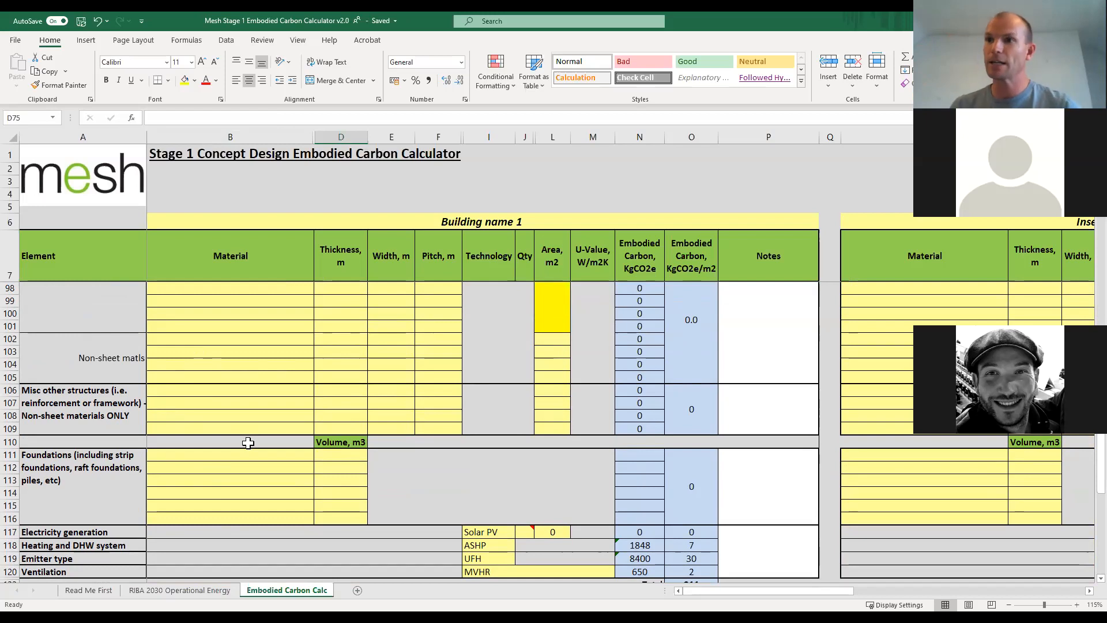
scroll(248, 422, up, 7)
scroll(247, 422, up, 3)
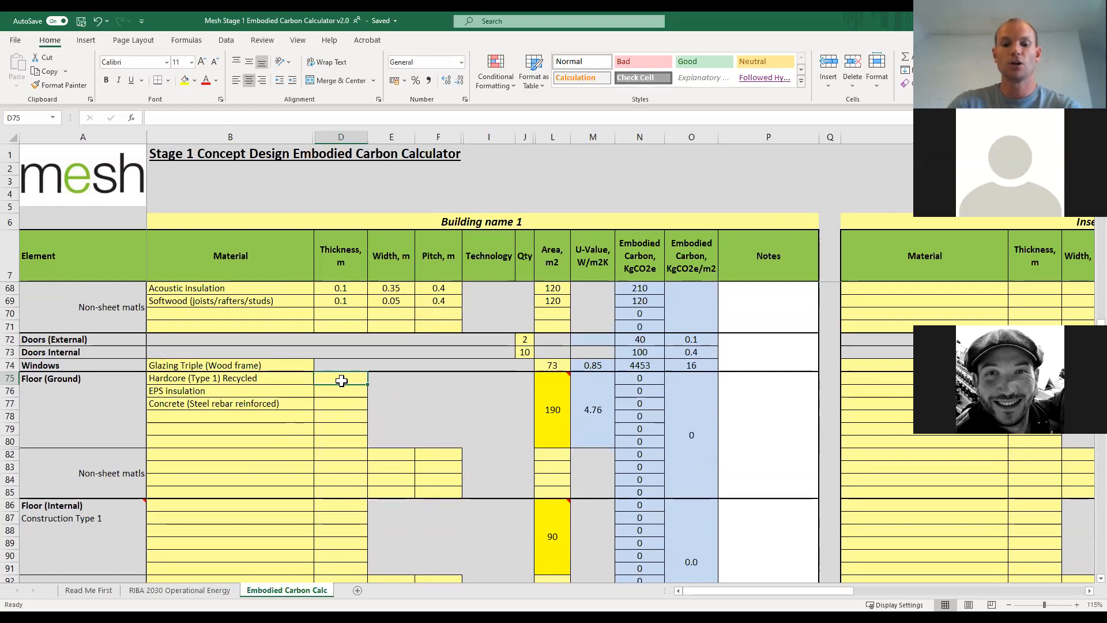
text(0.1)
key(Return)
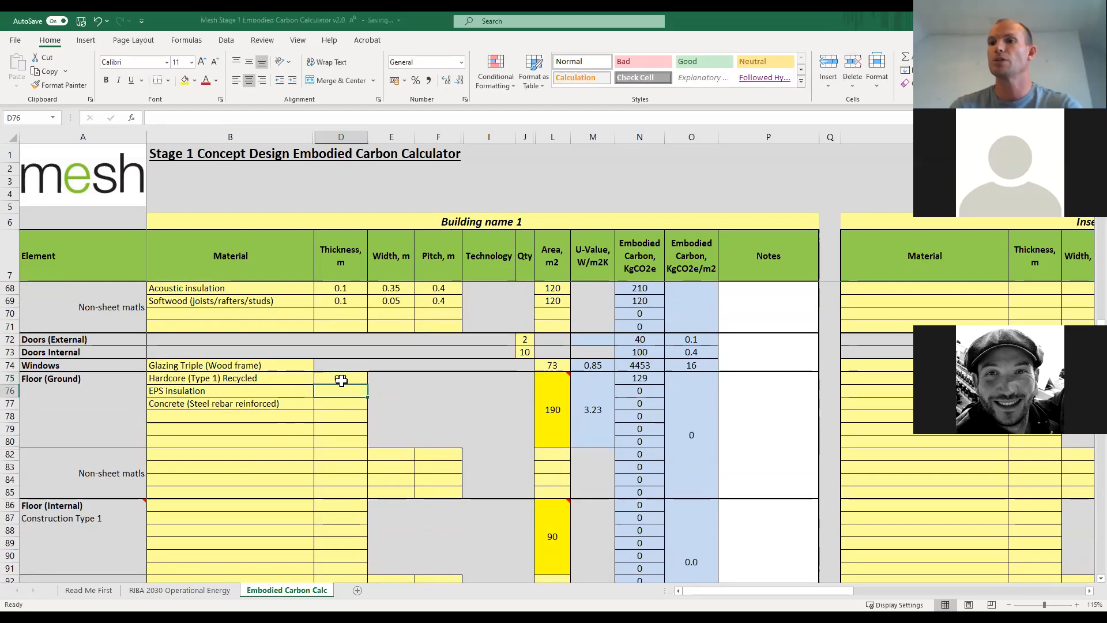
key(Return)
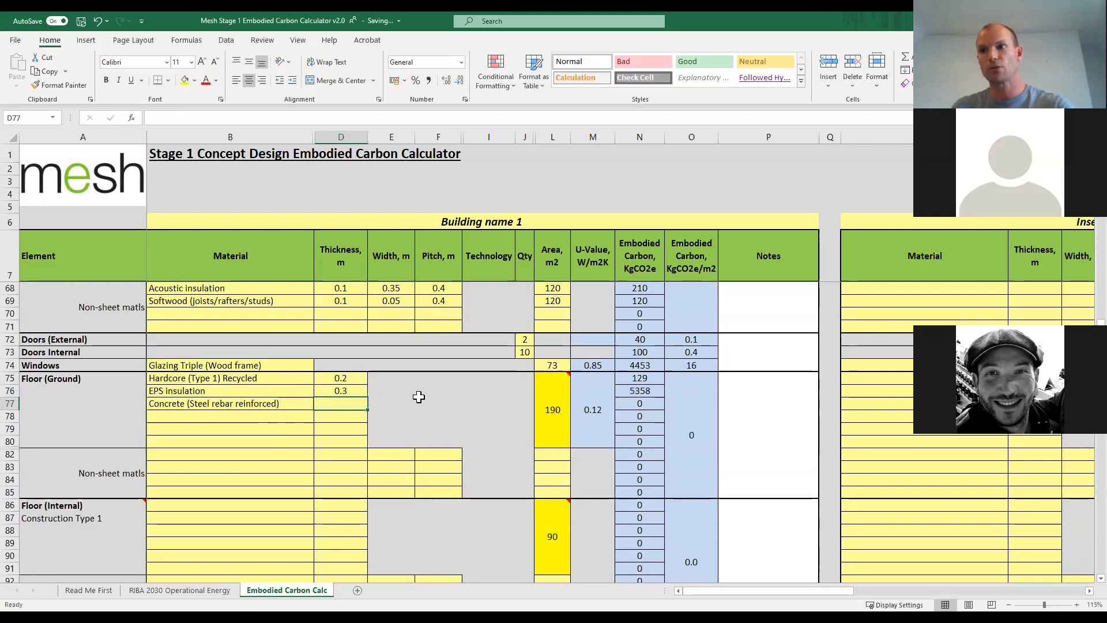
Set the ground floor's Concrete (Steel rebar reinforced) thickness to 0.125 m and check its embodied carbon.
text(0.0125)
key(BackSpace)
key(BackSpace)
key(BackSpace)
key(BackSpace)
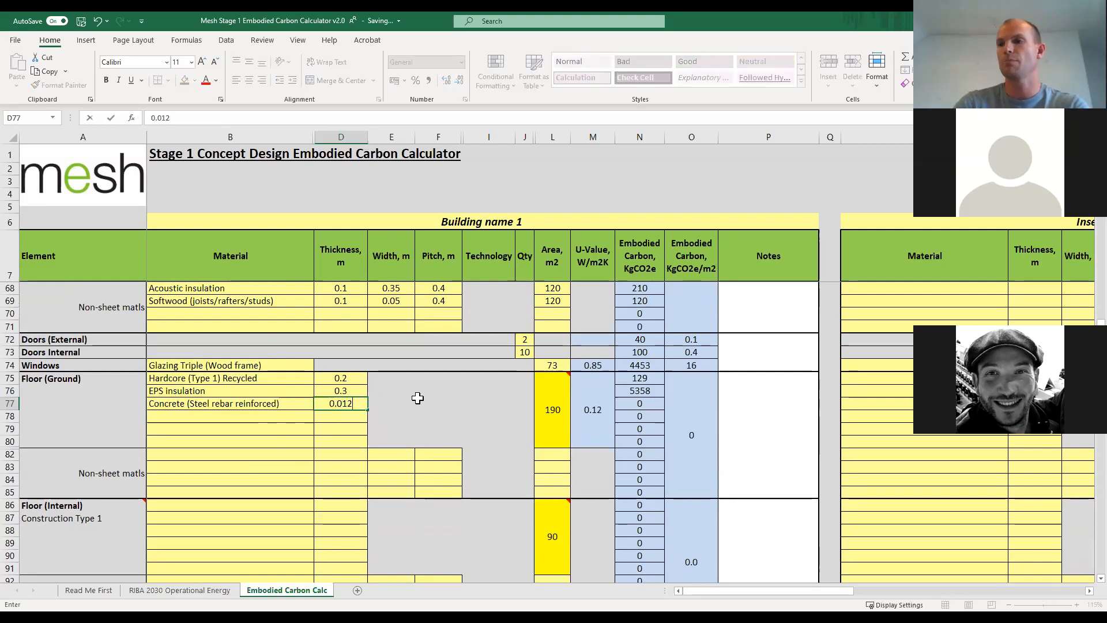
text(125)
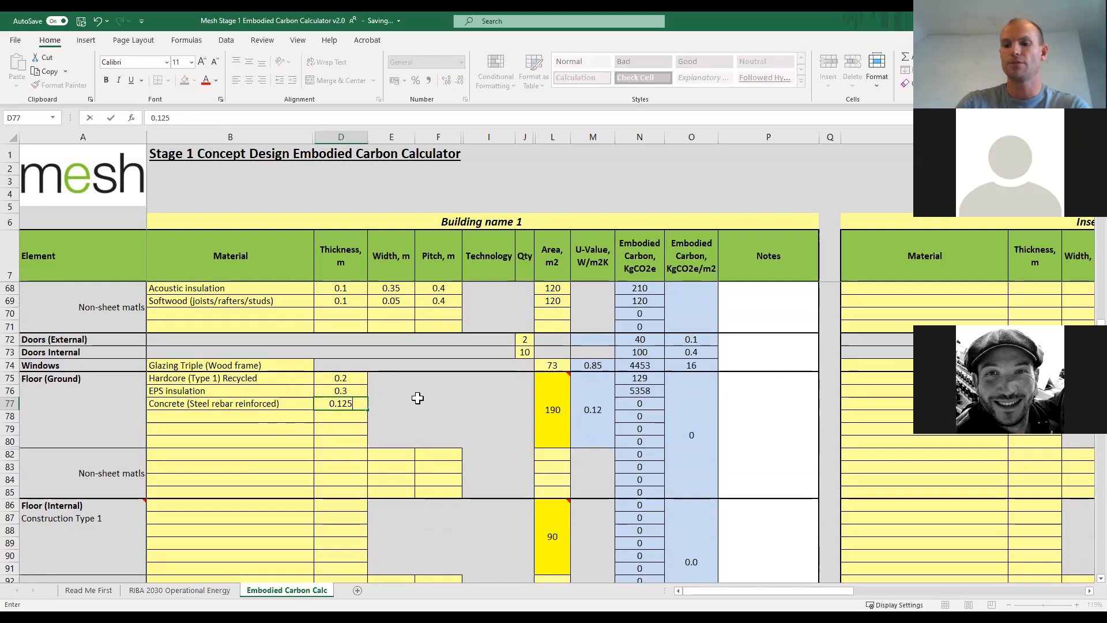
key(Return)
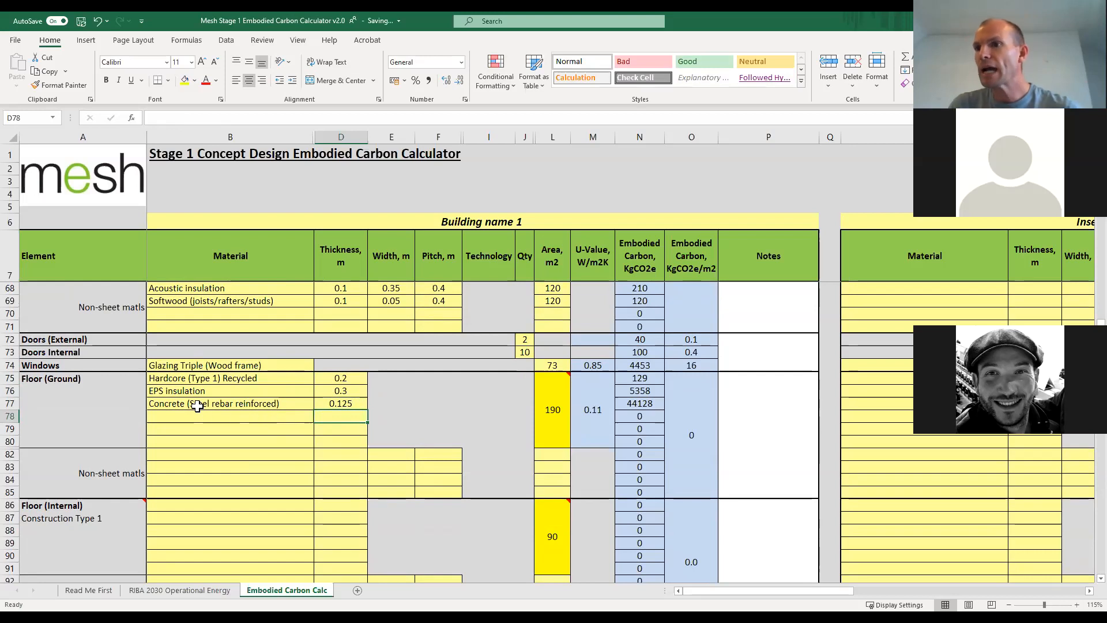
click(12, 403)
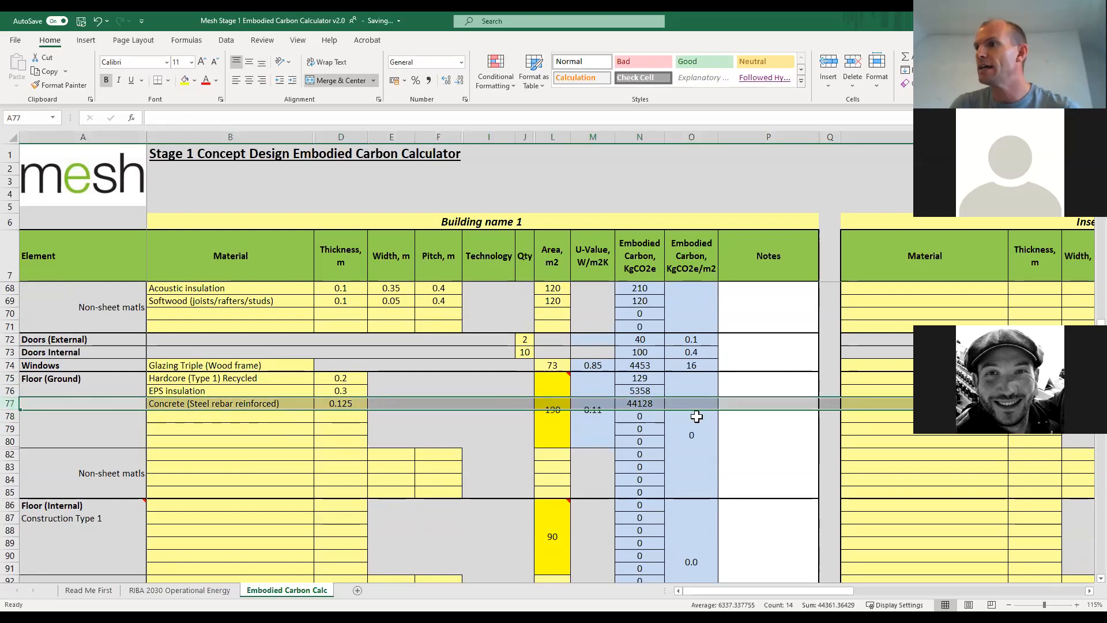
click(640, 406)
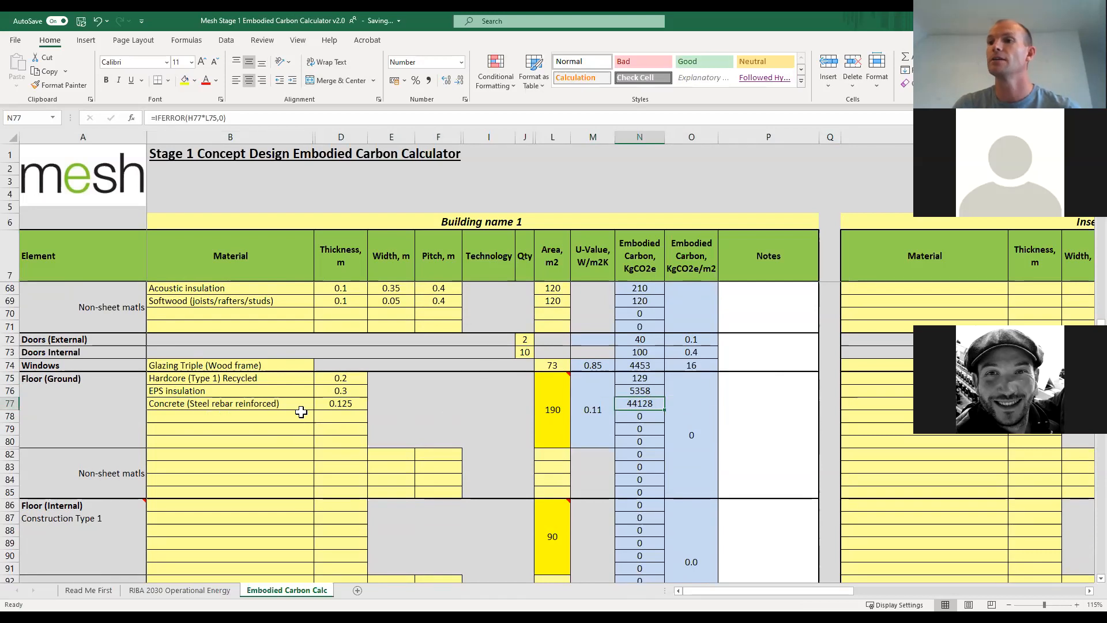
Add Concrete (40% recycled) with a thickness of 0.125 m as the fourth Floor (Ground) material for comparison.
click(296, 416)
click(319, 416)
click(317, 490)
click(317, 490)
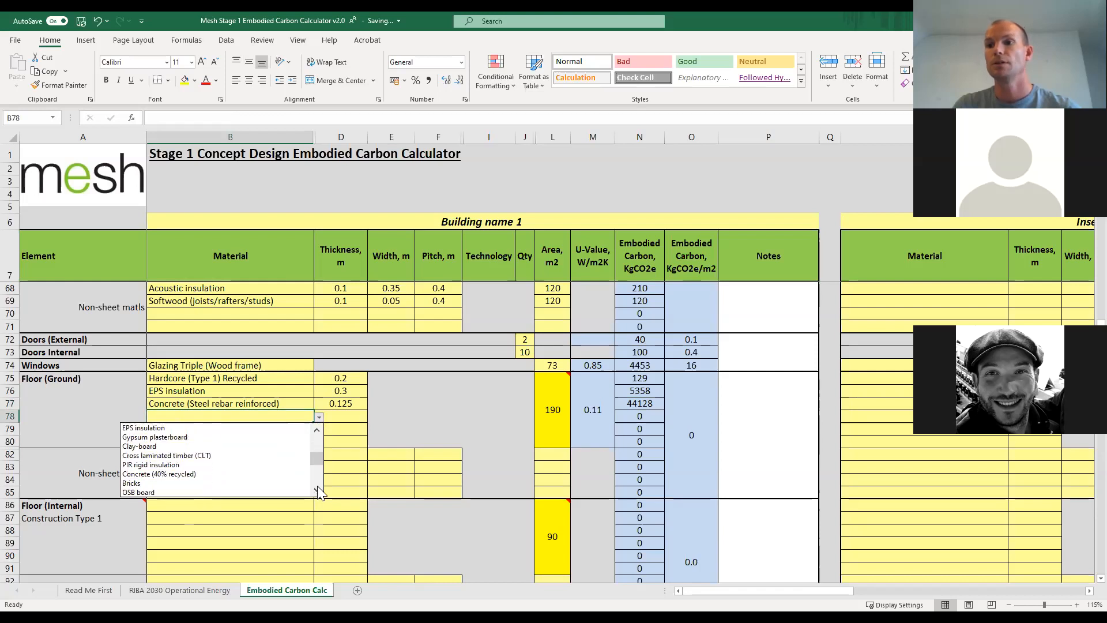
click(239, 455)
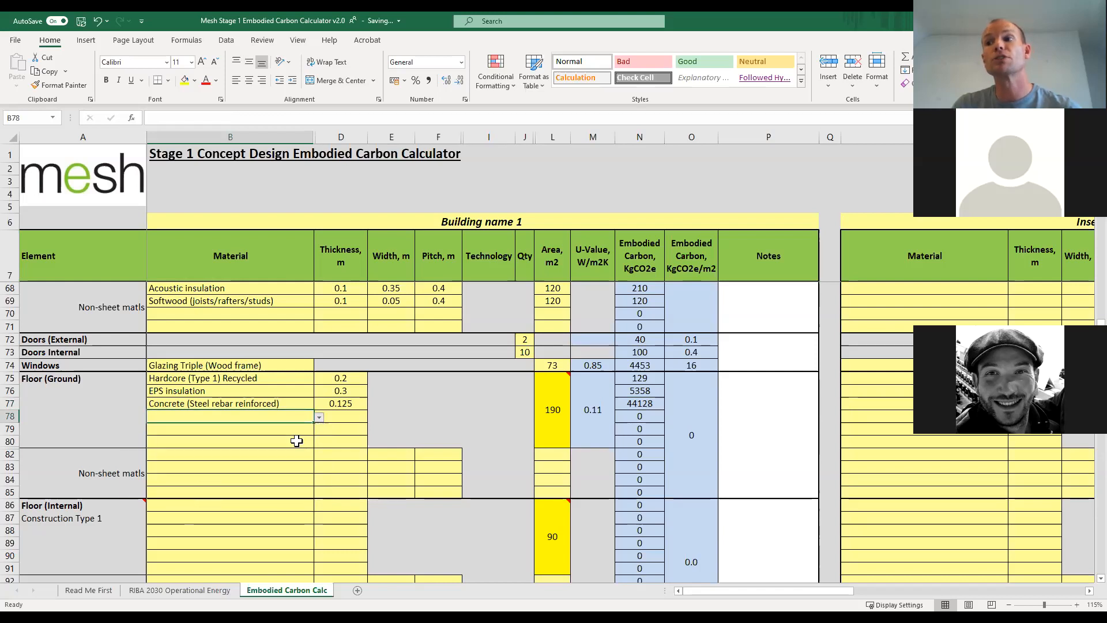
click(352, 415)
text(0.012)
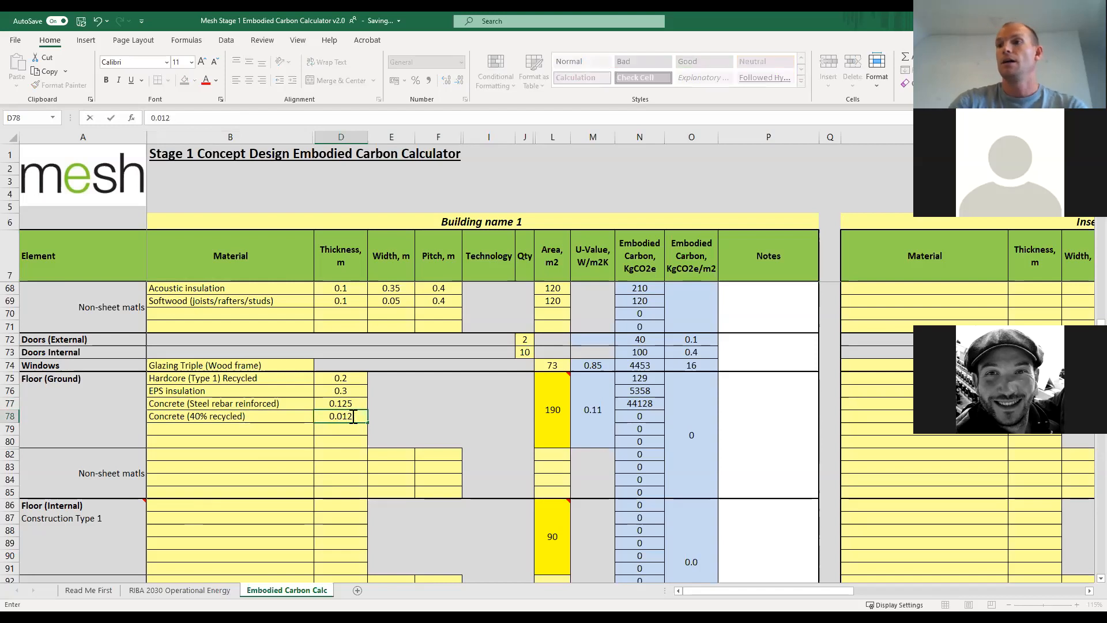
key(BackSpace)
key(BackSpace)
text(125)
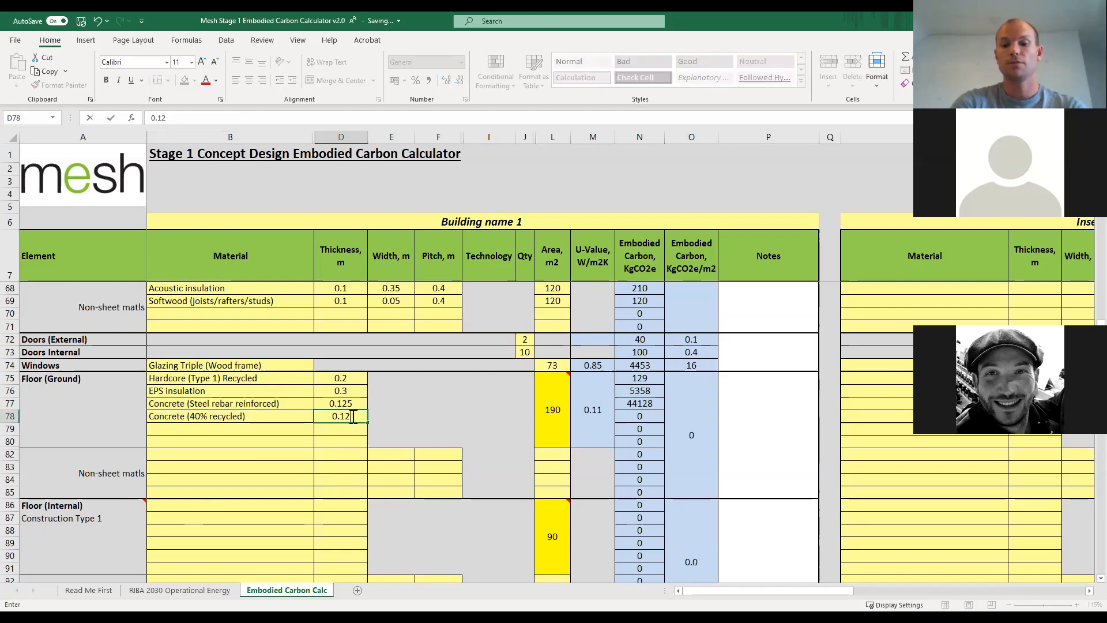
key(Return)
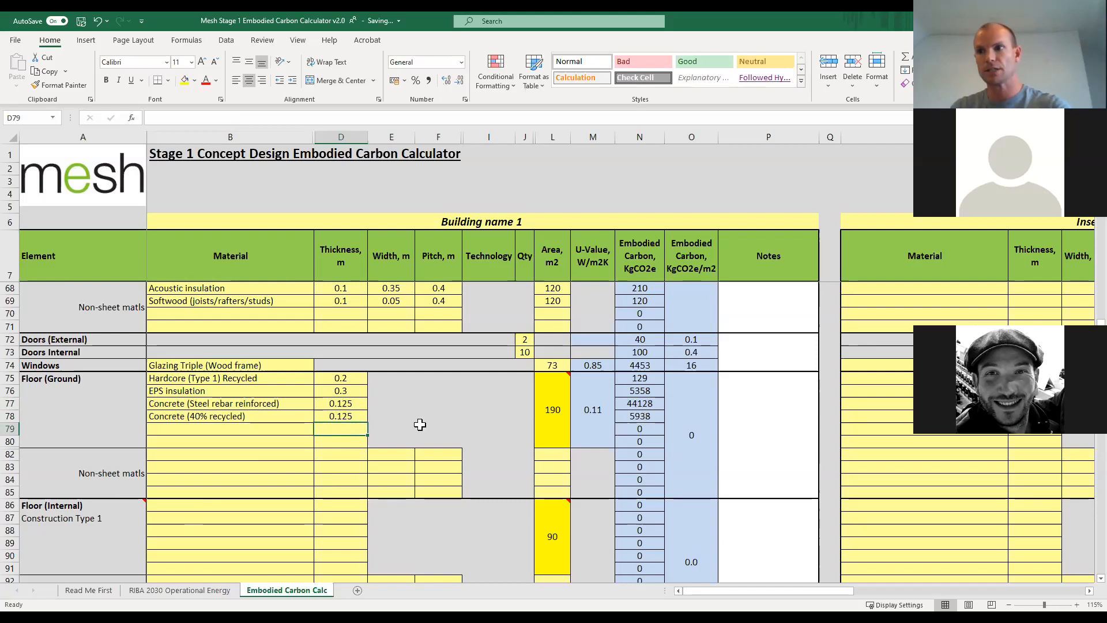
Clear the Concrete (40% recycled) material and its thickness from Floor (Ground).
click(259, 416)
key(Delete)
click(336, 416)
key(Delete)
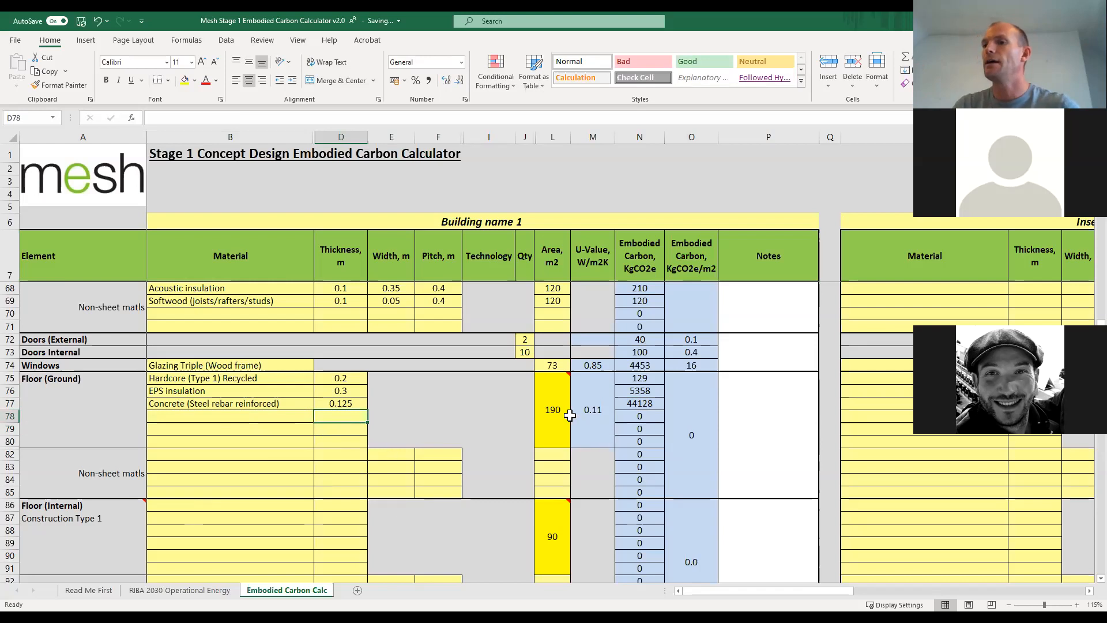
Choose Acoustic insulation as the first material of Floor (Internal) Construction Type 1.
scroll(407, 434, down, 2)
click(252, 427)
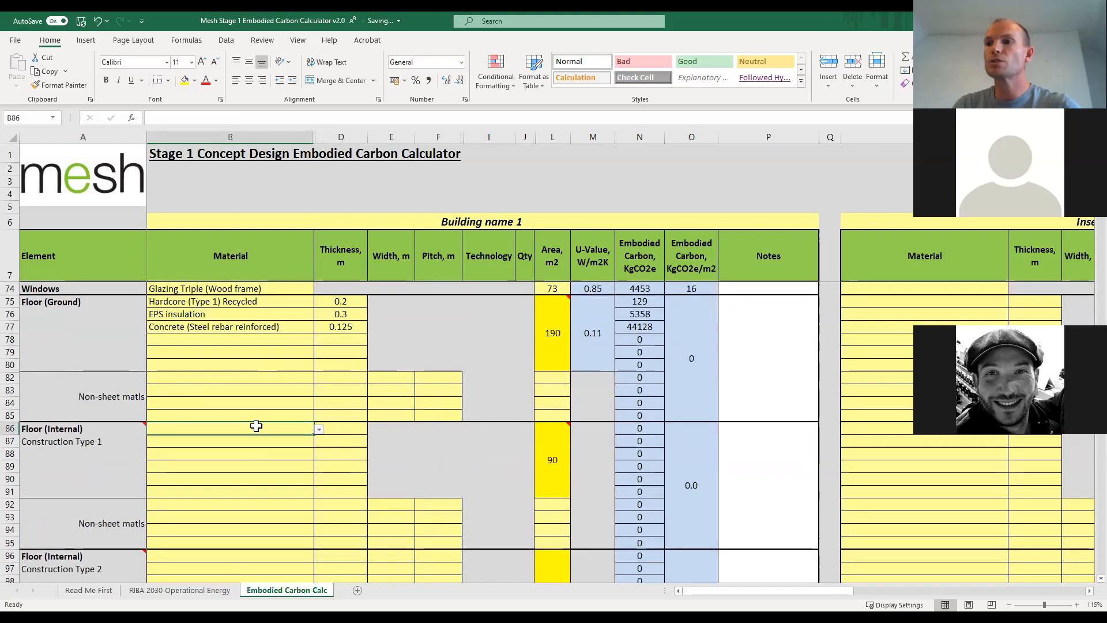
click(319, 430)
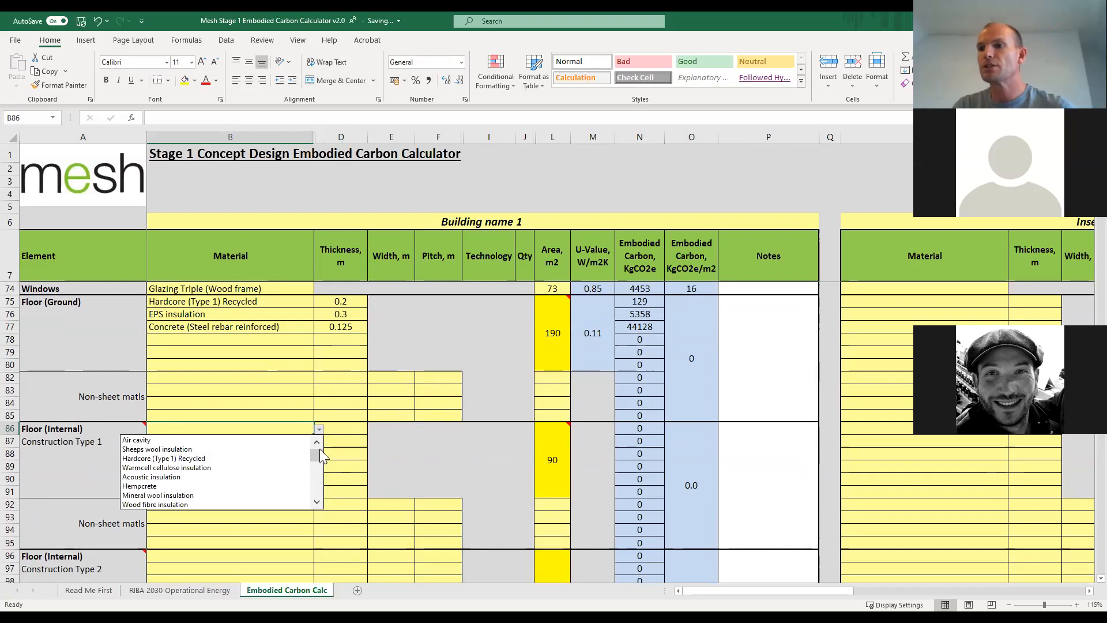
click(319, 504)
click(245, 467)
Choose Hardwood plywood as the second material of Floor (Internal) Construction Type 1.
click(305, 445)
click(319, 441)
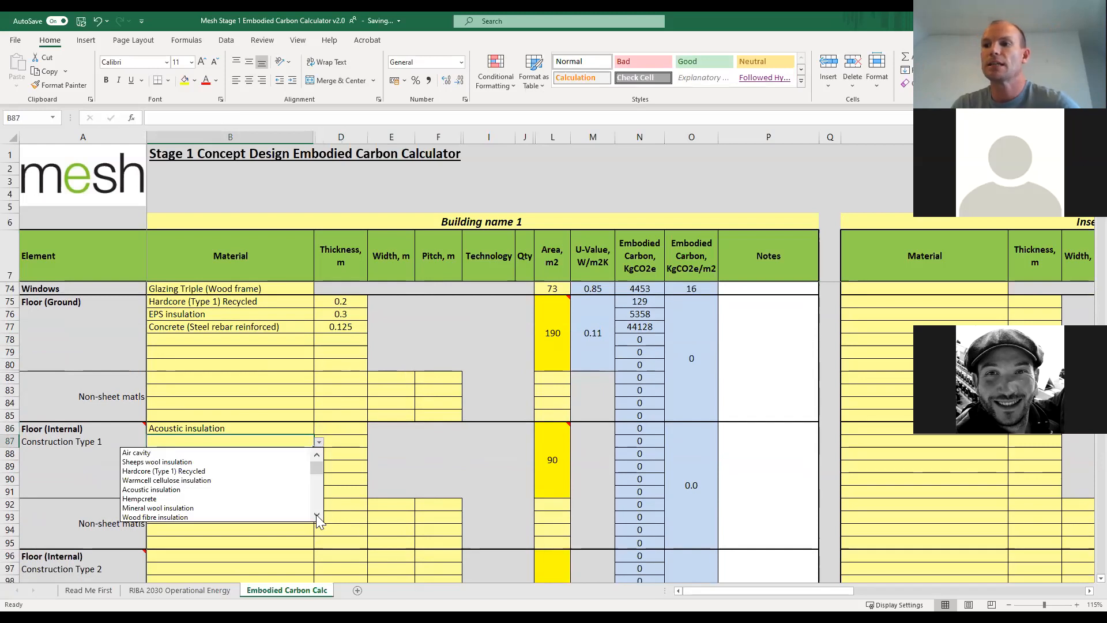
click(317, 514)
click(317, 514)
click(316, 514)
click(317, 514)
click(317, 514)
click(318, 515)
click(318, 514)
click(317, 514)
click(318, 514)
click(318, 514)
click(318, 514)
click(318, 514)
click(317, 455)
click(317, 455)
click(317, 455)
click(316, 455)
click(316, 454)
click(316, 455)
click(317, 455)
click(316, 455)
click(318, 455)
click(318, 455)
click(317, 514)
click(318, 514)
click(317, 515)
click(317, 514)
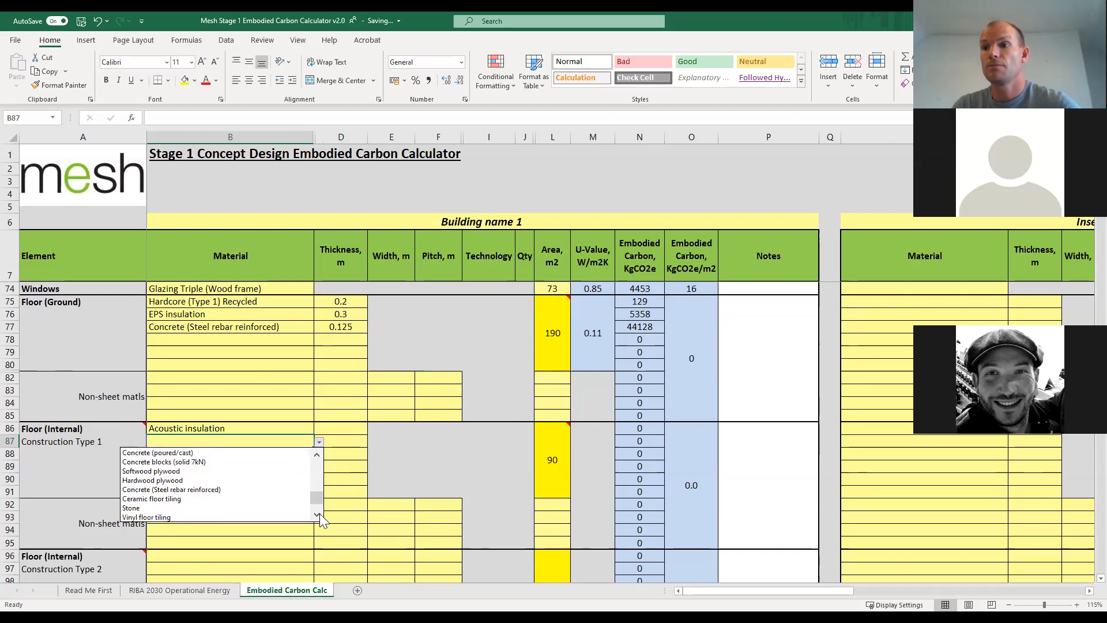
click(207, 479)
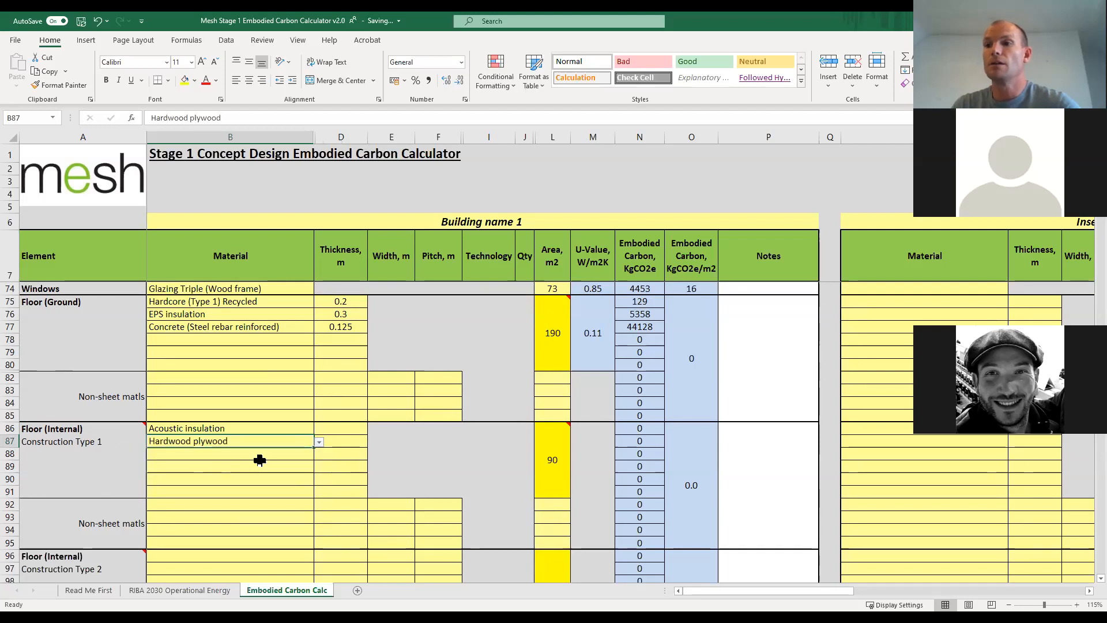
Set the internal floor thicknesses to 0.018 m for Hardwood plywood and 0.2 m for Acoustic insulation.
click(338, 441)
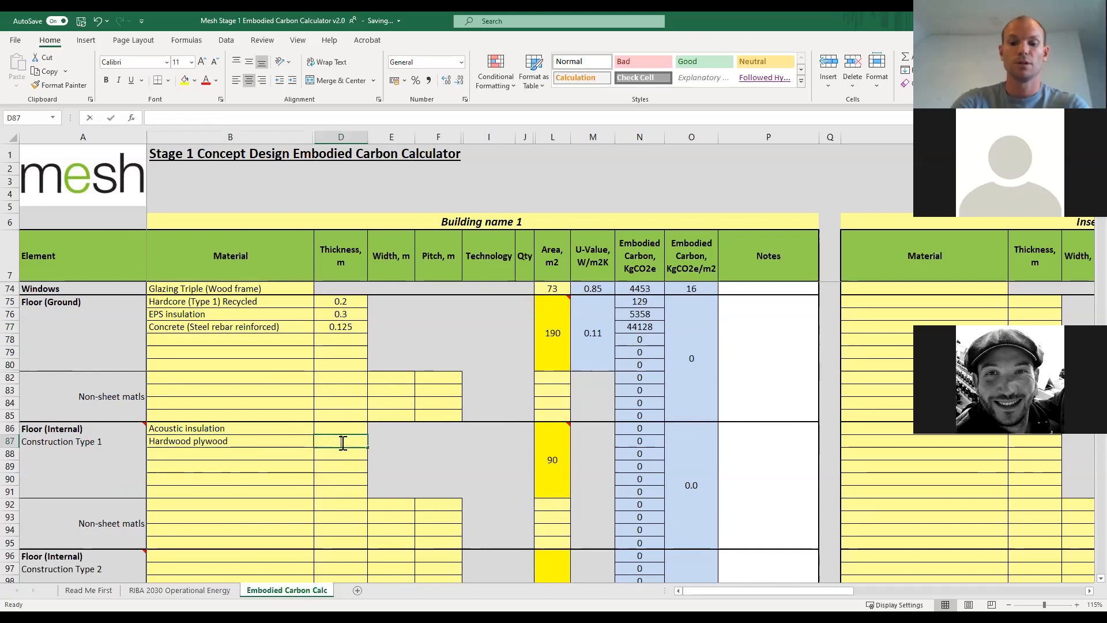
text(0.018)
key(Return)
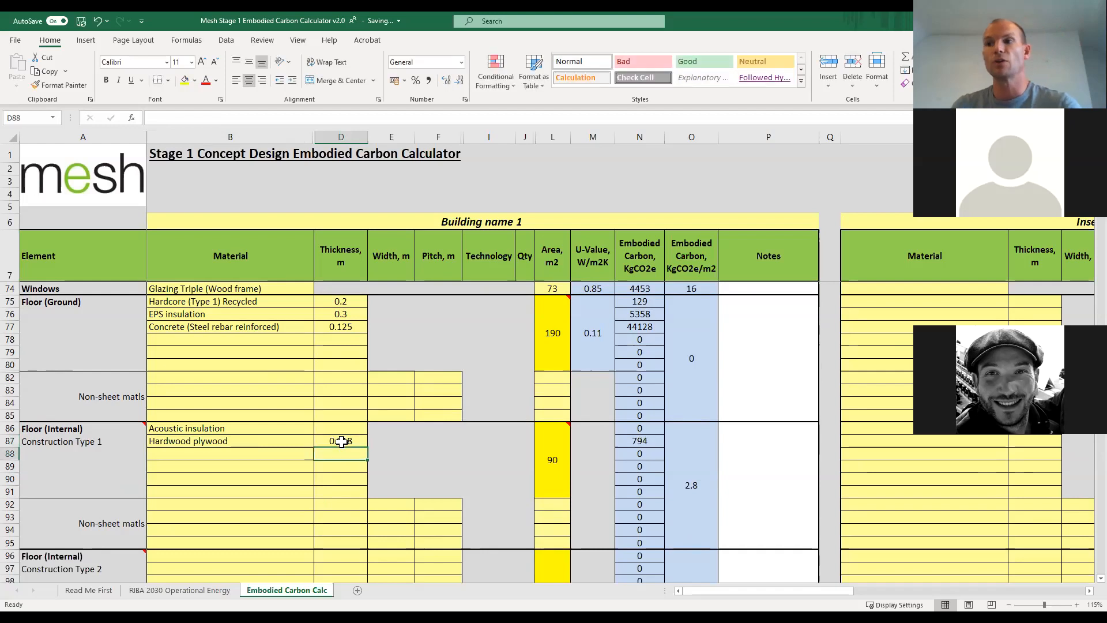
click(340, 429)
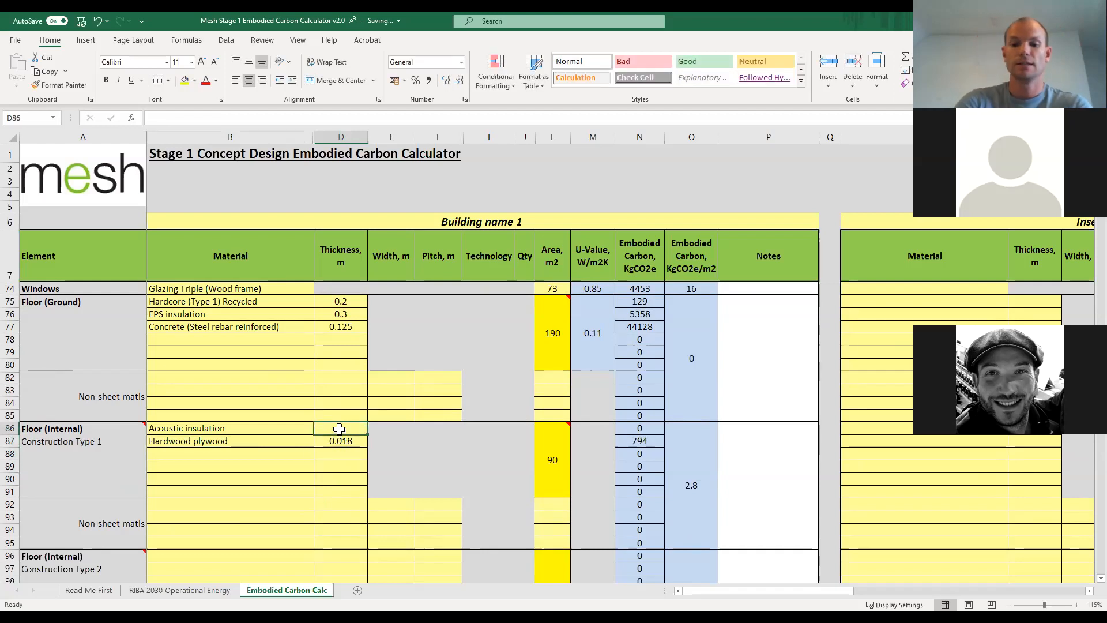
text(0.02)
key(Return)
click(339, 429)
text(0.2)
key(Return)
Add Gypsum plasterboard with a thickness of 0.0125 m as the third material of Floor (Internal) Construction Type 1.
click(309, 455)
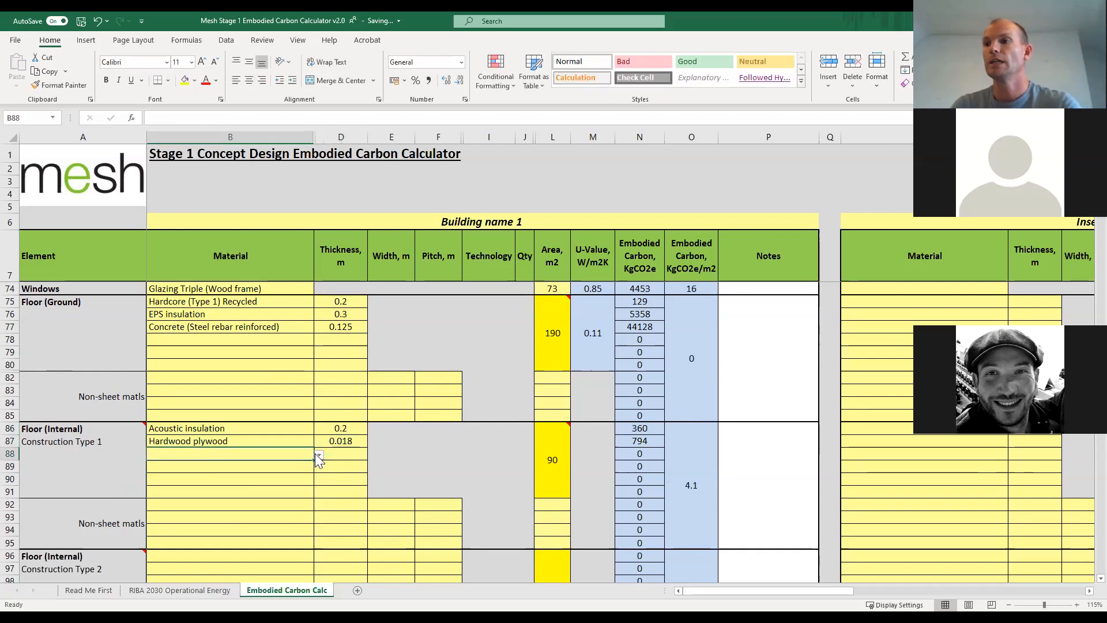
click(319, 455)
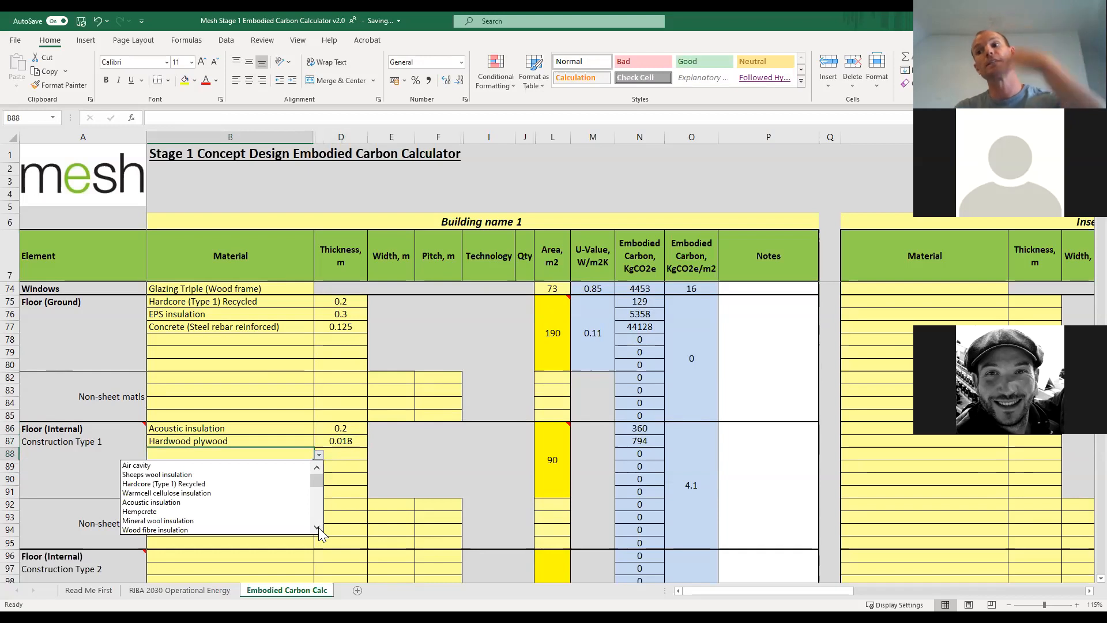
click(318, 529)
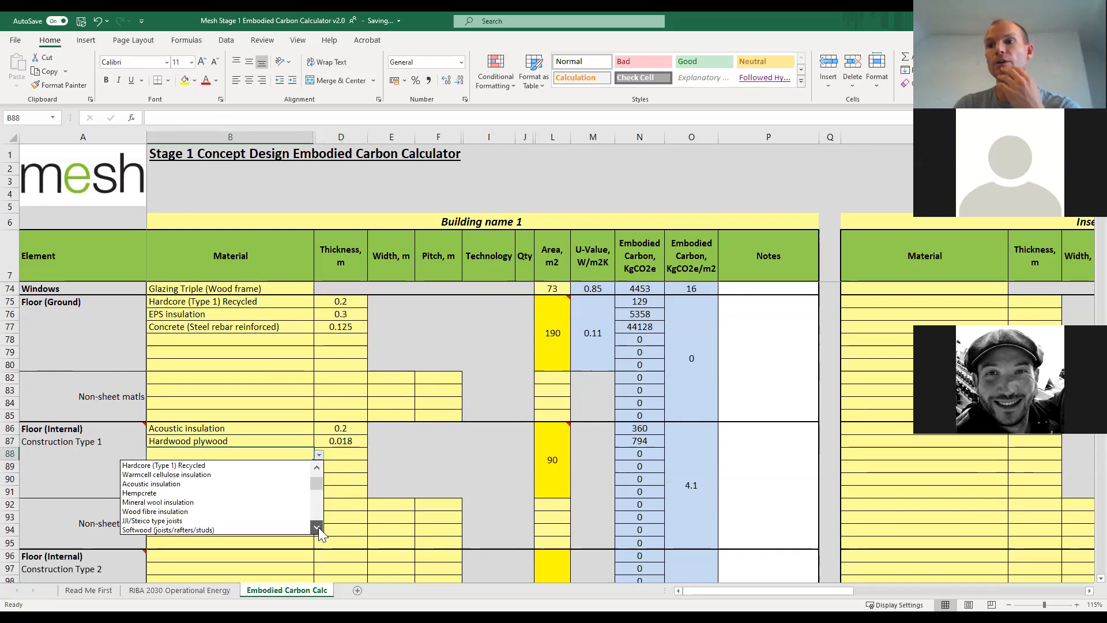
click(256, 495)
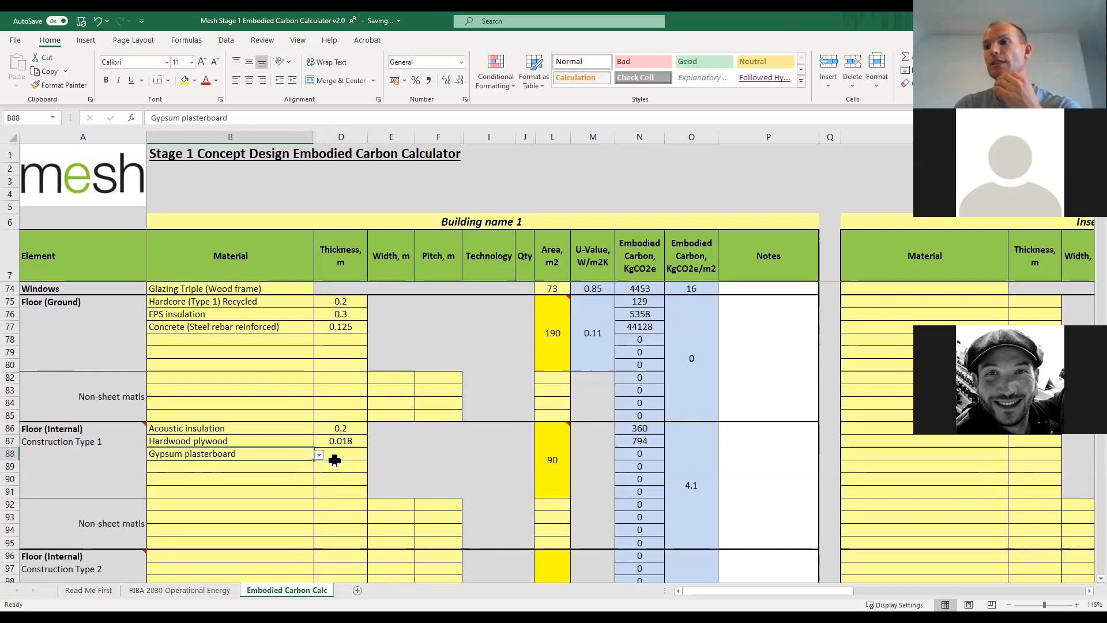
click(341, 454)
text(0.125)
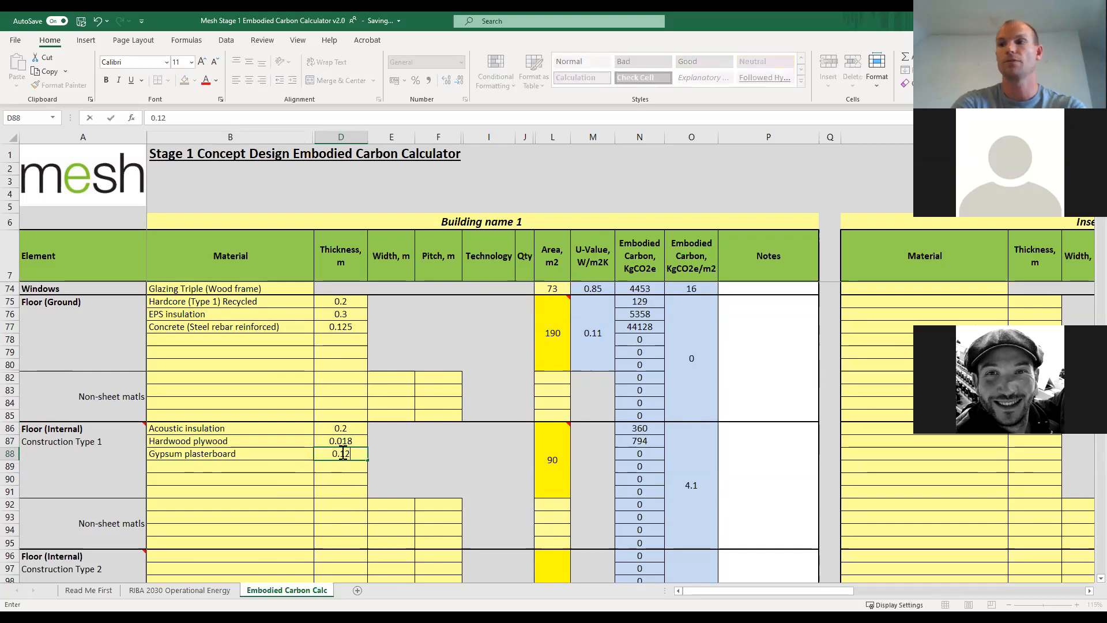
key(BackSpace)
key(BackSpace)
key(BackSpace)
text(0125)
key(Return)
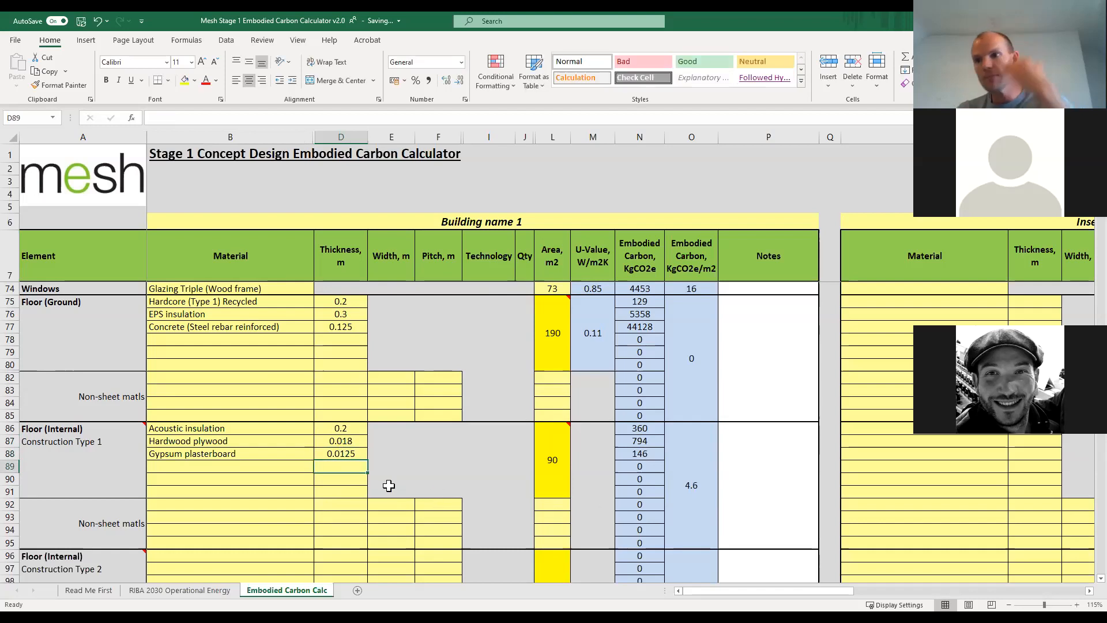
Examine the material options offered for Misc other structures and for Foundations.
scroll(386, 489, down, 5)
scroll(377, 490, down, 3)
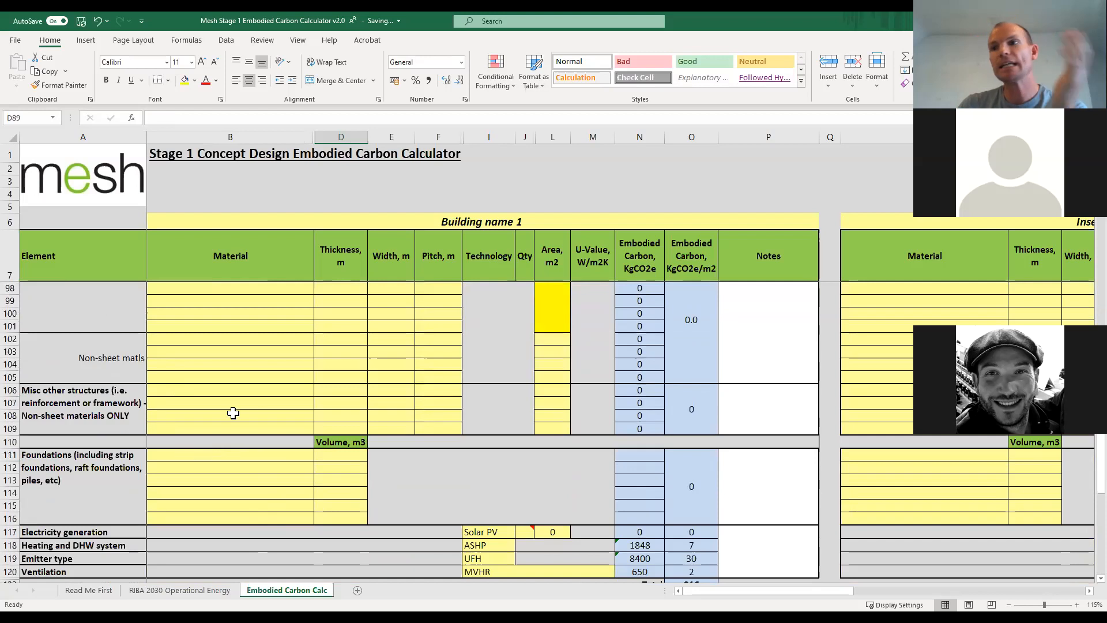
click(311, 391)
click(320, 391)
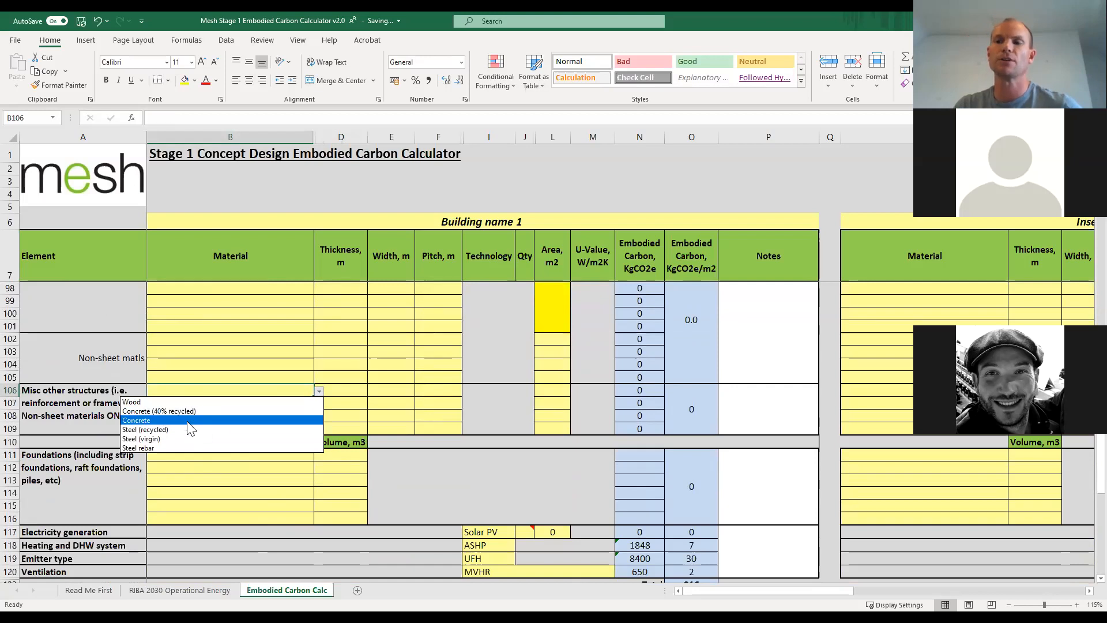
click(263, 386)
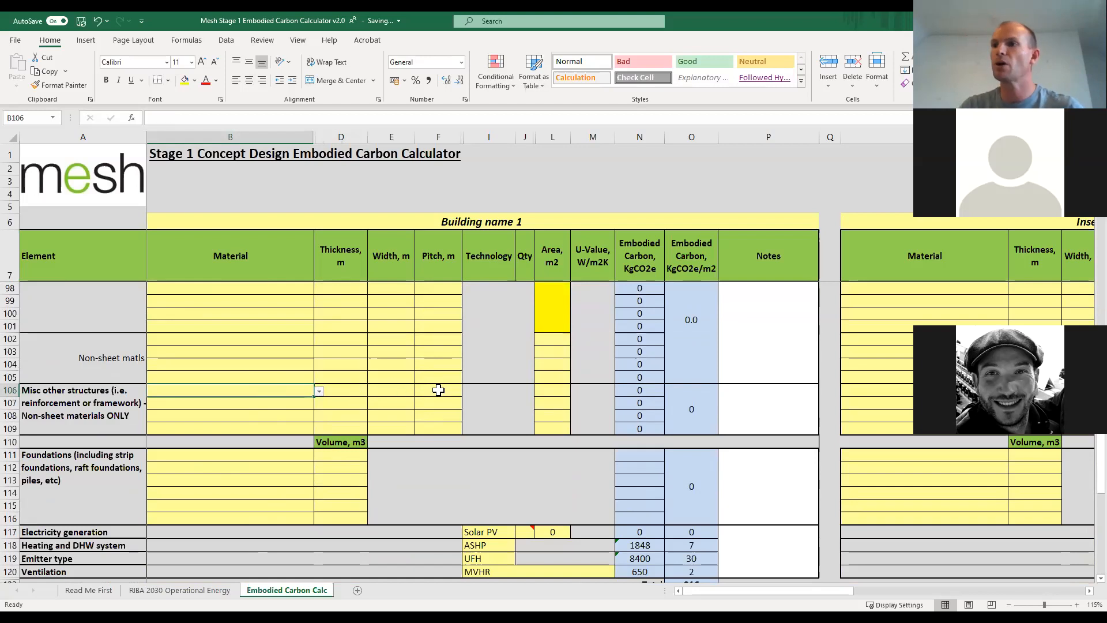
click(296, 455)
click(319, 457)
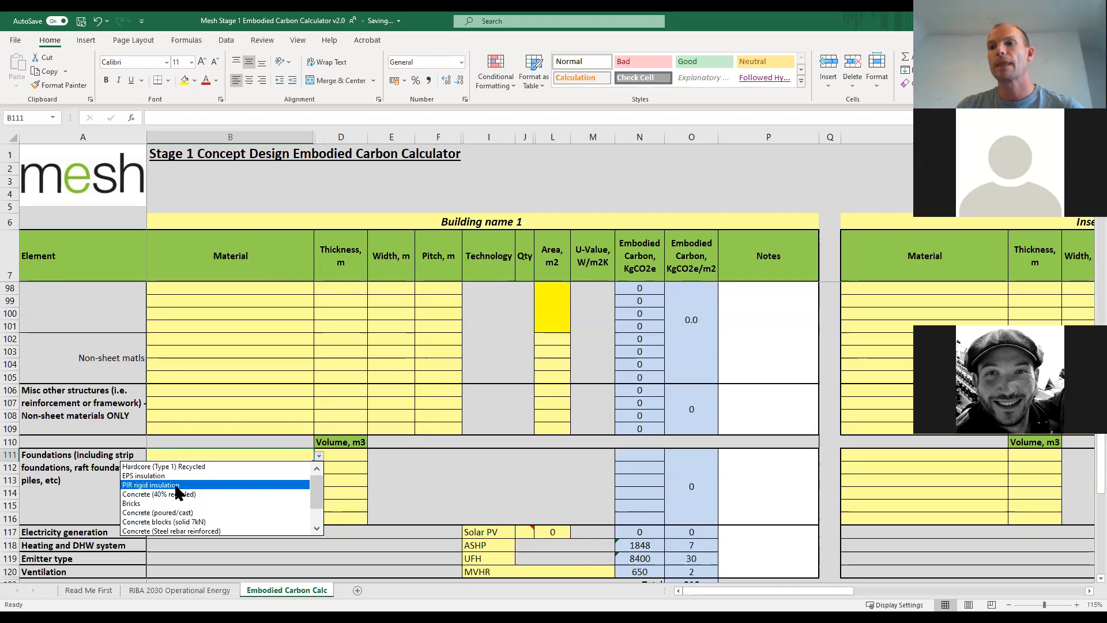
Try a volume of 12 m3 in the first Foundations row and clear it again.
key(Escape)
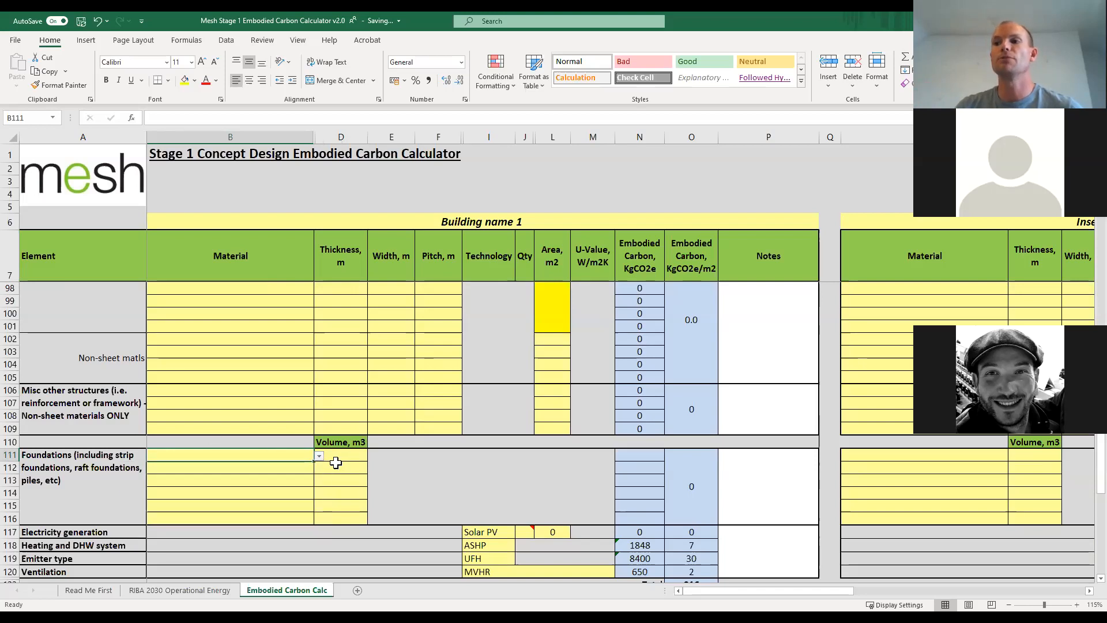
click(266, 468)
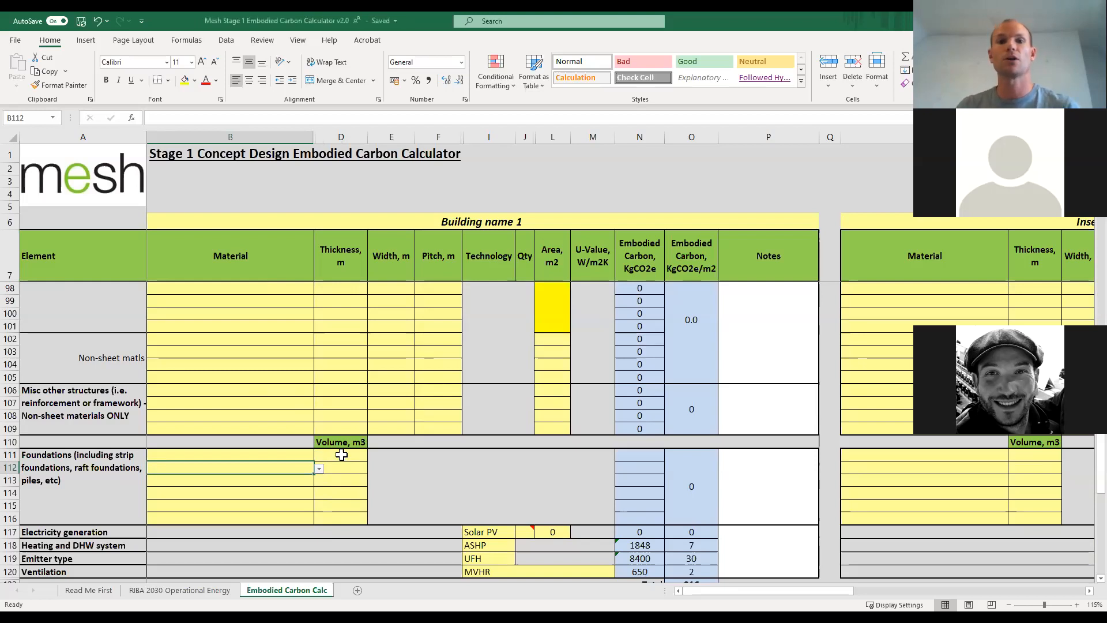
click(341, 455)
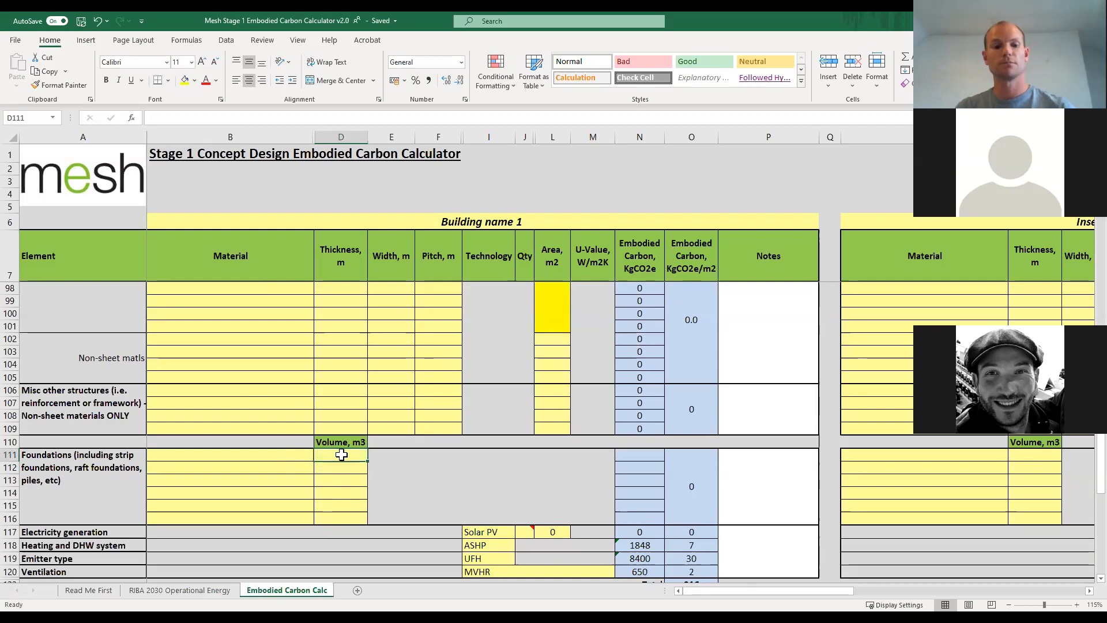
text(12)
key(Return)
key(Return)
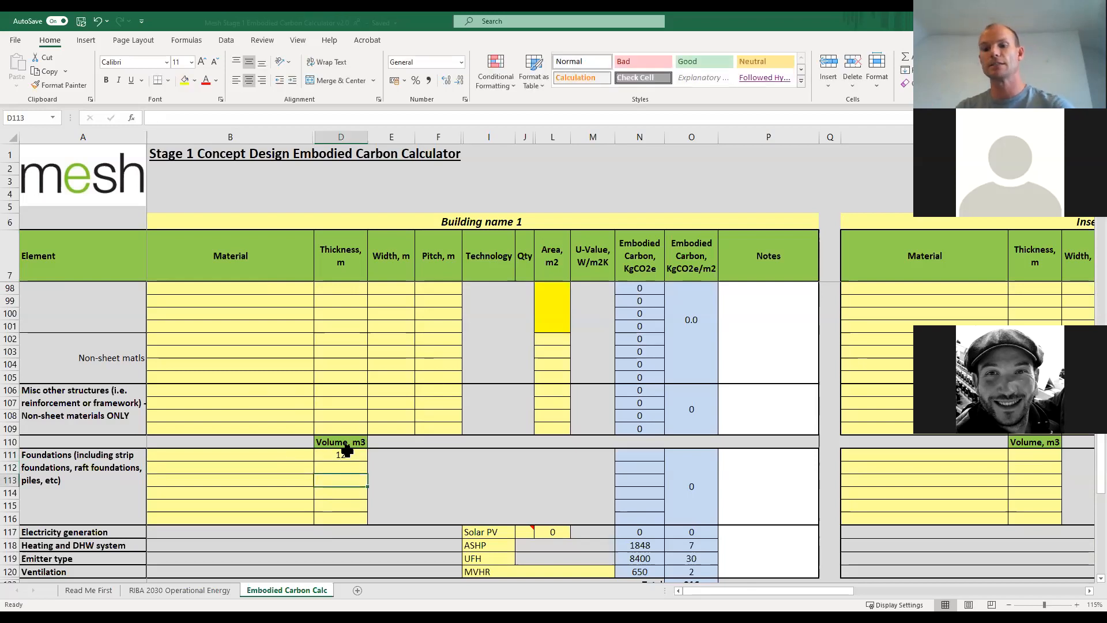
click(346, 450)
key(Delete)
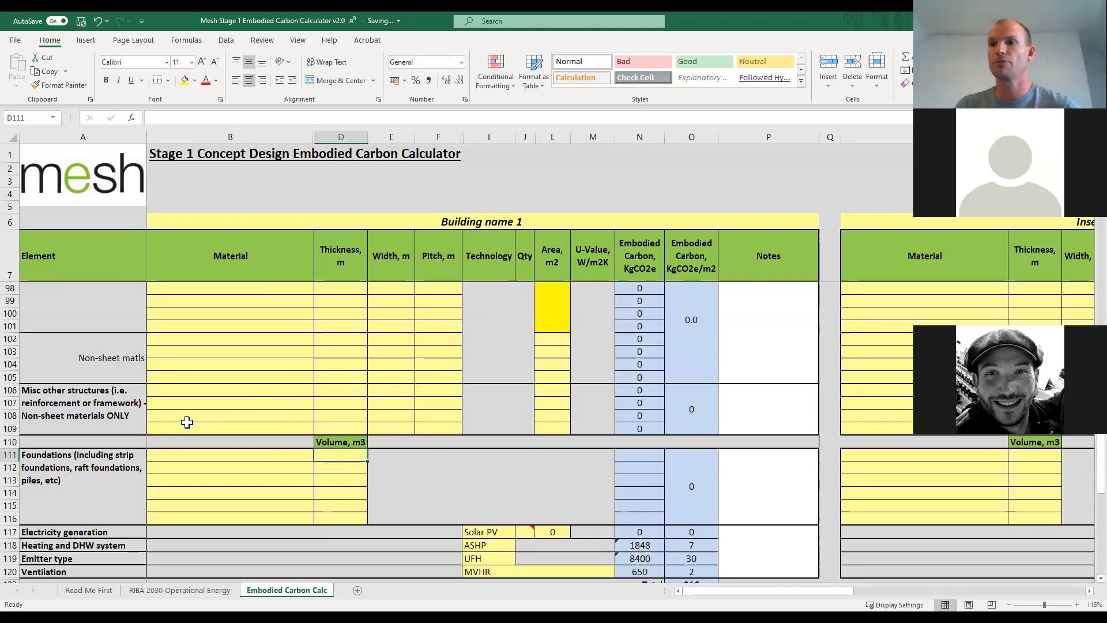
Review the RIBA 2030 Operational Energy guidance table and return to the Embodied Carbon Calc sheet.
scroll(185, 421, down, 3)
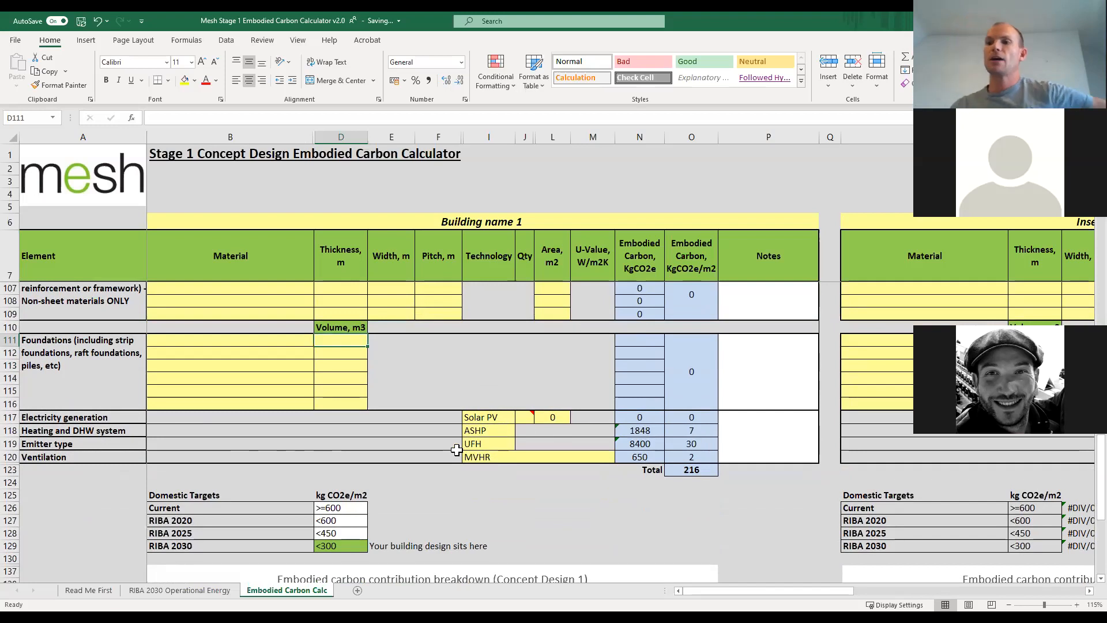
click(179, 589)
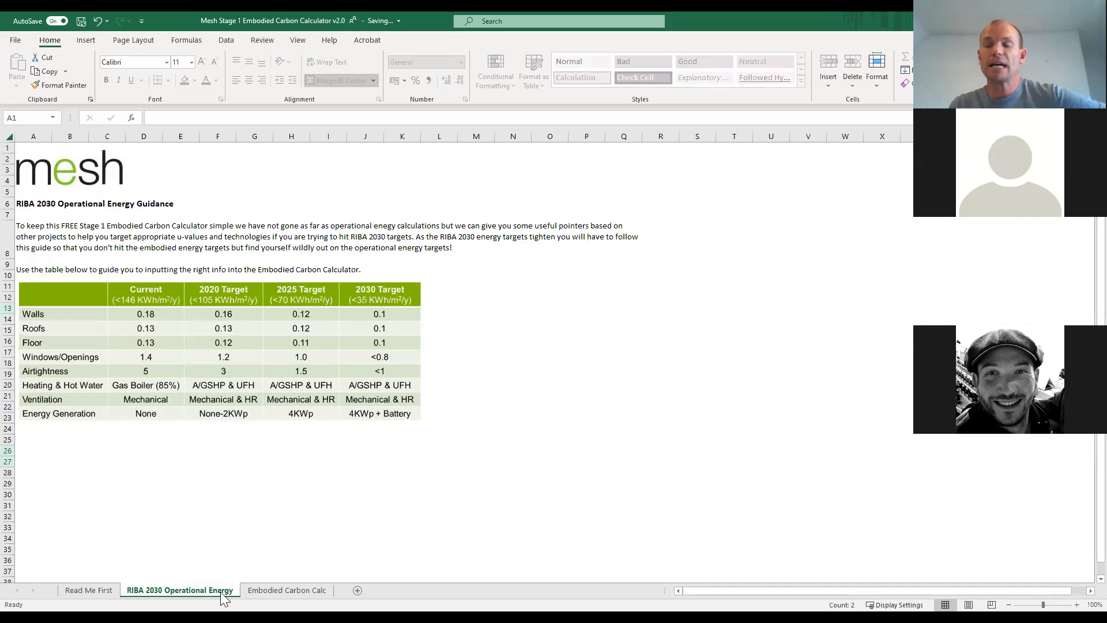
click(262, 590)
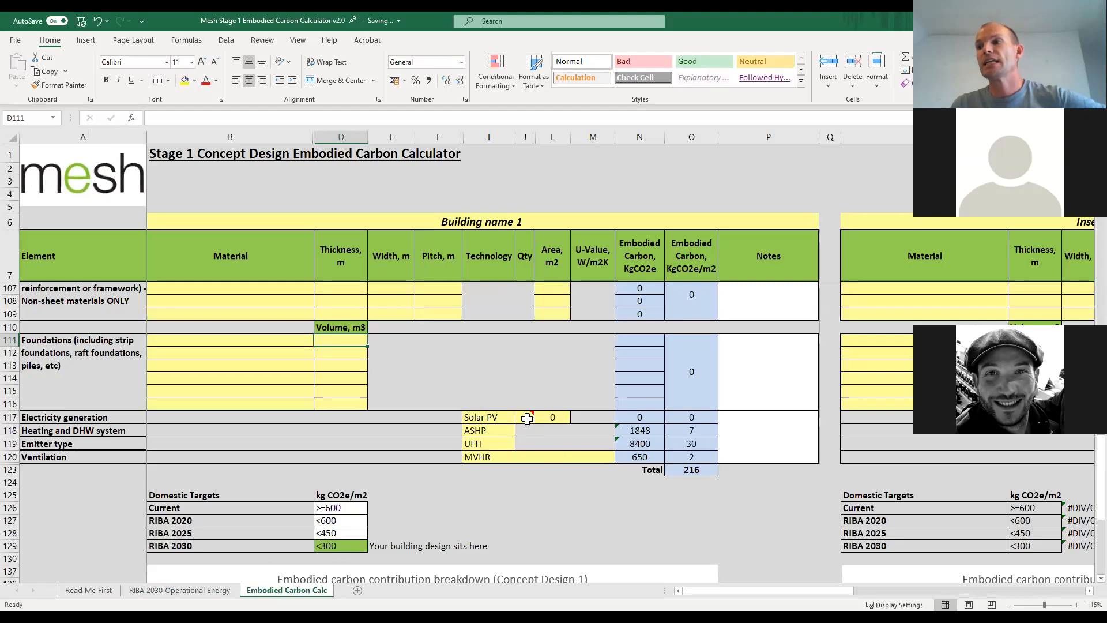
Enter a quantity of 4 kWp for Solar PV under Electricity generation.
click(555, 418)
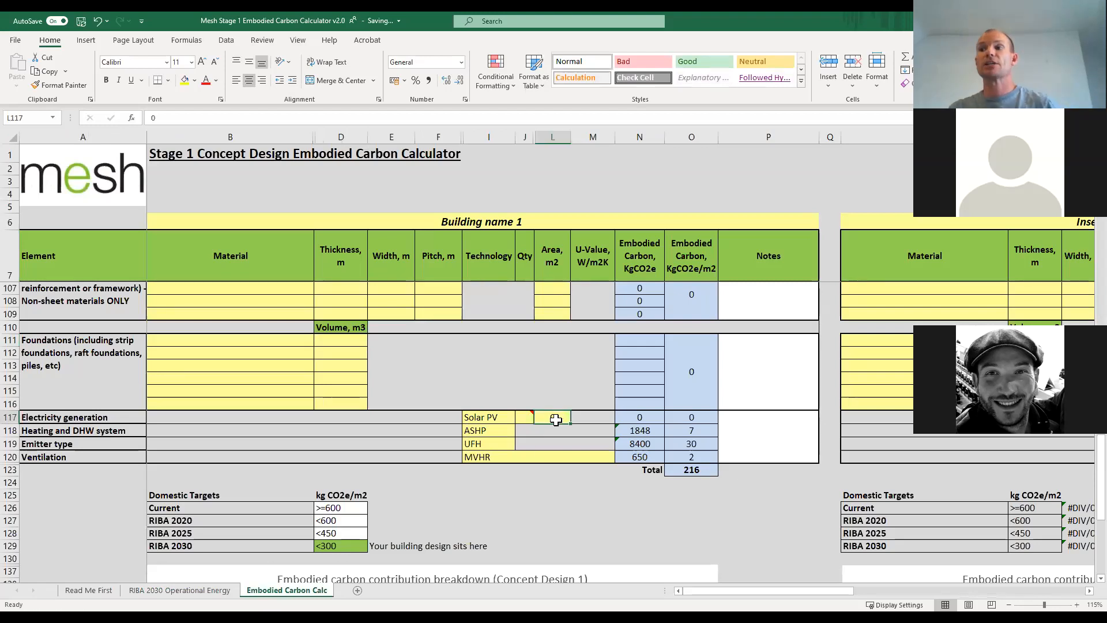
click(522, 419)
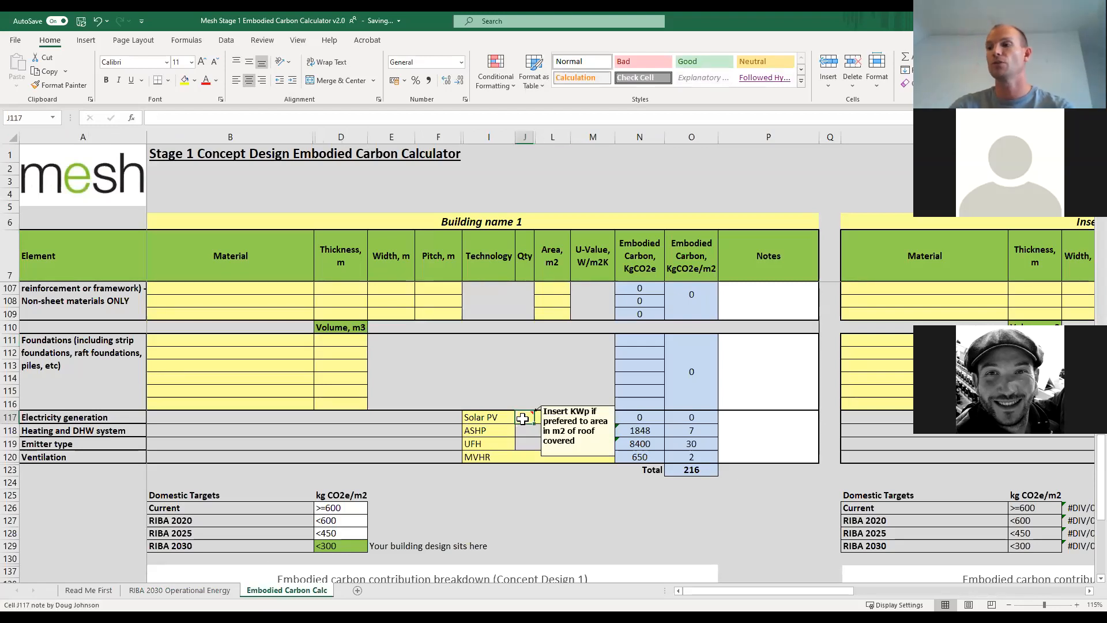
text(4)
key(Return)
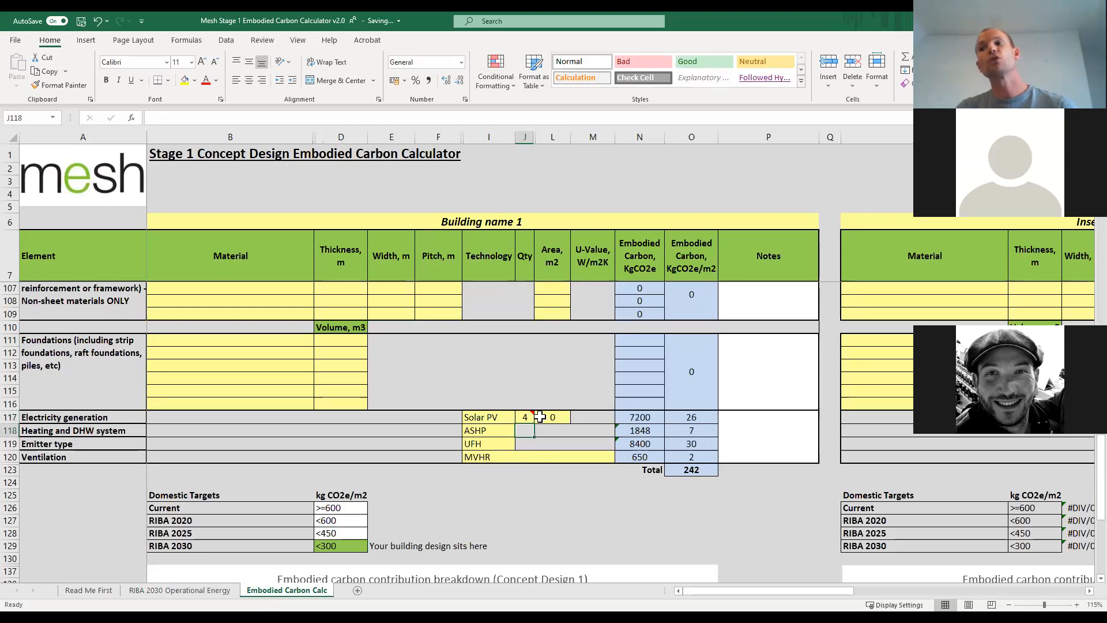
mouse_move(525, 420)
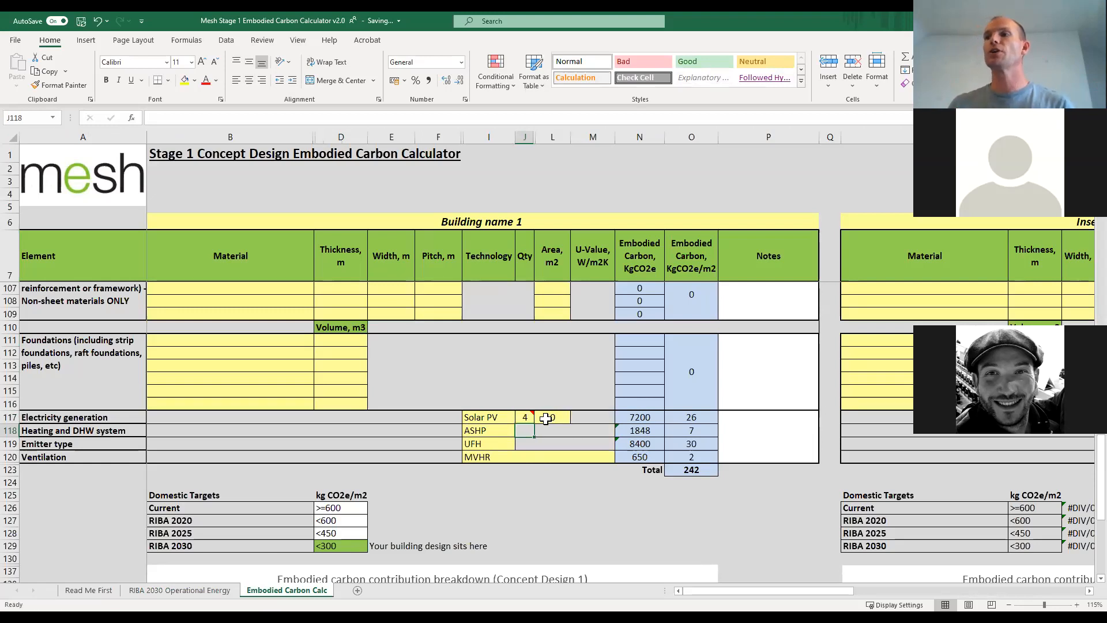
Try sizing the Solar PV by roof area, with an area of 20 m2 and a quantity of 0.
click(527, 418)
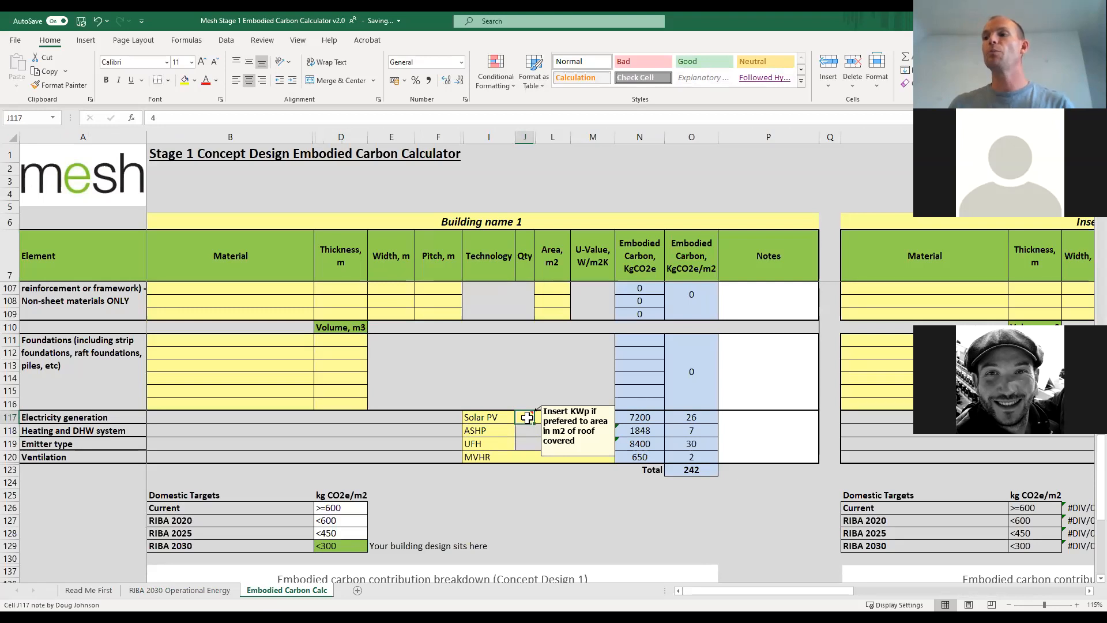
click(524, 137)
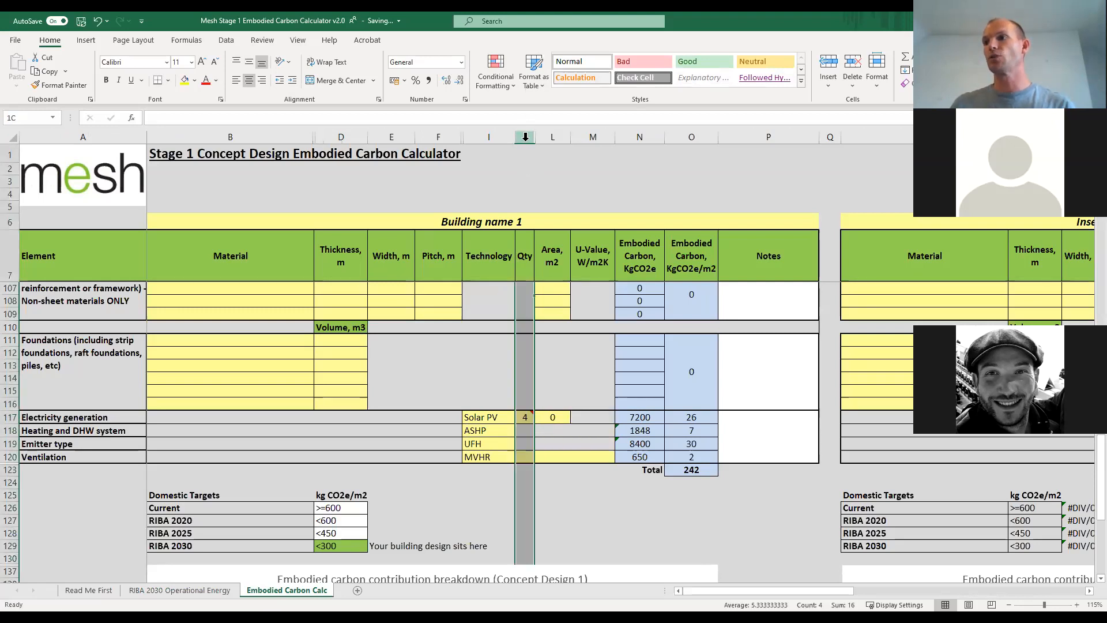
click(552, 416)
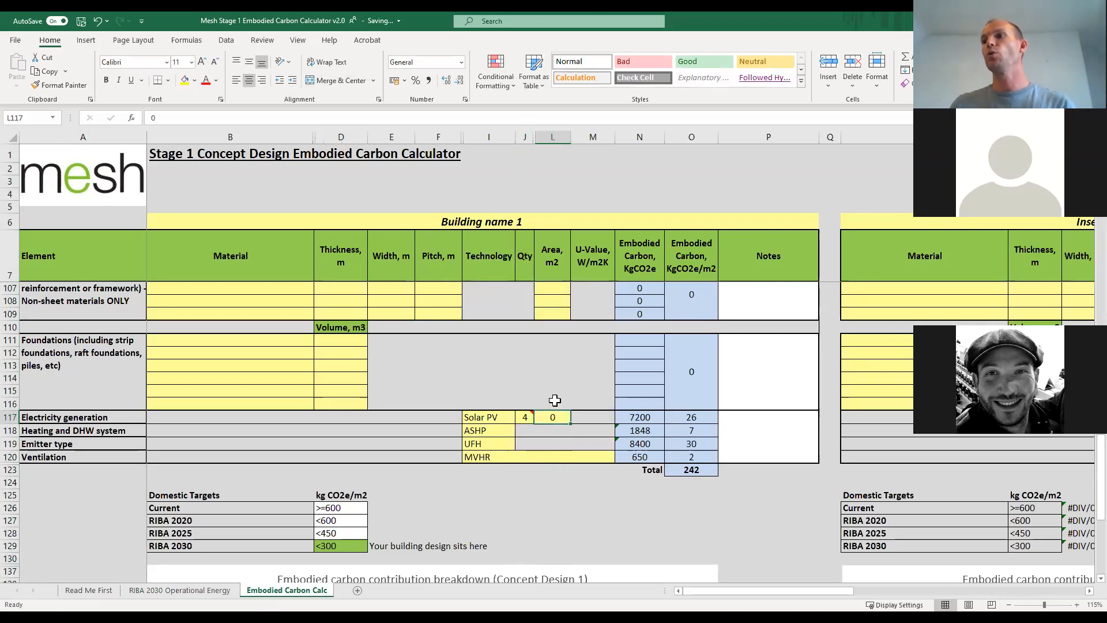
click(552, 132)
click(554, 415)
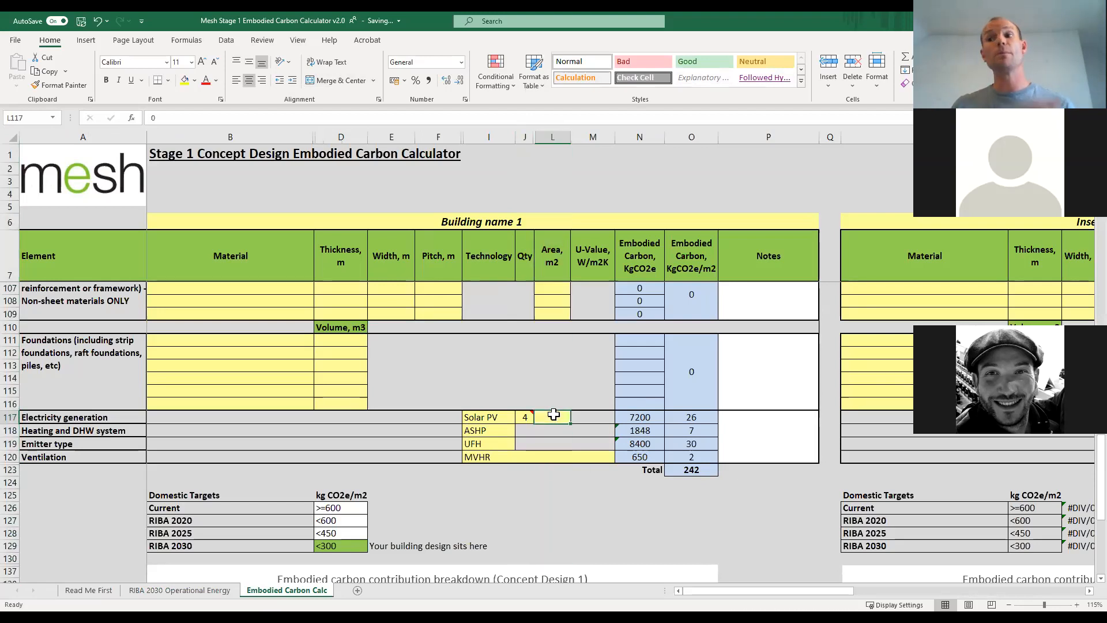
key(Return)
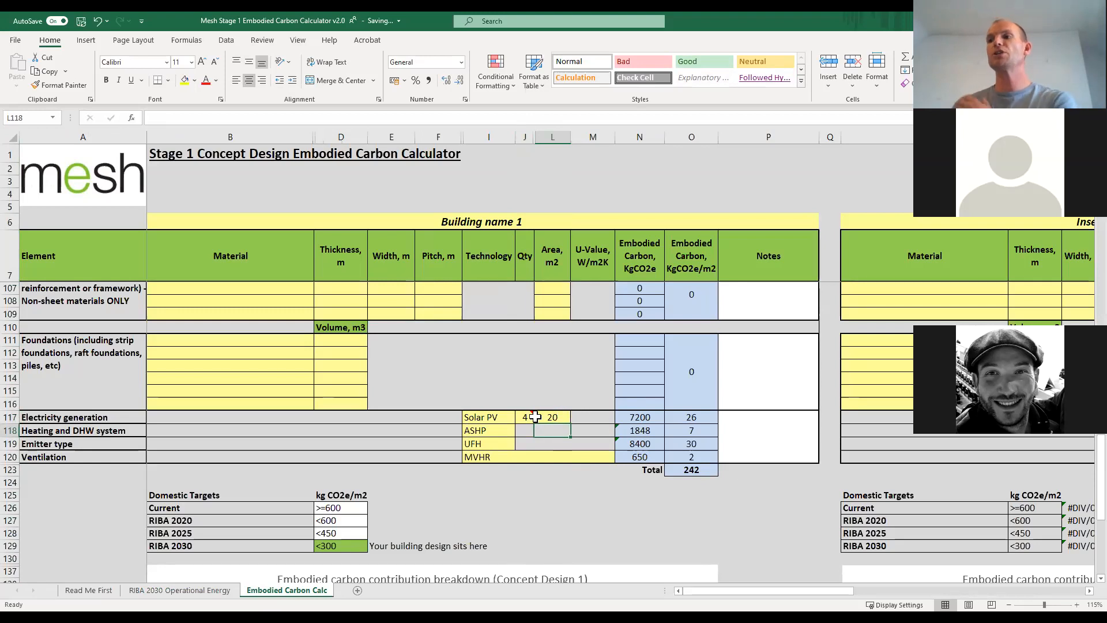
click(528, 416)
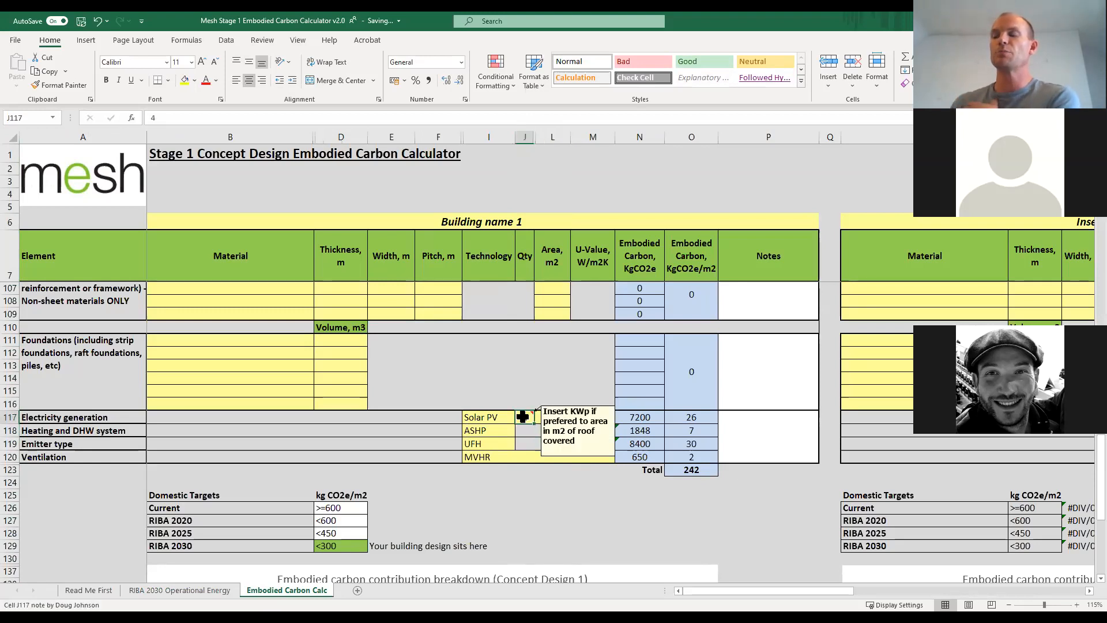
text(0)
key(Return)
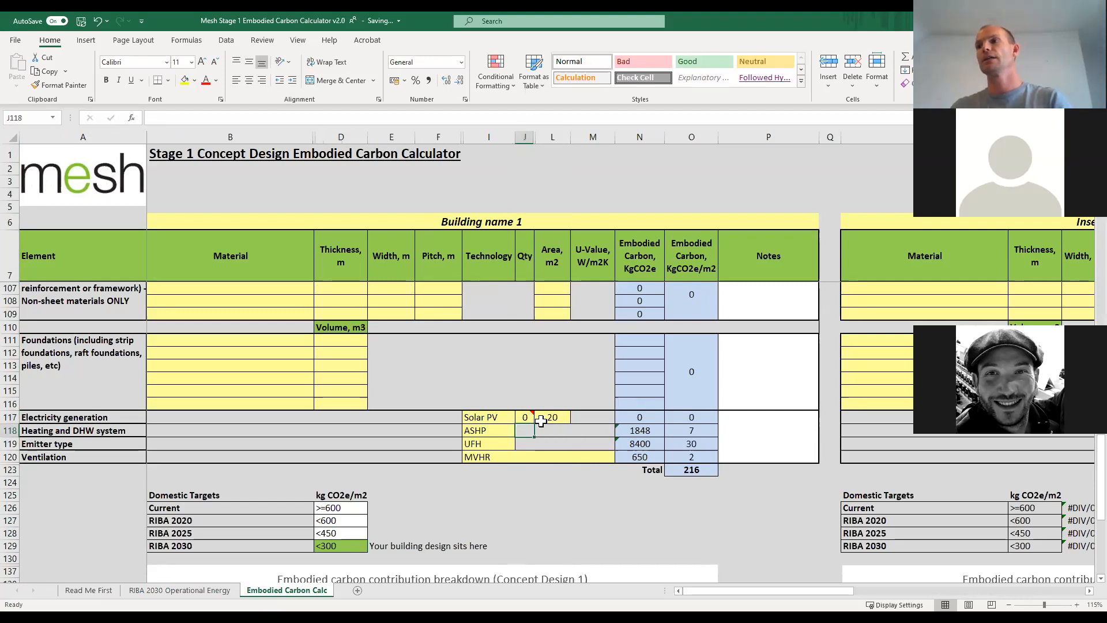
Size the Solar PV by output, with a quantity of 4 kWp and an area of 0 m2.
click(550, 420)
click(530, 417)
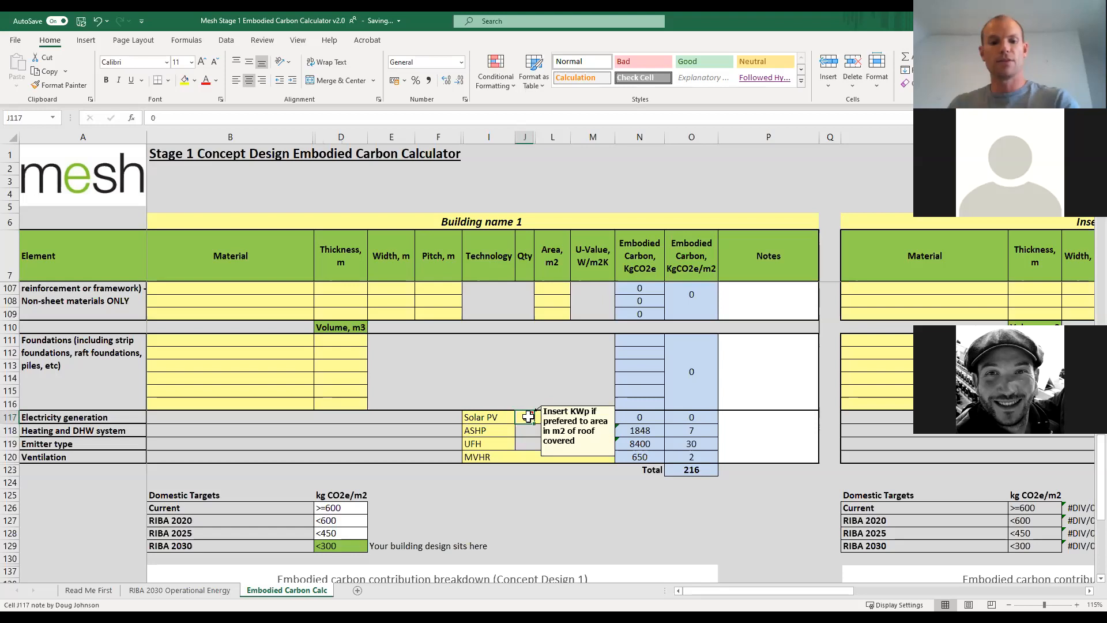
key(BackSpace)
text(4)
key(Return)
click(557, 419)
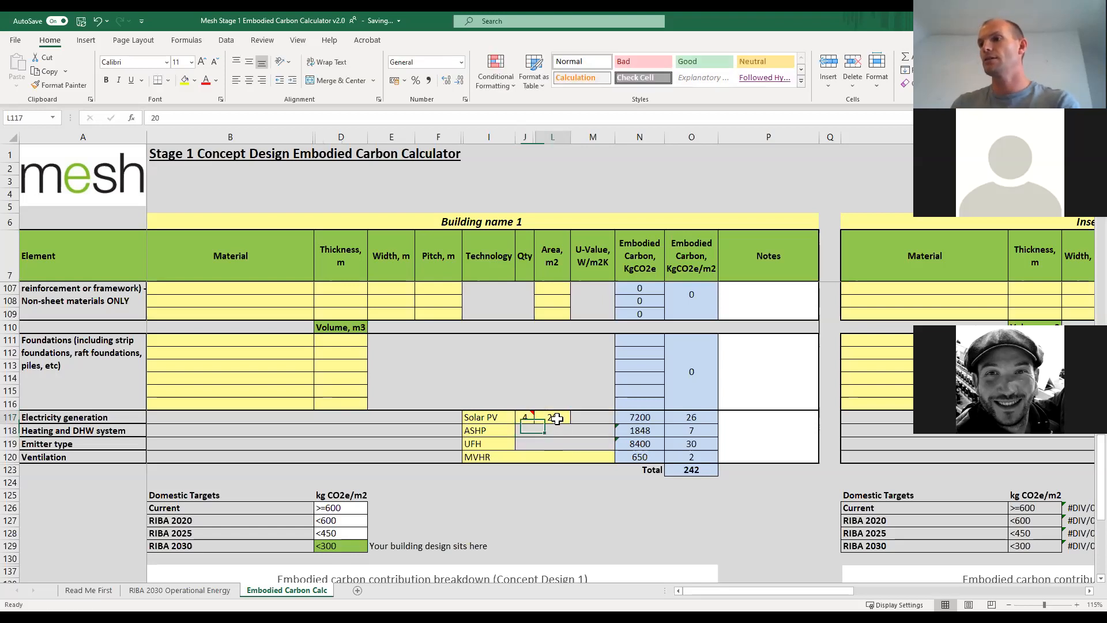
text(0)
key(Return)
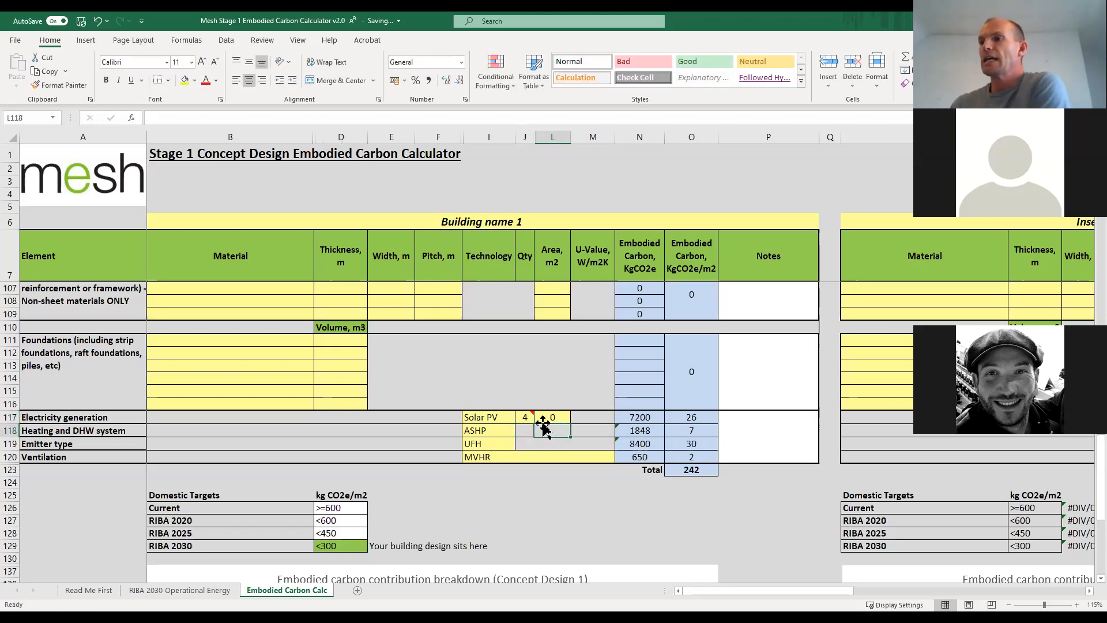
mouse_move(525, 415)
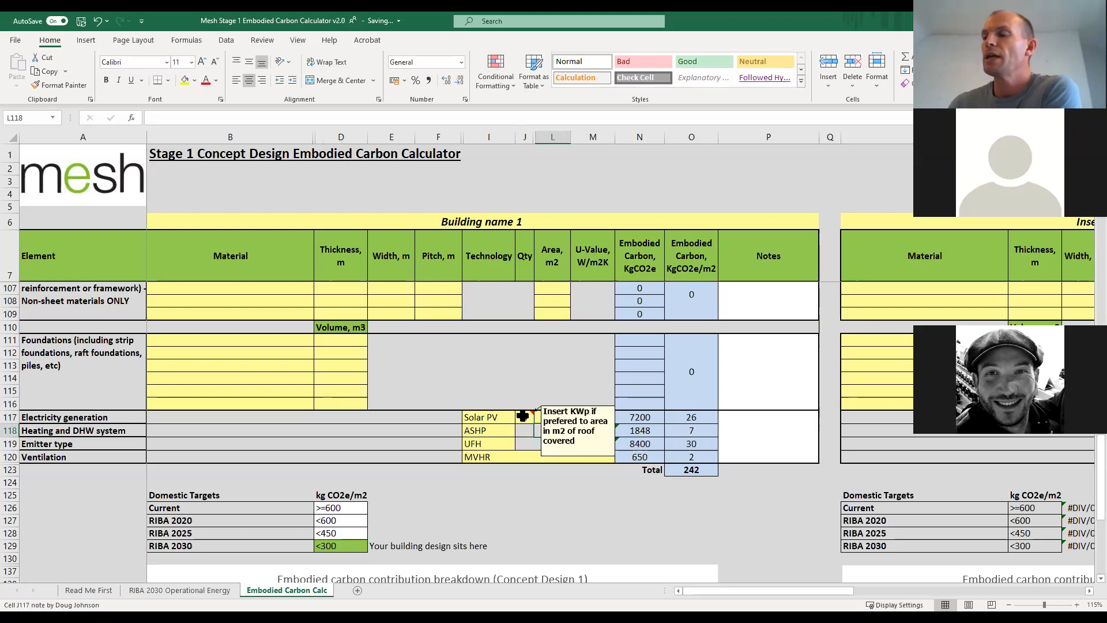
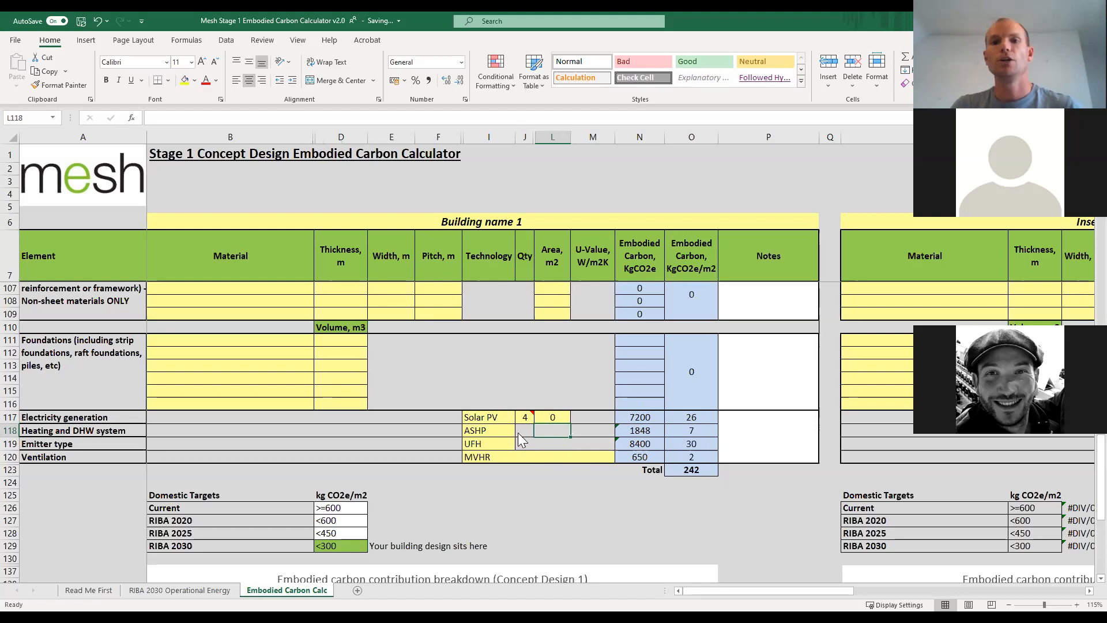
Check the technology options available for the Heating and DHW system without changing the ASHP selection.
click(504, 433)
click(519, 432)
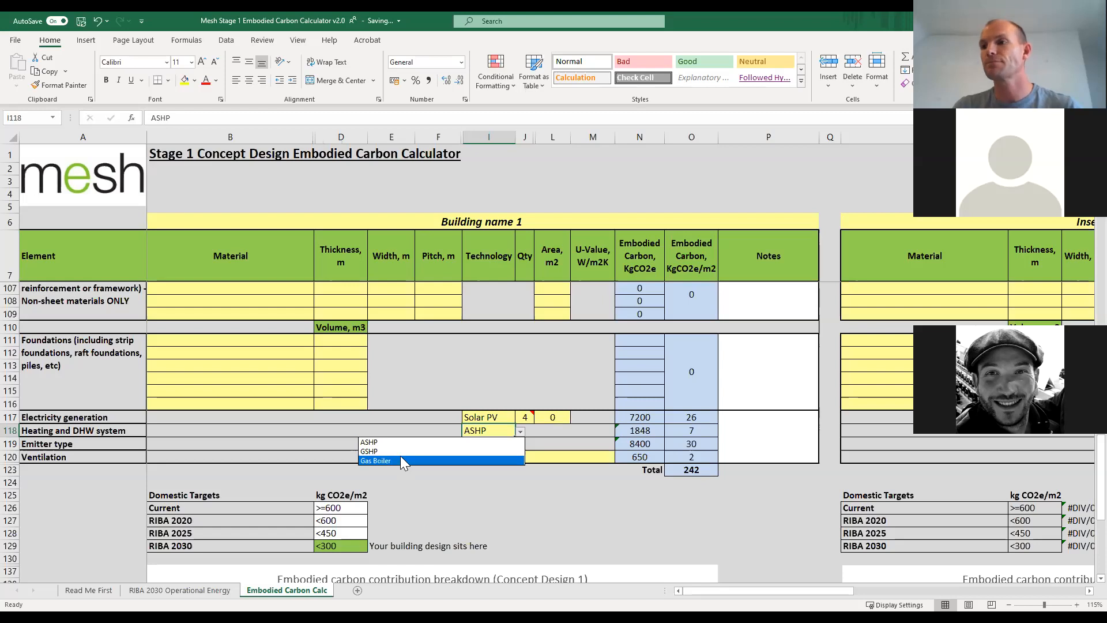
key(Escape)
Try Radiators as the emitter type and switch the selection back to UFH.
click(519, 442)
click(520, 444)
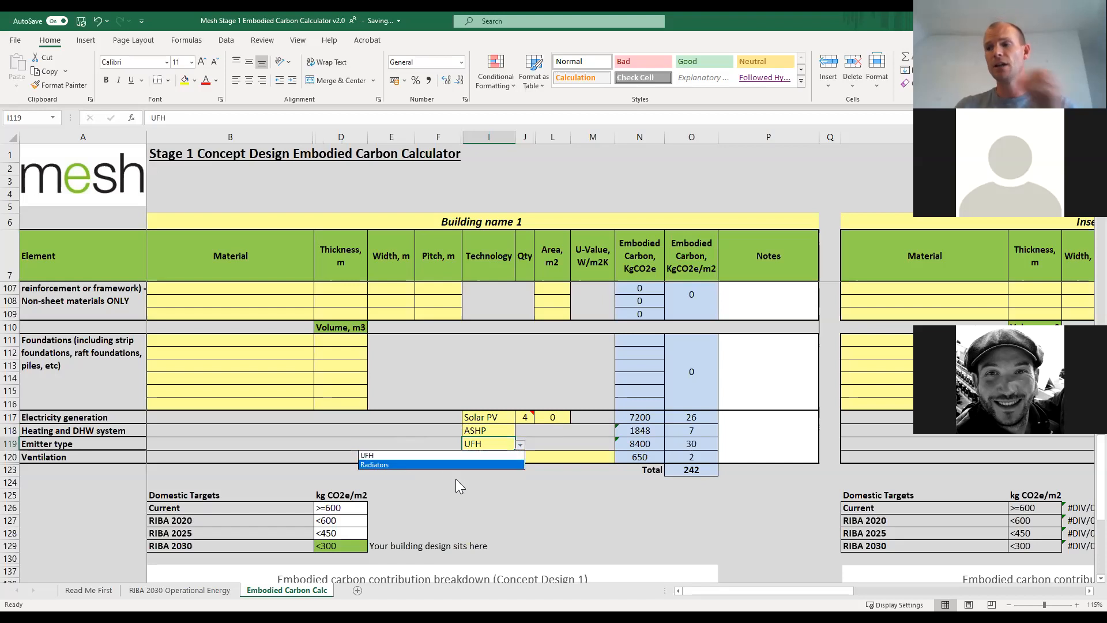
click(416, 464)
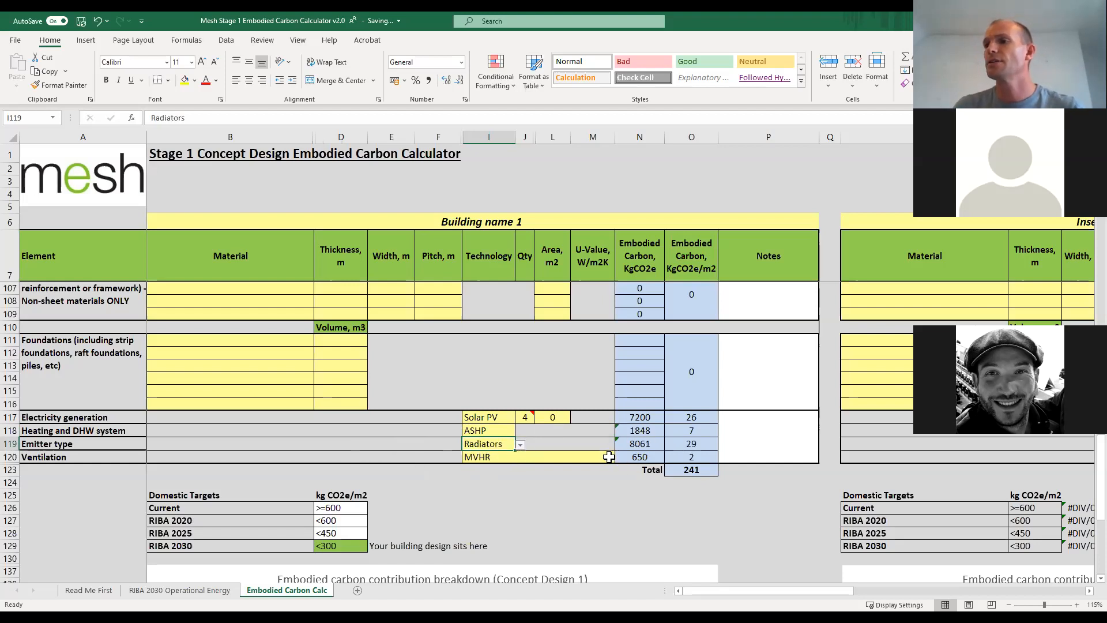
click(521, 445)
click(429, 455)
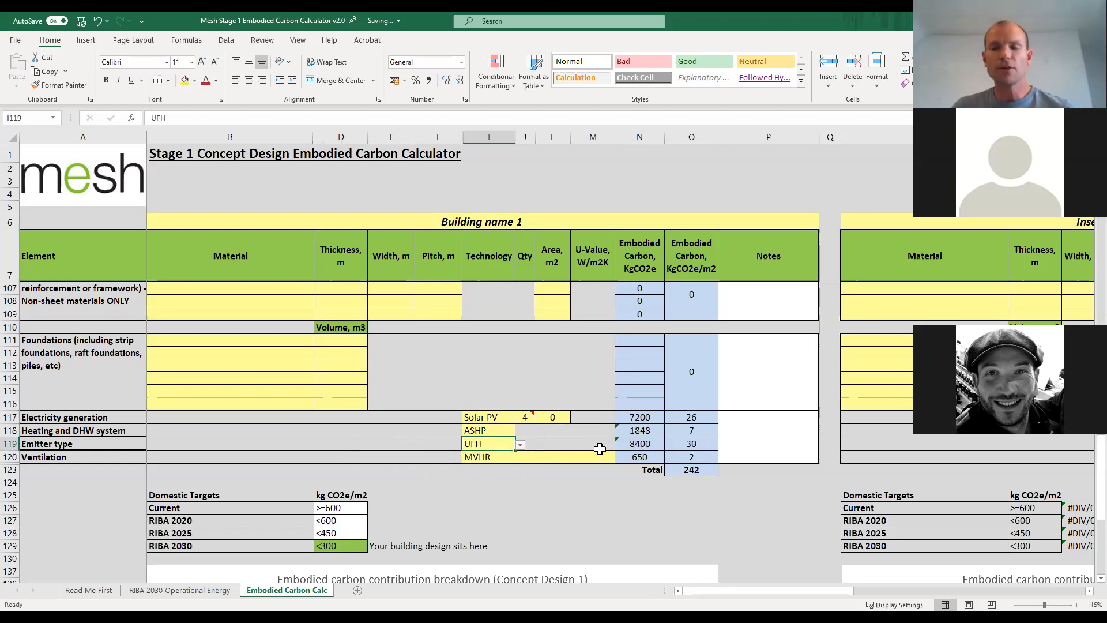
Try Mechanical ventilation only for the Ventilation row and switch the selection back to MVHR.
click(539, 455)
click(620, 459)
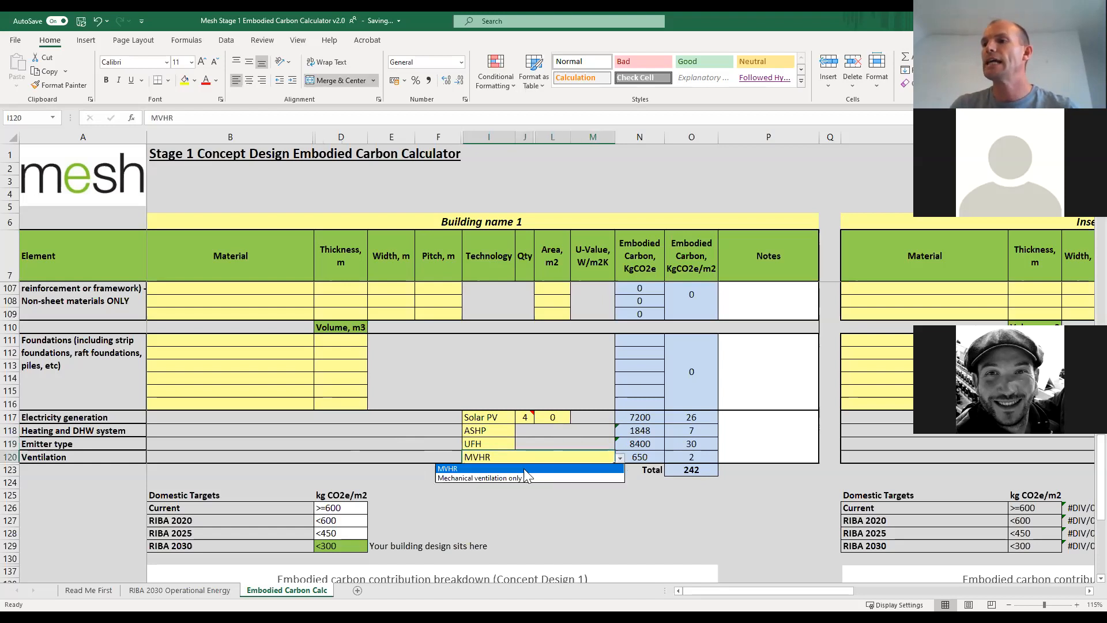
click(535, 477)
click(620, 458)
click(499, 468)
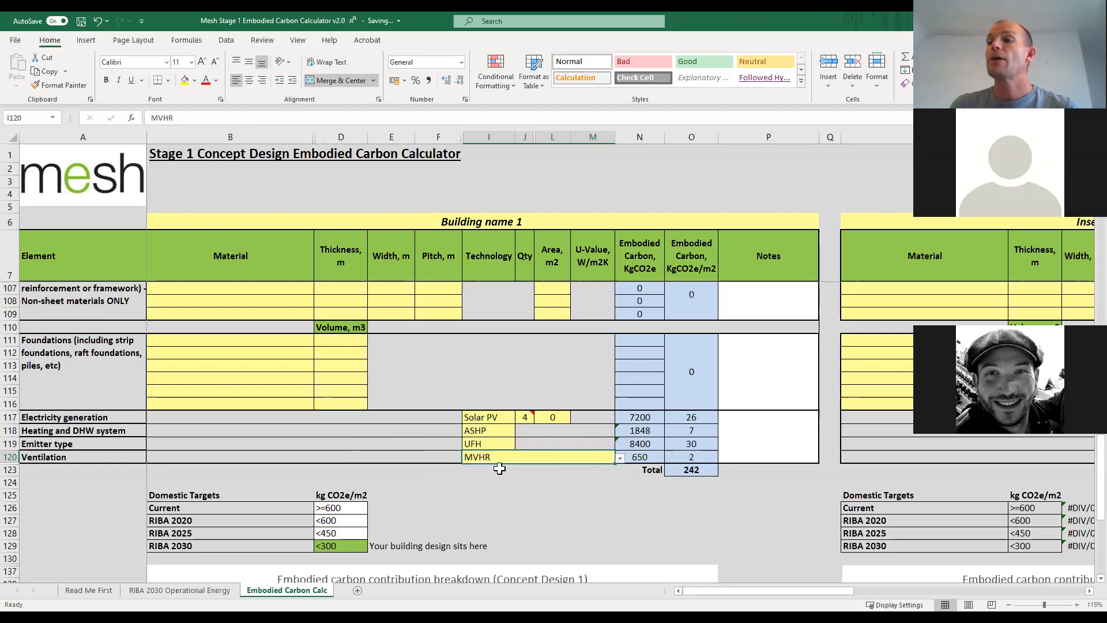
Examine the total embodied carbon per m2, the domestic targets and the contribution breakdown chart for Concept Design 1.
scroll(499, 468, down, 1)
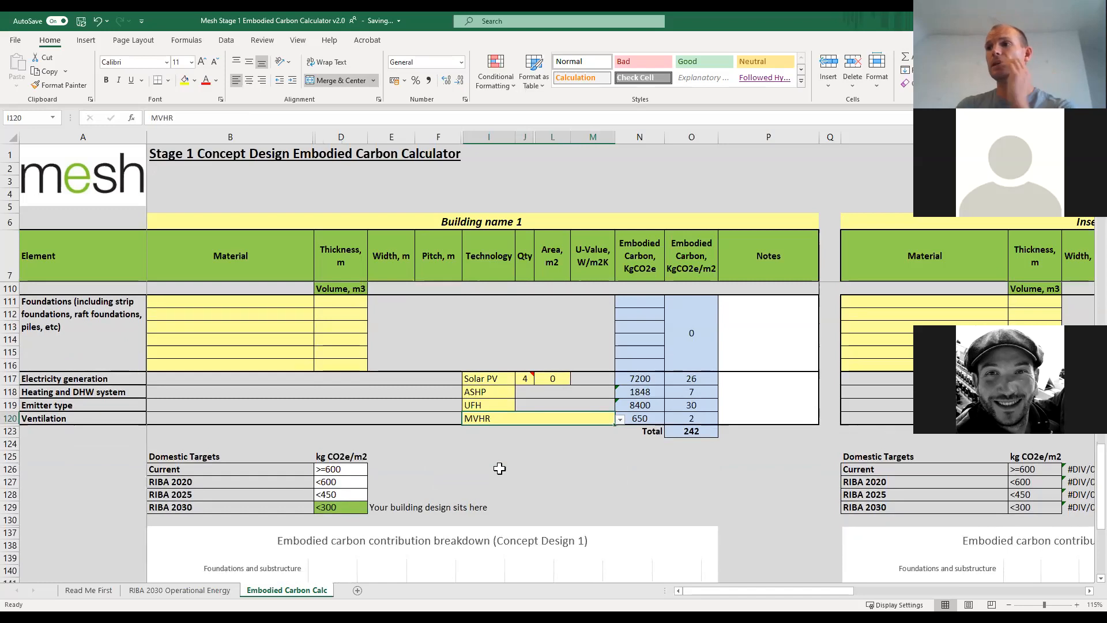
click(693, 431)
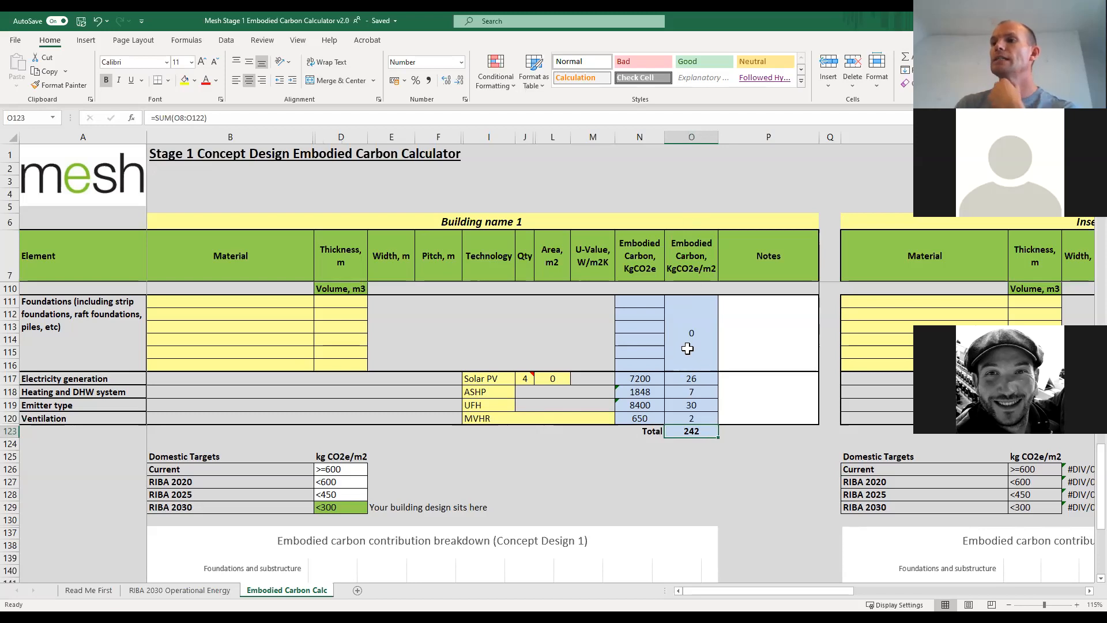
scroll(559, 350, down, 3)
scroll(556, 354, down, 2)
scroll(274, 309, up, 1)
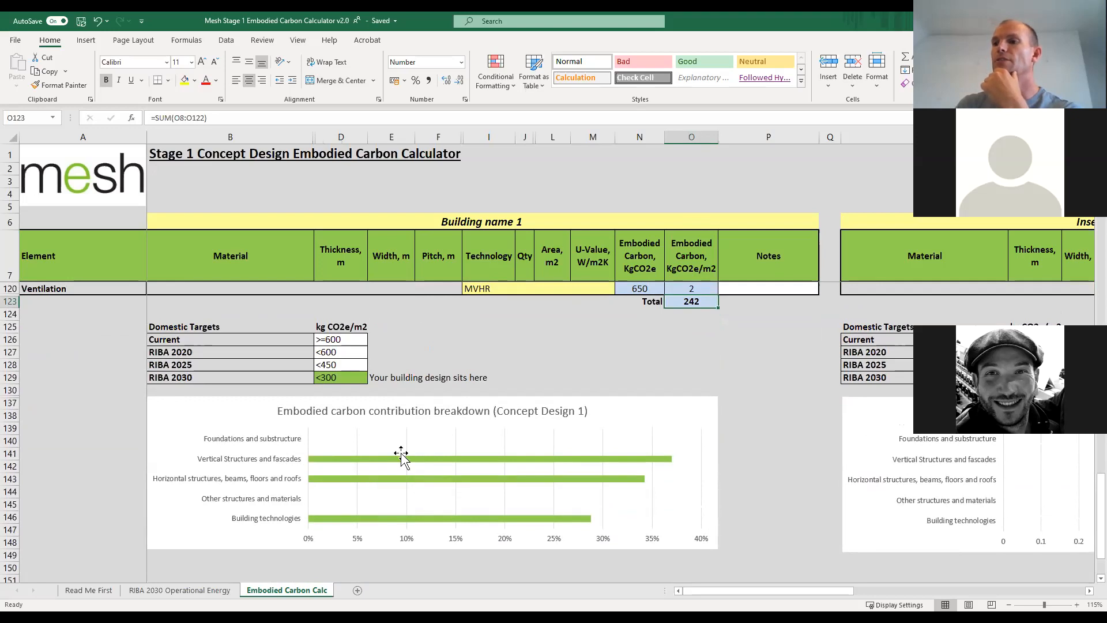
scroll(401, 454, down, 3)
scroll(402, 454, up, 3)
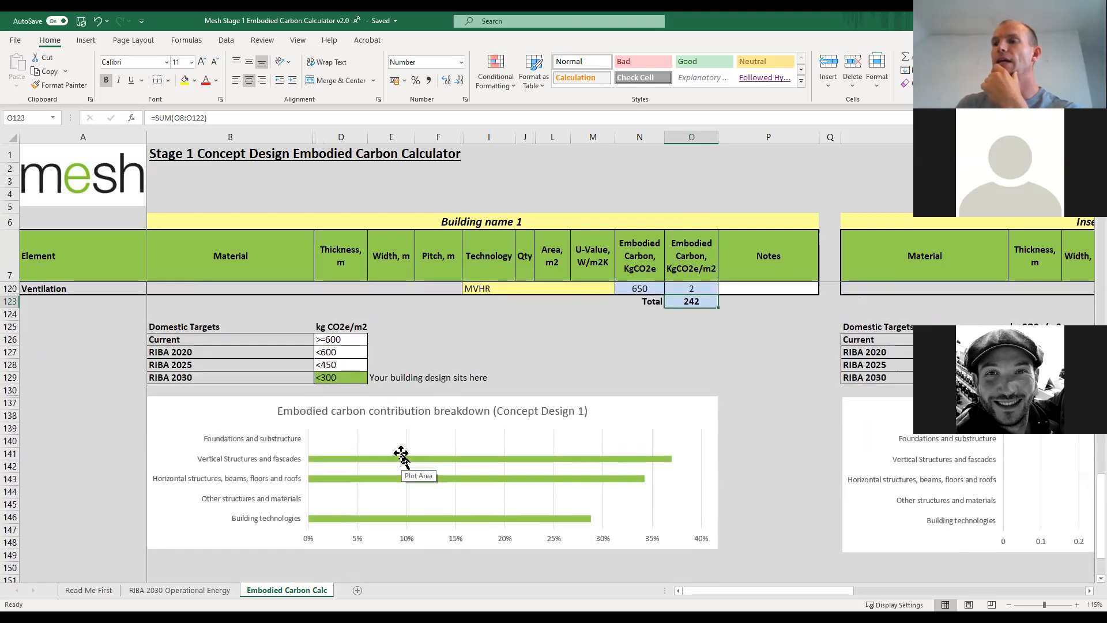
Review the floor, window, door, wall and roof entries, ending with the sheet materials of Roof Construction Type 1.
scroll(402, 455, up, 12)
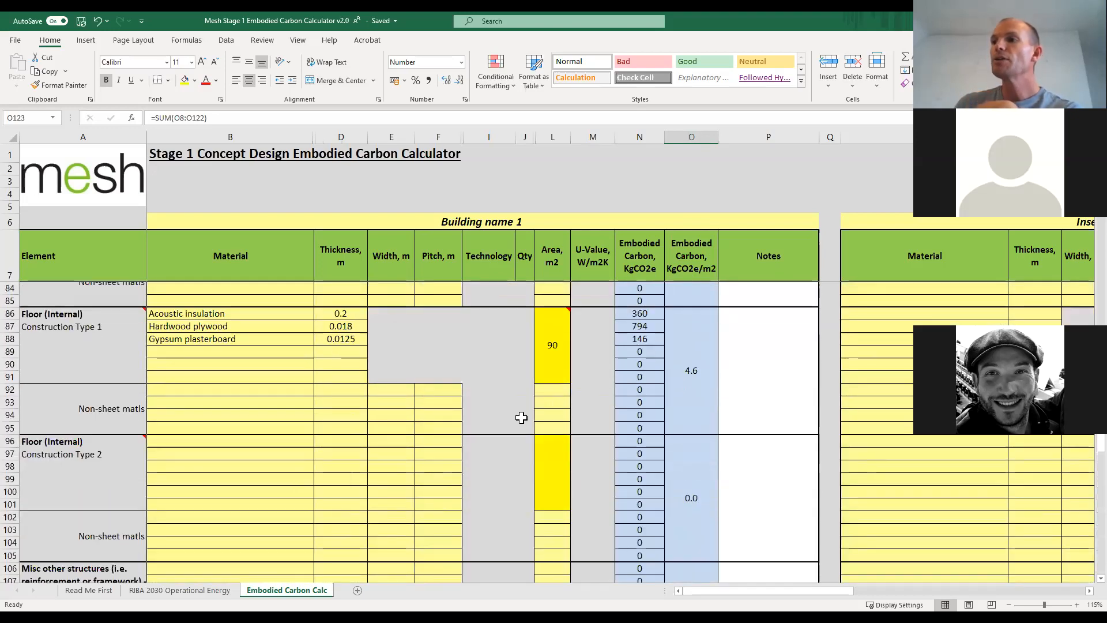
scroll(522, 418, up, 8)
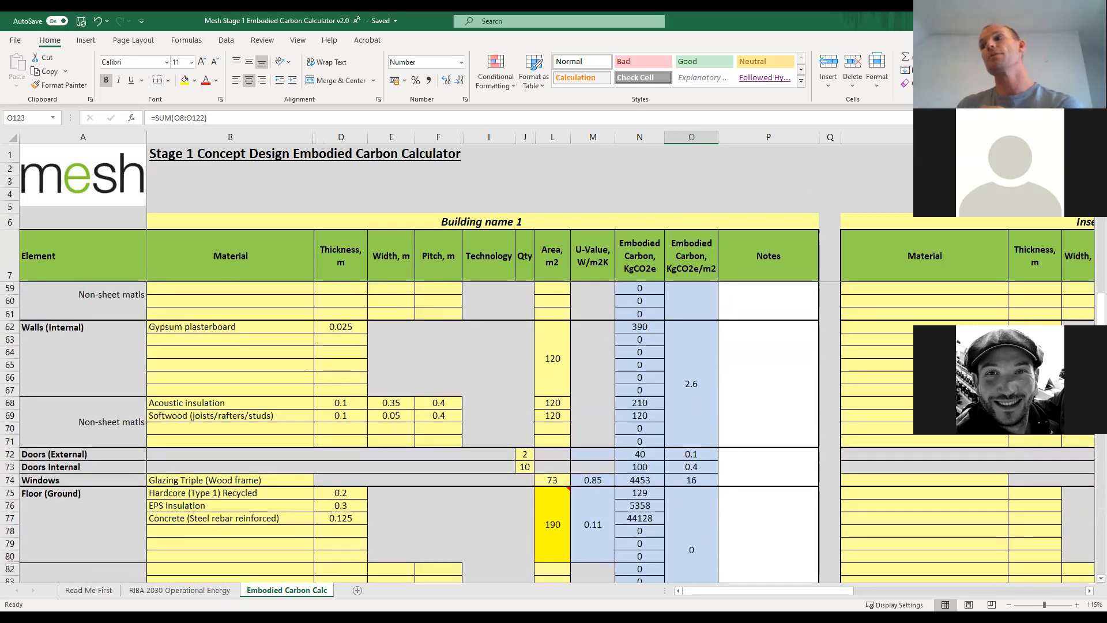
scroll(704, 351, up, 8)
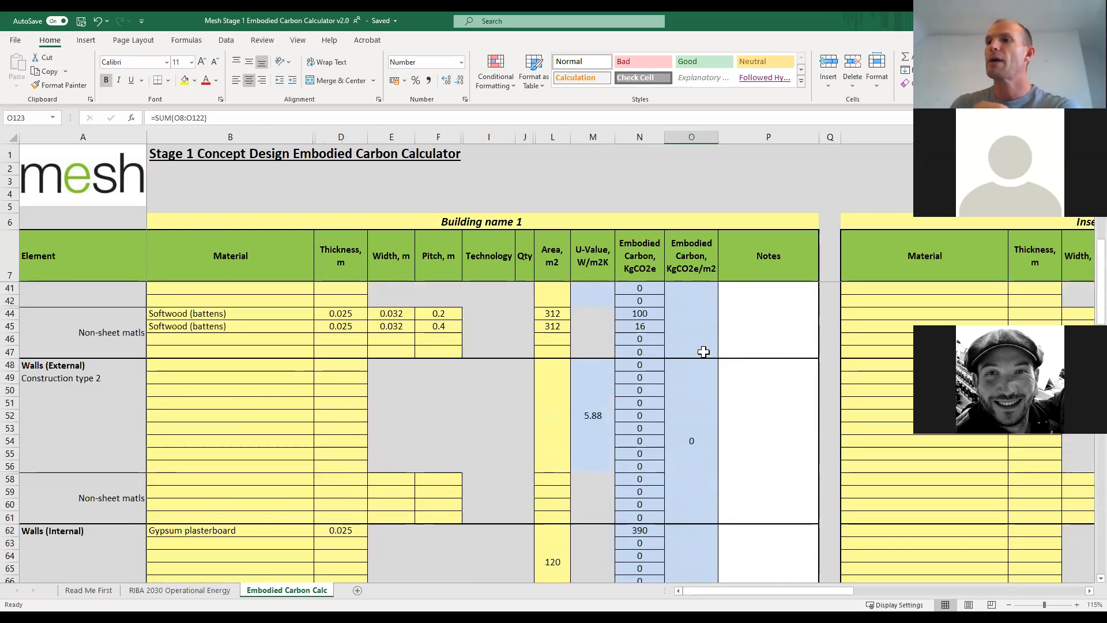
scroll(482, 368, up, 9)
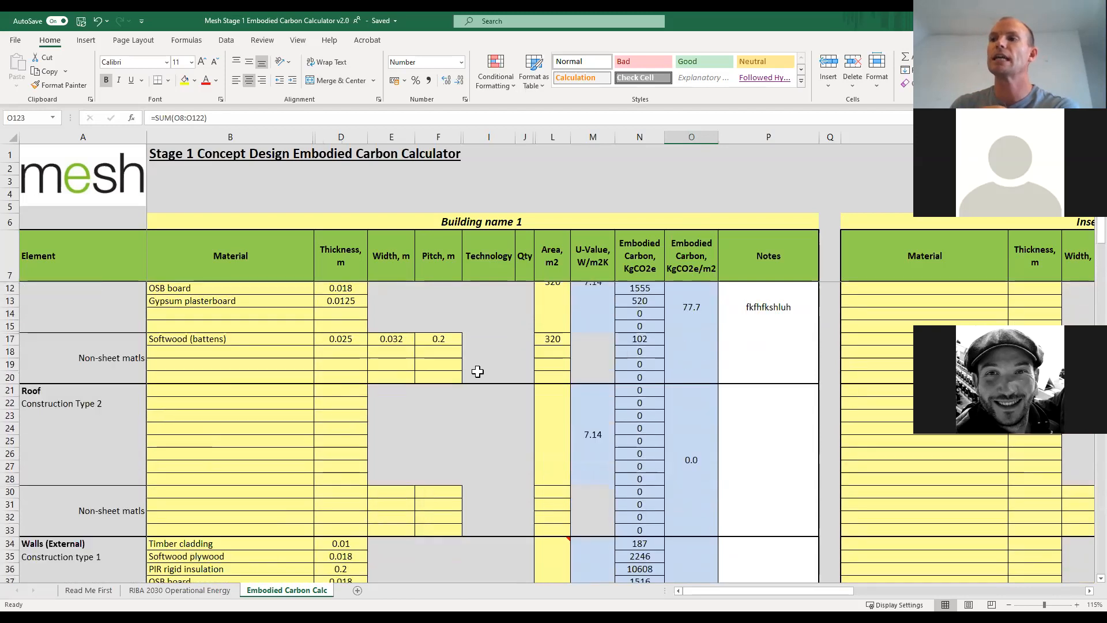
scroll(479, 372, up, 1)
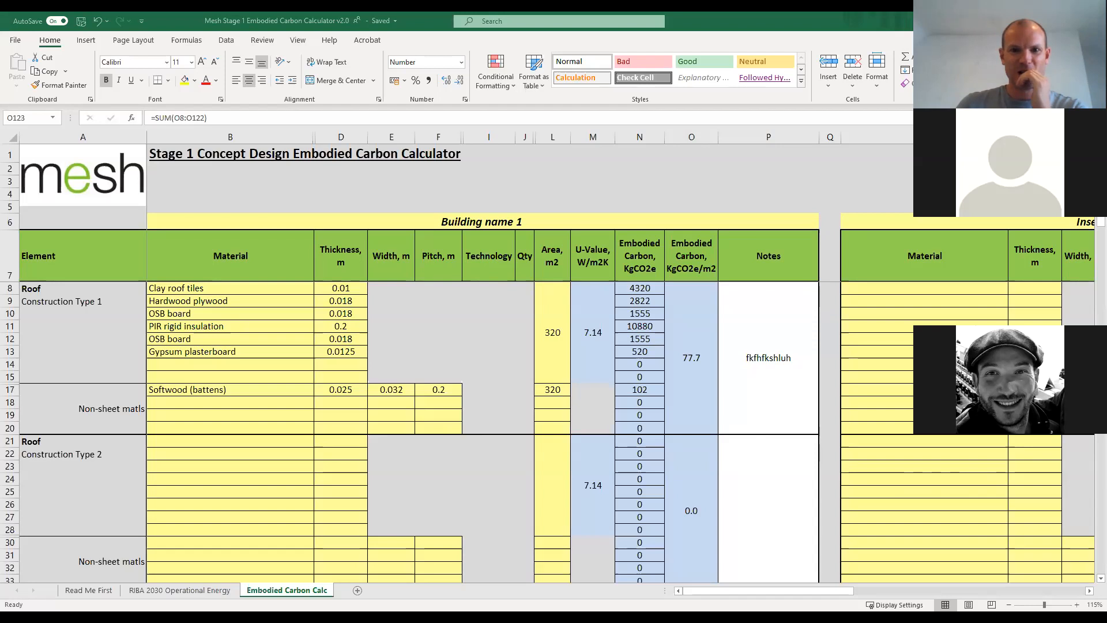
click(230, 316)
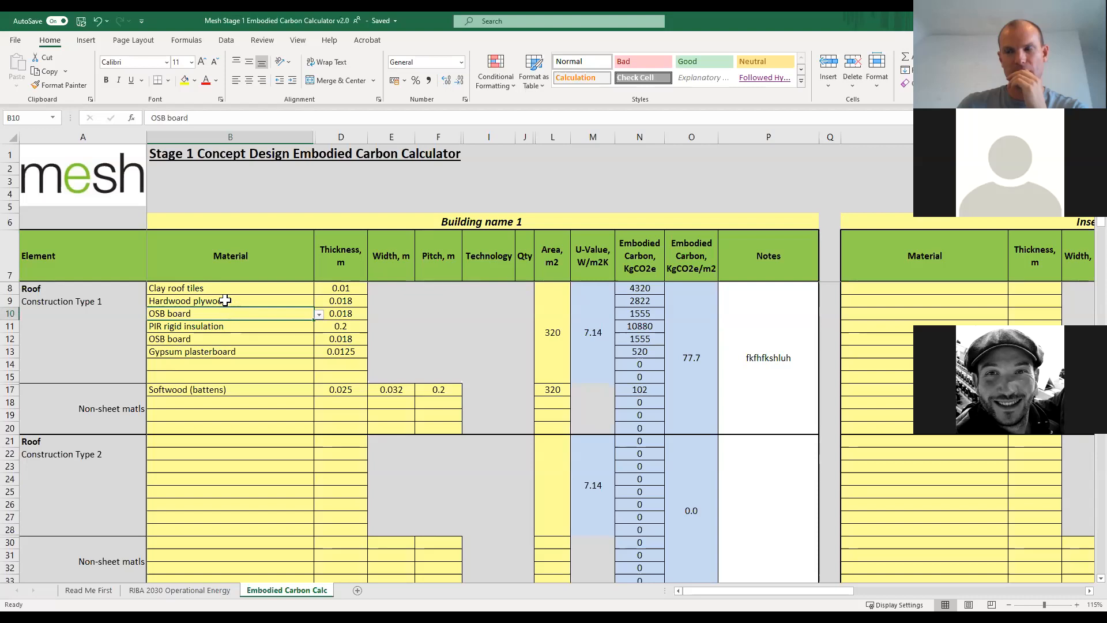
click(230, 301)
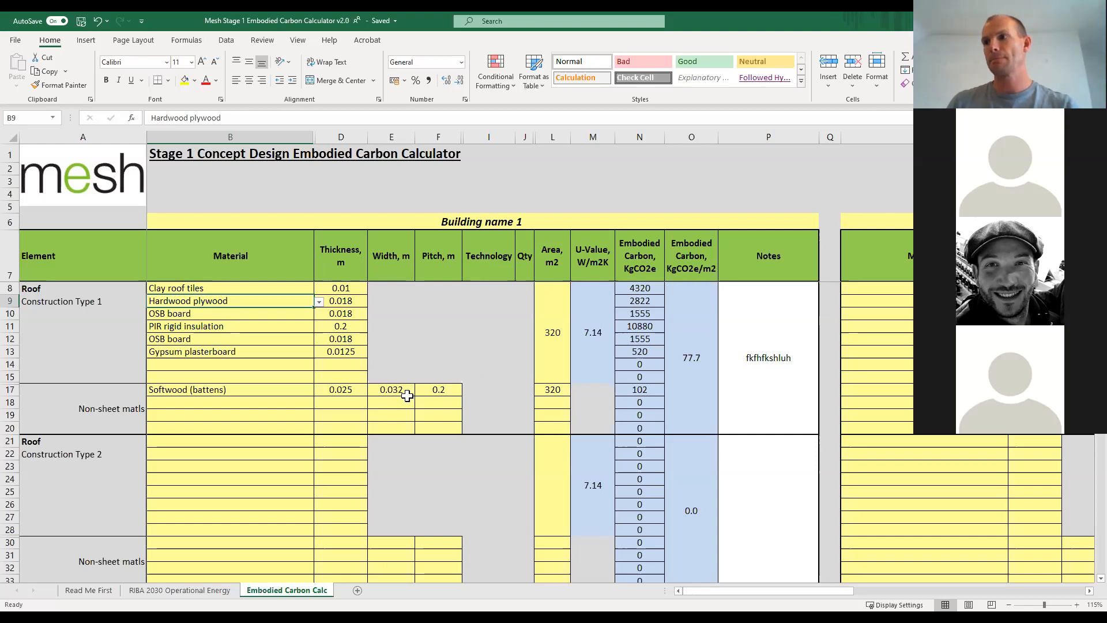
scroll(407, 395, down, 1)
scroll(407, 395, up, 1)
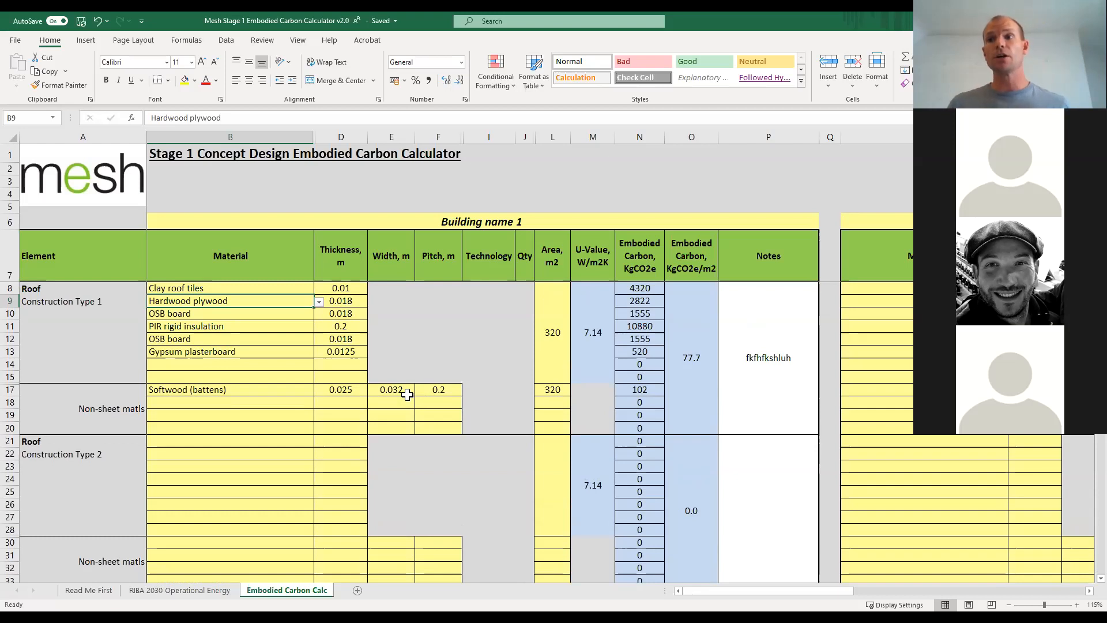
Consult the RIBA 2030 Operational Energy guidance and review the Embodied Carbon Calc sheet's domestic targets and breakdown chart.
click(203, 591)
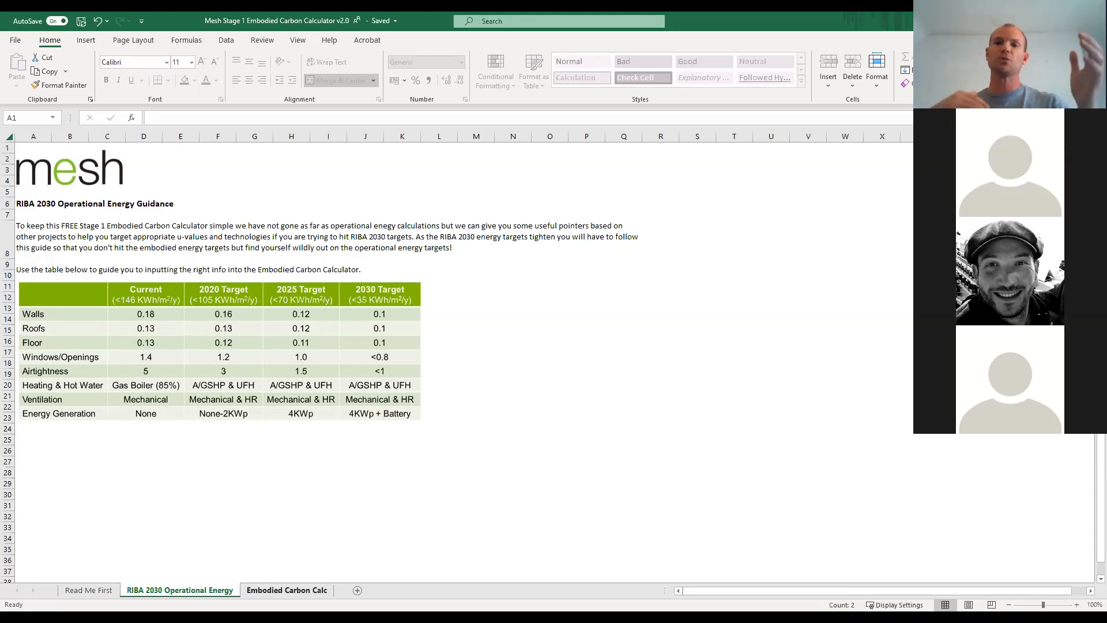
click(261, 590)
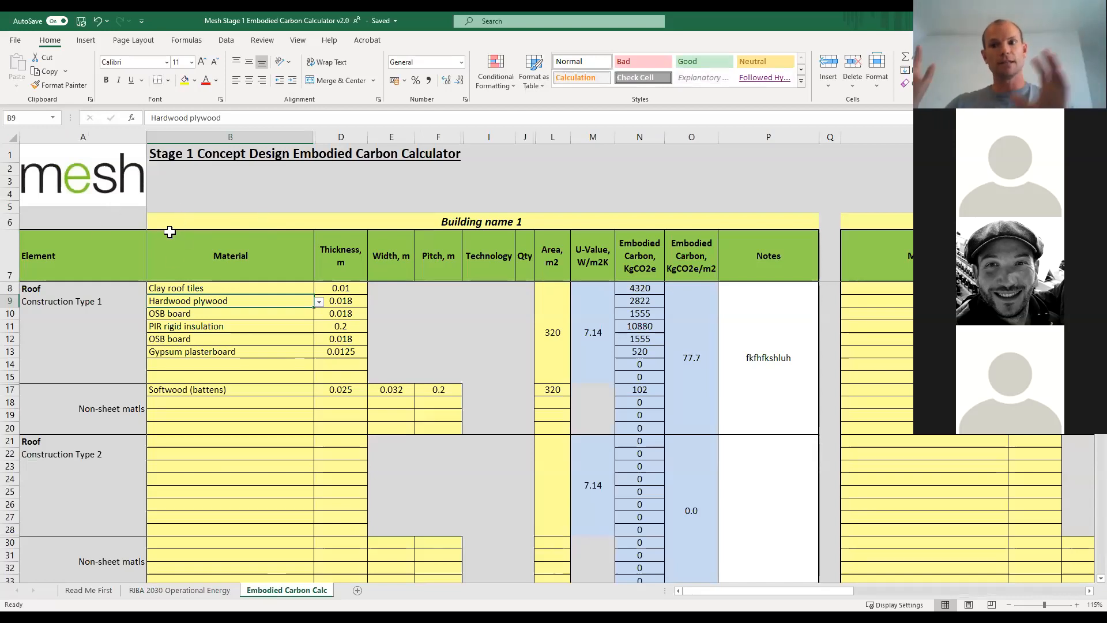
scroll(366, 484, down, 20)
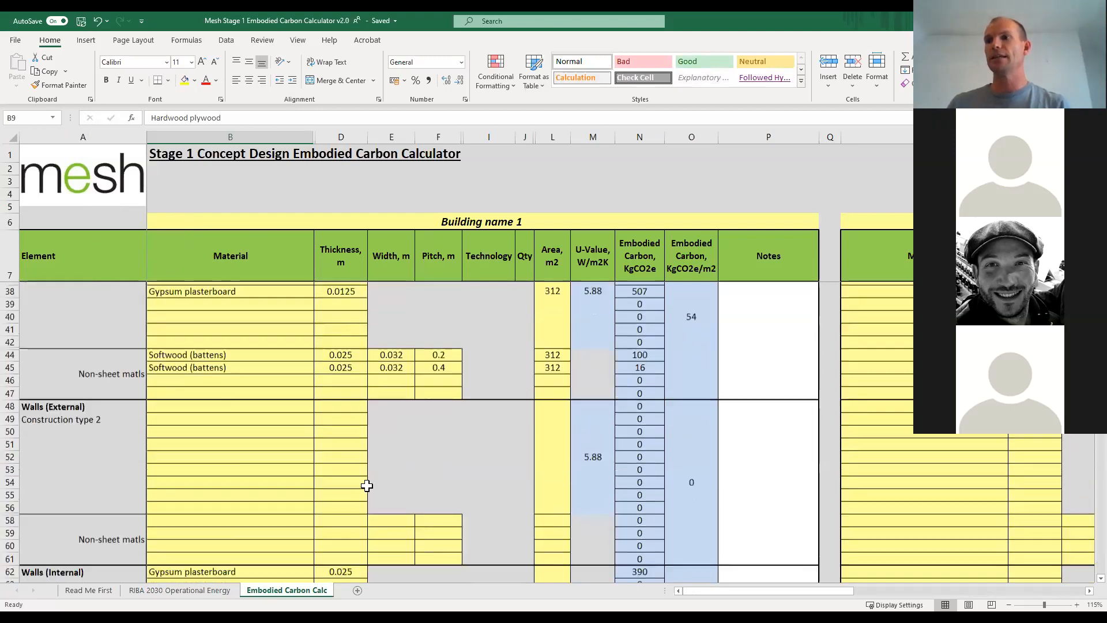
scroll(367, 484, down, 20)
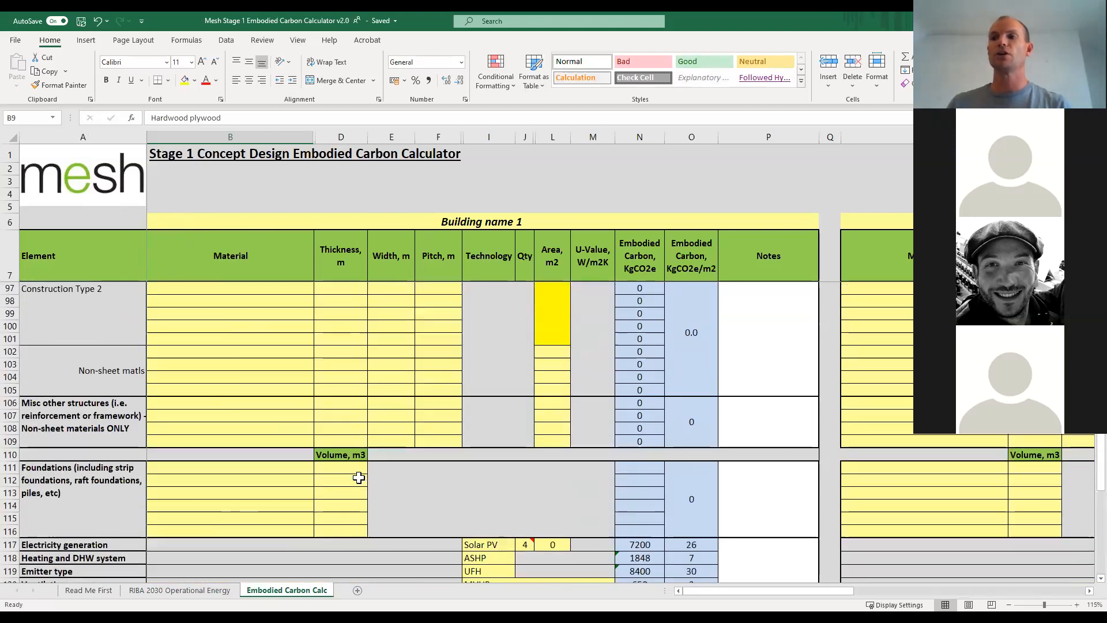
scroll(349, 476, up, 6)
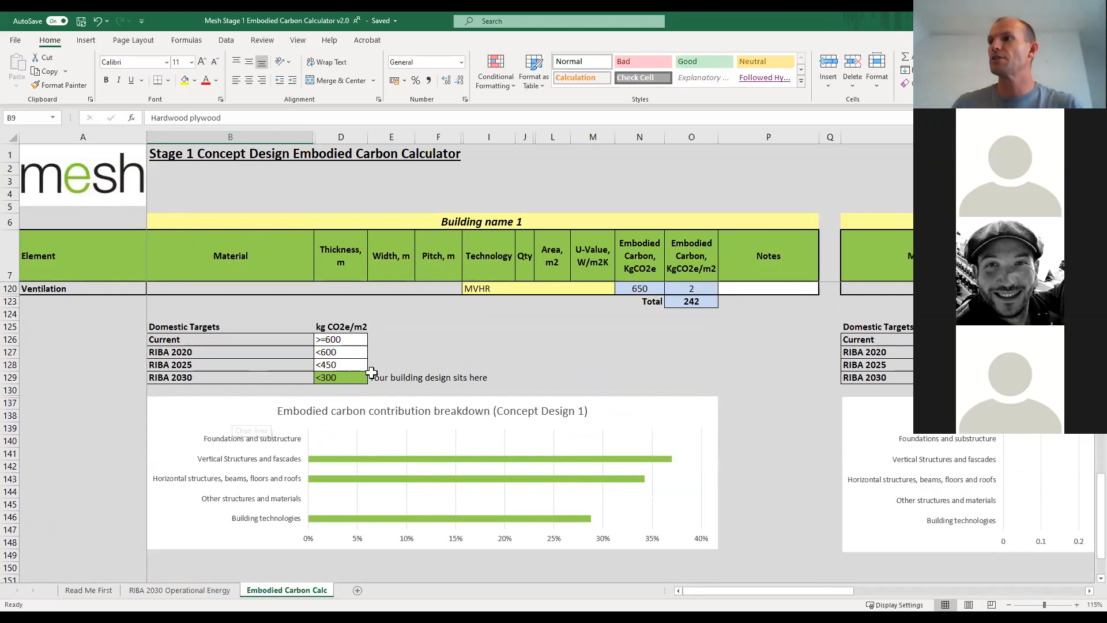
scroll(377, 377, up, 20)
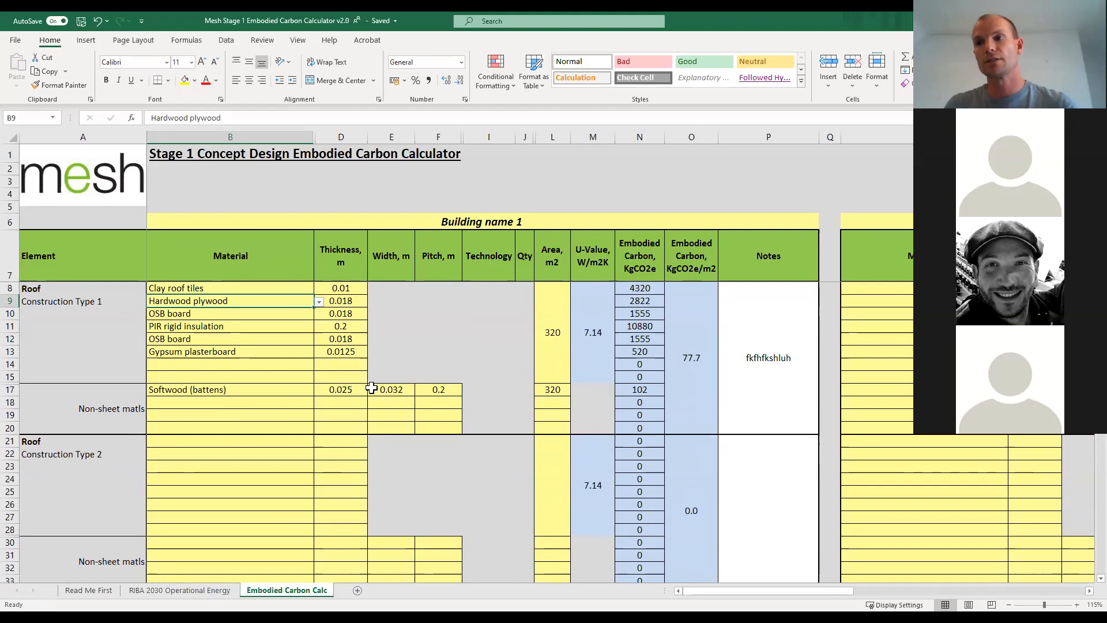
Browse the material options for the hardwood plywood layer of Roof Construction Type 1 without changing the selection.
click(304, 289)
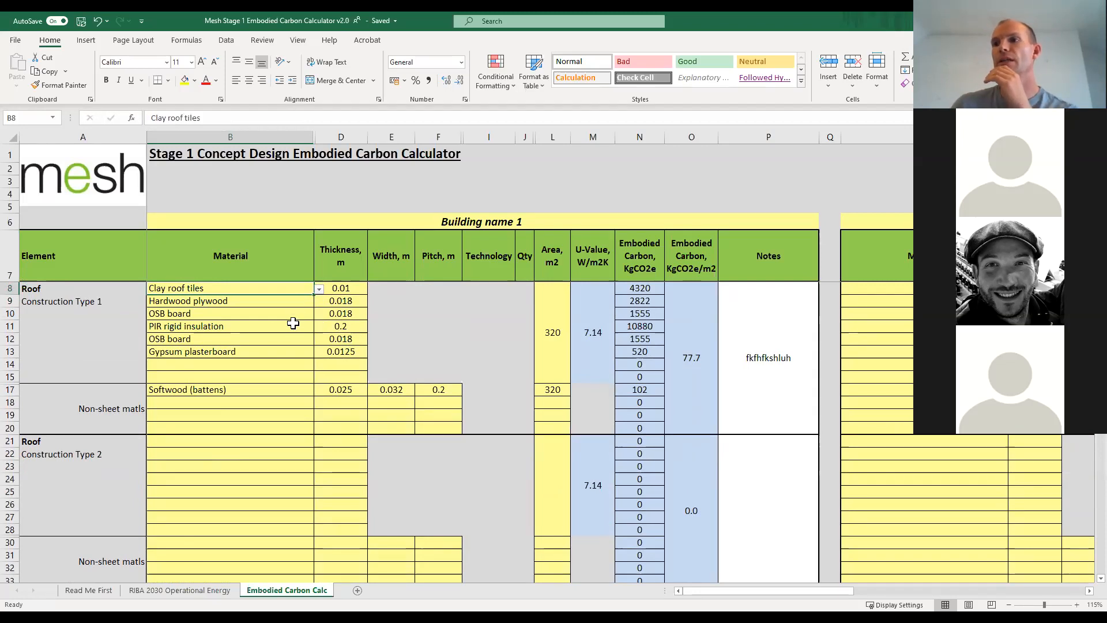
click(301, 302)
click(319, 301)
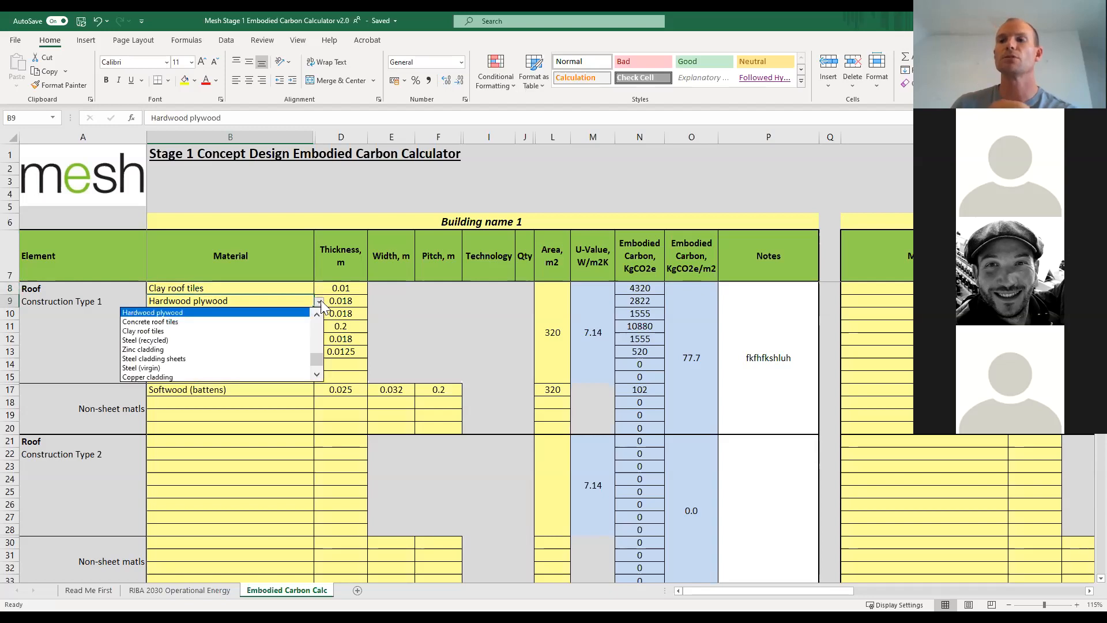
click(320, 315)
click(320, 315)
click(320, 316)
click(319, 315)
click(320, 315)
click(319, 316)
click(319, 316)
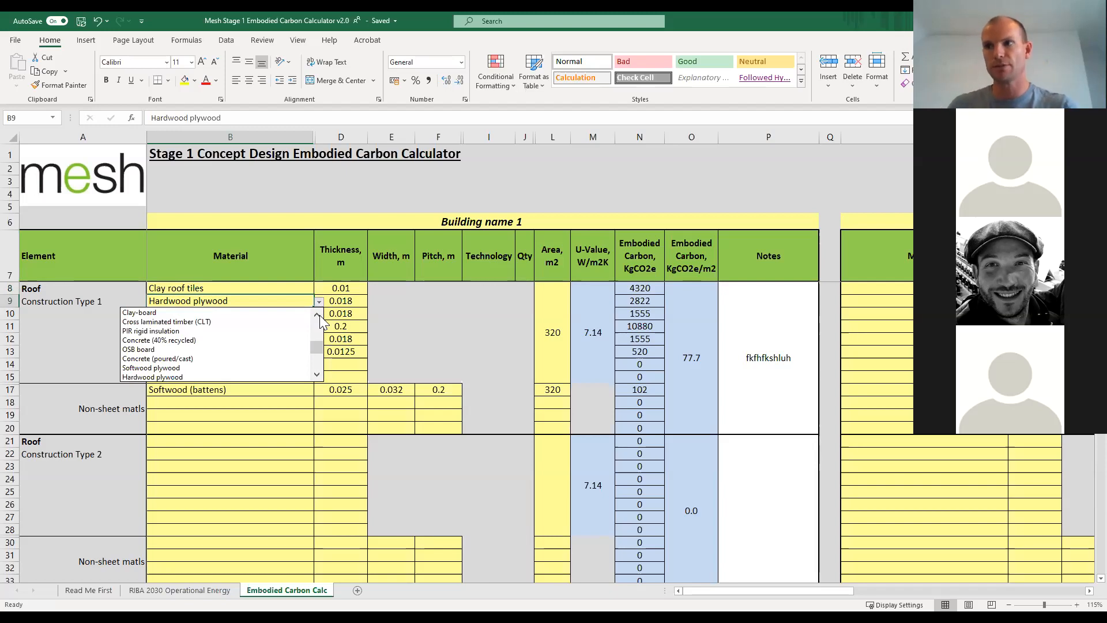
click(319, 315)
click(320, 315)
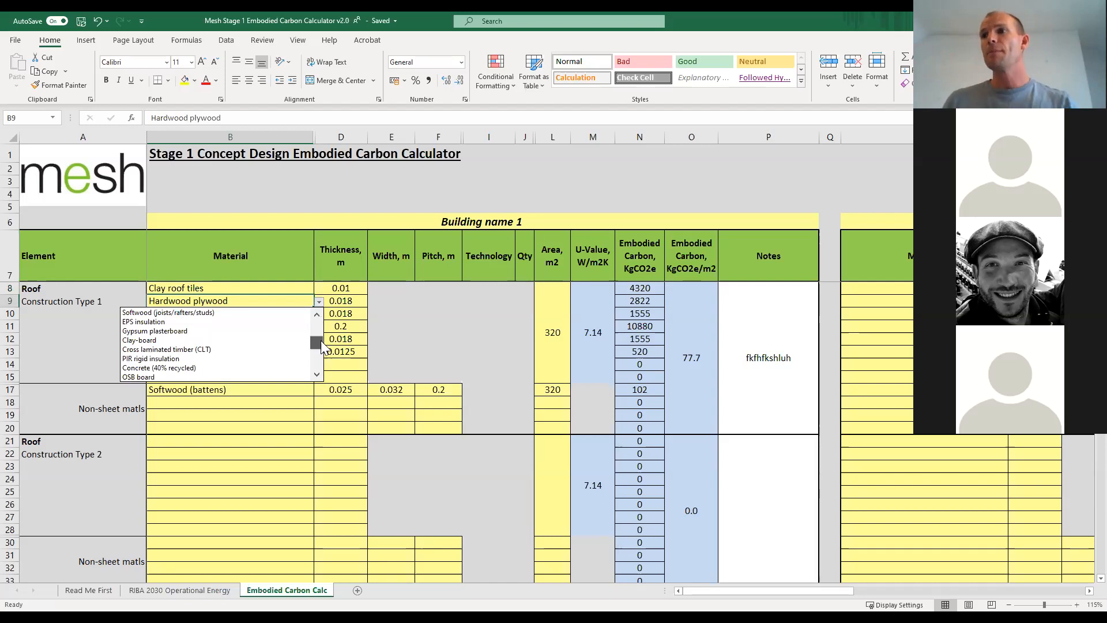
drag(322, 348, 320, 326)
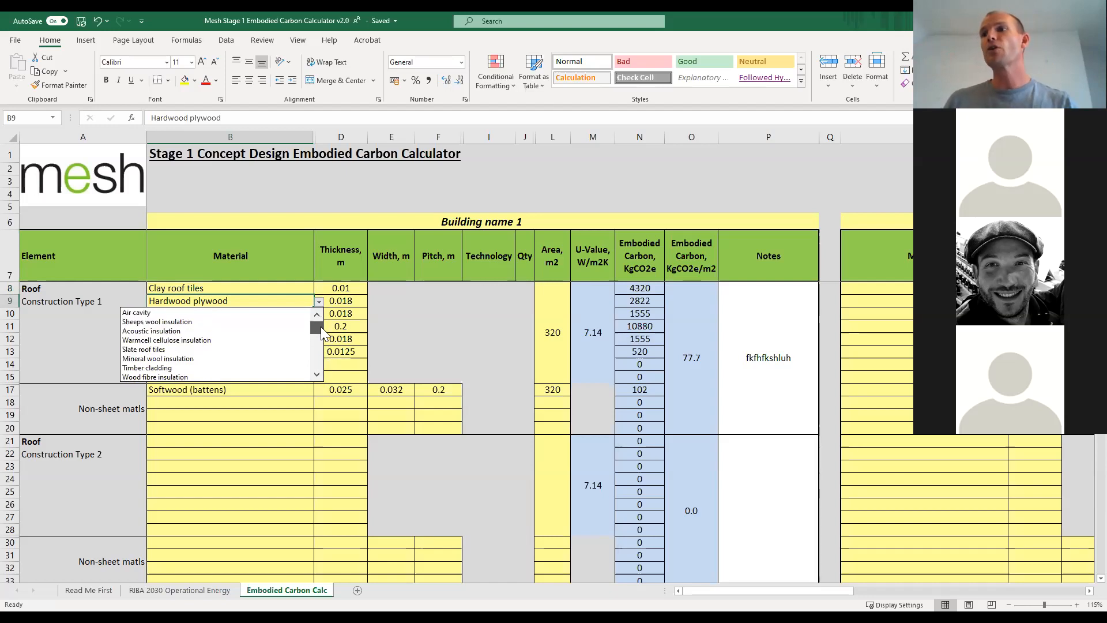
click(317, 374)
click(317, 374)
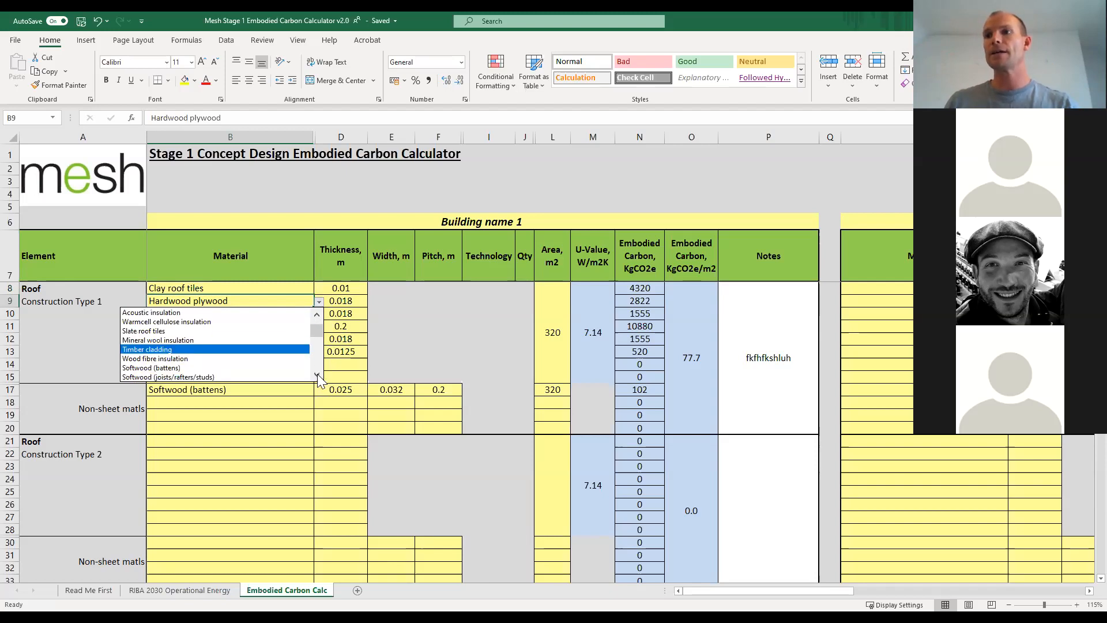
click(318, 316)
click(317, 316)
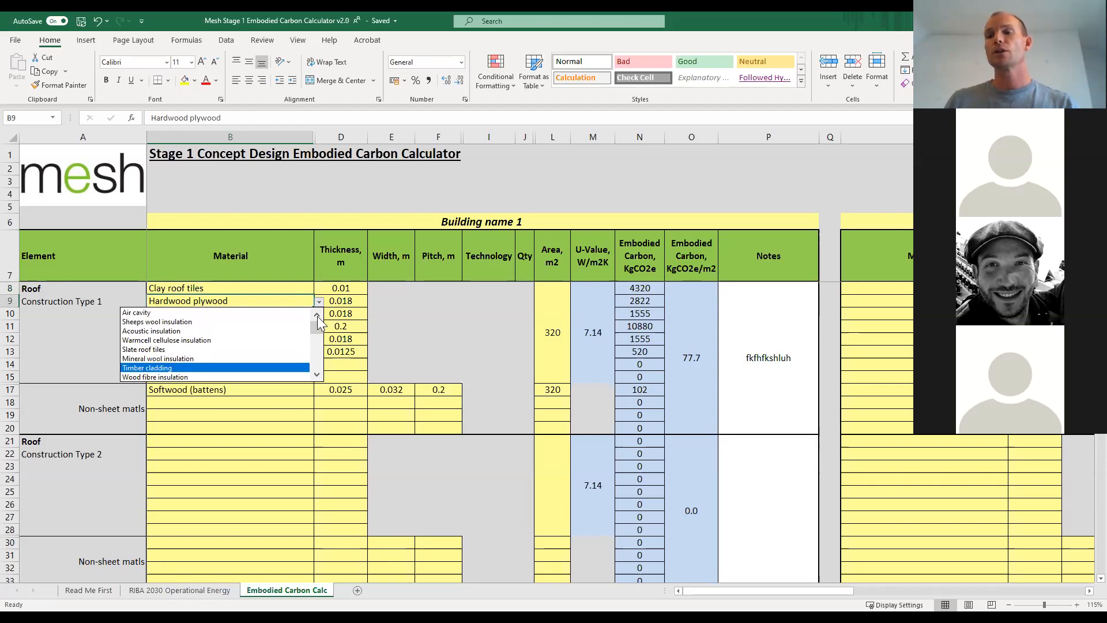
click(276, 447)
Choose Adobe as the material in the first empty sheet layer of Walls (External) Construction type 1.
scroll(271, 450, down, 9)
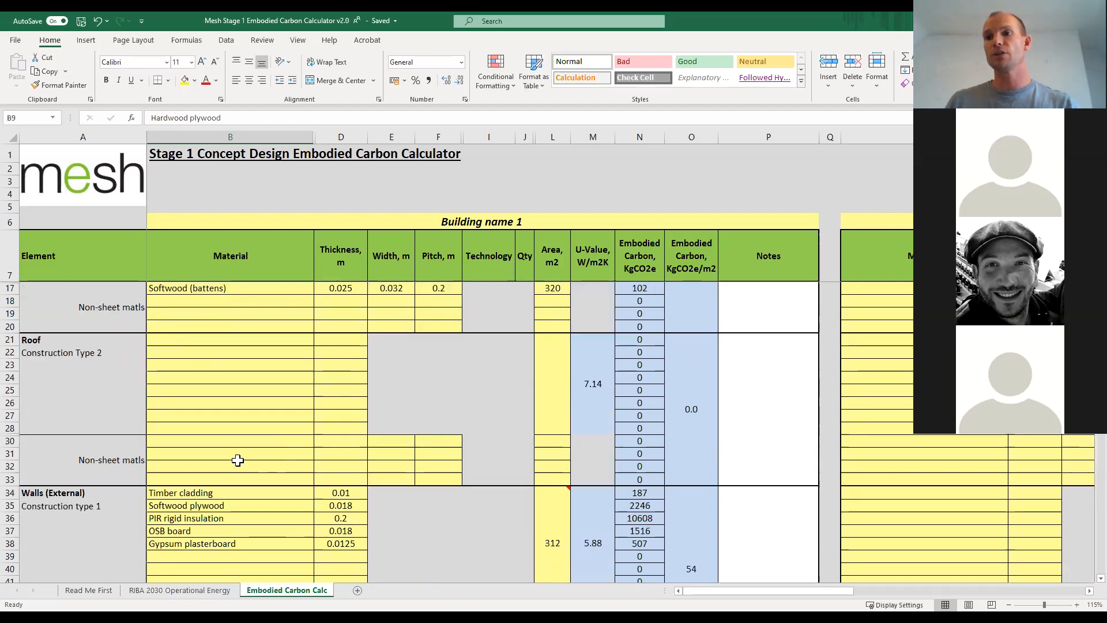
scroll(236, 455, up, 2)
click(255, 432)
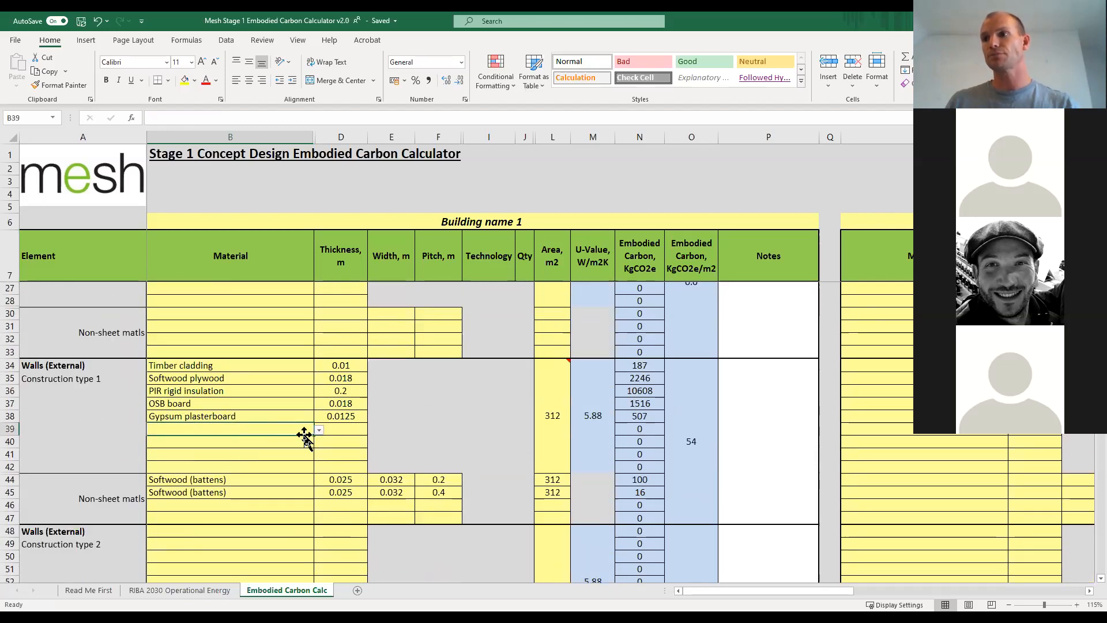
click(319, 431)
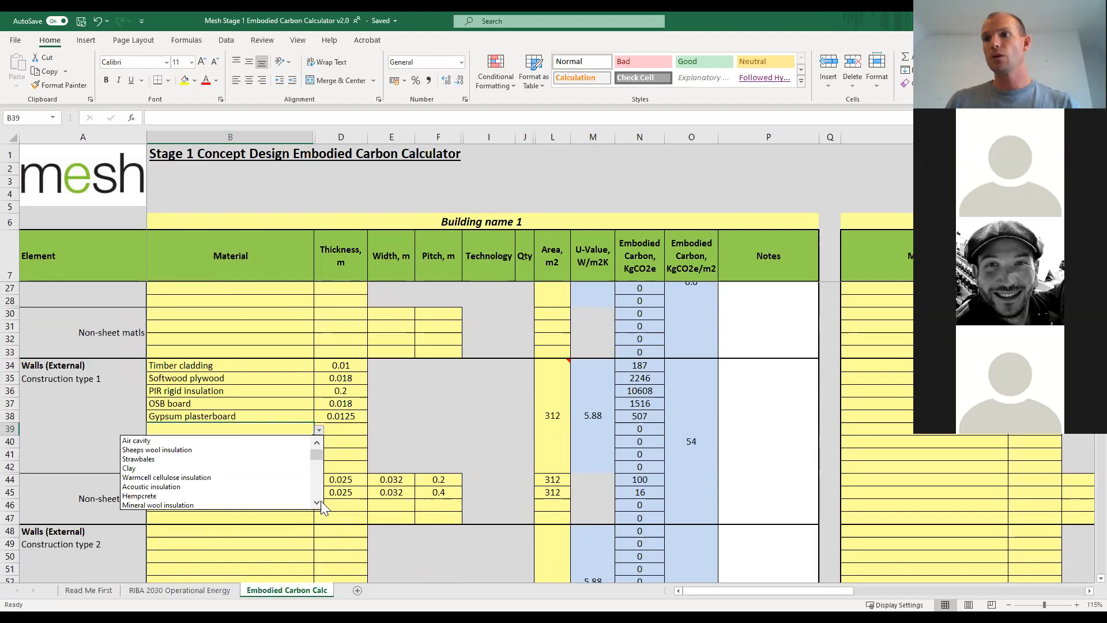
click(317, 503)
click(317, 502)
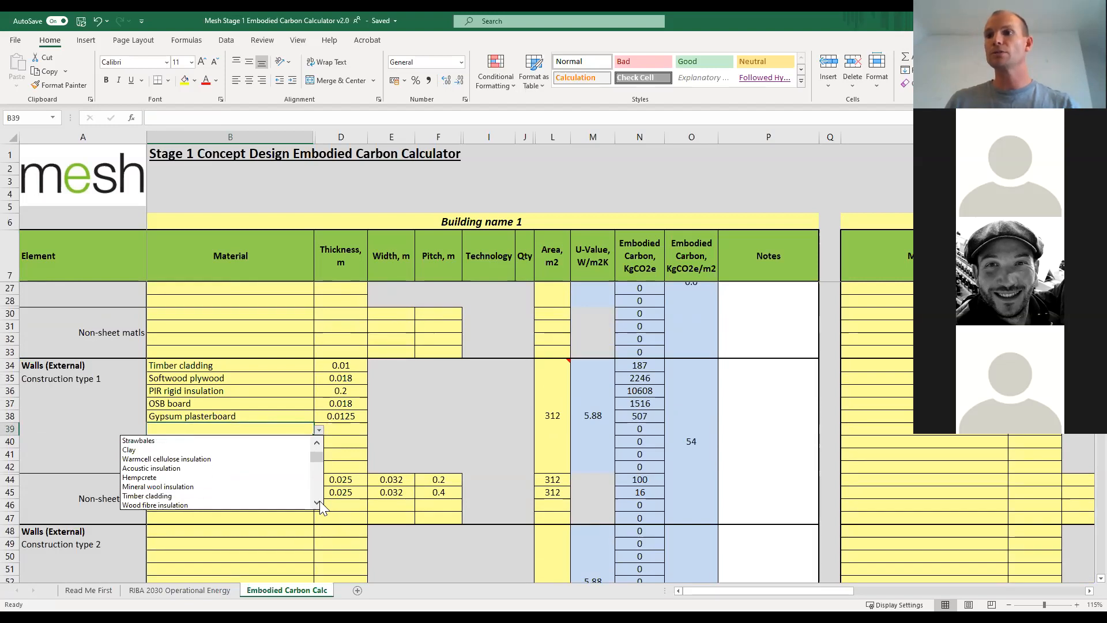
click(318, 503)
click(317, 502)
click(317, 502)
click(317, 503)
click(317, 502)
click(318, 502)
click(317, 502)
click(163, 478)
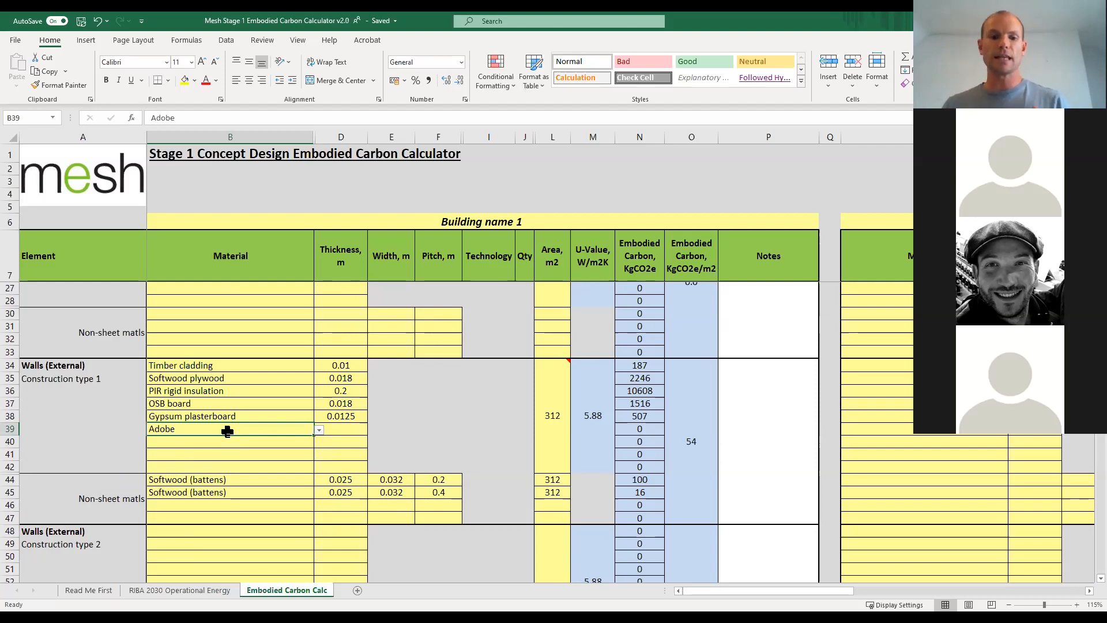
Clear the Adobe material from the layer below the gypsum plasterboard in Walls (External) Construction type 1.
click(235, 443)
click(234, 429)
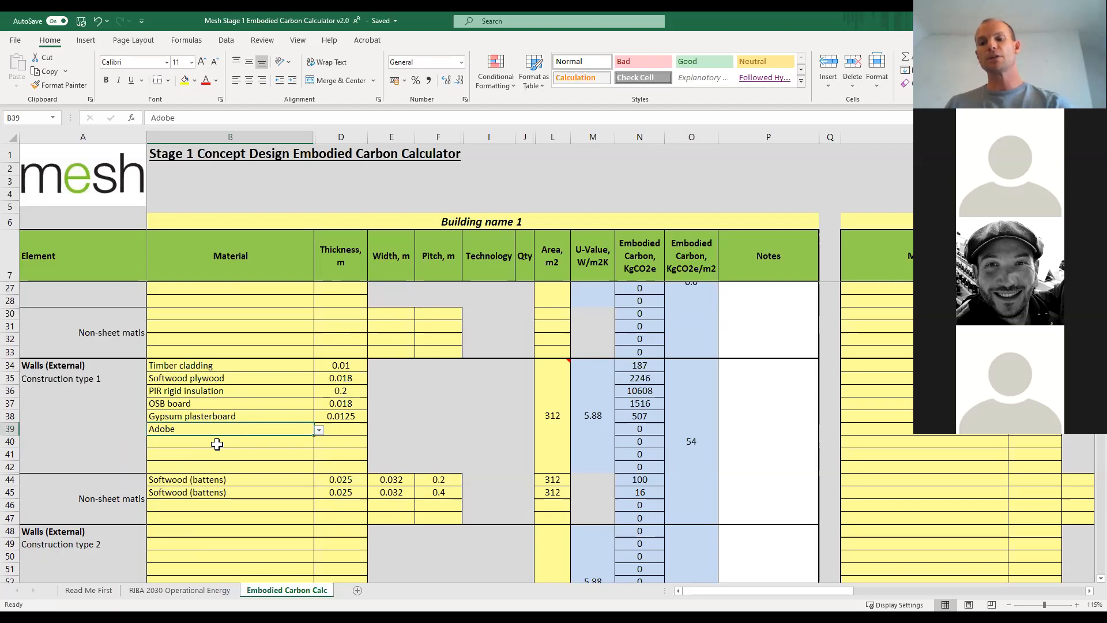
key(Delete)
click(218, 443)
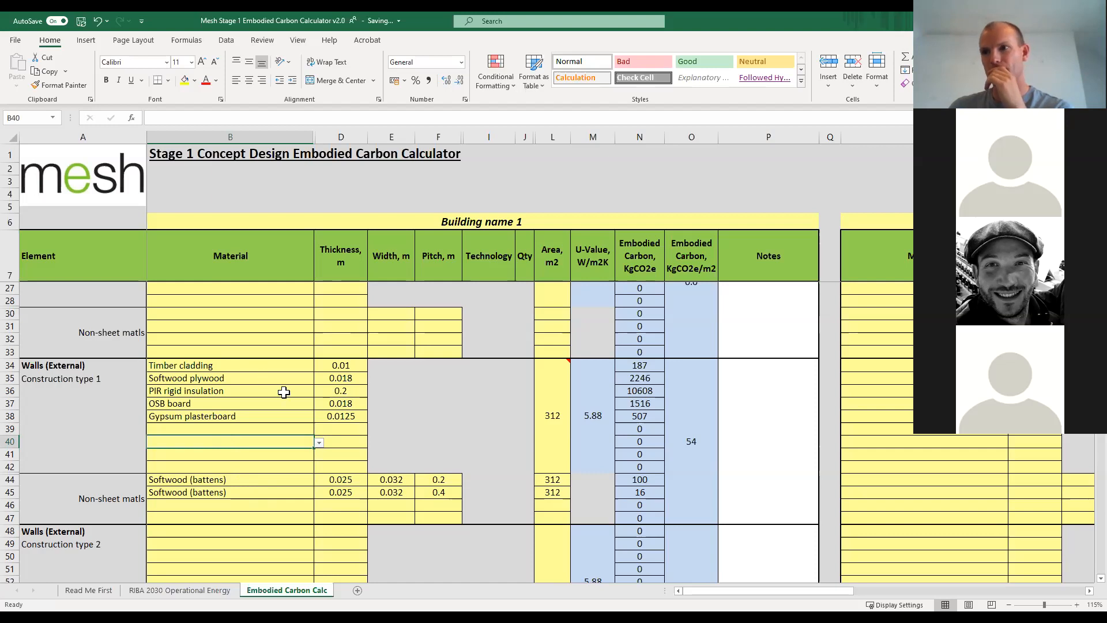
Review the external and internal wall entries down to the doors and select the whole Doors (External) row.
scroll(284, 394, down, 1)
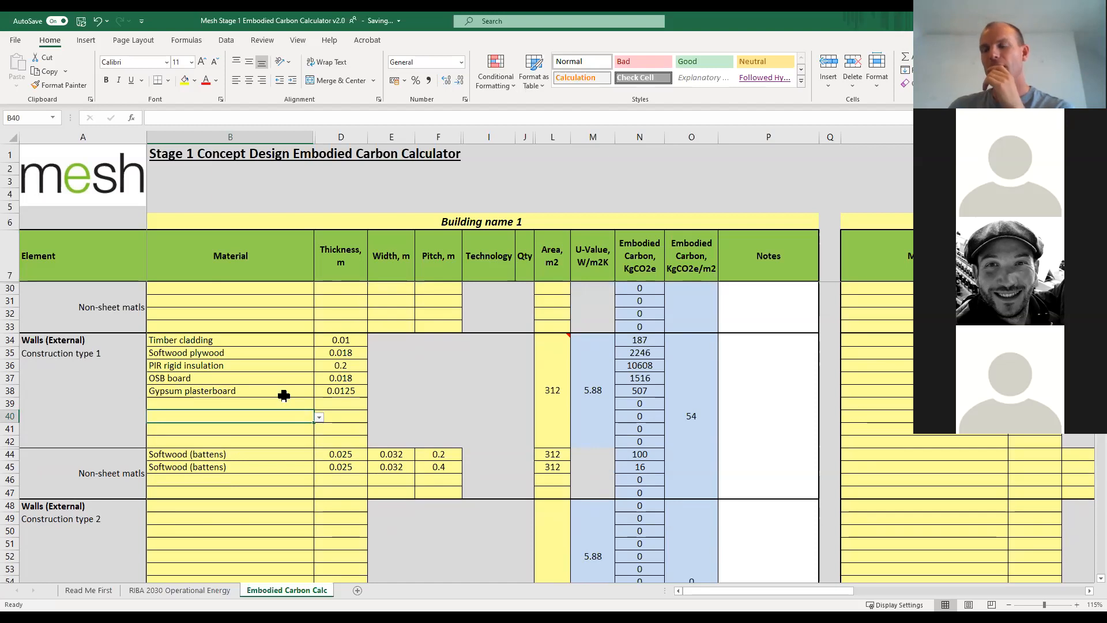
scroll(284, 396, down, 1)
scroll(283, 398, down, 1)
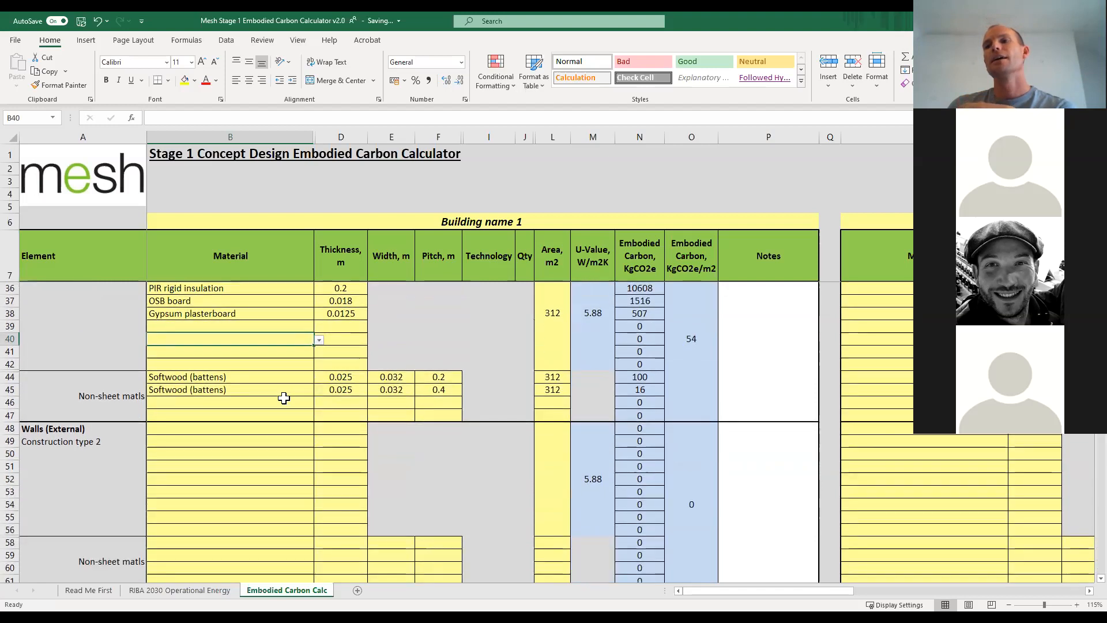
scroll(284, 403, down, 1)
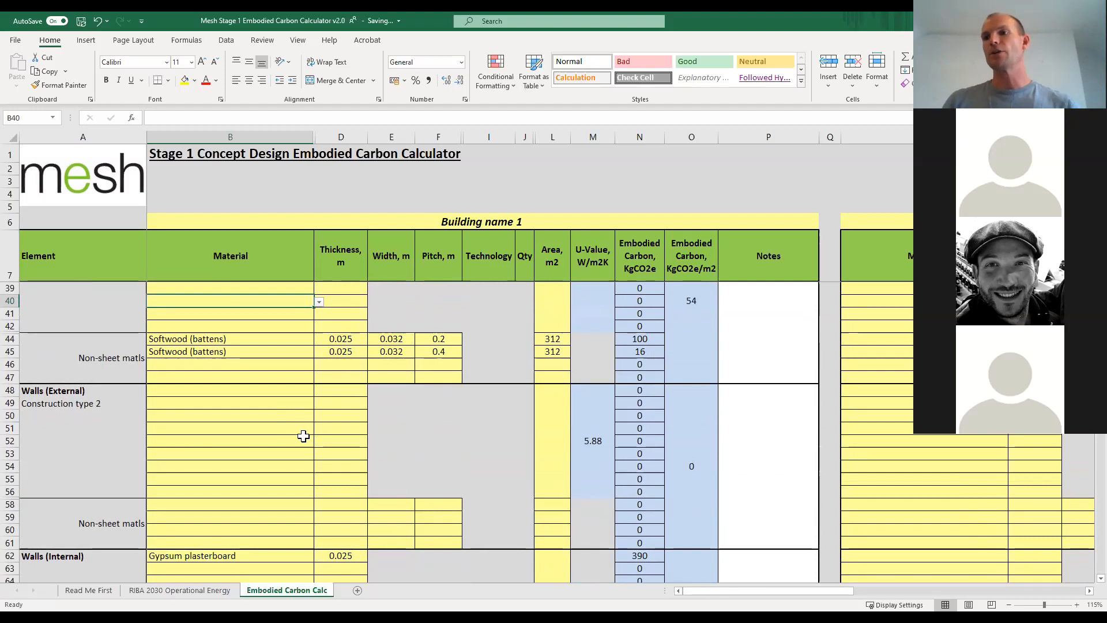
scroll(370, 440, down, 3)
scroll(370, 455, down, 2)
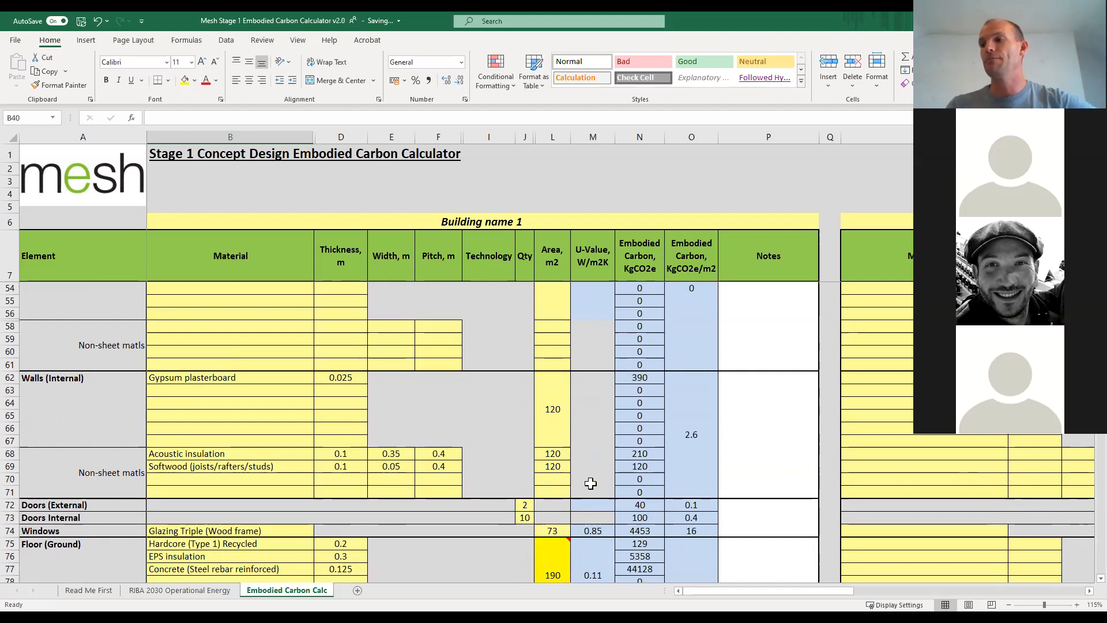
scroll(685, 488, down, 4)
scroll(685, 488, up, 1)
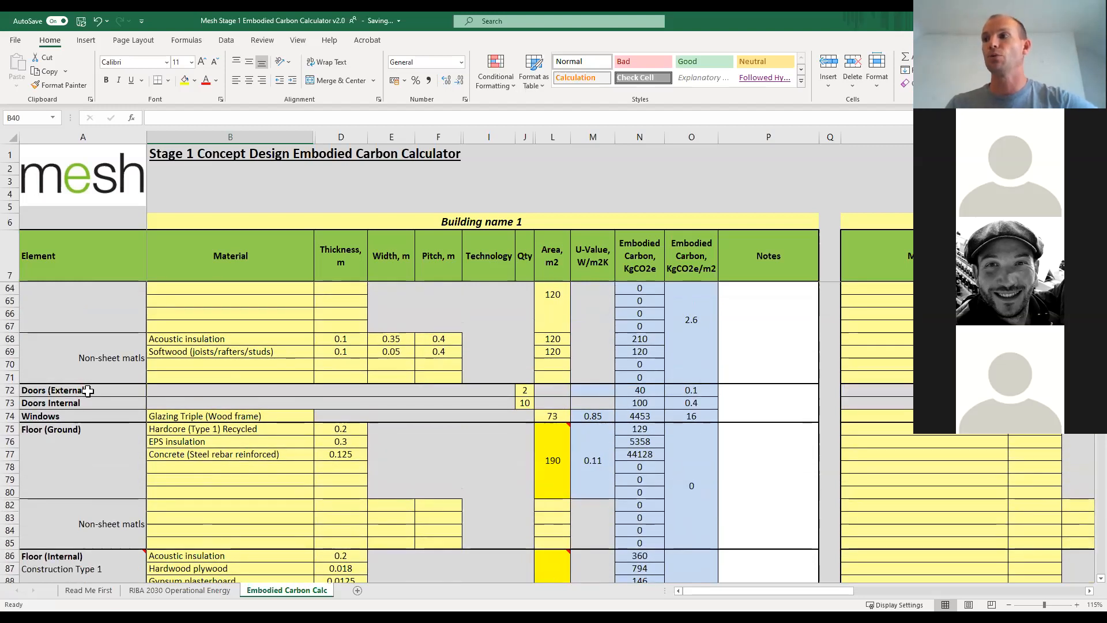
click(10, 390)
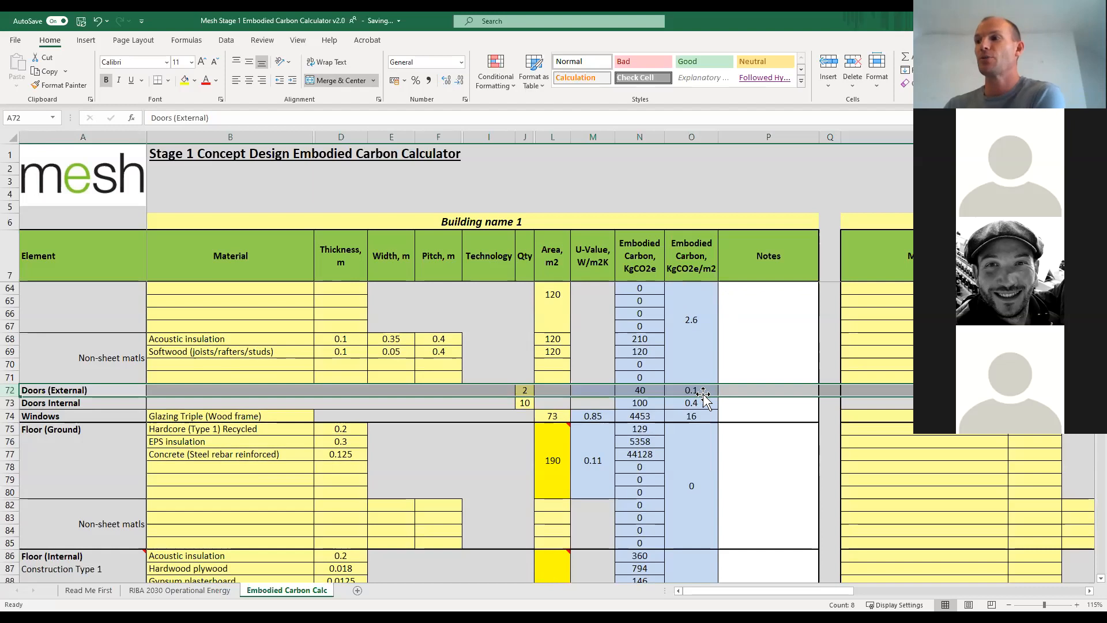
Check the total embodied carbon per m2 for Building name 1 against the domestic targets.
scroll(704, 391, down, 5)
scroll(690, 434, down, 10)
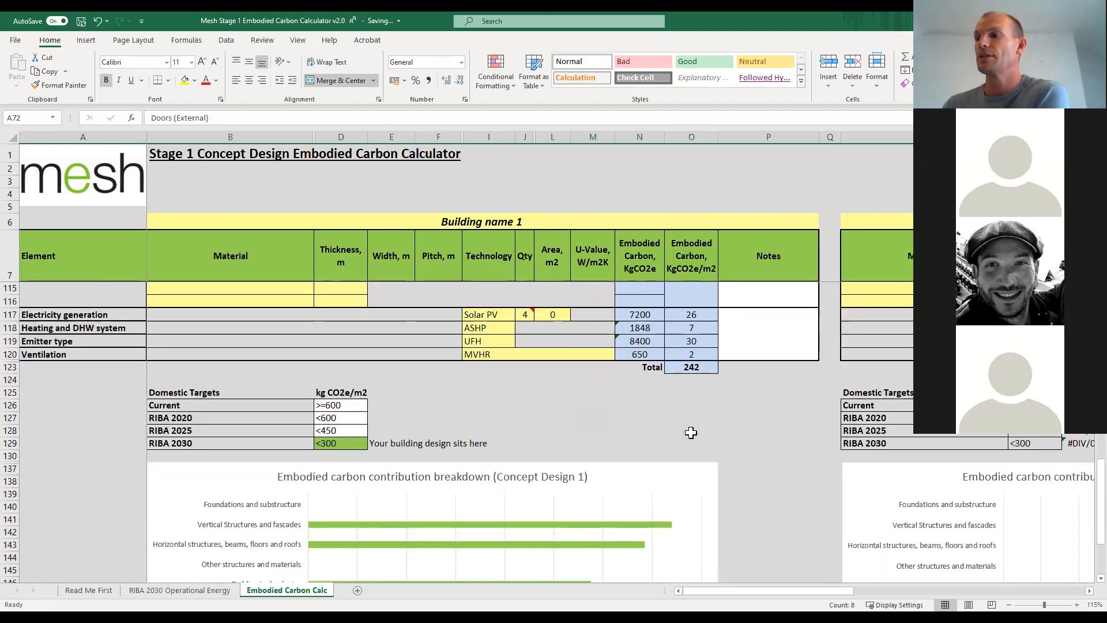
click(690, 363)
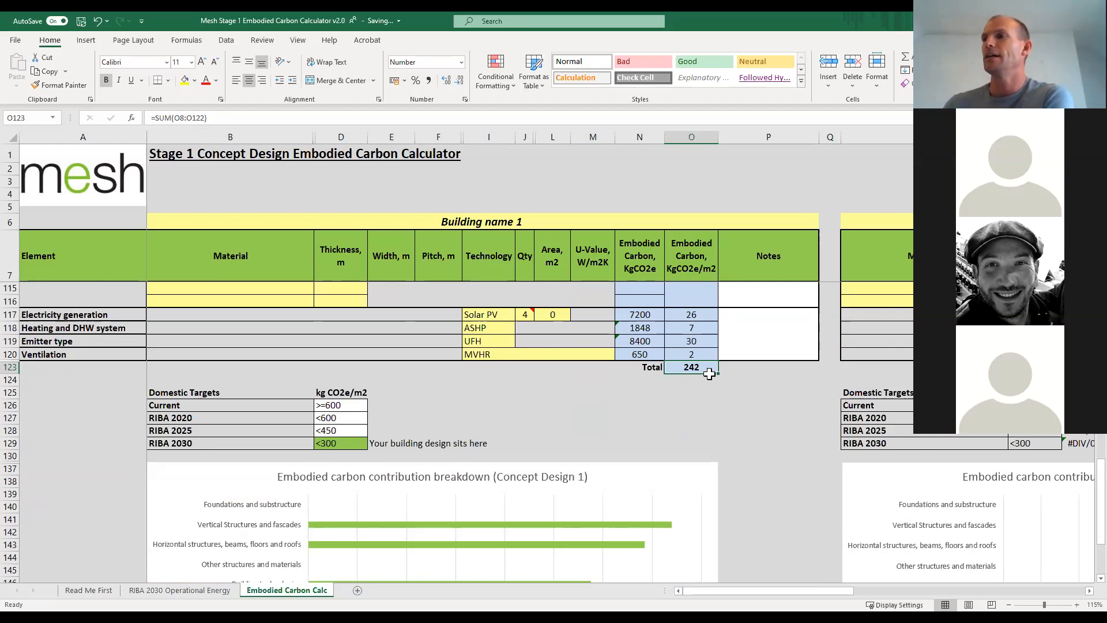
Review the foundation, floor, window, door and wall entries, working back to Roof Construction Type 2.
scroll(699, 321, up, 6)
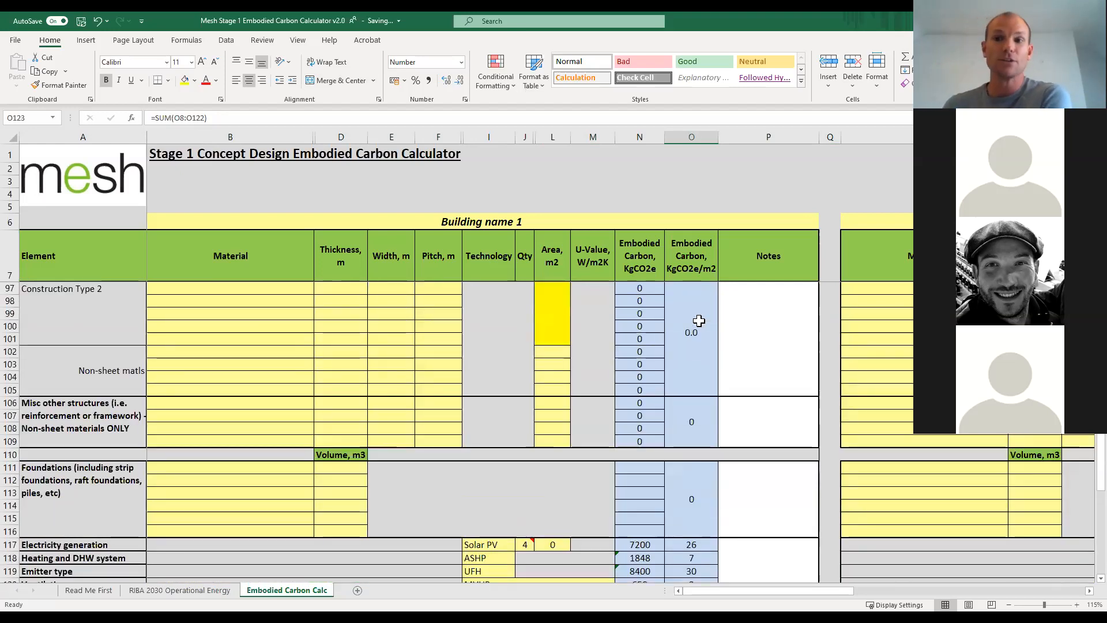
scroll(698, 321, up, 5)
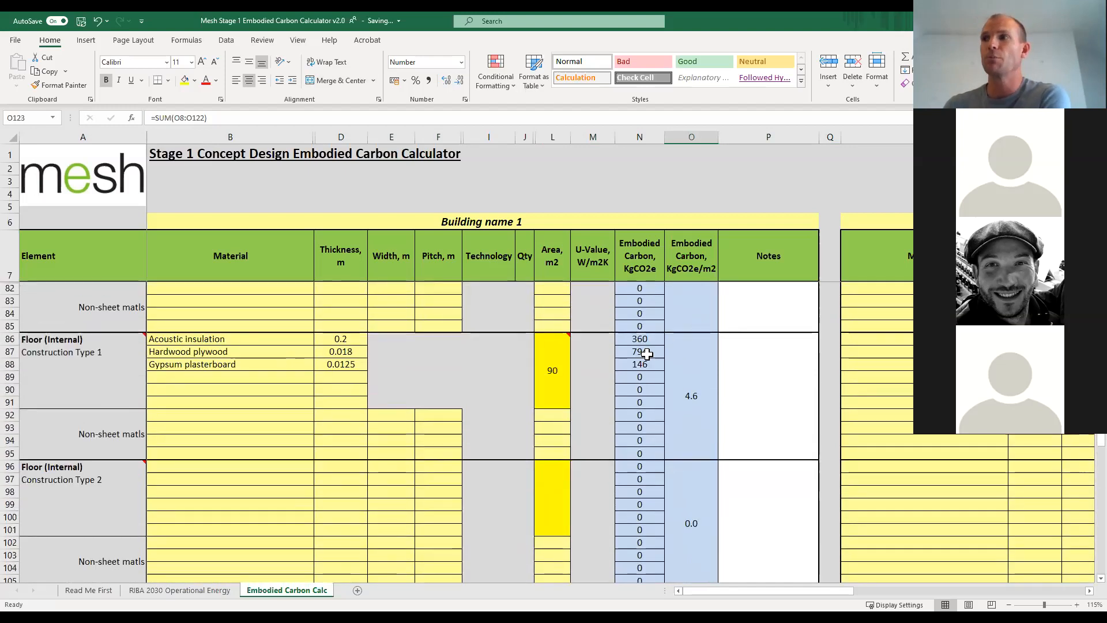
scroll(646, 353, up, 4)
mouse_move(550, 382)
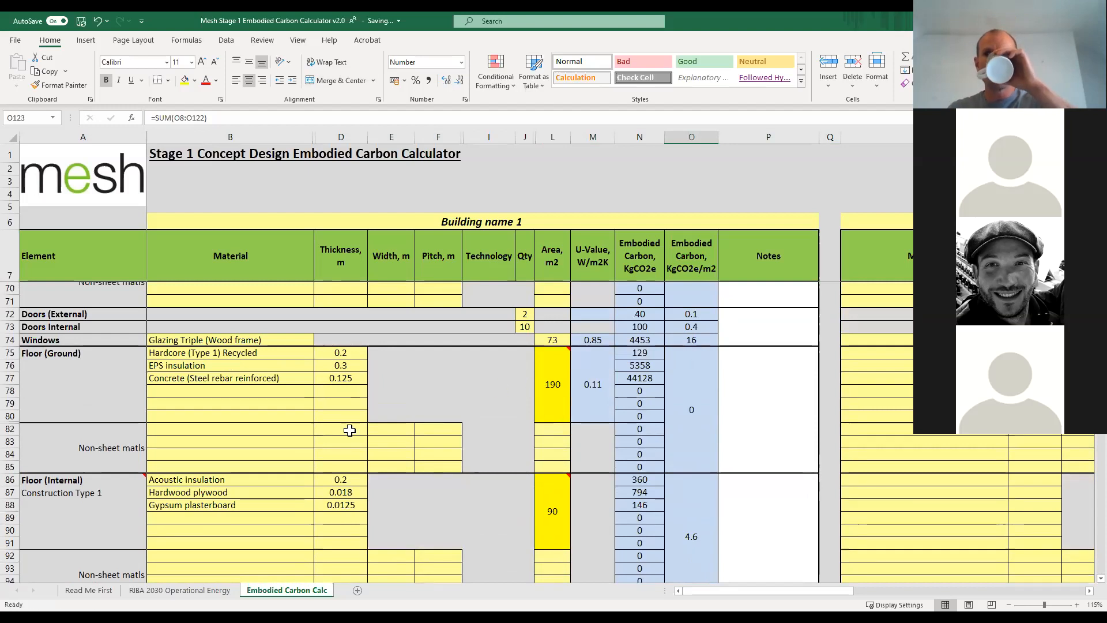
scroll(417, 379, up, 3)
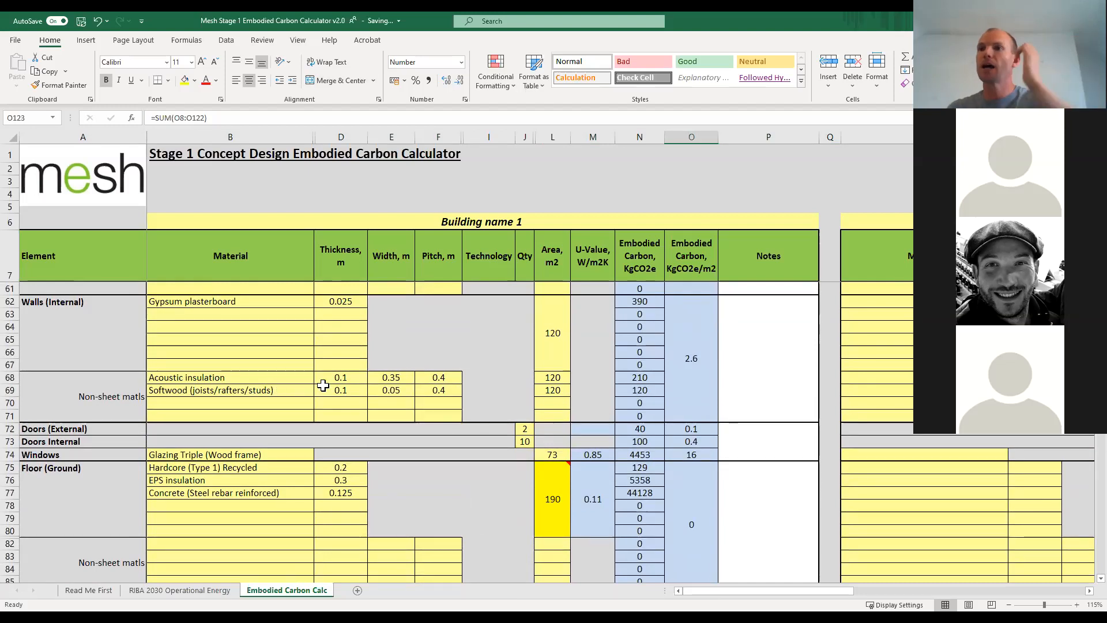
scroll(323, 385, up, 7)
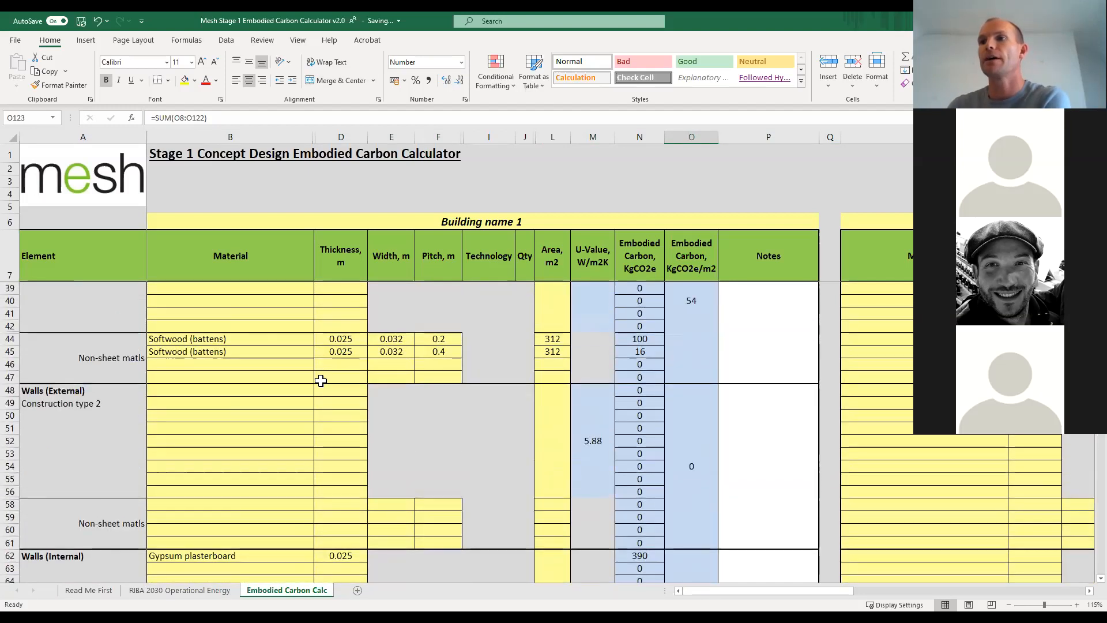
scroll(321, 381, up, 3)
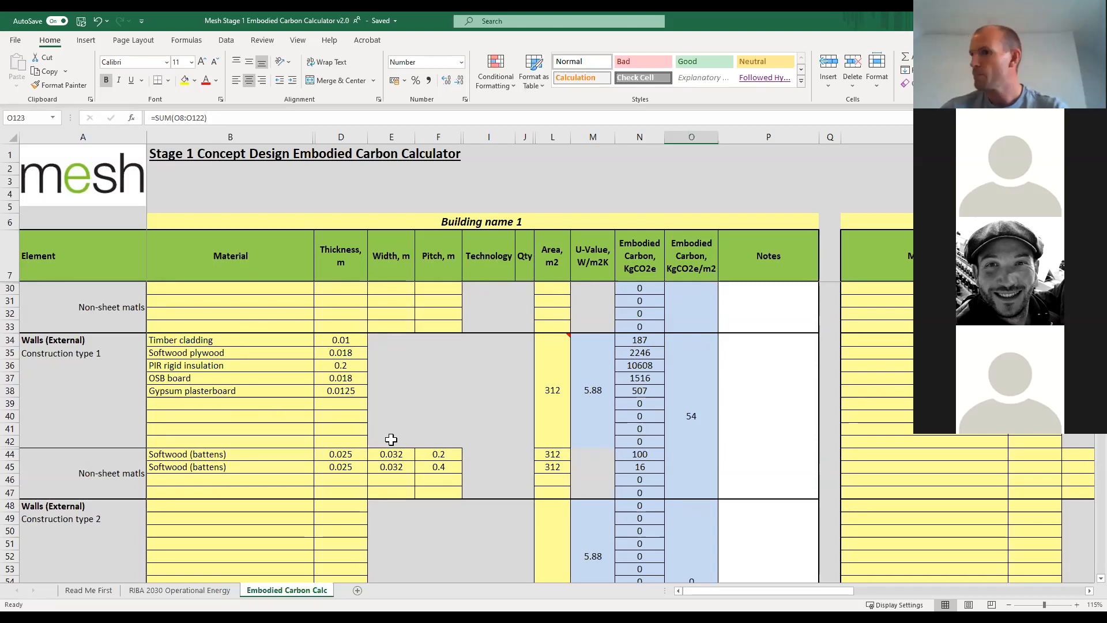
scroll(375, 459, down, 5)
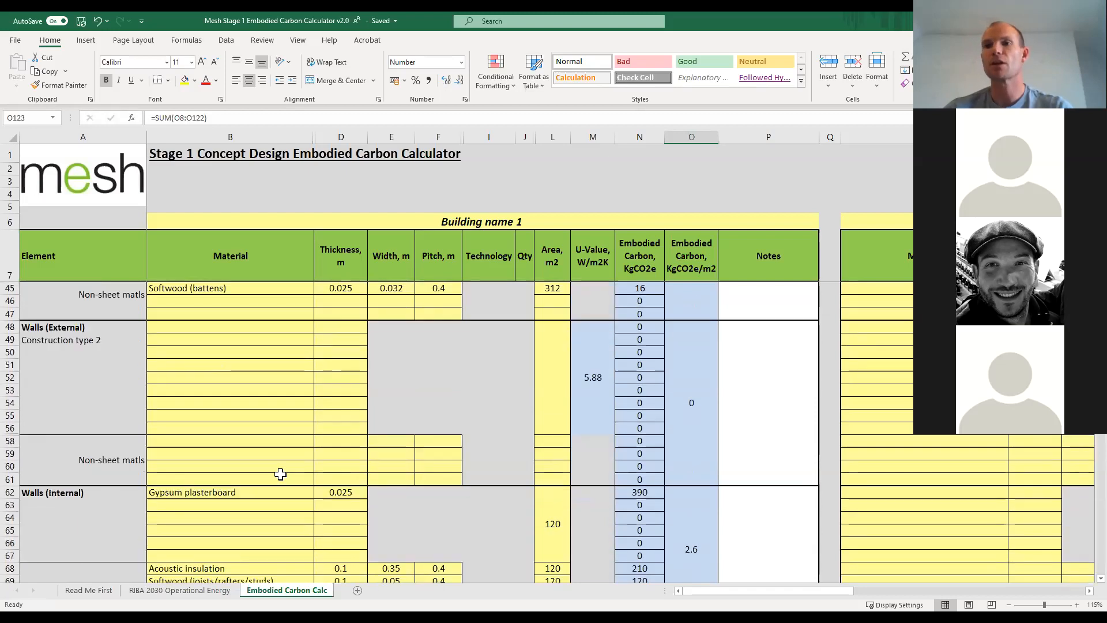
scroll(280, 474, down, 7)
scroll(274, 483, up, 4)
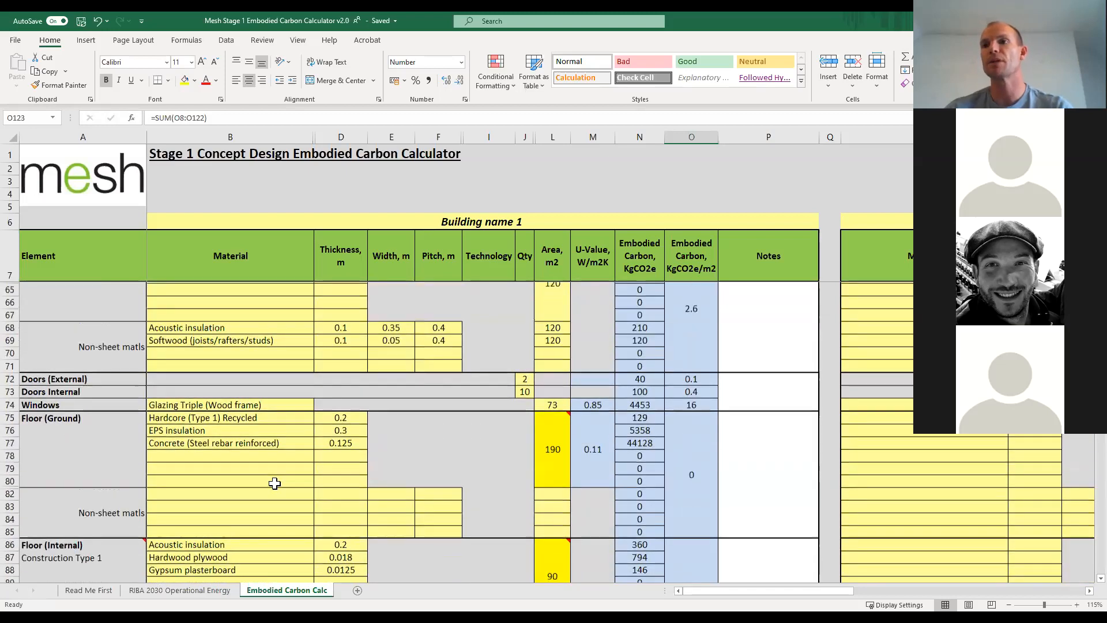
scroll(274, 484, up, 4)
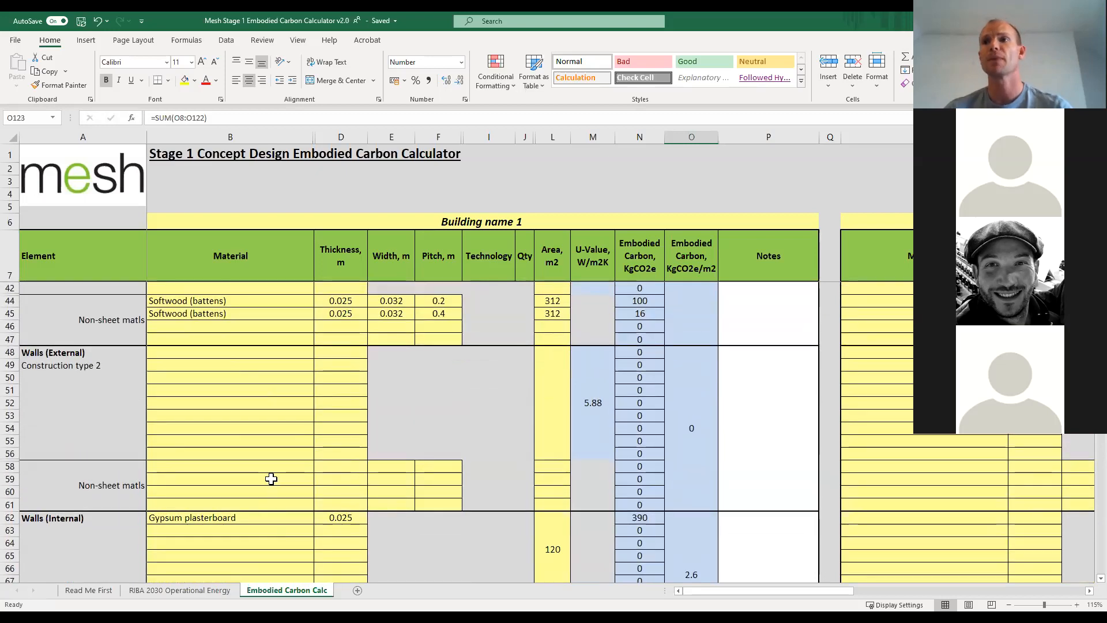
scroll(270, 479, up, 5)
scroll(271, 479, up, 6)
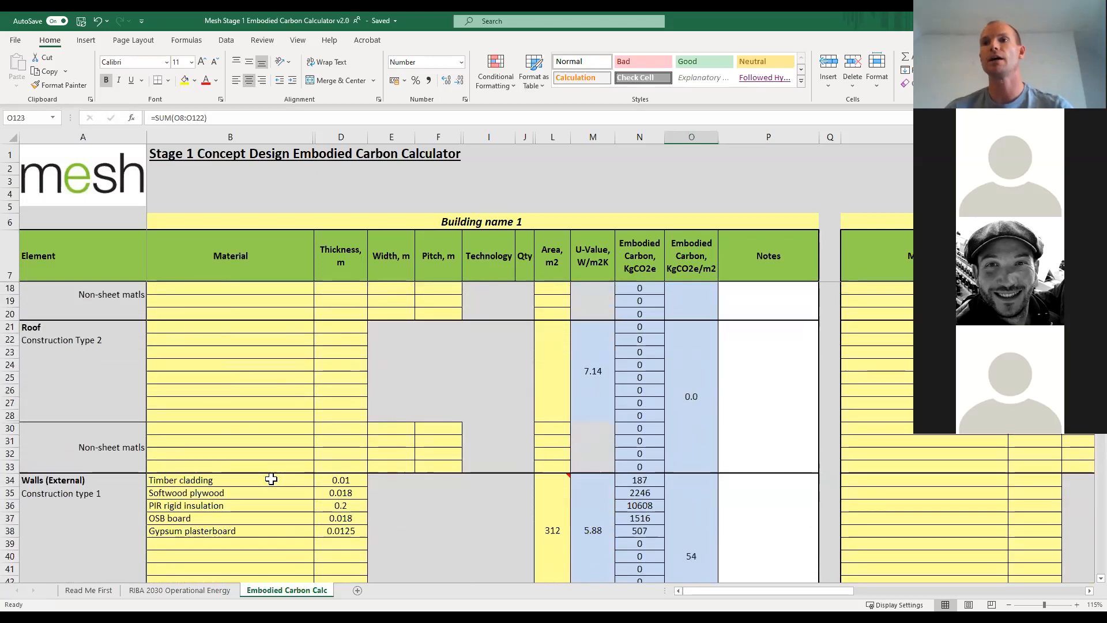
Browse the material options for the first sheet layer of Roof Construction Type 2 without choosing one.
scroll(271, 479, down, 2)
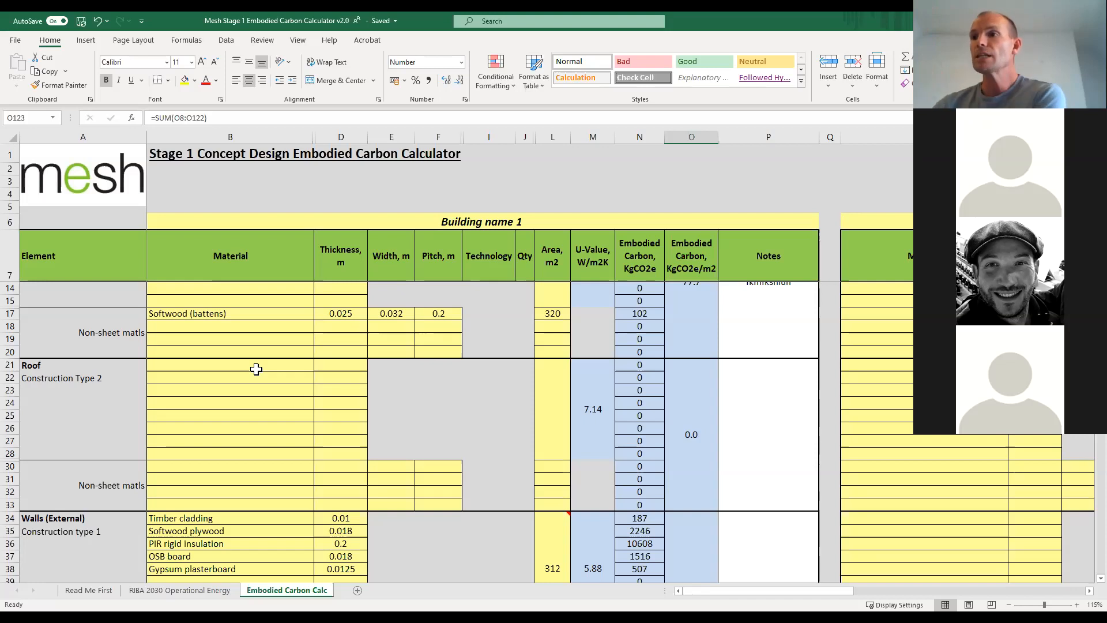
click(280, 365)
click(319, 368)
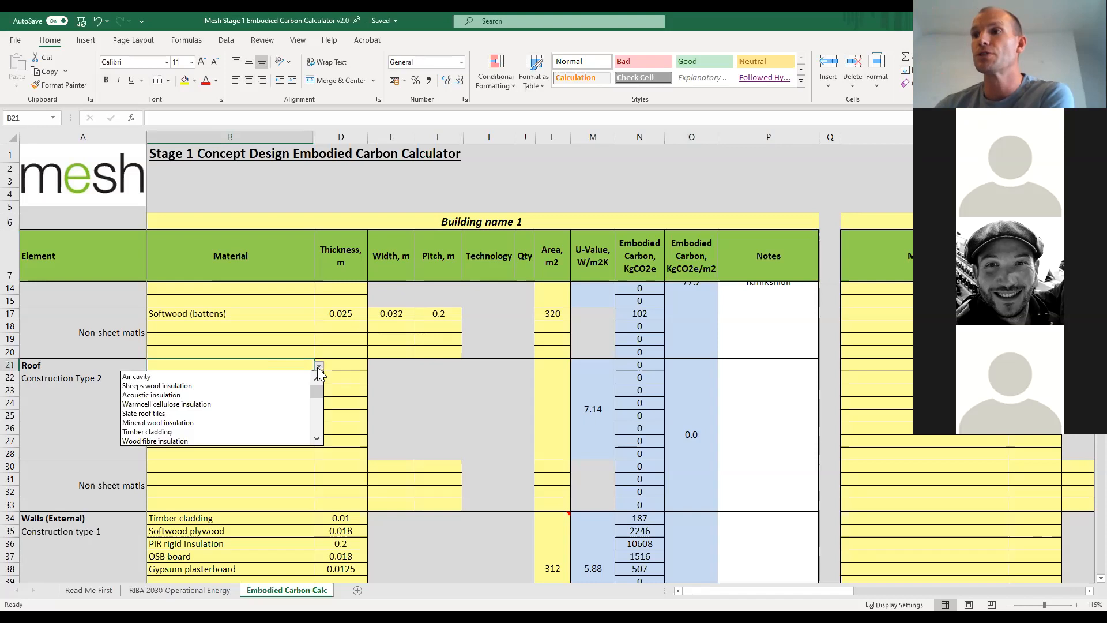
click(318, 439)
click(319, 440)
click(318, 439)
click(318, 439)
click(318, 440)
click(319, 439)
click(318, 439)
click(318, 439)
click(318, 439)
drag(314, 427, 316, 395)
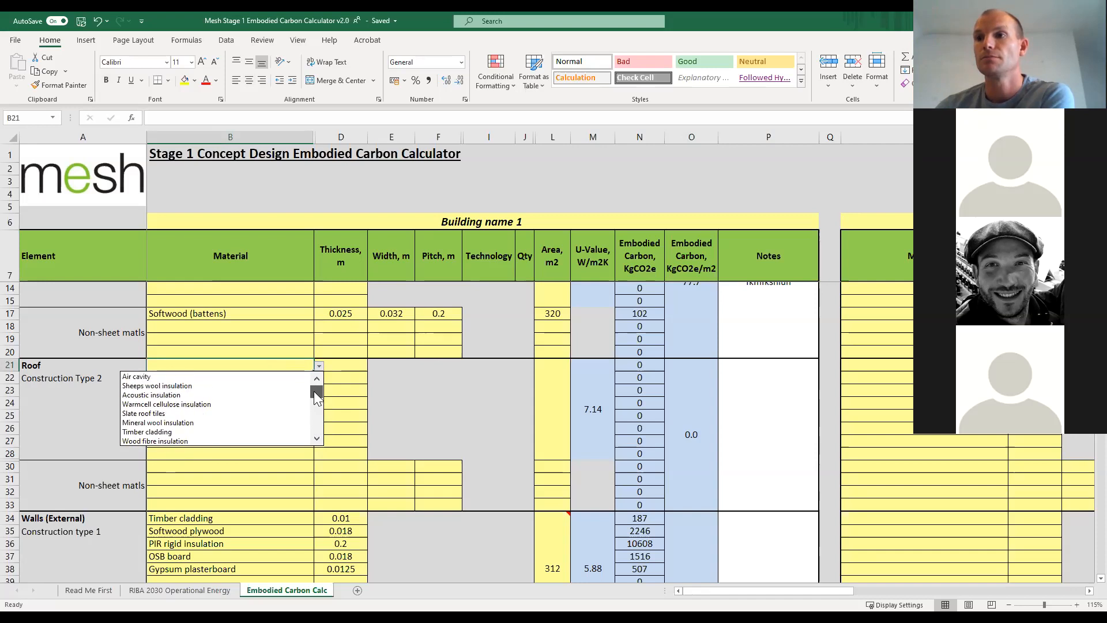
click(317, 438)
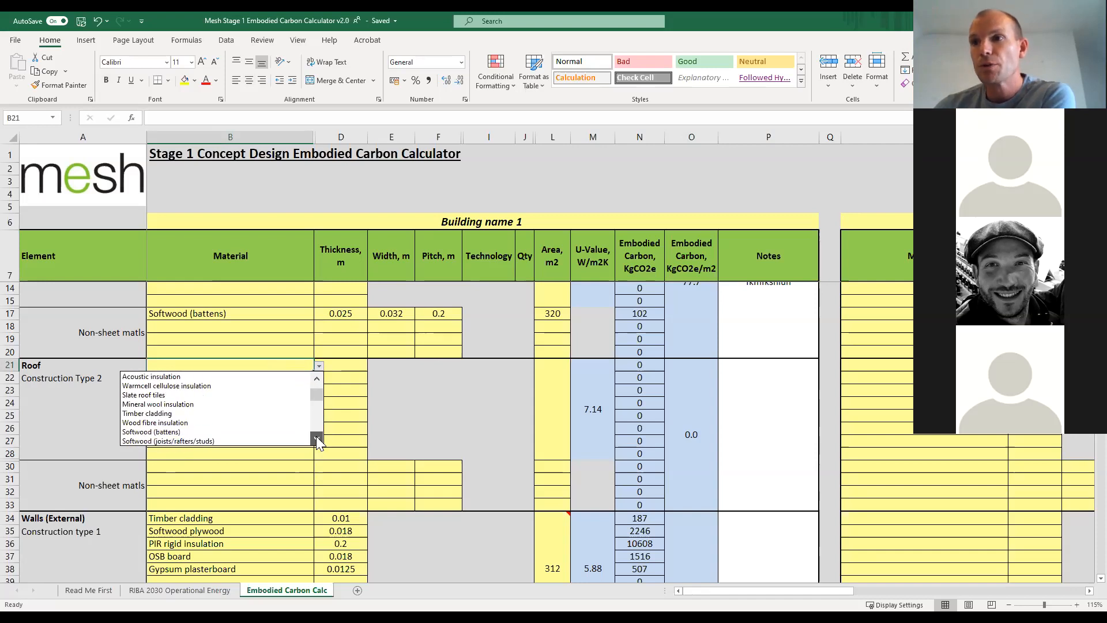
click(317, 437)
click(317, 438)
click(317, 438)
click(317, 438)
click(317, 438)
click(317, 438)
click(317, 438)
click(316, 437)
click(316, 438)
click(316, 437)
click(317, 437)
click(316, 438)
click(316, 437)
click(316, 438)
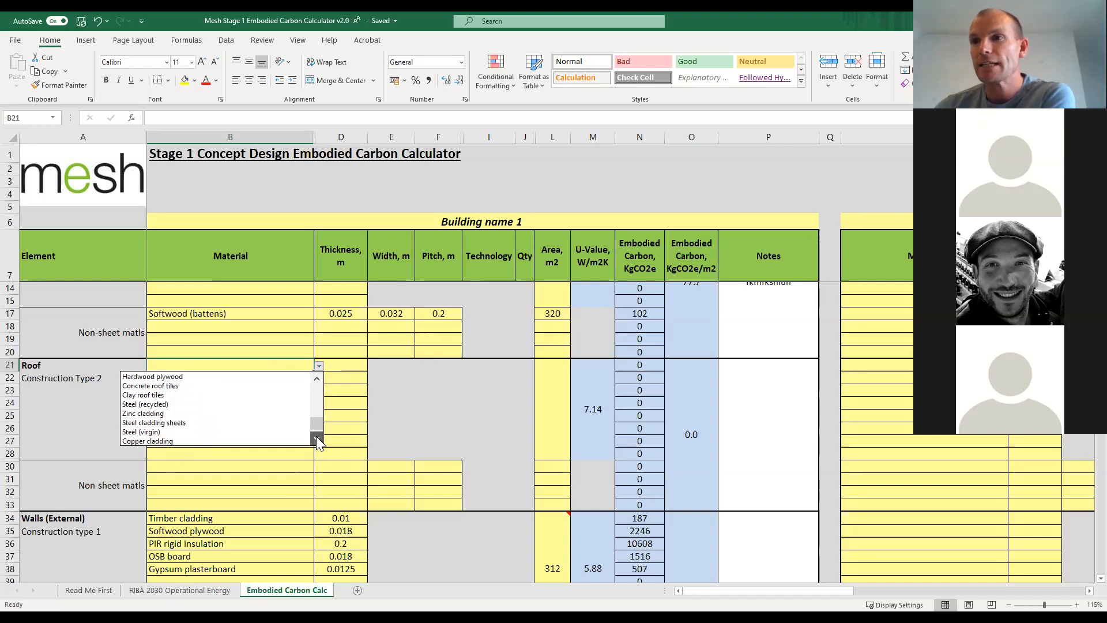
click(317, 438)
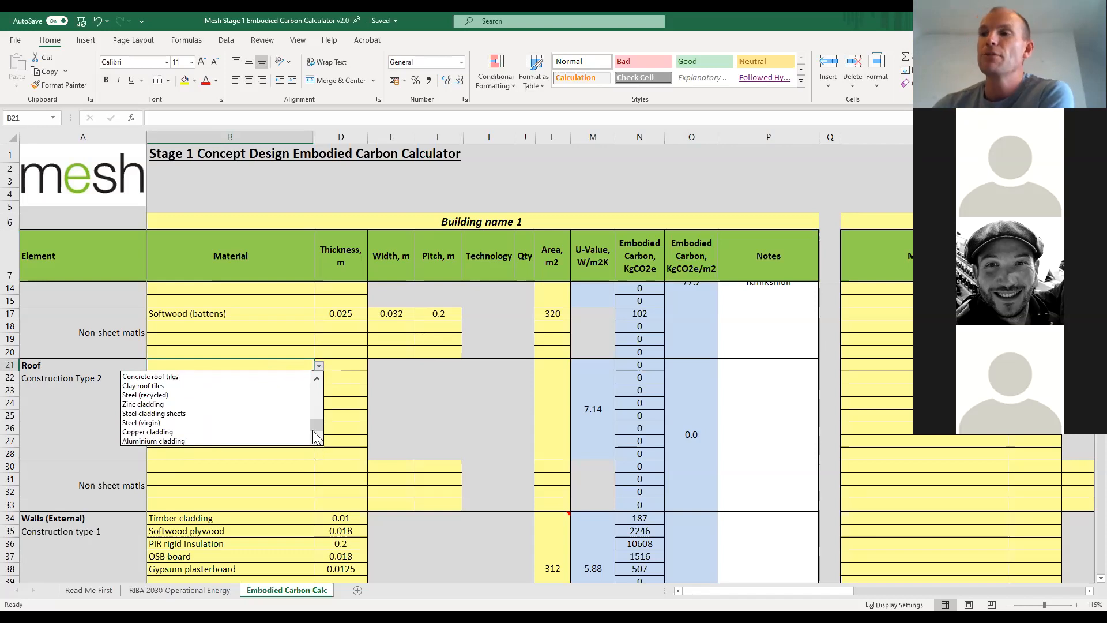
key(Escape)
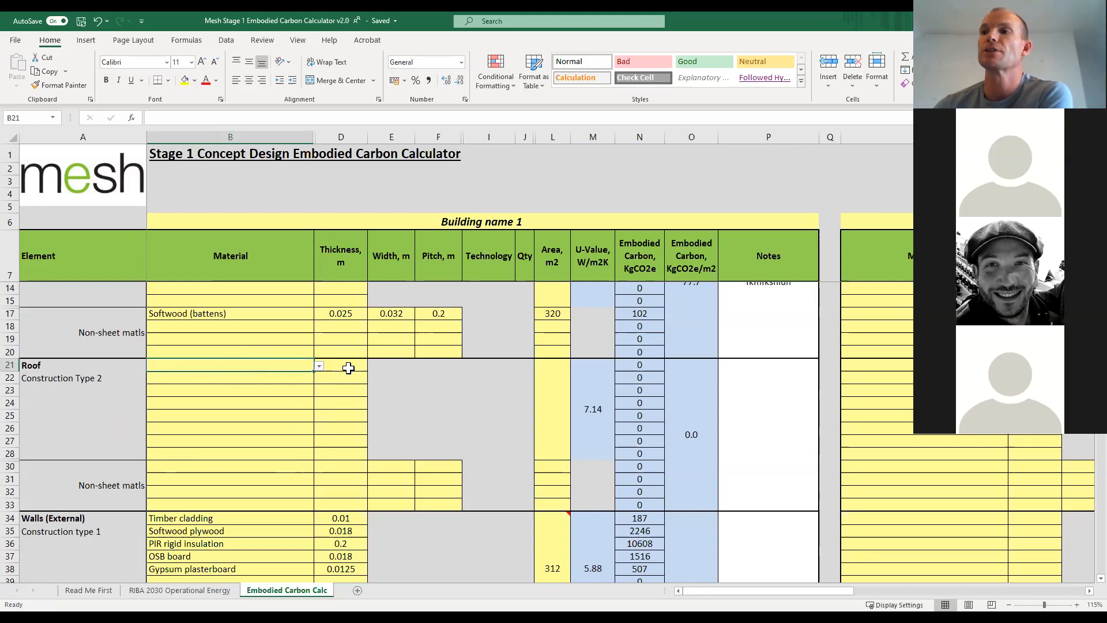
Inspect the first sheet layer's thickness cell and the first non-sheet row's material, thickness, width and pitch cells in Roof Construction Type 2.
click(346, 365)
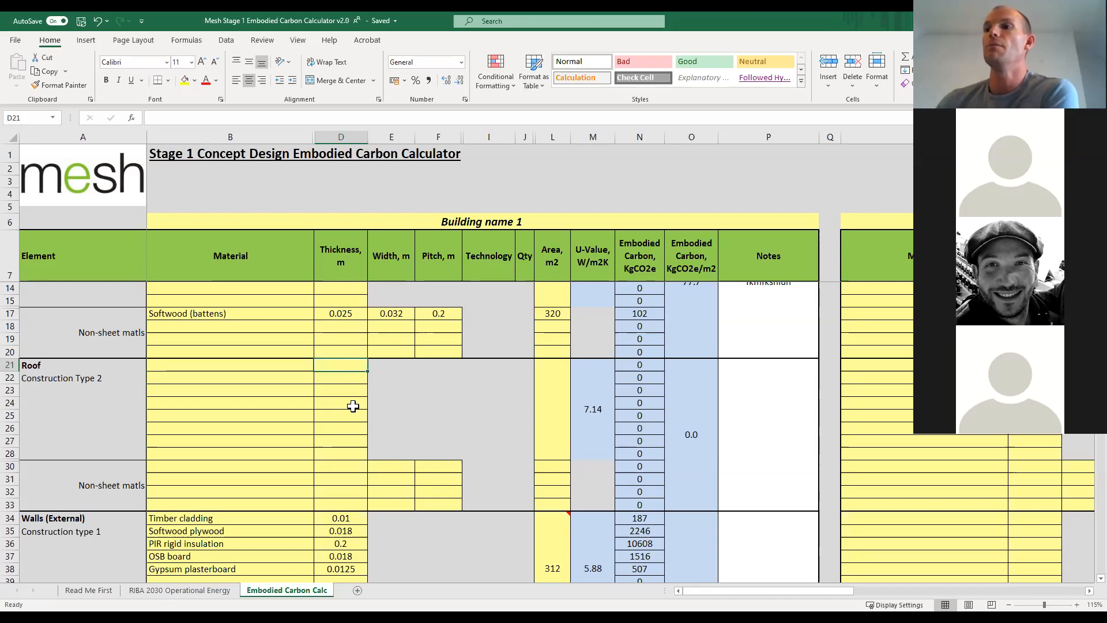
click(174, 466)
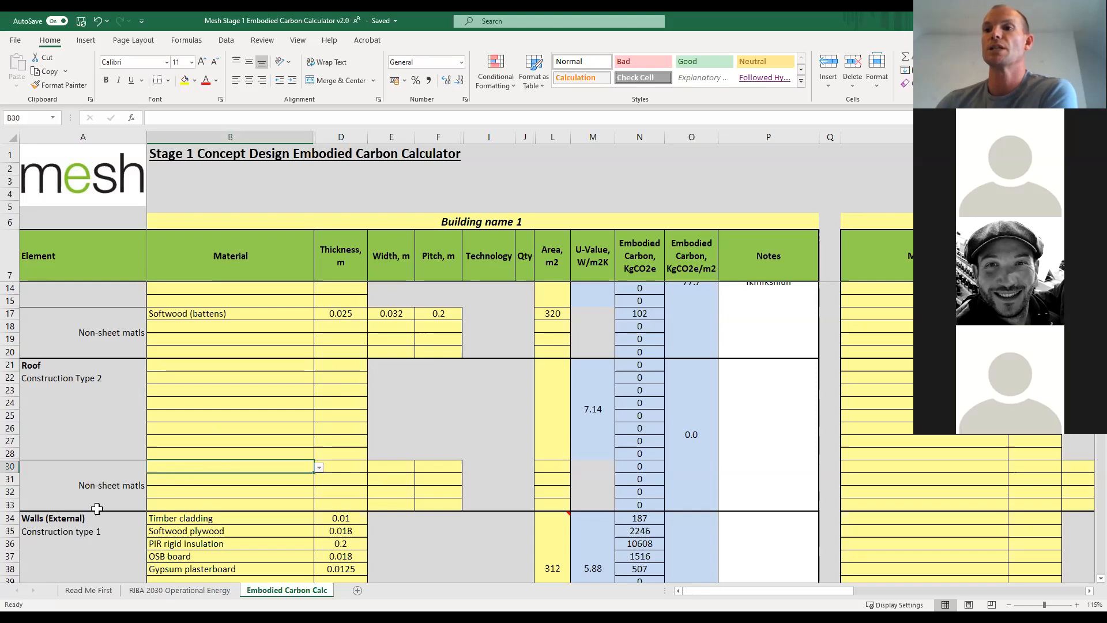
click(350, 465)
click(398, 465)
click(438, 464)
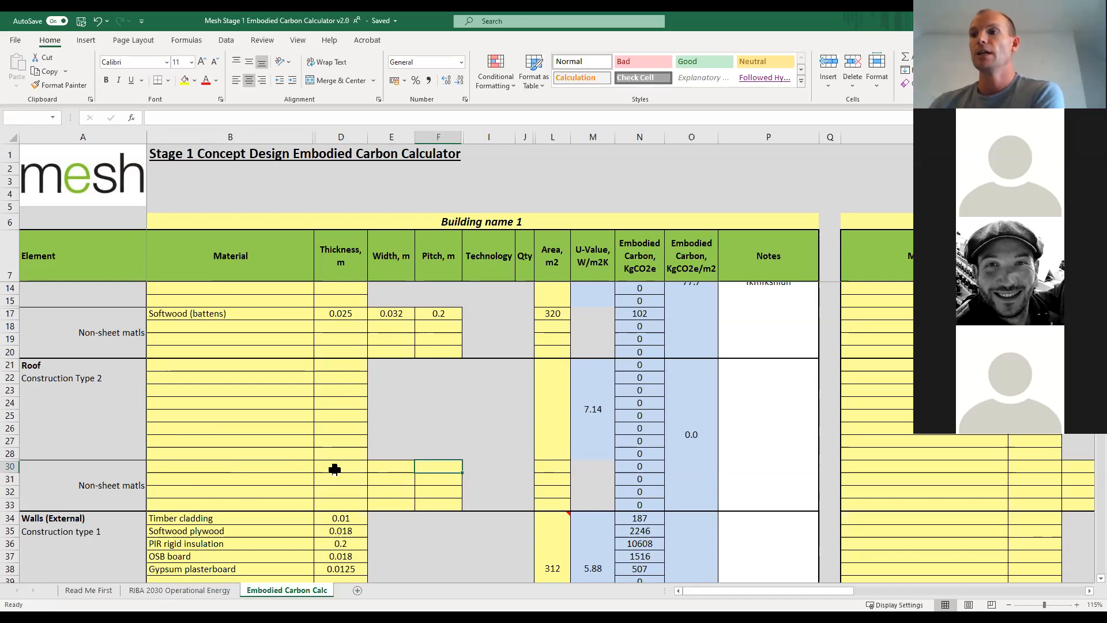
Set the first non-sheet material of Roof Construction Type 2 to Hardwood plywood with a thickness of 0.15 m.
click(305, 466)
click(319, 468)
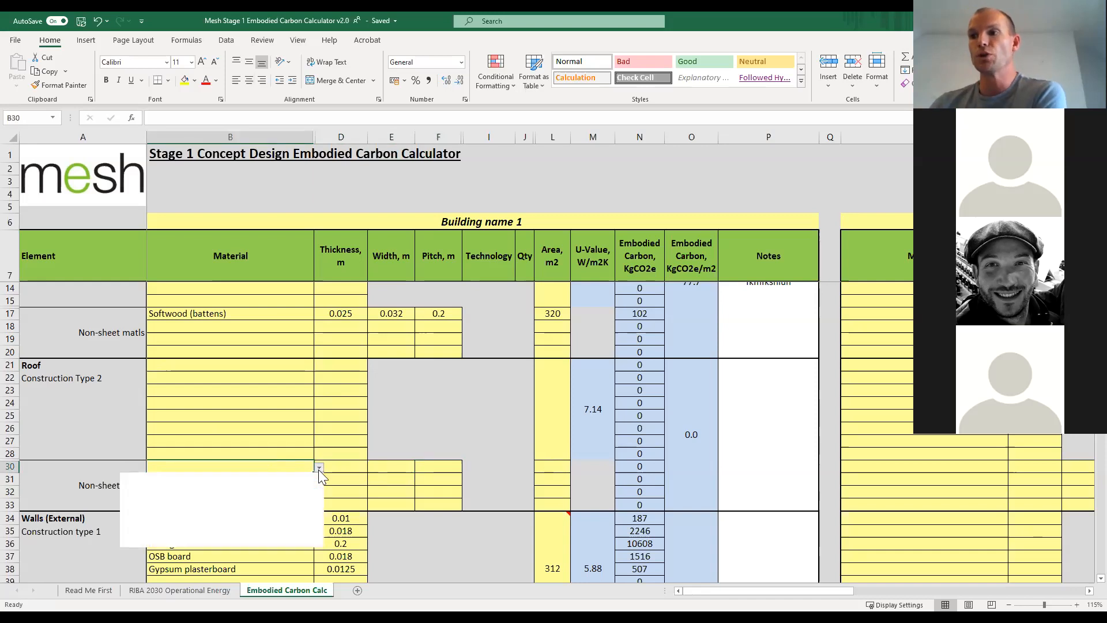
click(317, 542)
click(318, 542)
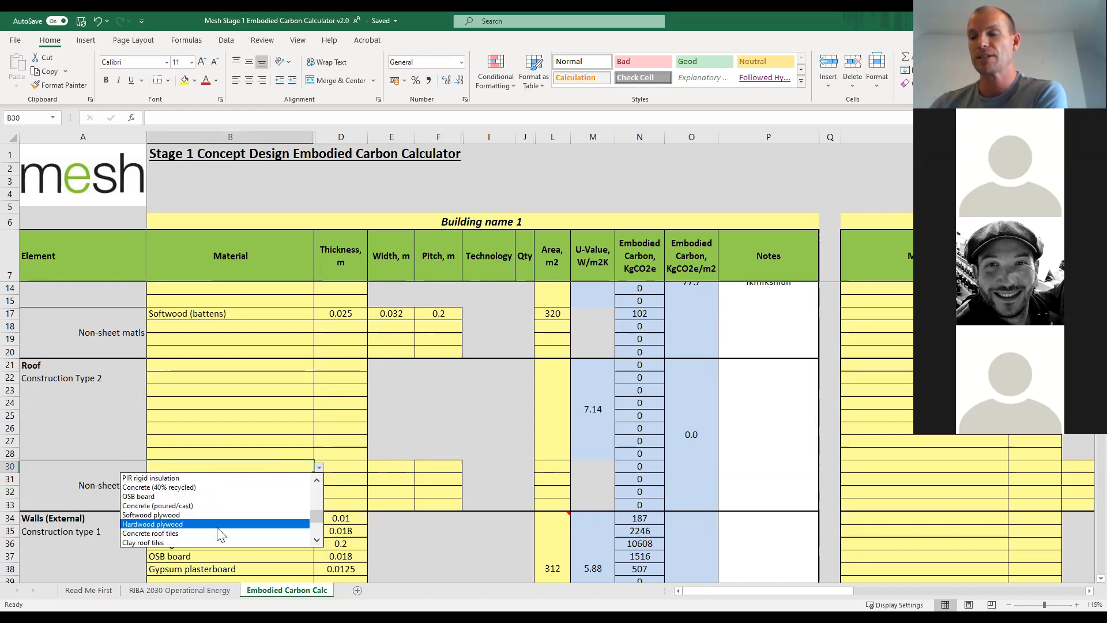
click(219, 524)
click(349, 467)
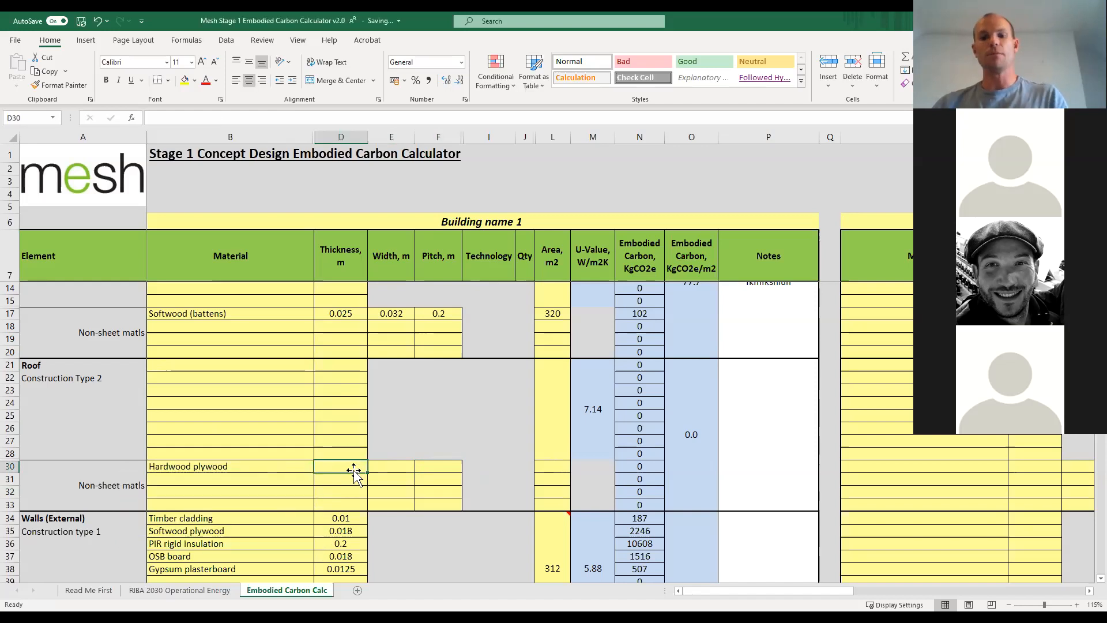
text(0.15)
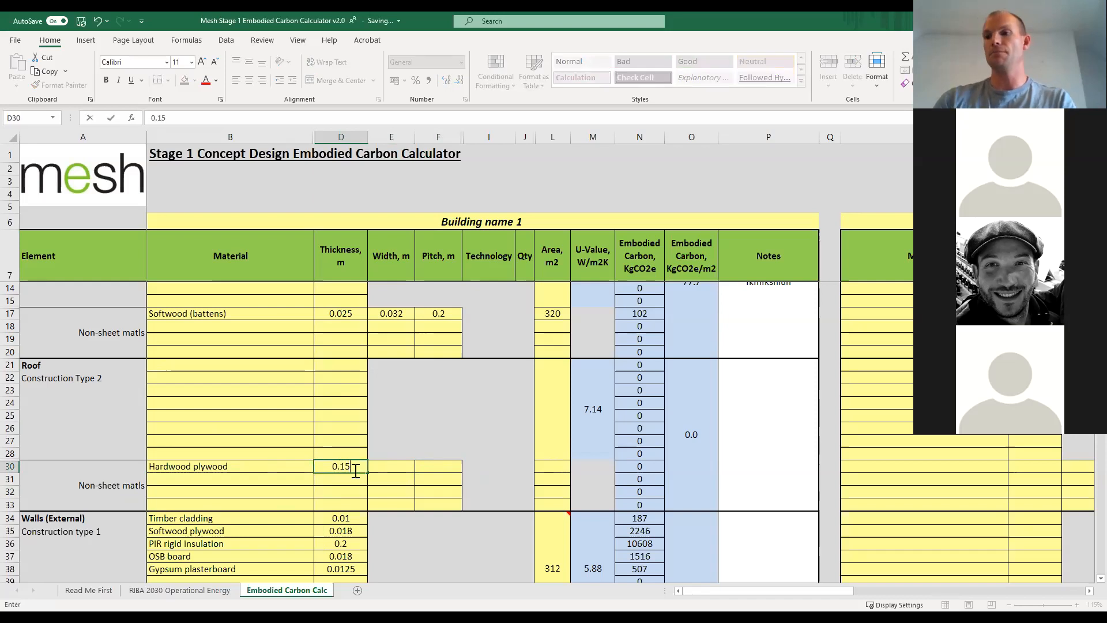
key(Return)
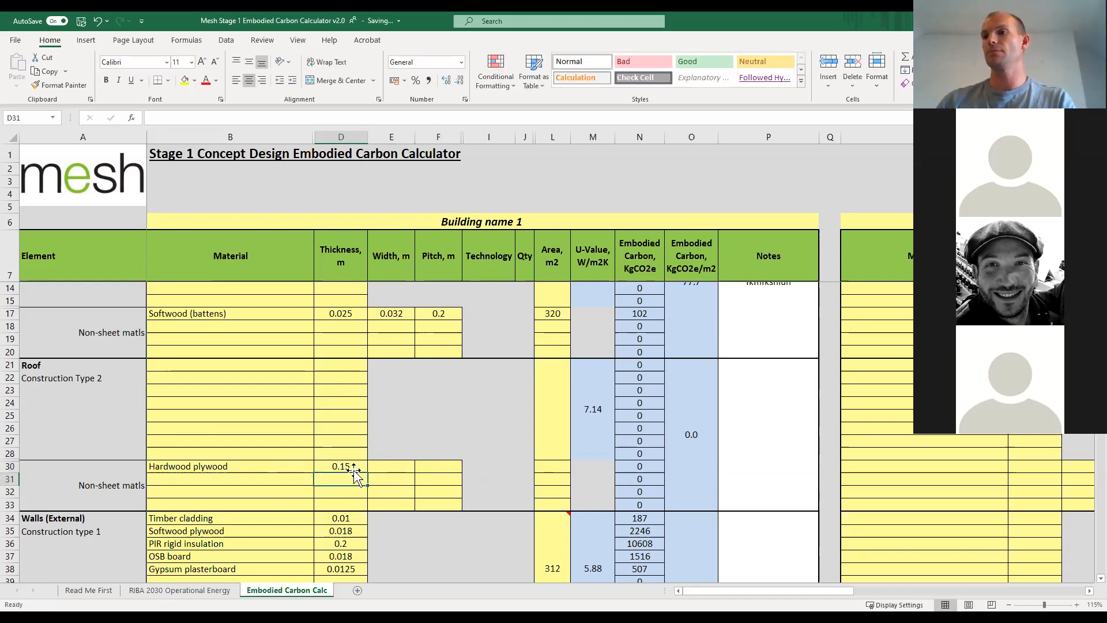
Give the hardwood plywood row in Roof Construction Type 2 a width of 0.15 m, a pitch of 1 m and an area of 200 m2.
click(397, 470)
text(0.18)
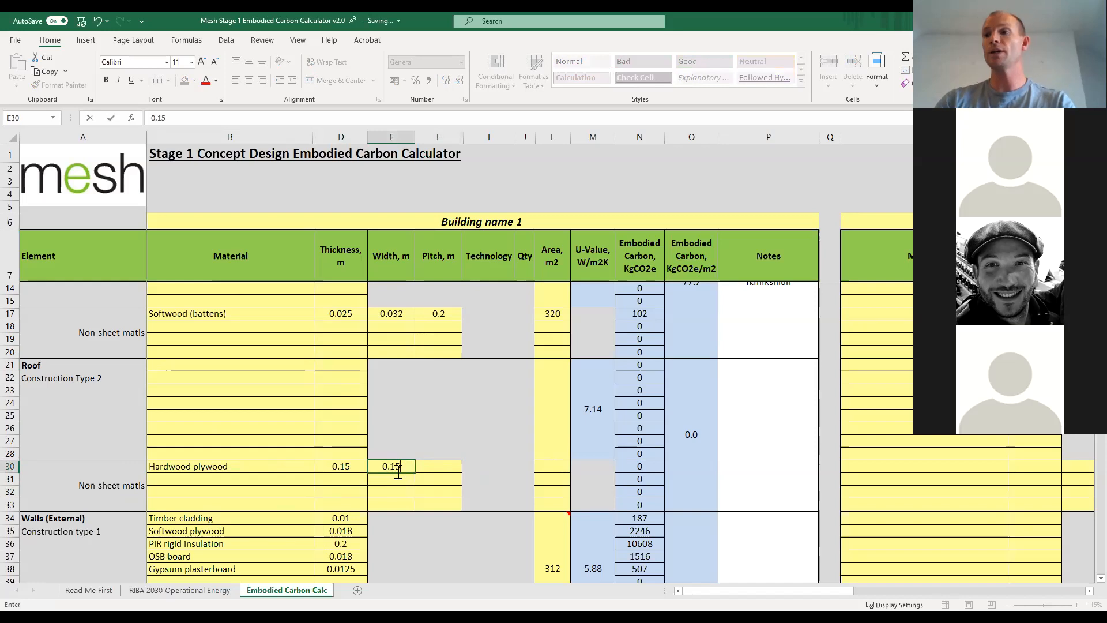
key(Return)
click(427, 467)
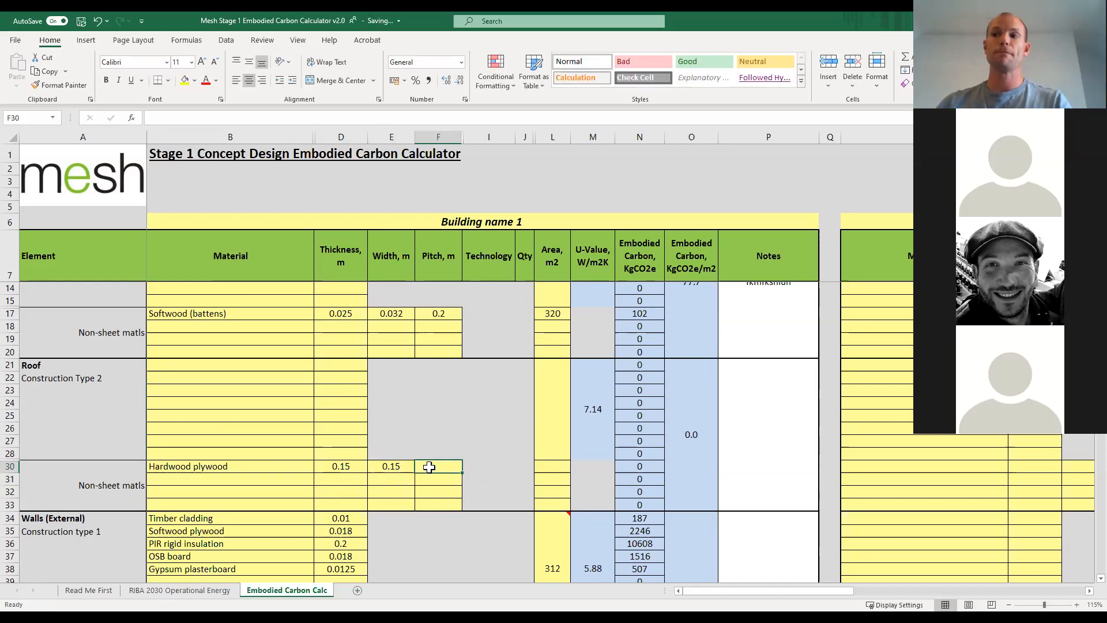
text(1)
key(Tab)
click(548, 467)
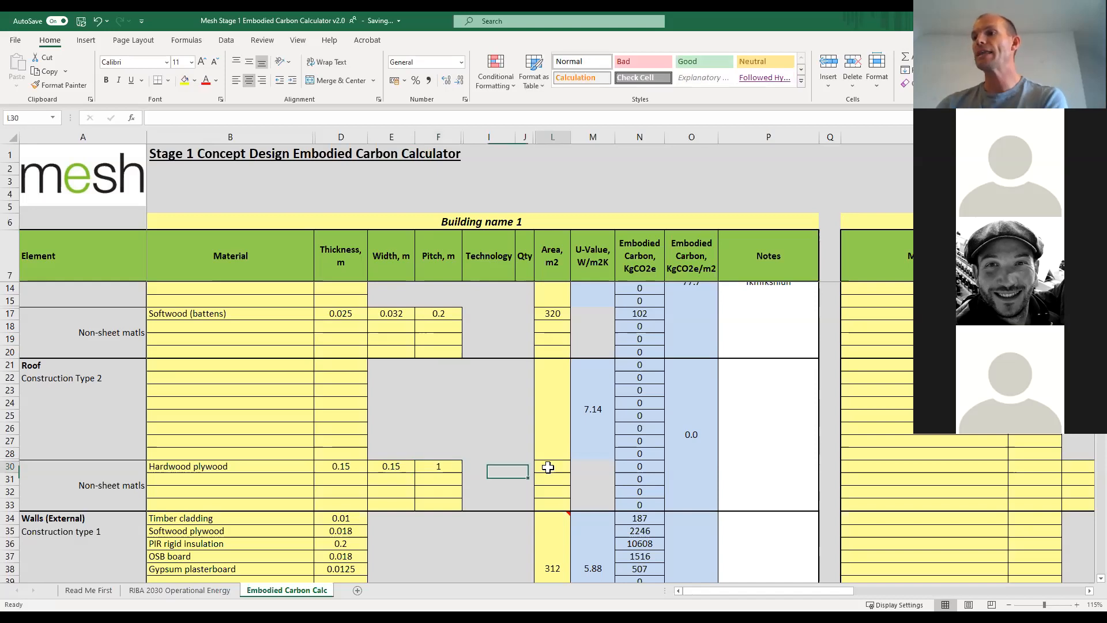
text(200)
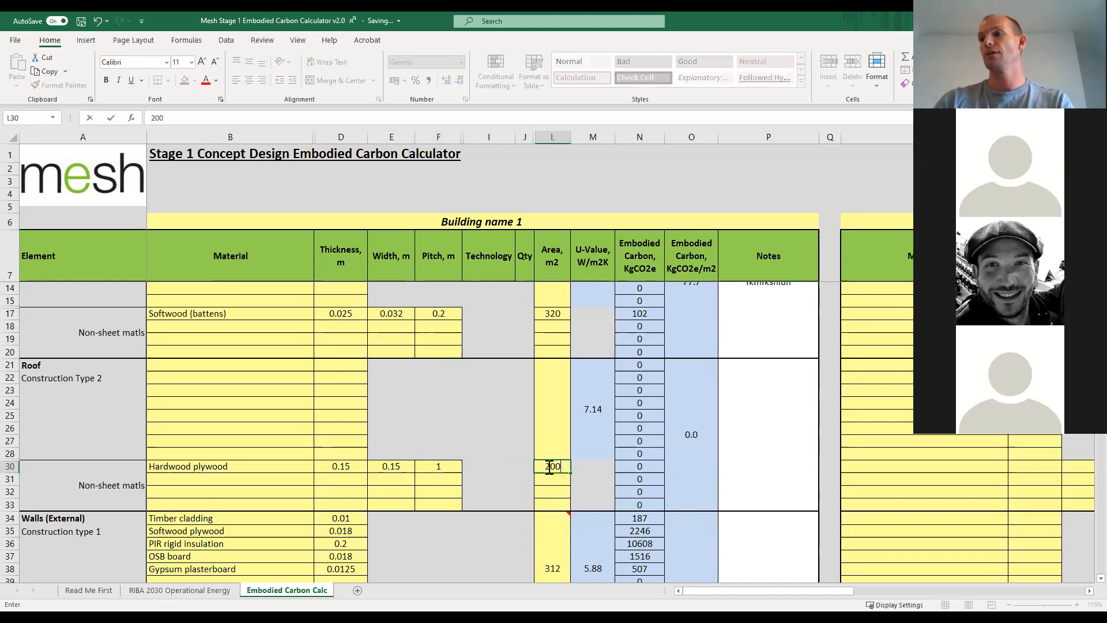
key(Return)
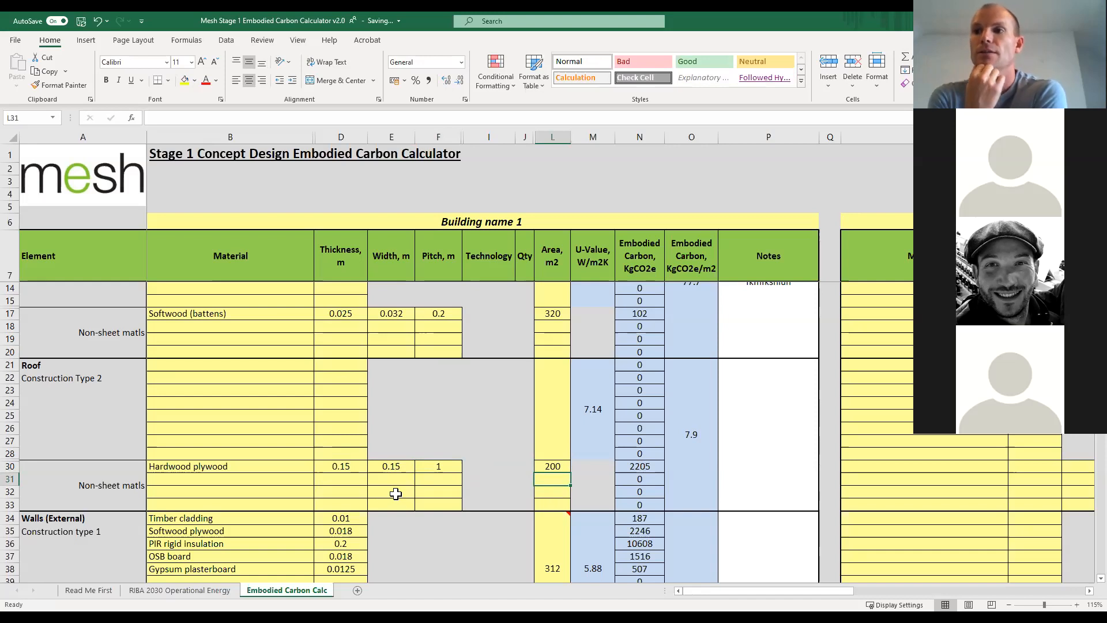
Set the first material under Misc other structures for Building name 1 to Wood.
scroll(231, 498, down, 9)
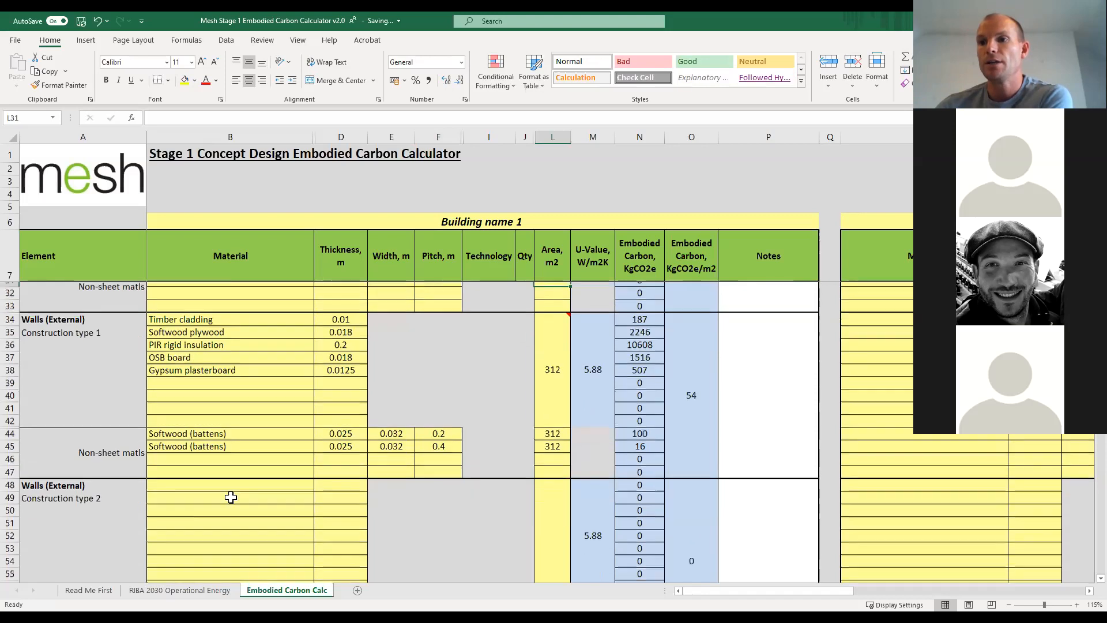
scroll(230, 498, down, 15)
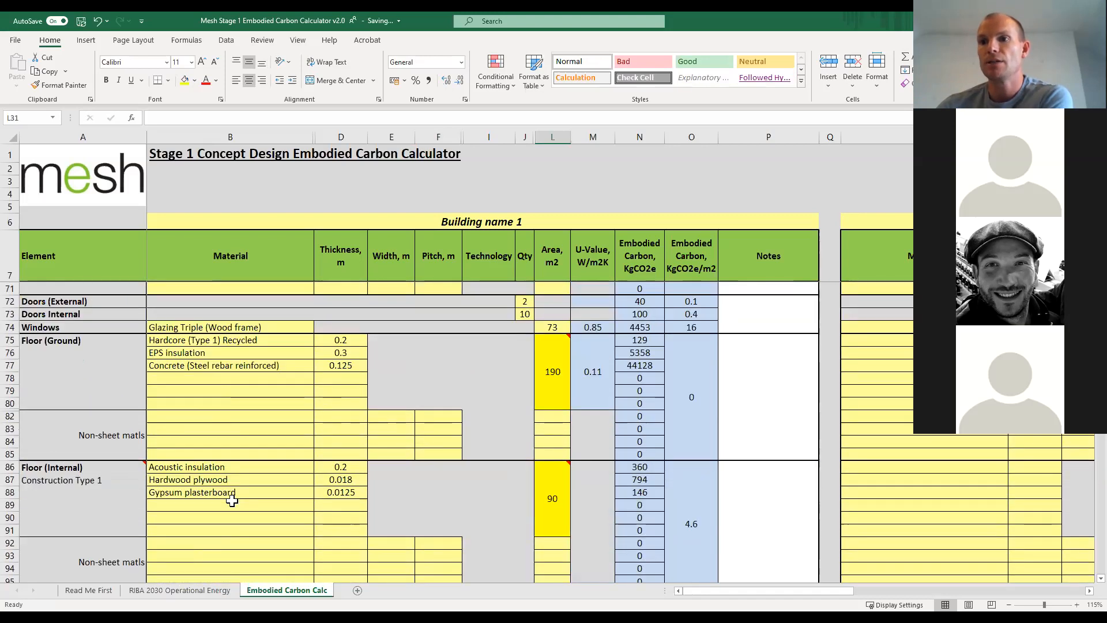
scroll(232, 500, down, 4)
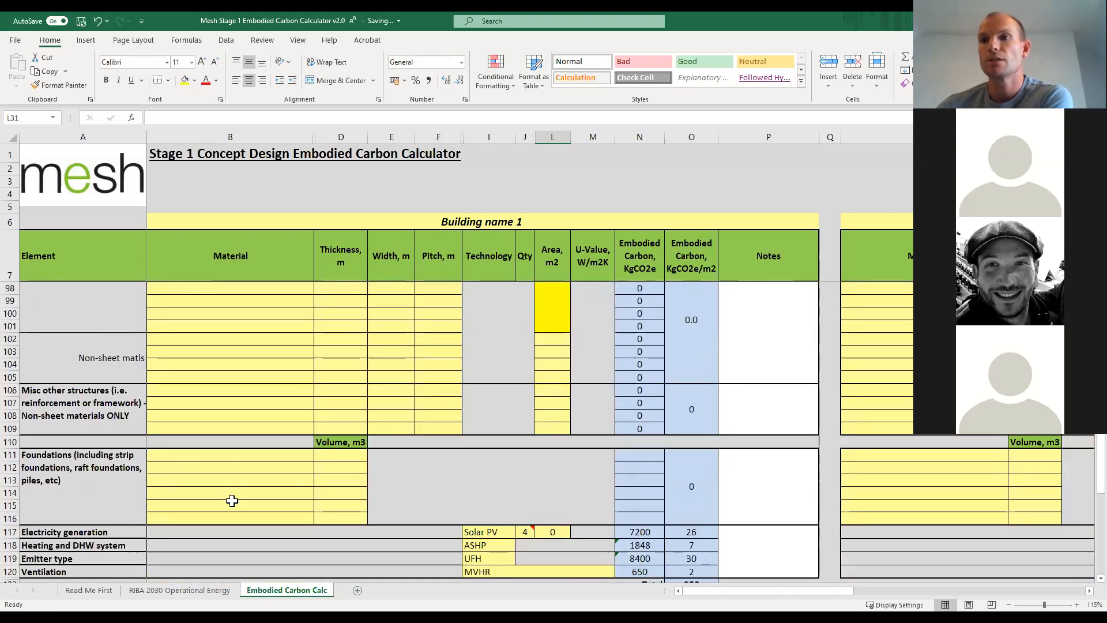
scroll(236, 499, up, 1)
click(292, 429)
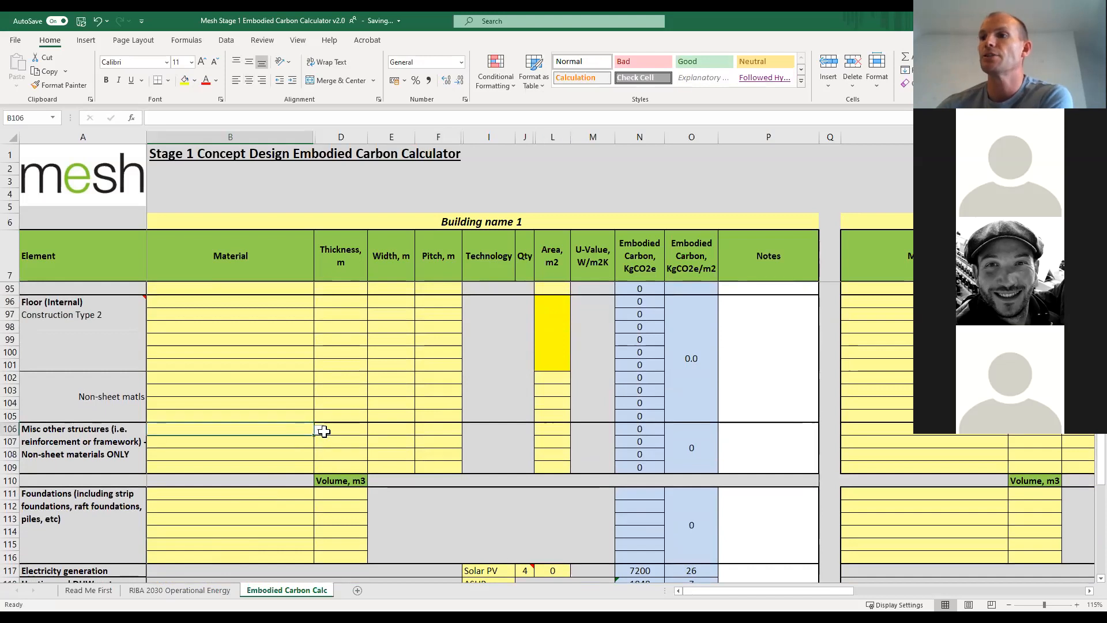
click(319, 430)
click(252, 440)
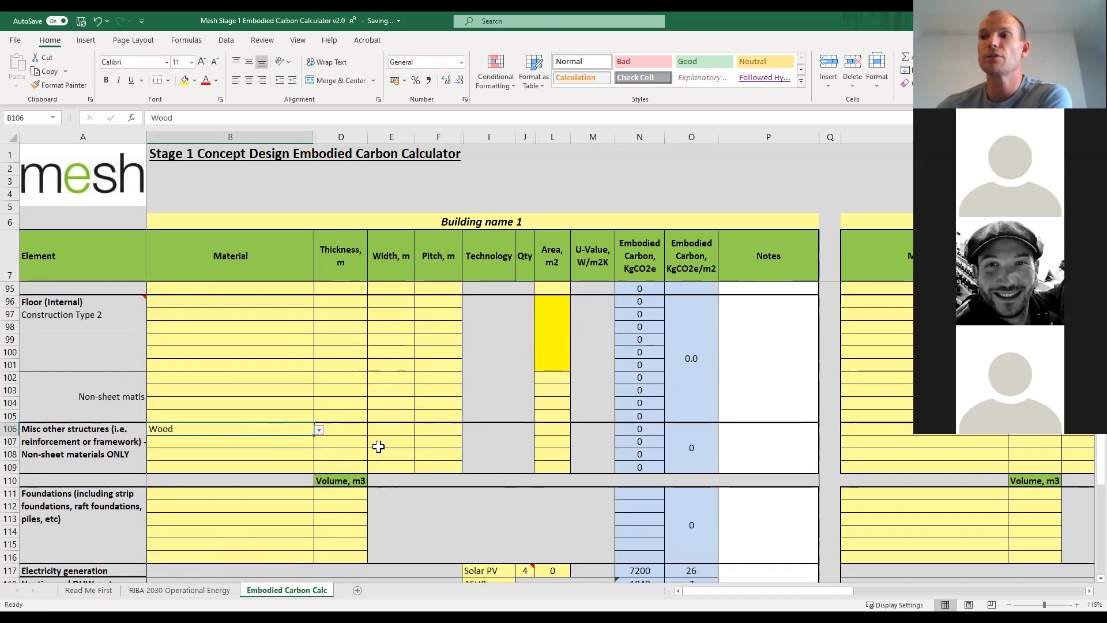
Browse the material options for the first Foundations row without choosing one.
click(294, 494)
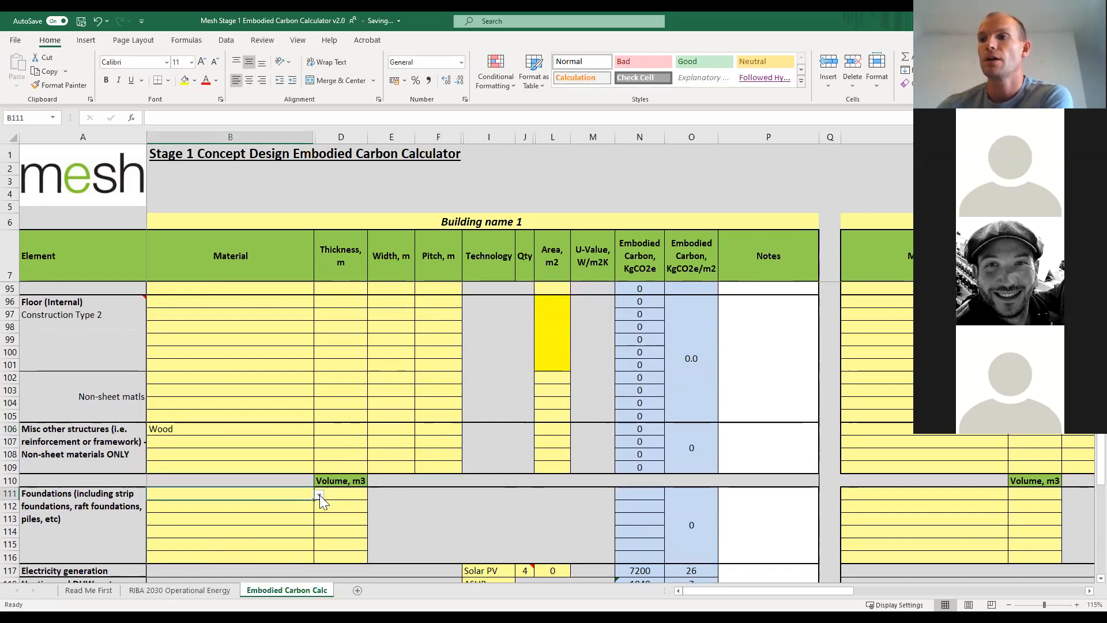
click(319, 494)
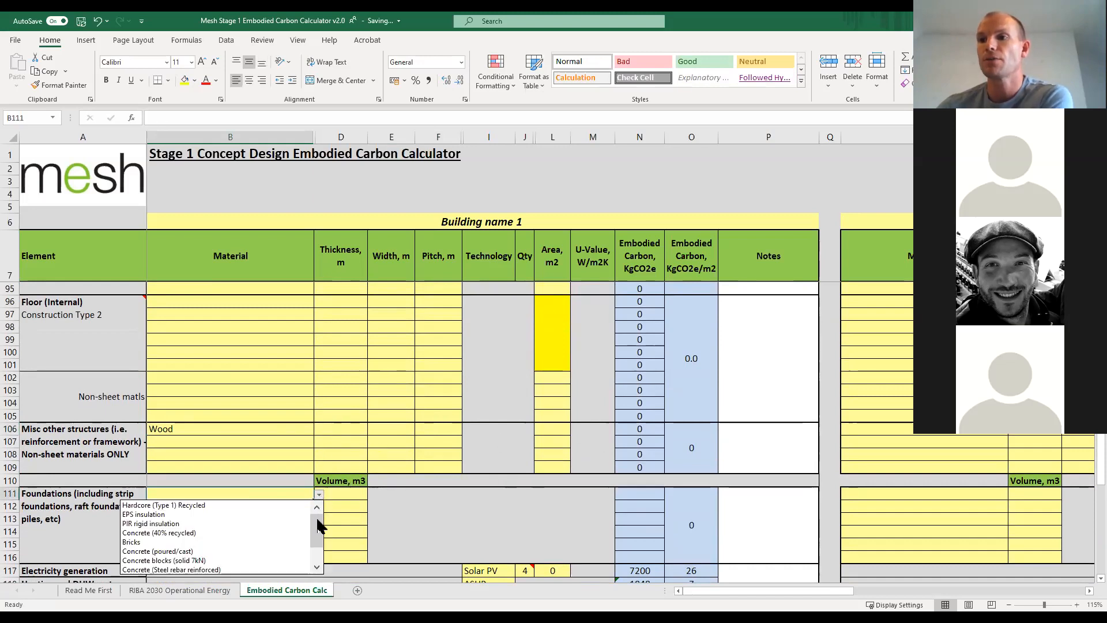
click(316, 568)
drag(316, 547, 320, 529)
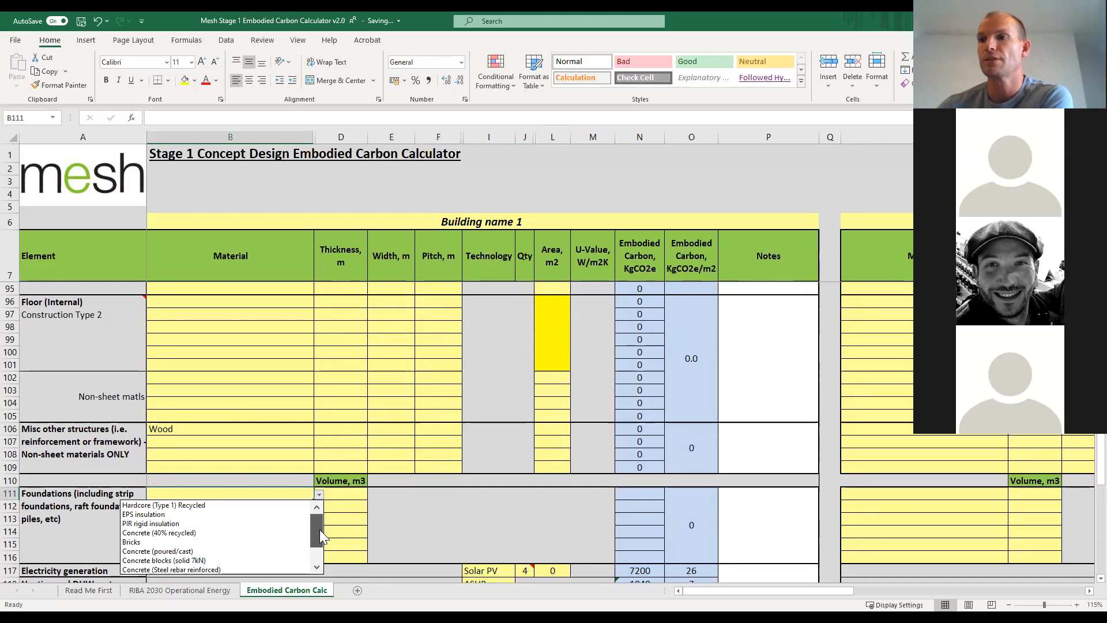
click(281, 449)
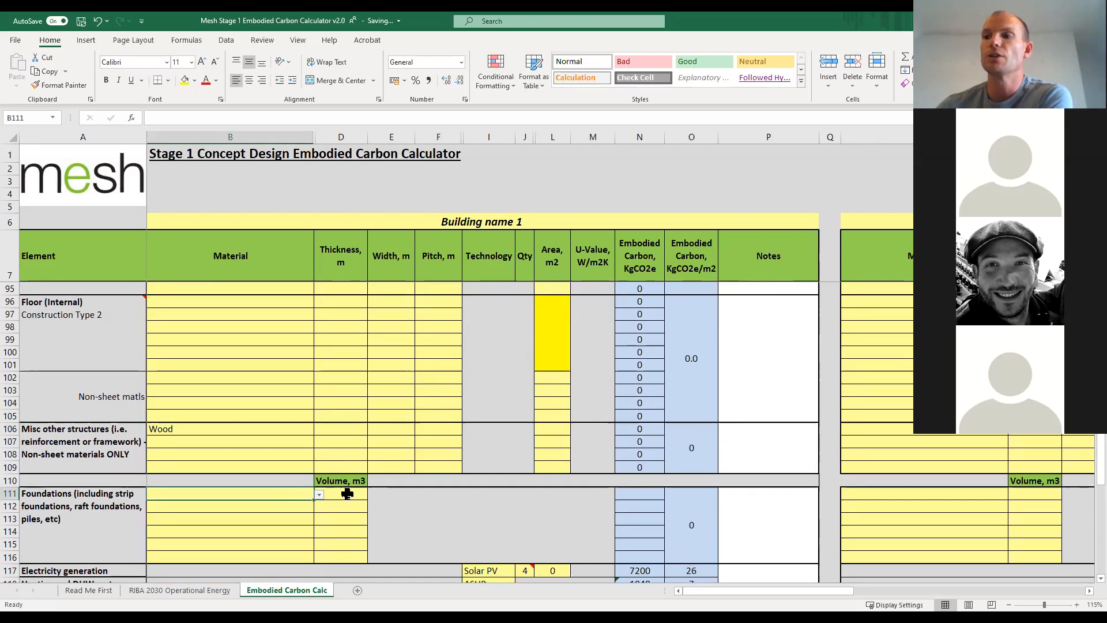
Return to the hardwood plywood row in Roof Construction Type 2 and inspect its thickness, width and pitch entries.
scroll(227, 430, up, 15)
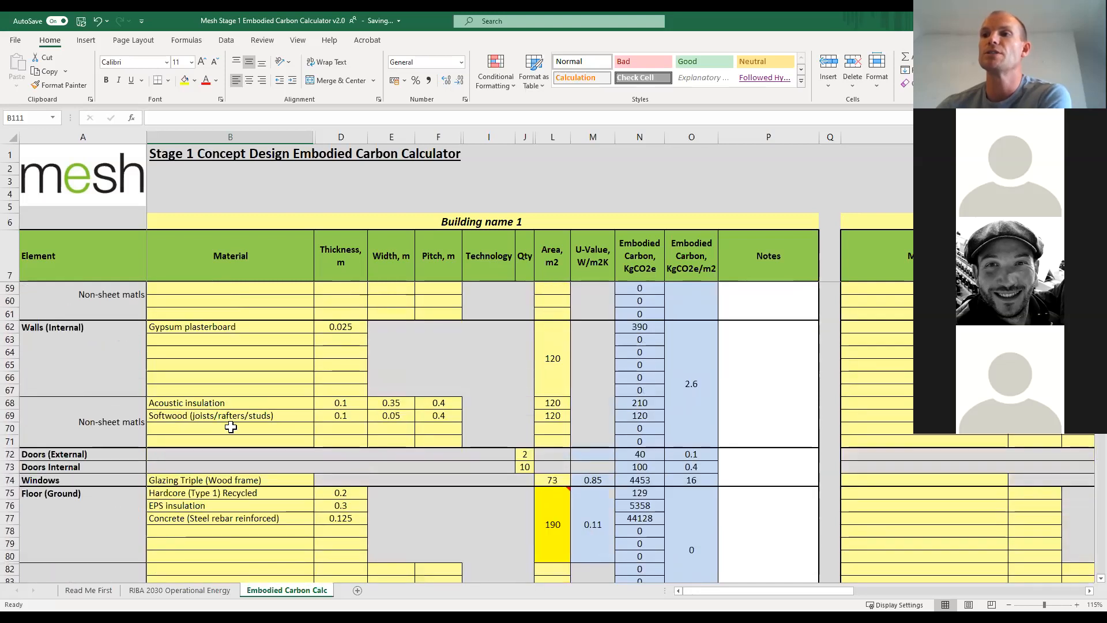
scroll(231, 427, up, 4)
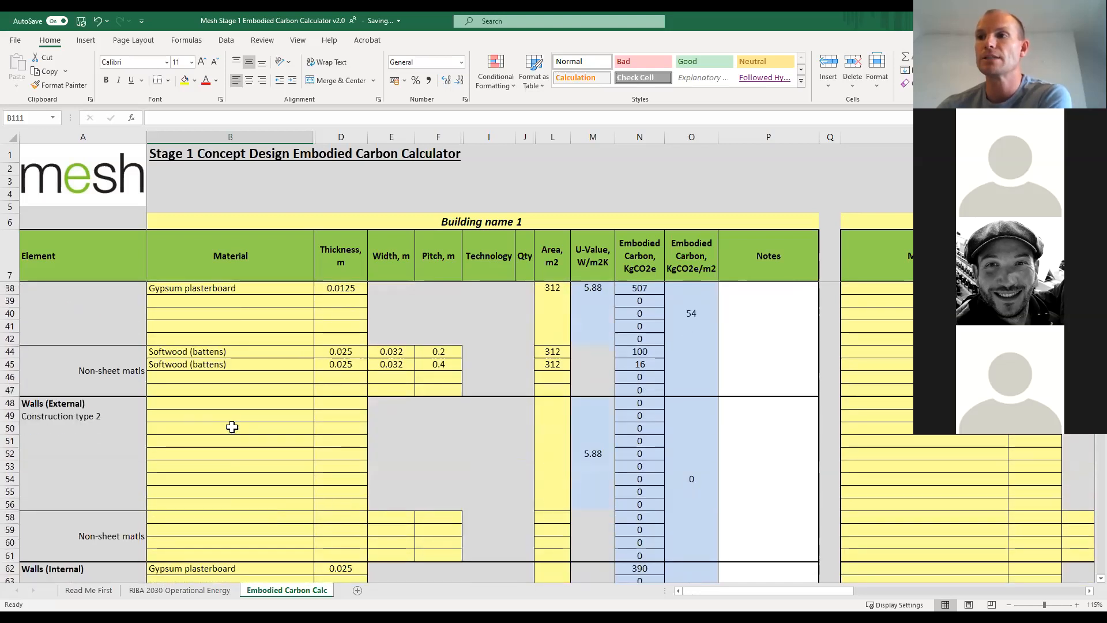
scroll(233, 427, down, 5)
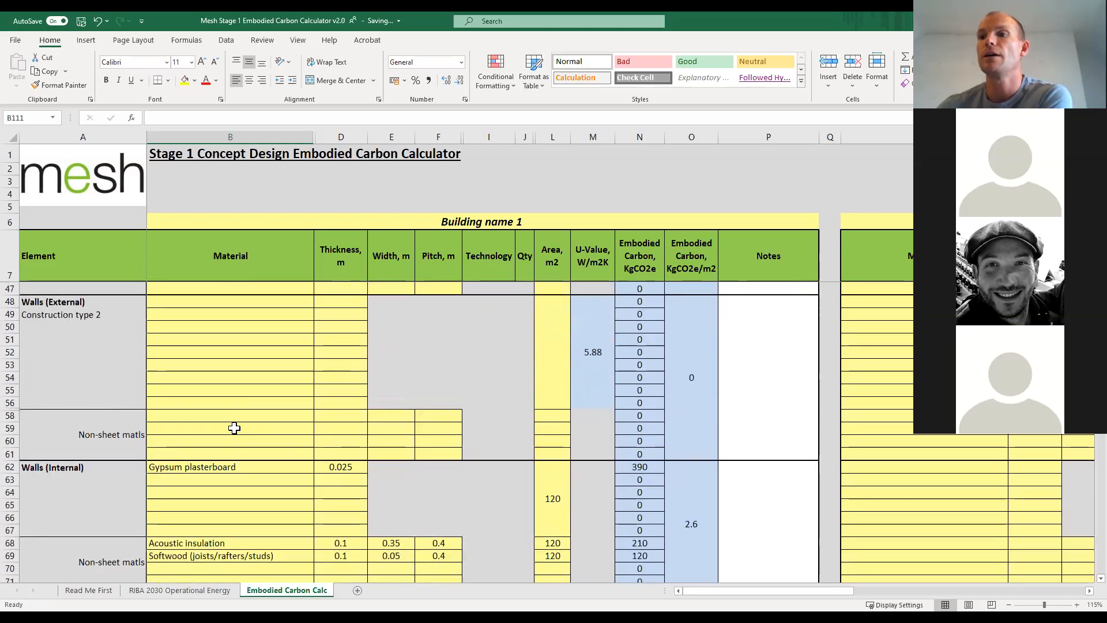
scroll(234, 430, down, 3)
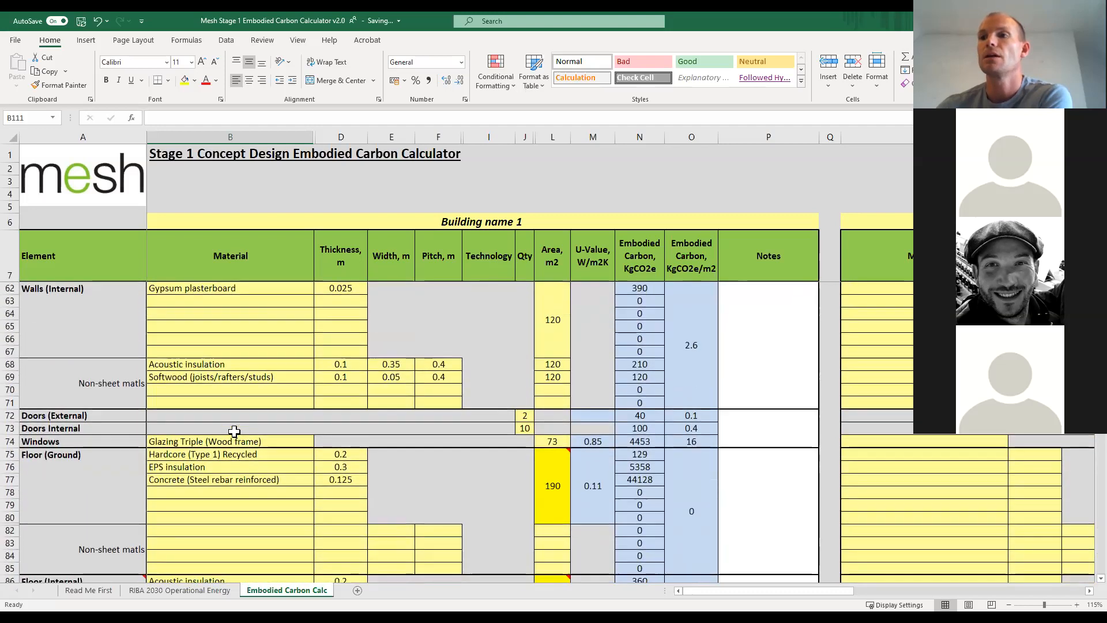
scroll(234, 431, up, 14)
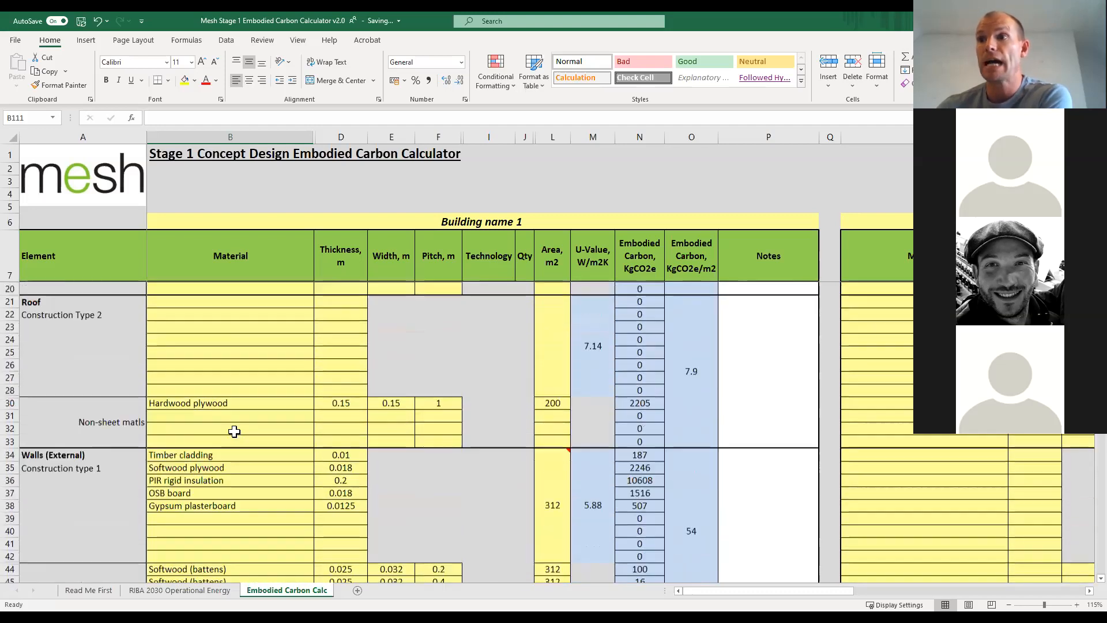
click(10, 417)
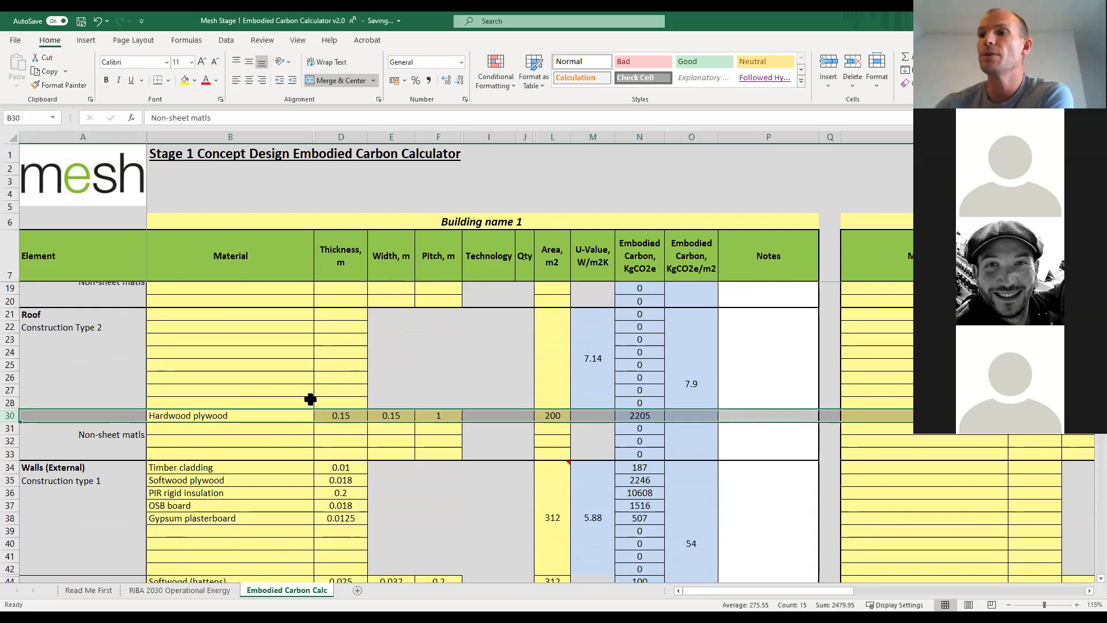
click(346, 417)
click(391, 417)
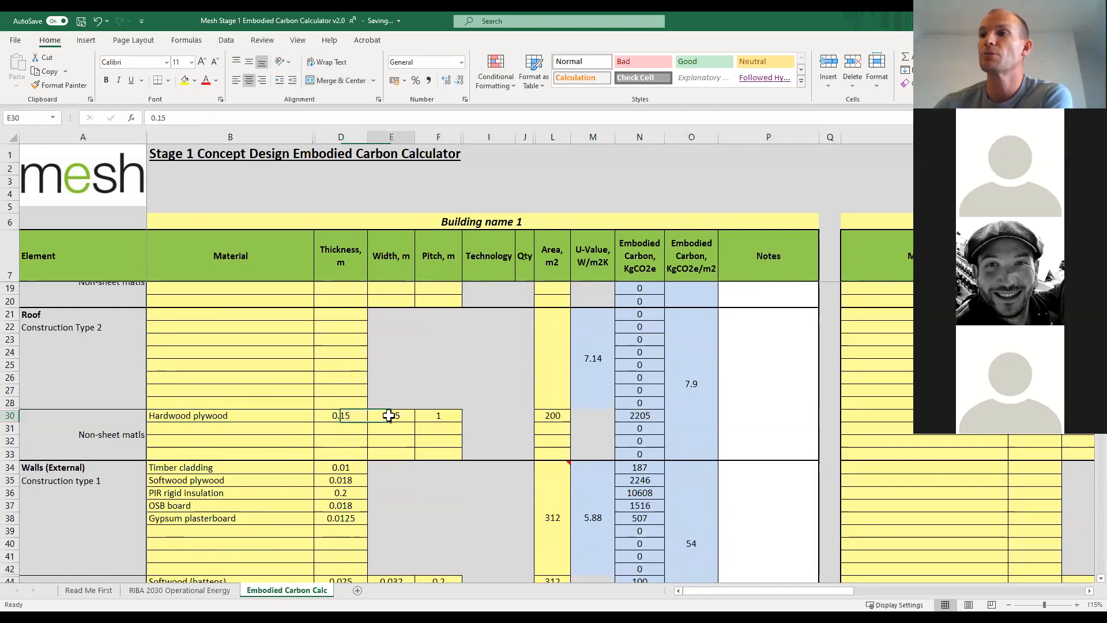
click(441, 416)
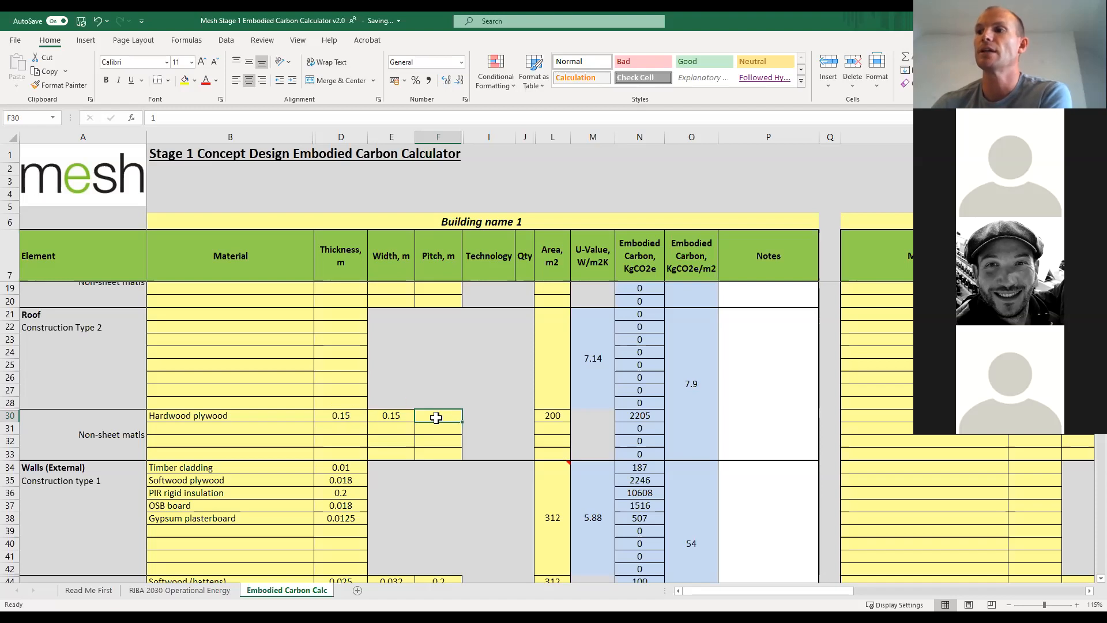
click(12, 417)
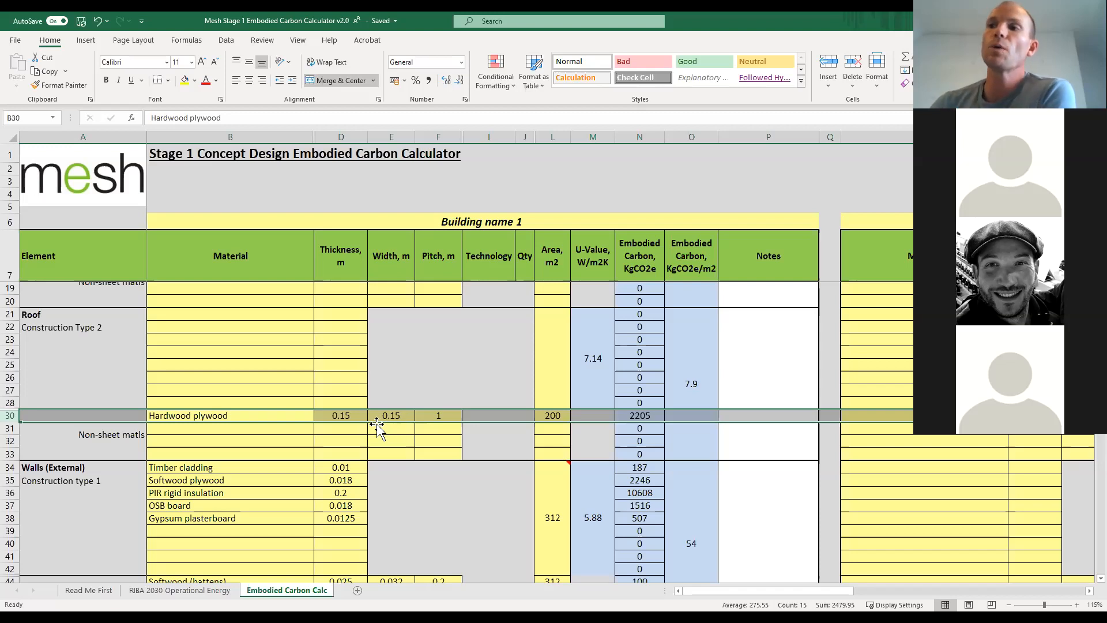
Change the first material under Misc other structures for Building name 1 to Steel (recycled).
scroll(378, 426, down, 3)
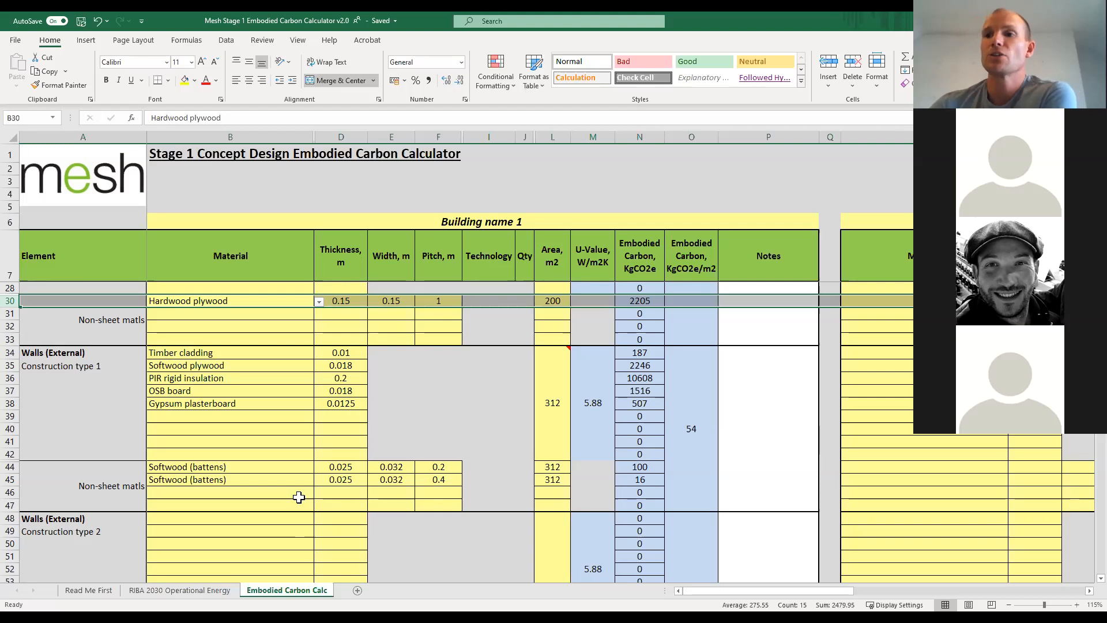
scroll(288, 493, down, 5)
scroll(272, 491, down, 8)
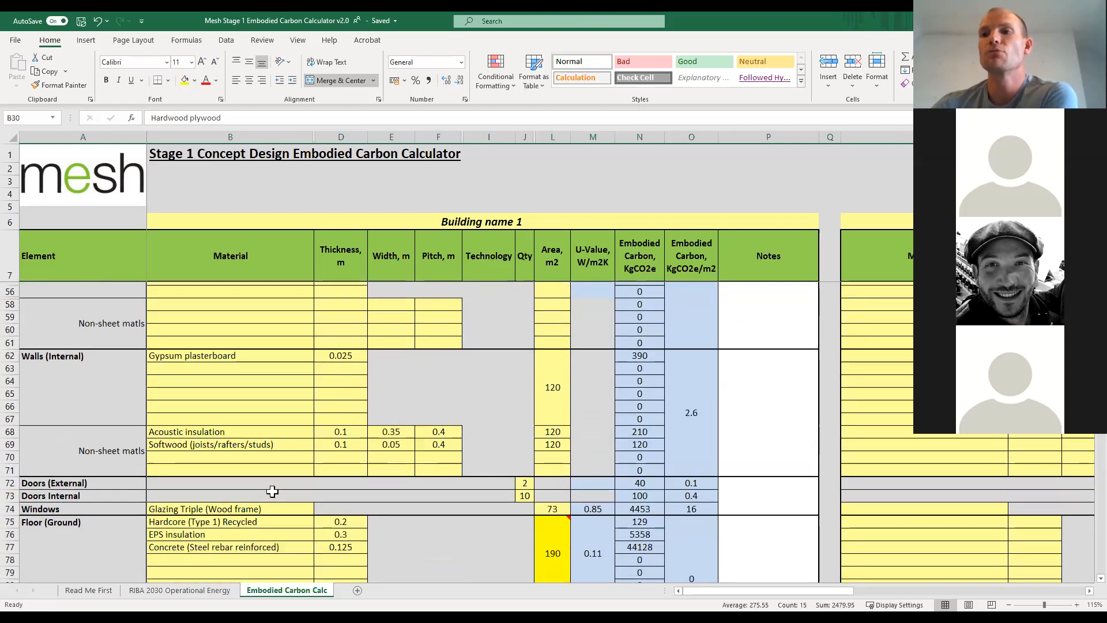
scroll(272, 490, down, 3)
scroll(272, 491, up, 1)
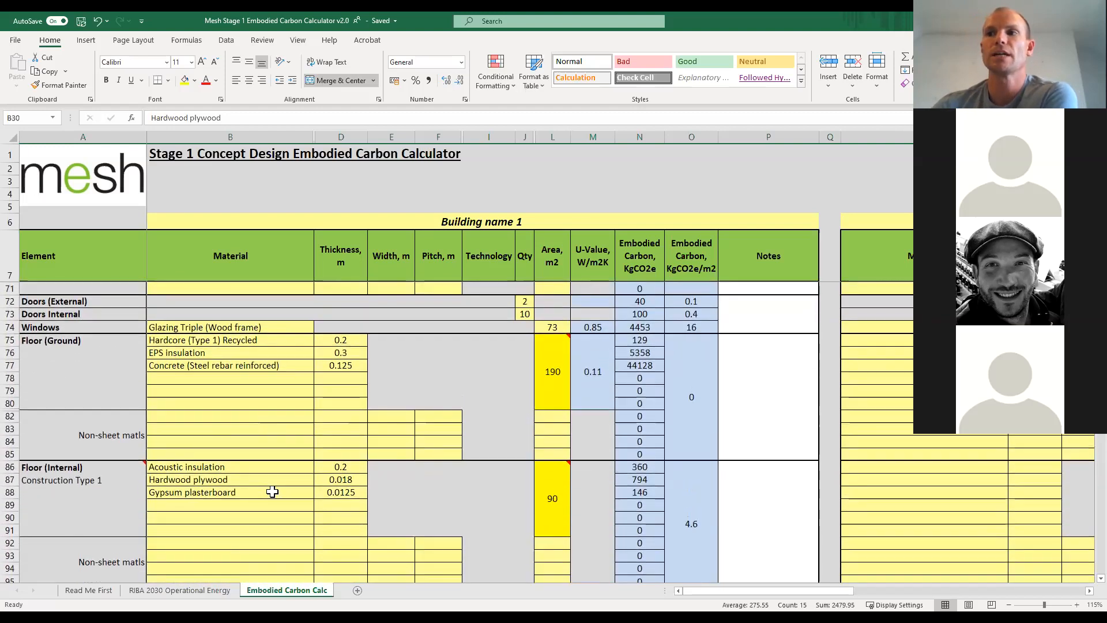
scroll(273, 486, down, 2)
scroll(272, 485, down, 2)
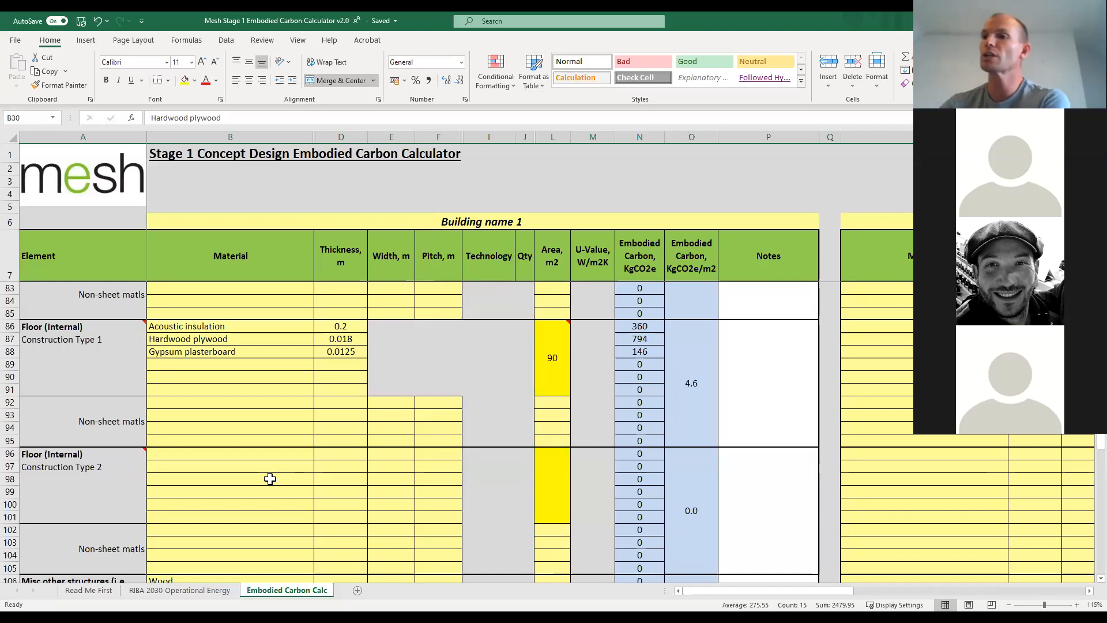
scroll(267, 480, down, 4)
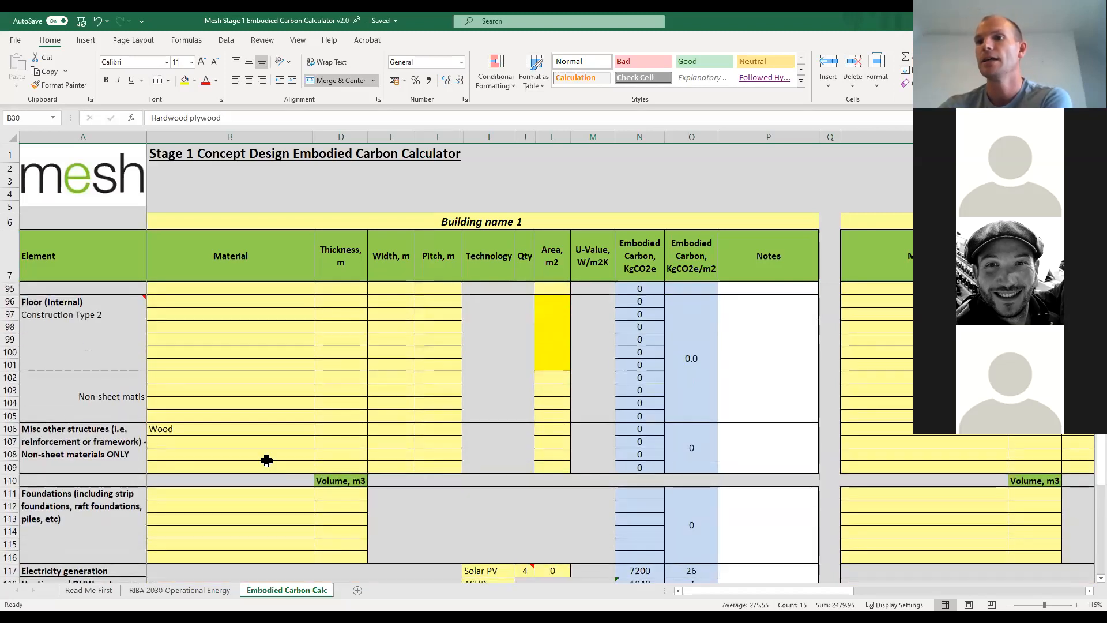
click(295, 425)
click(318, 429)
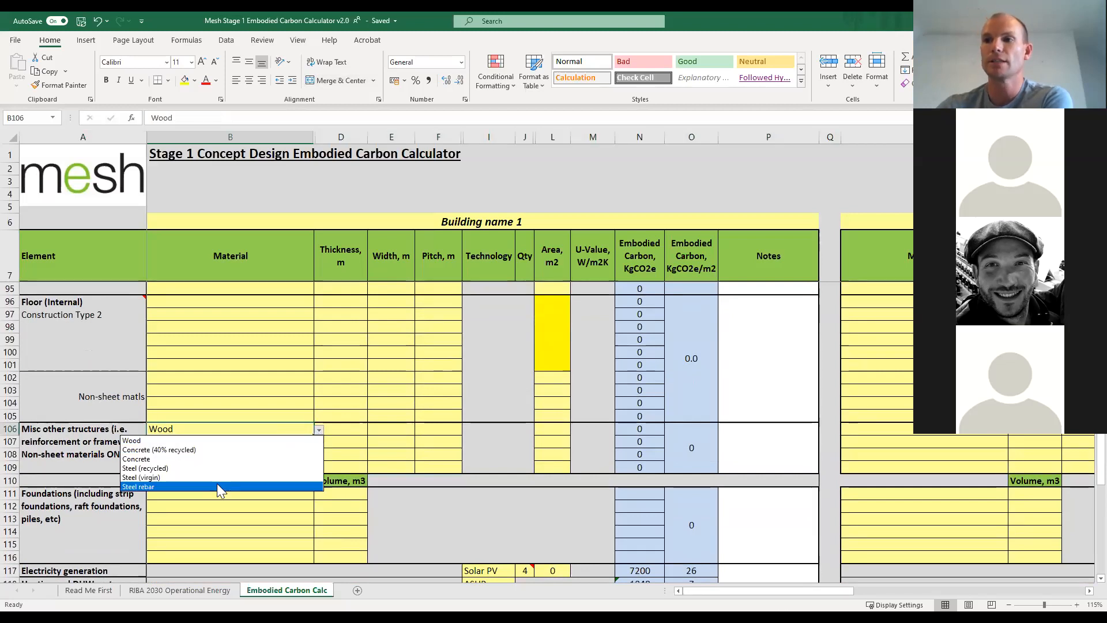
click(168, 469)
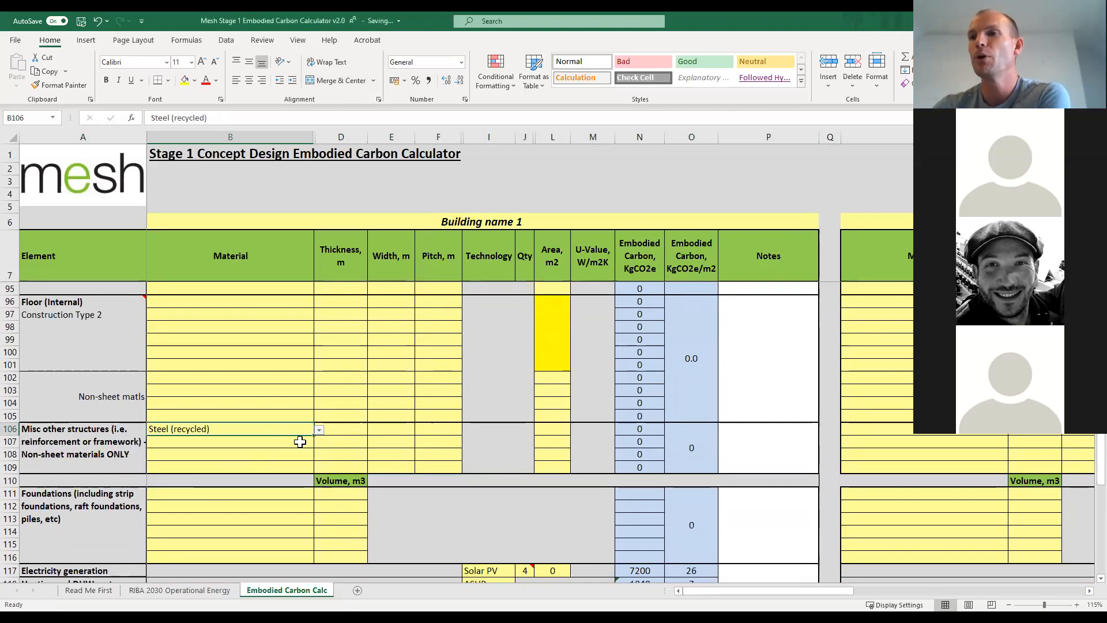
Change the first material under Misc other structures for Building name 1 to Steel (virgin).
click(319, 429)
click(190, 477)
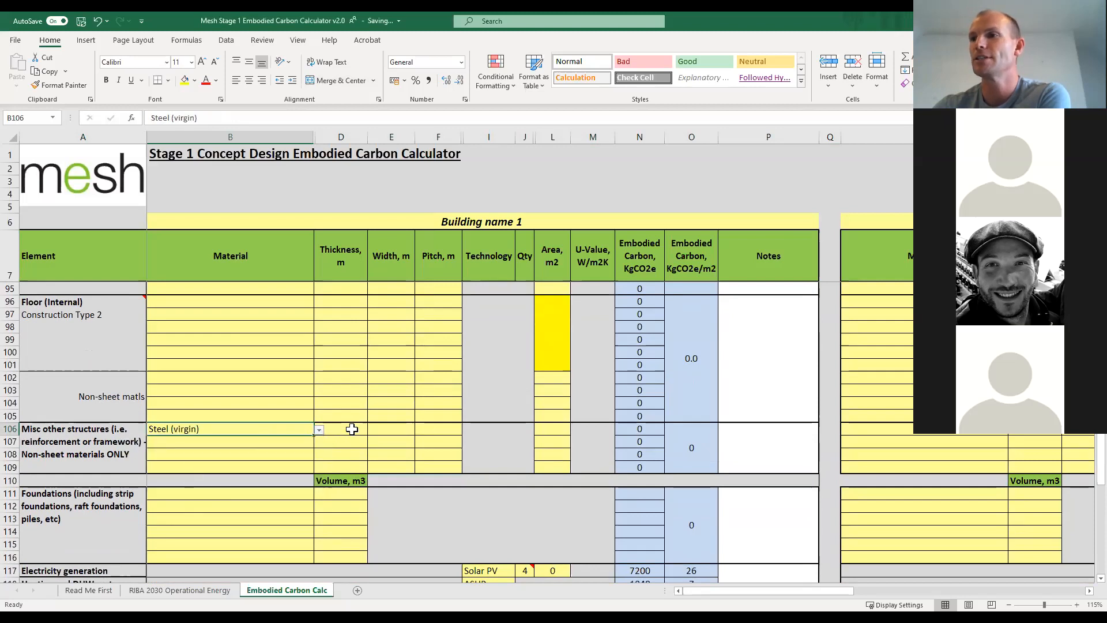
click(353, 429)
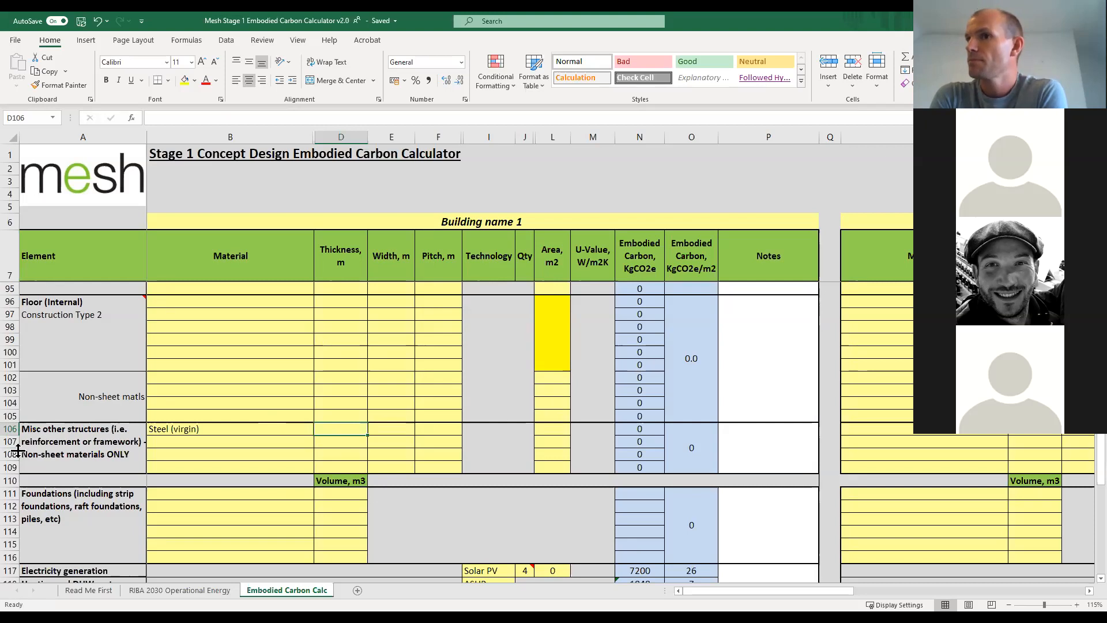
Review the floor and internal wall entries for Building name 1, checking the material options for the second Walls (Internal) row without choosing one.
scroll(161, 413, up, 5)
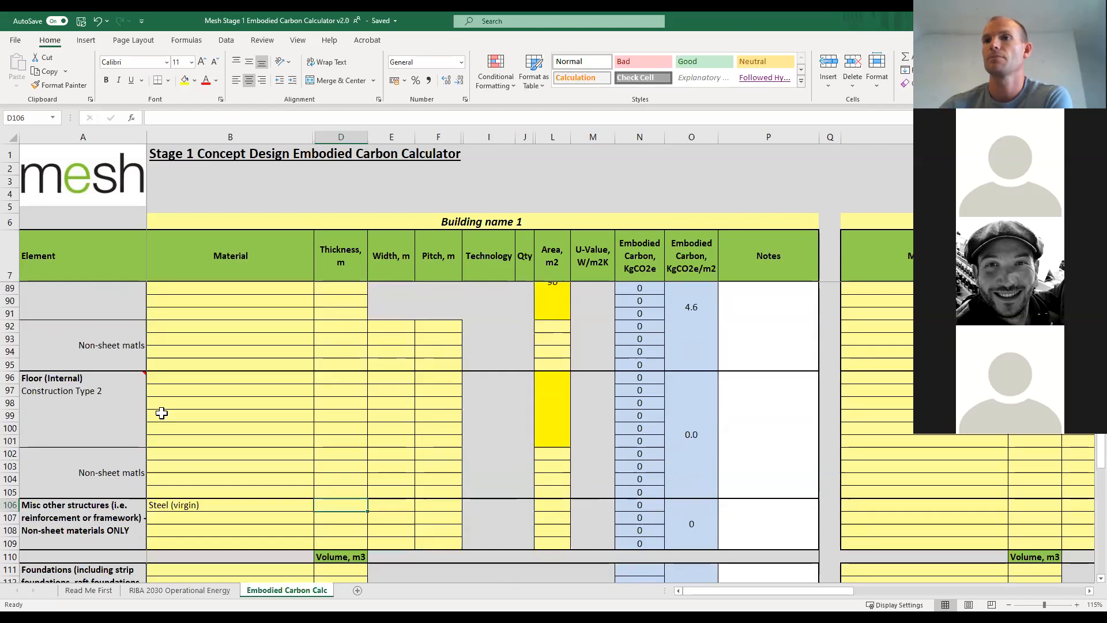
scroll(162, 413, down, 2)
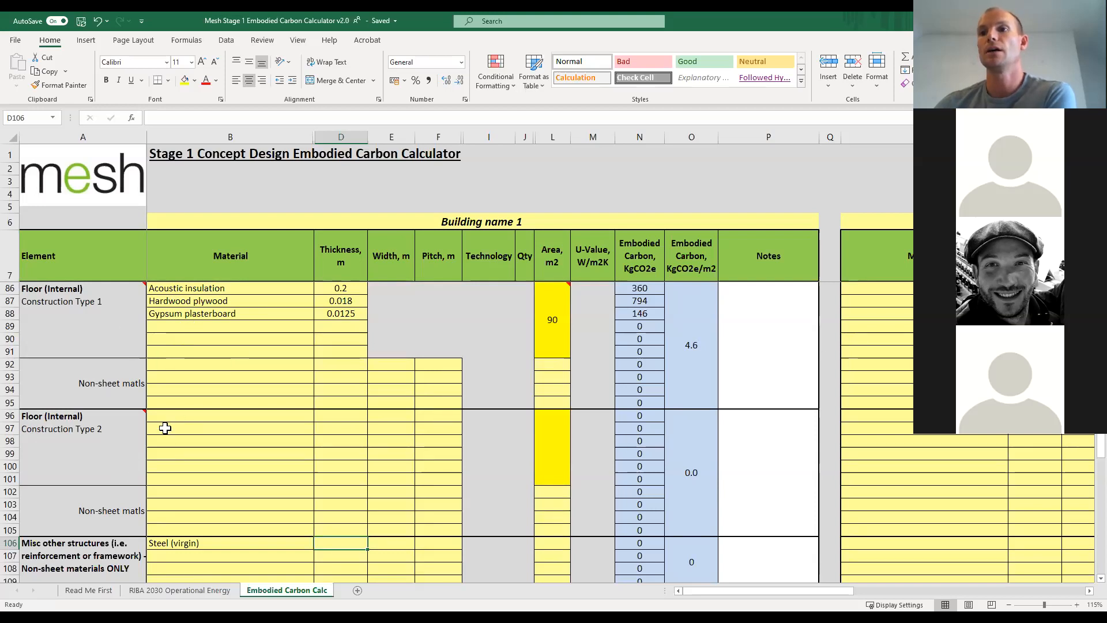
scroll(163, 427, down, 1)
scroll(165, 427, up, 4)
scroll(165, 427, up, 3)
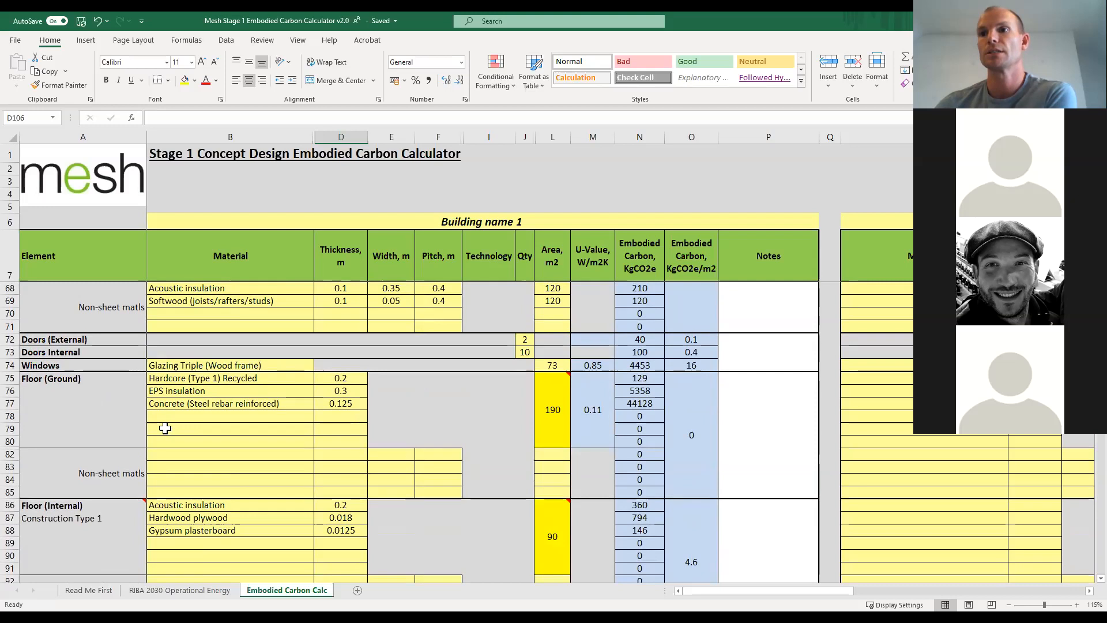
scroll(165, 430, up, 8)
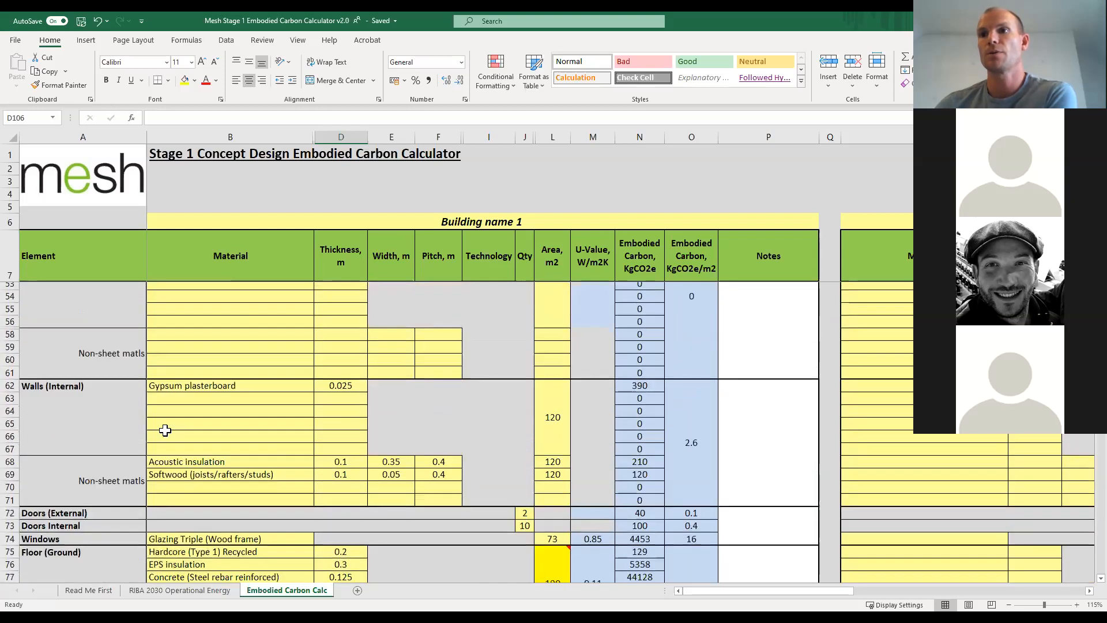
scroll(165, 430, down, 3)
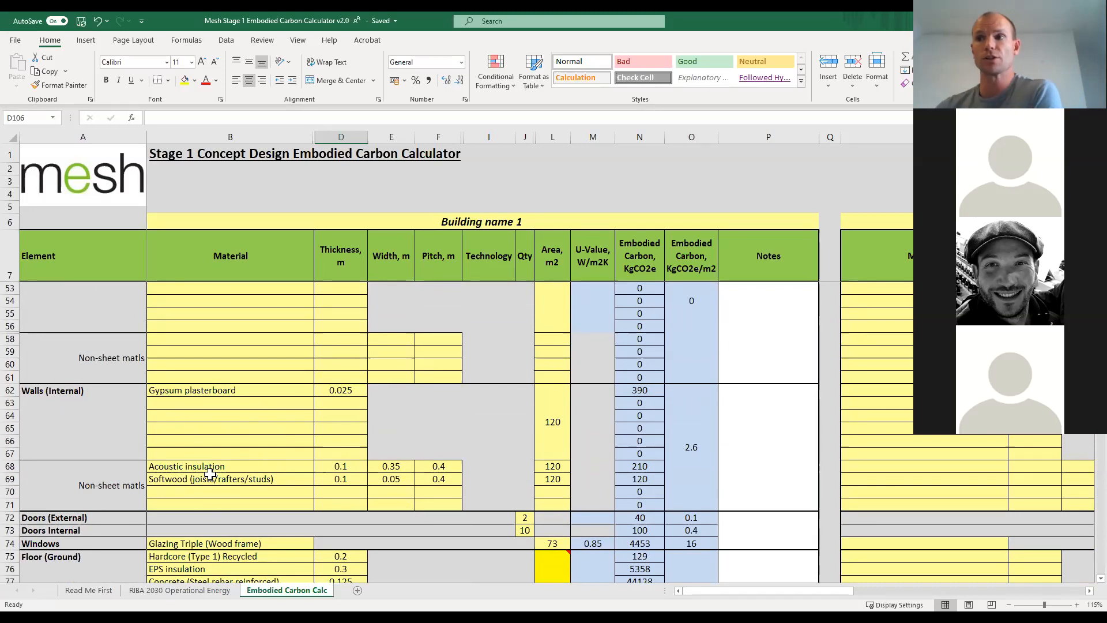
click(299, 403)
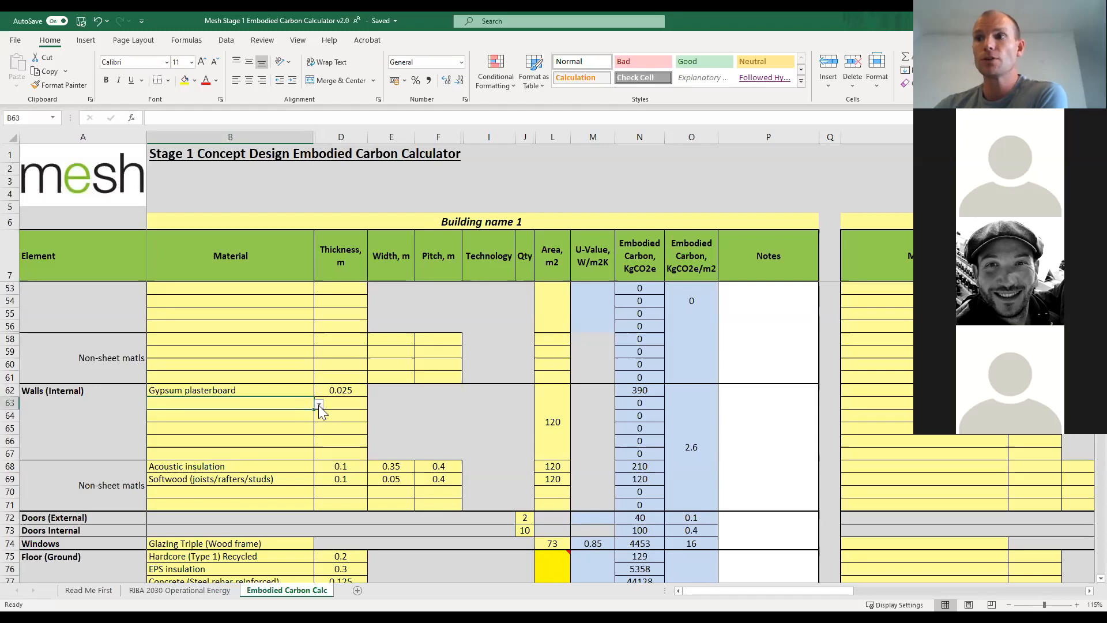
click(319, 403)
click(319, 403)
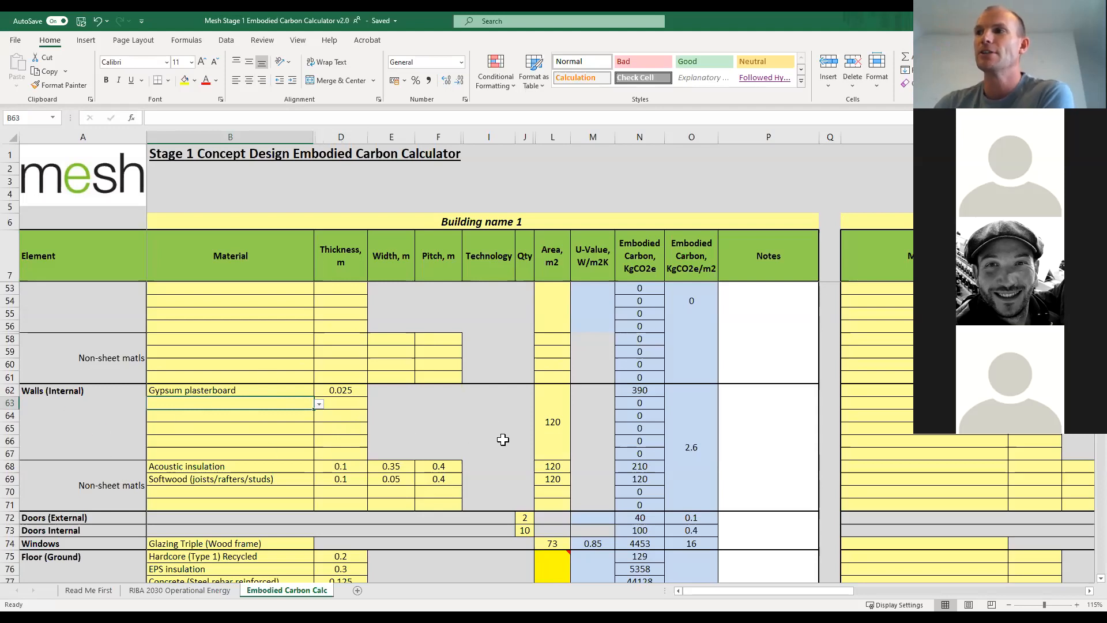
Try an area of 1 m2 for the Walls (Internal) sheet materials to test its effect on the embodied carbon.
click(556, 426)
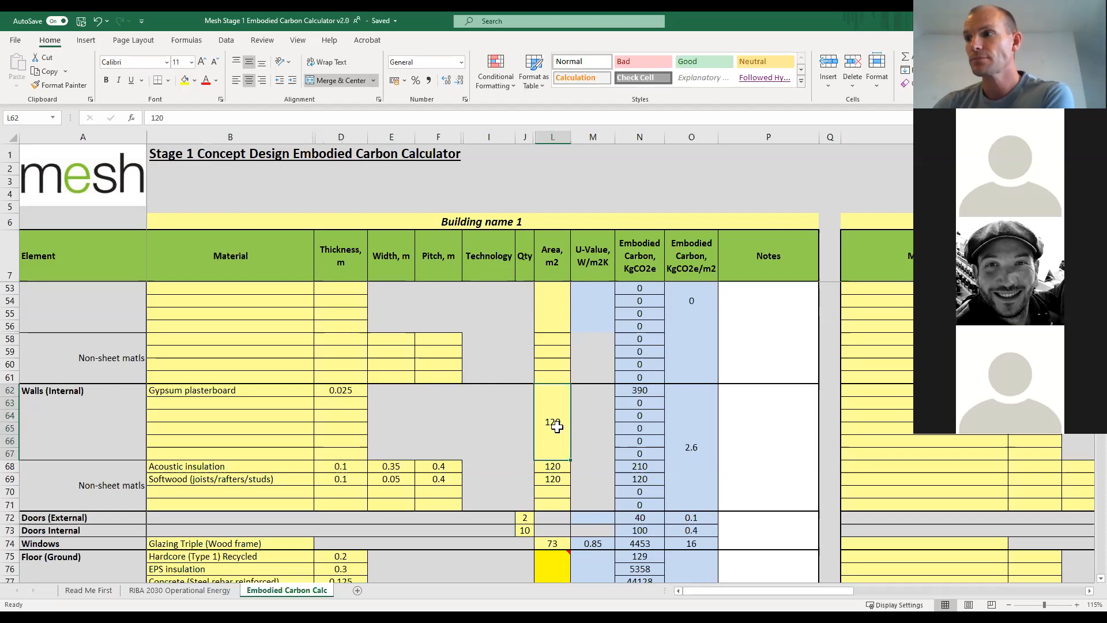
text(1)
key(Return)
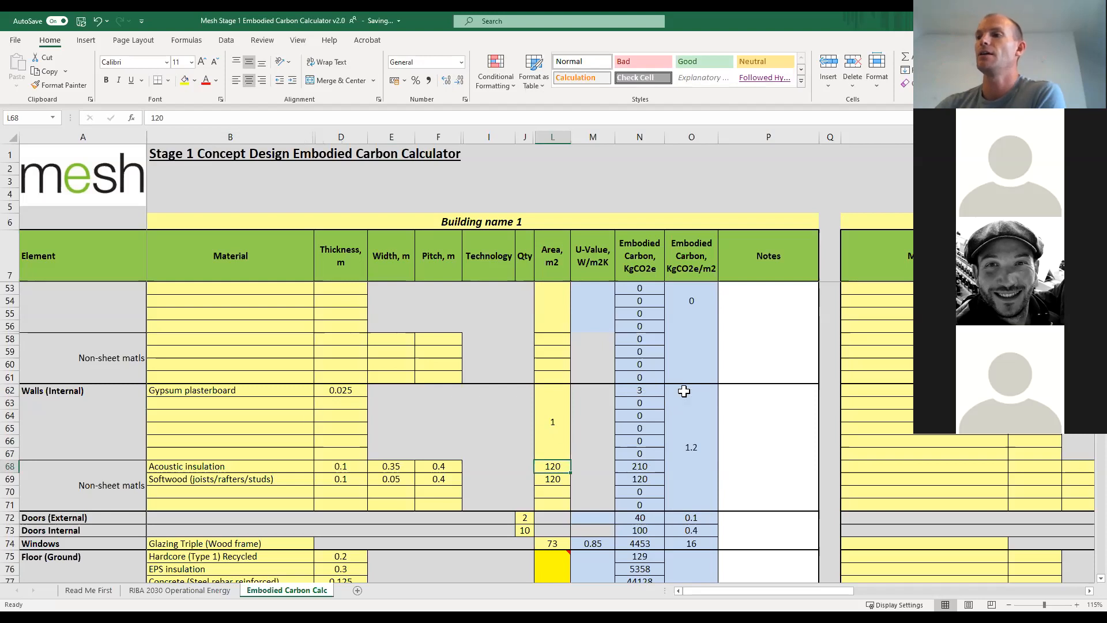
Set the area of the Walls (Internal) sheet materials for Building name 1 to 100 m2.
click(557, 428)
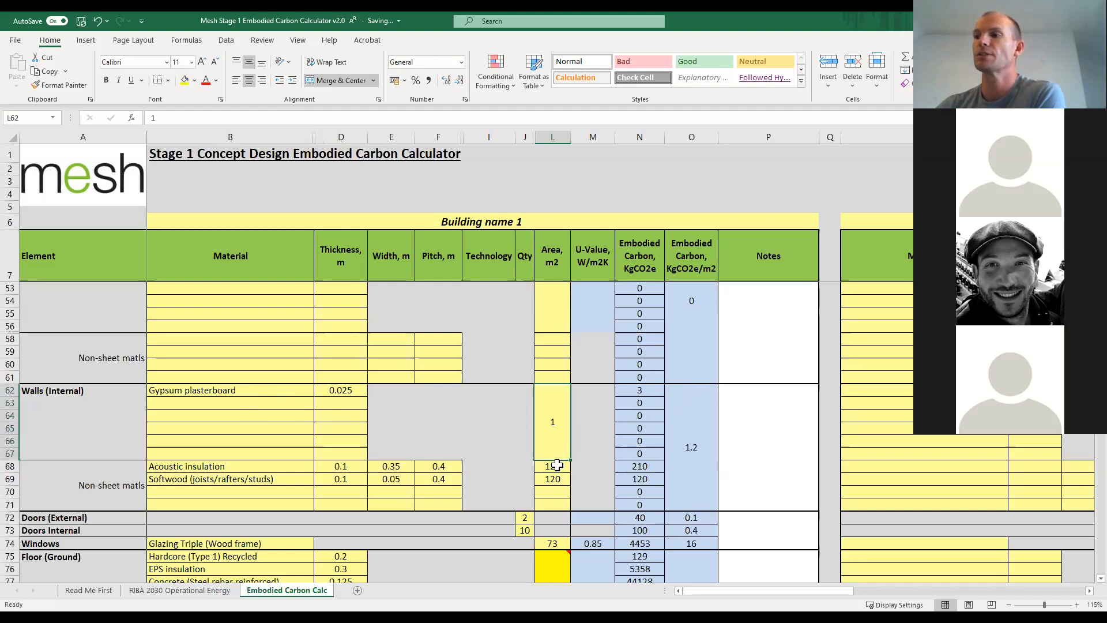
text(100)
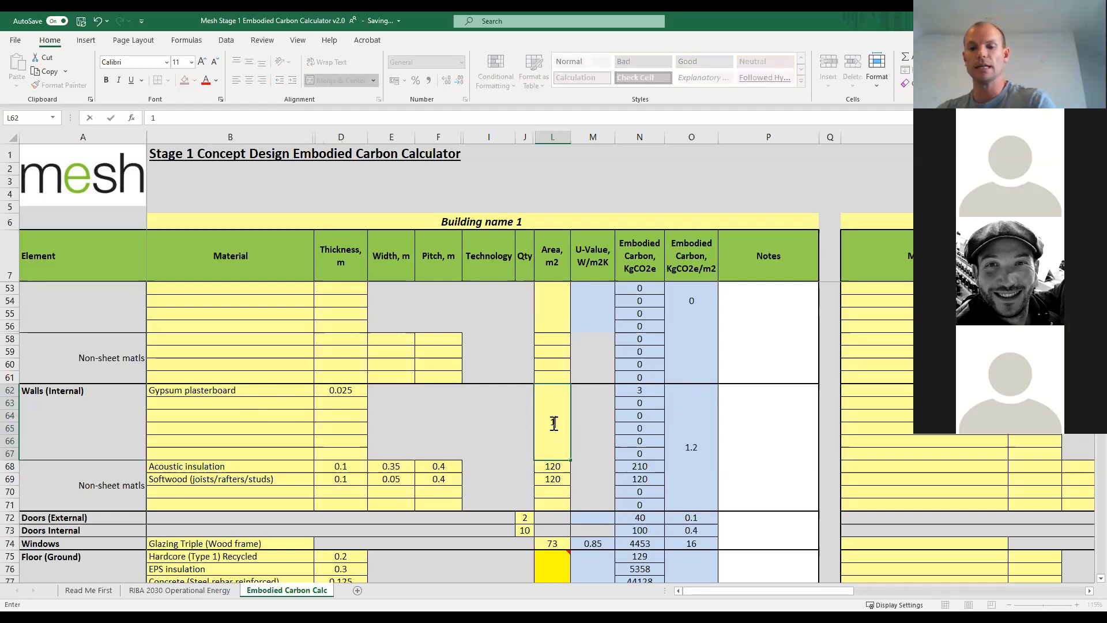
key(Return)
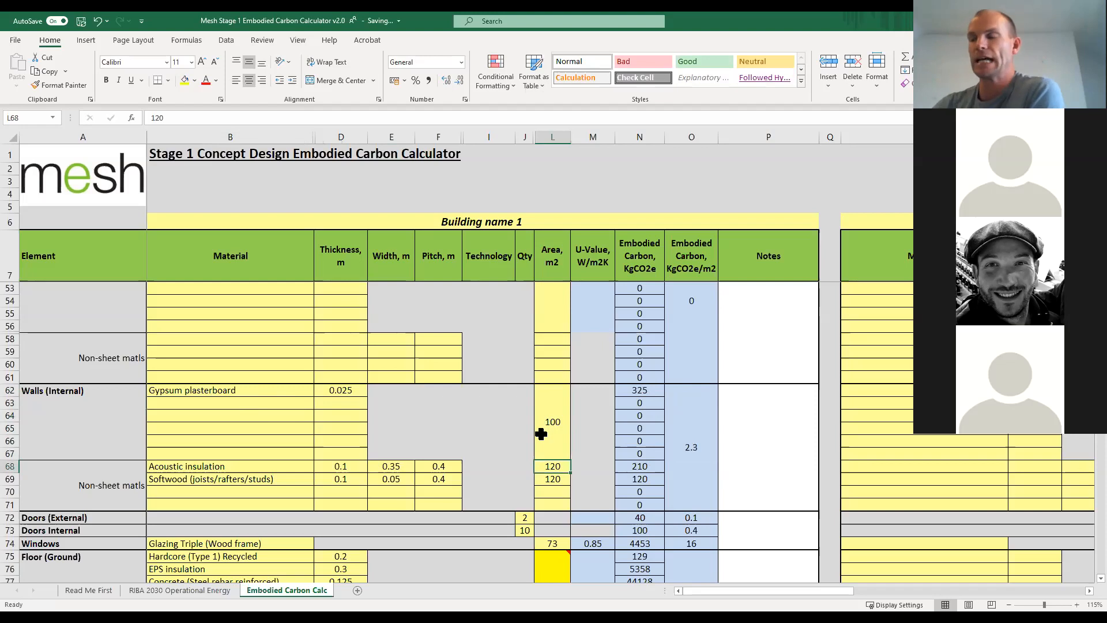